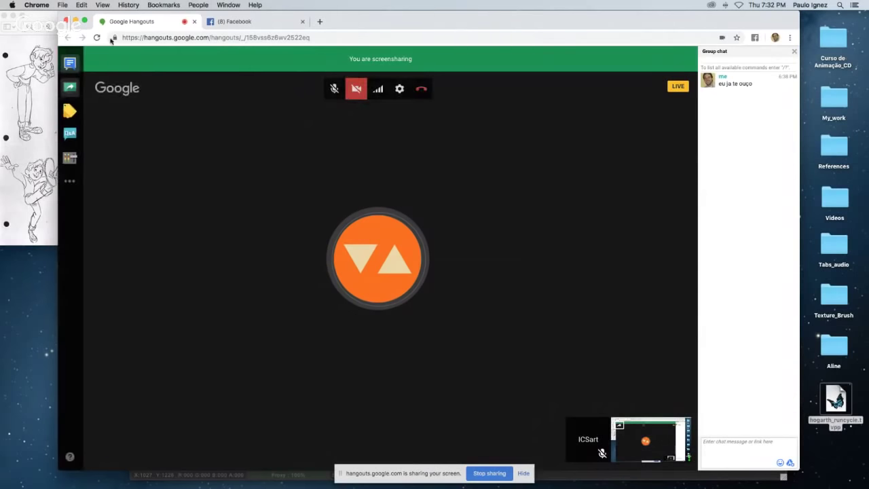
- Minimize the browser window, view the Hogarth model sheet in Preview and return to TVPaint Animation
{"action": "left_click", "coordinate": [75, 21]}
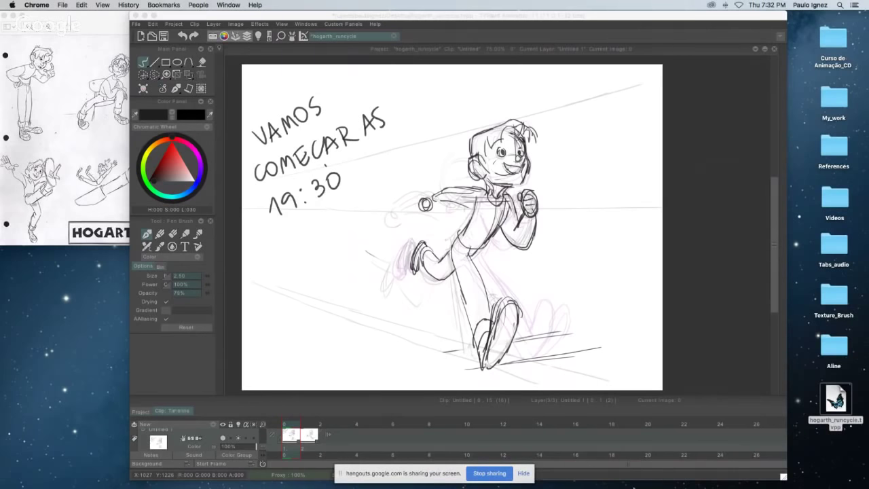
{"action": "mouse_move", "coordinate": [634, 466]}
{"action": "left_click", "coordinate": [100, 178]}
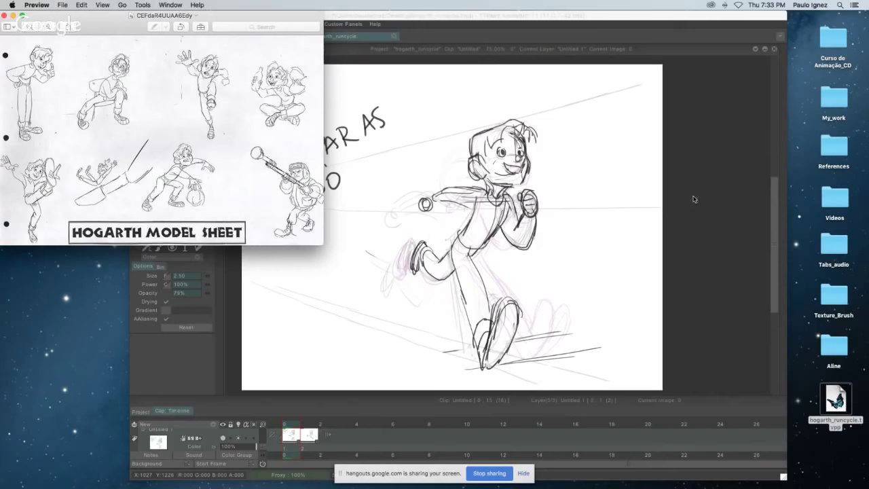
{"action": "left_click", "coordinate": [713, 174]}
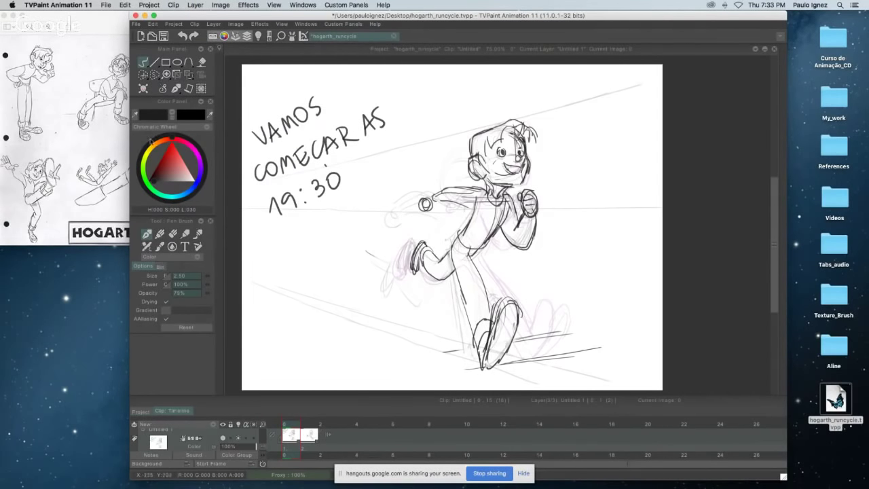
- Erase the handwritten "VAMOS COMEÇAR AS 19:30" note using a freehand selection around it and clear the selection
{"action": "left_click", "coordinate": [157, 74]}
{"action": "mouse_move", "coordinate": [316, 253]}
{"action": "left_mouse_down"}
{"action": "mouse_move", "coordinate": [275, 241]}
{"action": "mouse_move", "coordinate": [245, 173]}
{"action": "mouse_move", "coordinate": [414, 135]}
{"action": "mouse_move", "coordinate": [324, 240]}
{"action": "left_mouse_up"}
{"action": "key", "text": "BackSpace"}
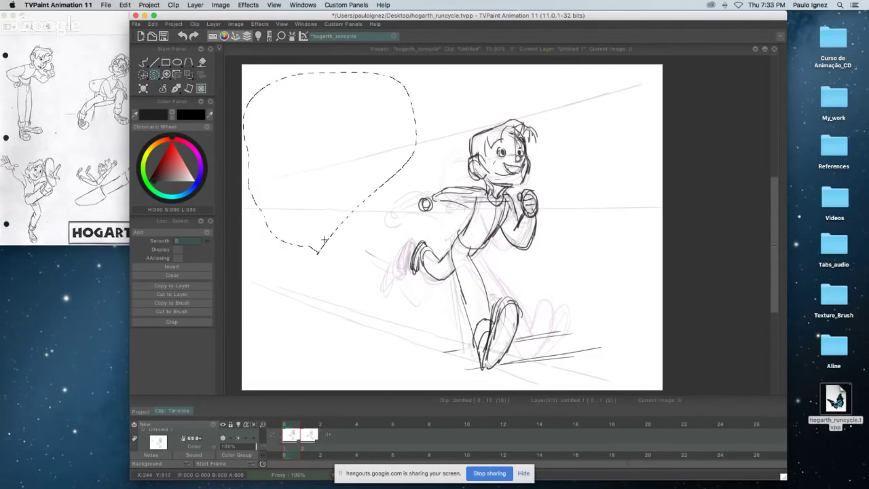
{"action": "key", "text": "super+d"}
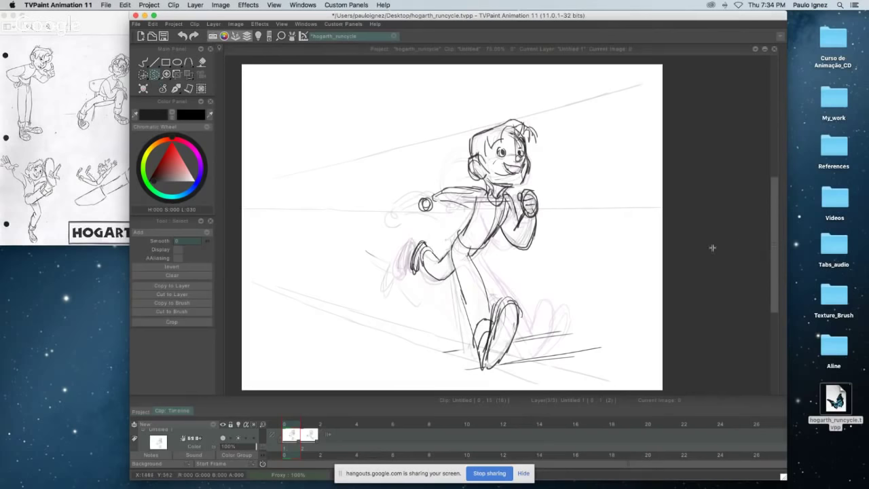
- Flip between the two running poses to compare their leg and arm positions
{"action": "key", "text": "Right"}
{"action": "key", "text": "Left"}
{"action": "key", "text": "Right"}
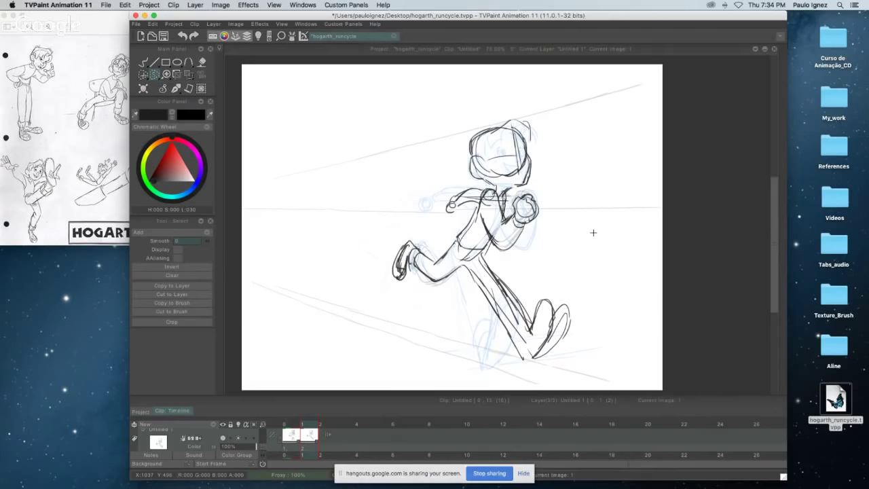
{"action": "key", "text": "Left"}
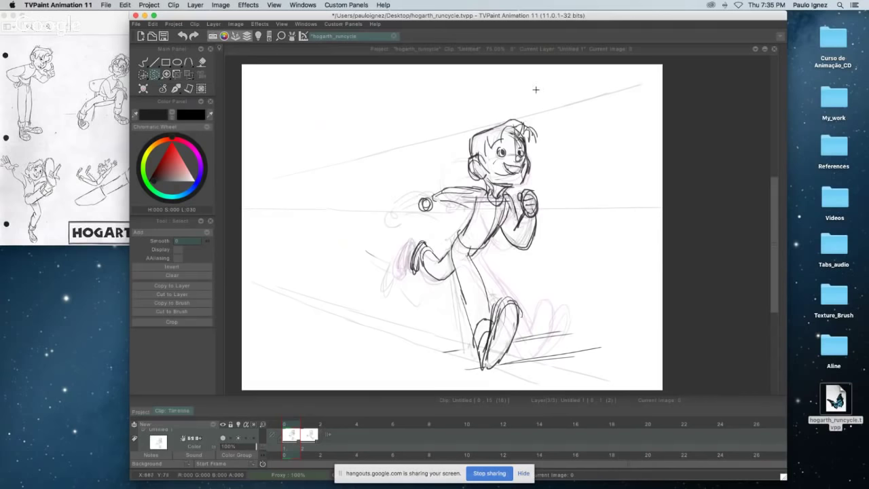
{"action": "mouse_move", "coordinate": [536, 89]}
{"action": "left_mouse_down"}
{"action": "mouse_move", "coordinate": [524, 97]}
{"action": "mouse_move", "coordinate": [542, 91]}
{"action": "left_mouse_up"}
{"action": "key", "text": "b"}
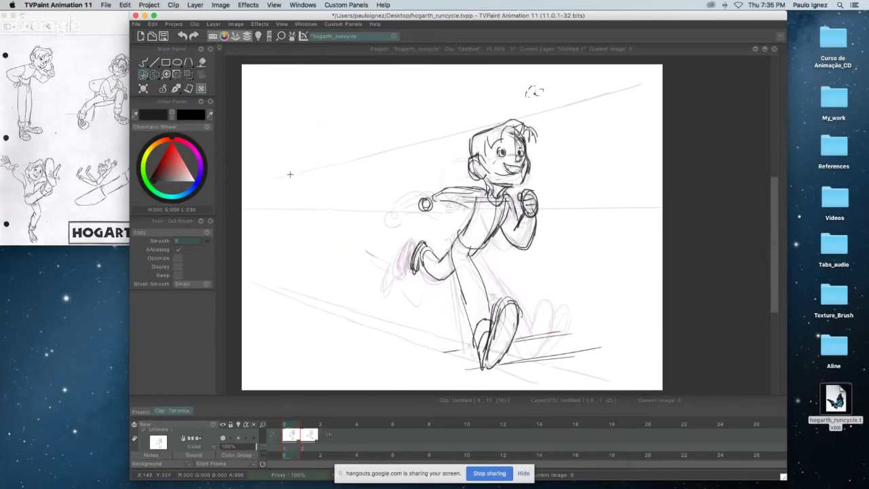
{"action": "key", "text": "super+d"}
- Handwrite the label "CONTACT. 1" above the character's head on the first frame with the freehand pen
{"action": "left_click", "coordinate": [174, 89]}
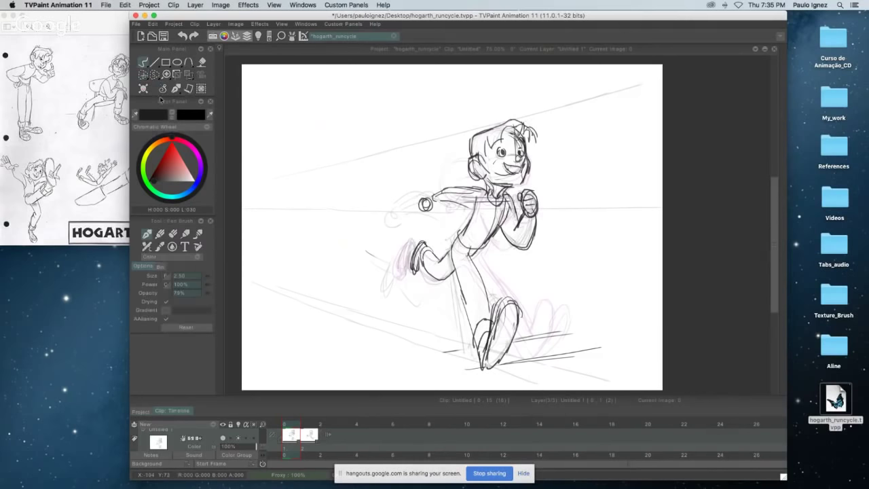
{"action": "mouse_move", "coordinate": [508, 90]}
{"action": "left_mouse_down"}
{"action": "mouse_move", "coordinate": [504, 99]}
{"action": "mouse_move", "coordinate": [538, 91]}
{"action": "mouse_move", "coordinate": [541, 99]}
{"action": "mouse_move", "coordinate": [572, 87]}
{"action": "mouse_move", "coordinate": [566, 99]}
{"action": "left_mouse_up"}
{"action": "left_click", "coordinate": [574, 95]}
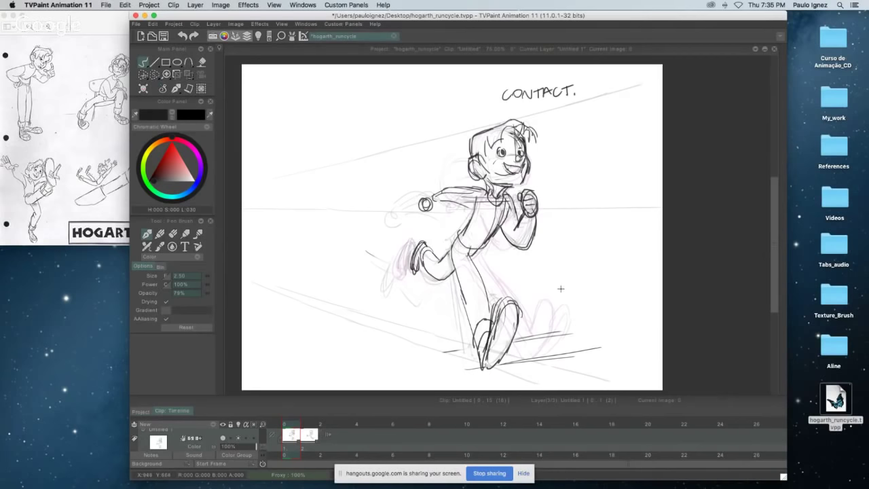
{"action": "key", "text": "Right"}
{"action": "key", "text": "Left"}
{"action": "left_click_drag", "start_coordinate": [587, 82], "coordinate": [587, 93]}
- Handwrite the label "CONTACT. 2" above the character's head on the second frame, redoing the first letters
{"action": "key", "text": "Right"}
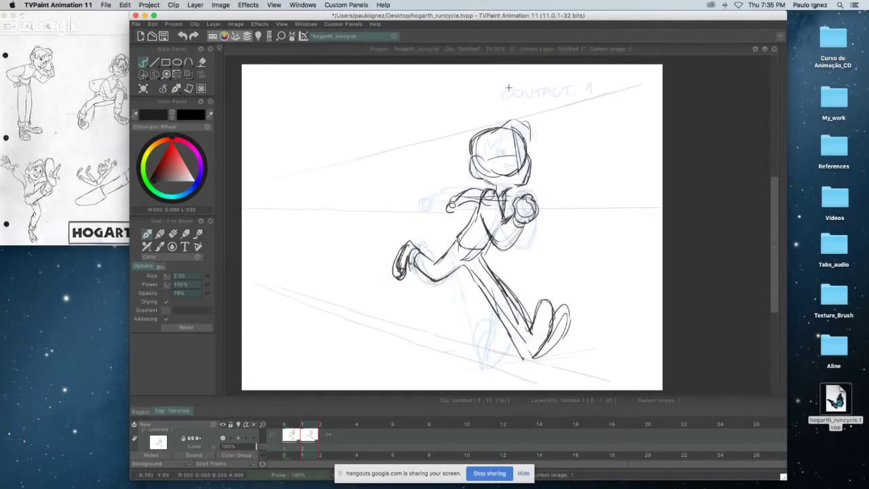
{"action": "mouse_move", "coordinate": [511, 88]}
{"action": "left_mouse_down"}
{"action": "mouse_move", "coordinate": [512, 98]}
{"action": "mouse_move", "coordinate": [521, 91]}
{"action": "left_mouse_up"}
{"action": "key", "text": "ctrl+z"}
{"action": "key", "text": "ctrl+z"}
{"action": "mouse_move", "coordinate": [522, 97]}
{"action": "left_mouse_down"}
{"action": "mouse_move", "coordinate": [534, 84]}
{"action": "mouse_move", "coordinate": [537, 95]}
{"action": "mouse_move", "coordinate": [565, 93]}
{"action": "left_mouse_up"}
{"action": "left_click_drag", "start_coordinate": [558, 82], "coordinate": [591, 87]}
{"action": "left_click", "coordinate": [578, 87]}
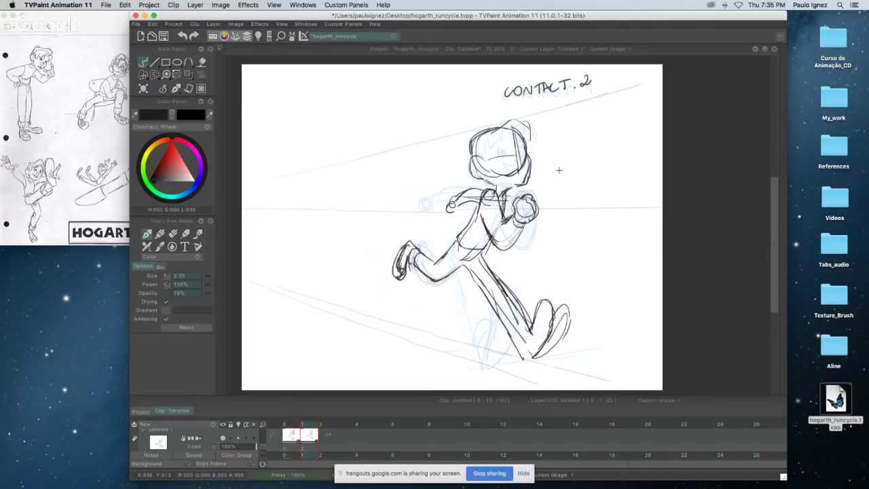
- Flip back and forth between the labelled contact frames to examine how the two poses differ
{"action": "key", "text": "Left"}
{"action": "key", "text": "Right"}
{"action": "key", "text": "Left"}
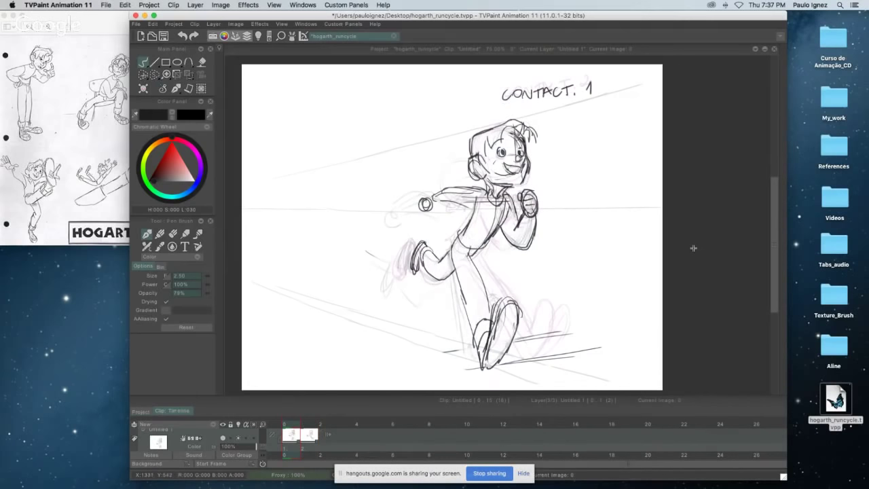
{"action": "key", "text": "Right"}
{"action": "key", "text": "Left"}
{"action": "key", "text": "Right"}
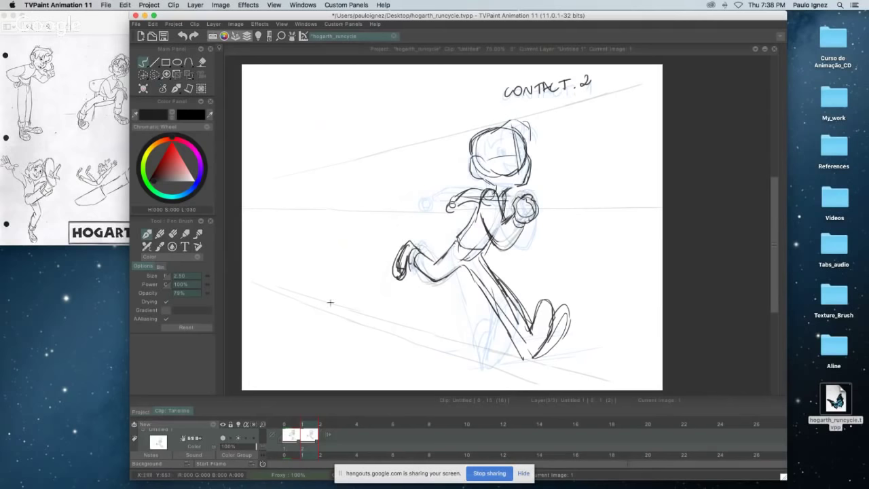
- Extend the exposure of the Anim_1 layer holding the "VOU TIRAR DUVIDAS EM 15 minutos!" note through frame 15
{"action": "mouse_move", "coordinate": [262, 449]}
{"action": "left_mouse_down"}
{"action": "mouse_move", "coordinate": [262, 429]}
{"action": "mouse_move", "coordinate": [262, 439]}
{"action": "left_mouse_up"}
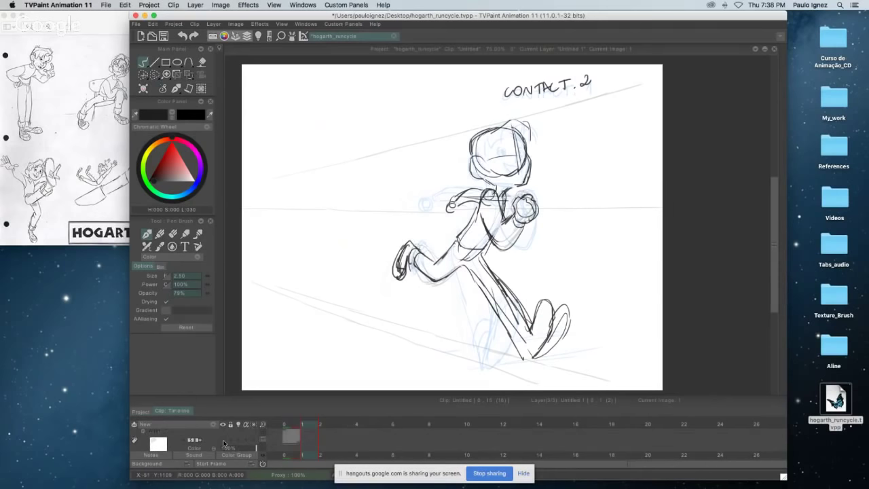
{"action": "left_click", "coordinate": [288, 424]}
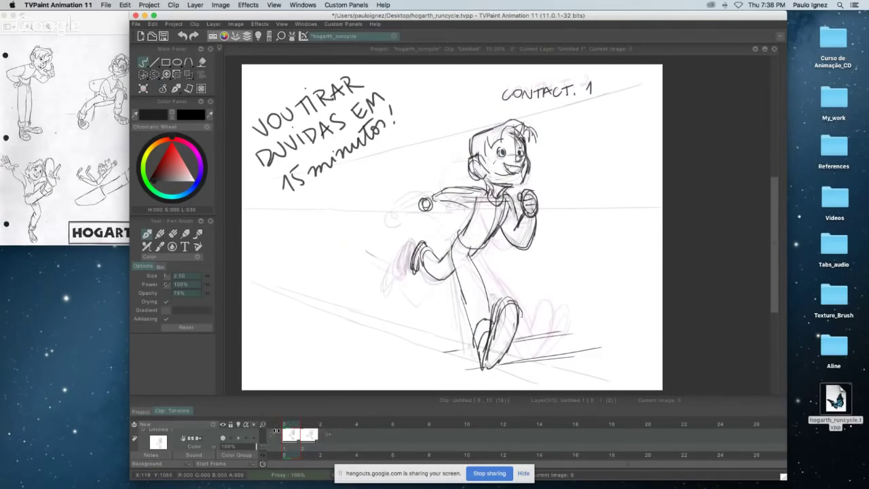
{"action": "left_click_drag", "start_coordinate": [263, 447], "coordinate": [570, 434]}
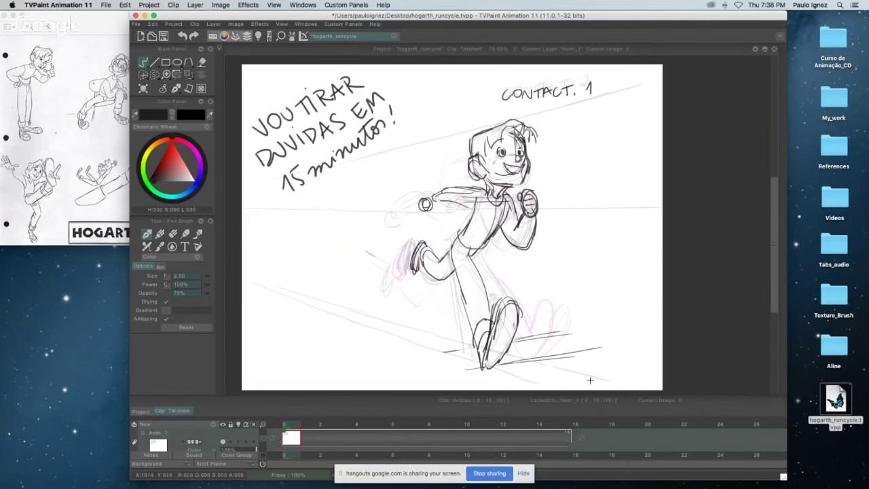
{"action": "key", "text": "Return"}
- Insert a blank drawing between the two contact poses on the running character's layer
{"action": "left_click", "coordinate": [262, 445]}
{"action": "left_click", "coordinate": [261, 448]}
{"action": "left_click", "coordinate": [261, 449]}
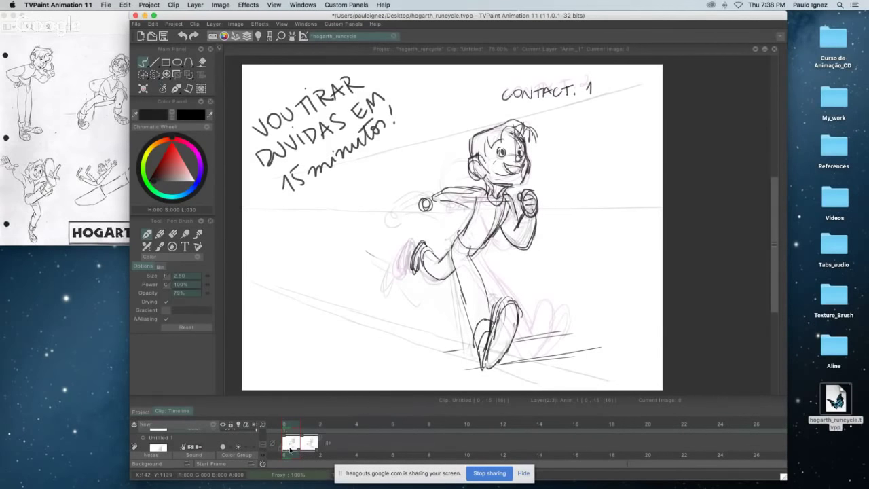
{"action": "left_click", "coordinate": [290, 448]}
{"action": "left_click_drag", "start_coordinate": [299, 441], "coordinate": [311, 442]}
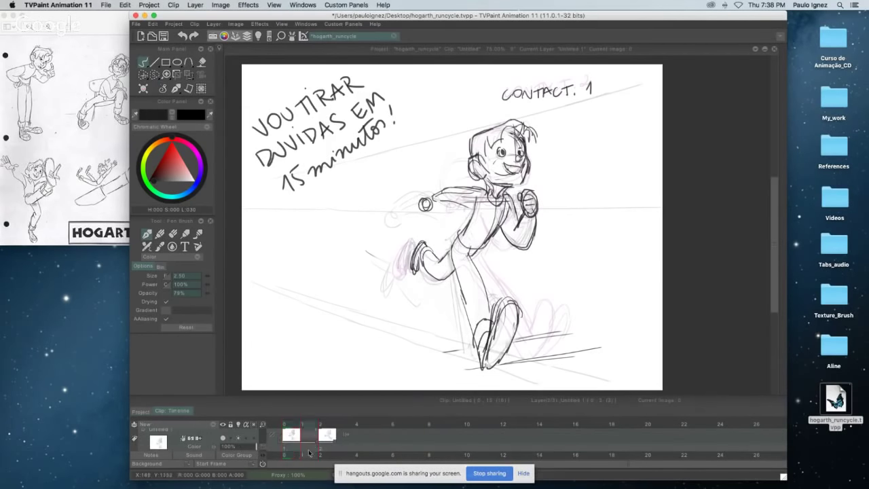
{"action": "left_click", "coordinate": [309, 453]}
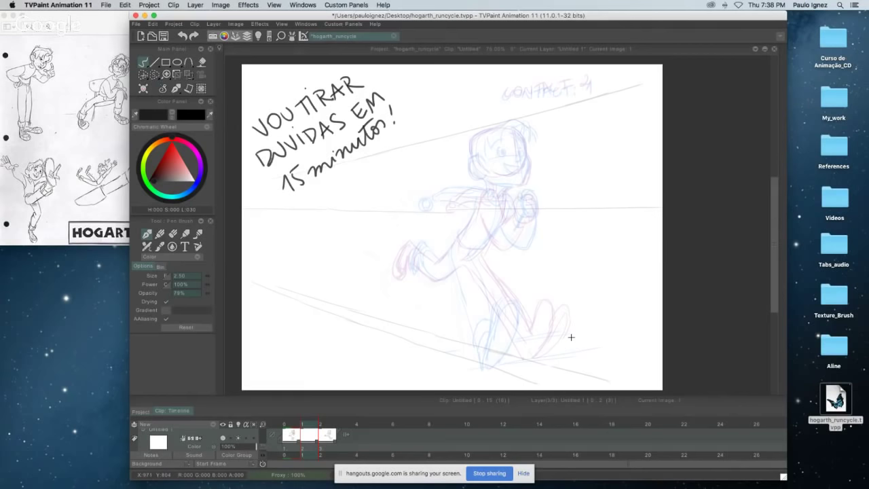
- Lower the central opacity level of the Light Table slightly and close its settings
{"action": "left_click", "coordinate": [258, 36]}
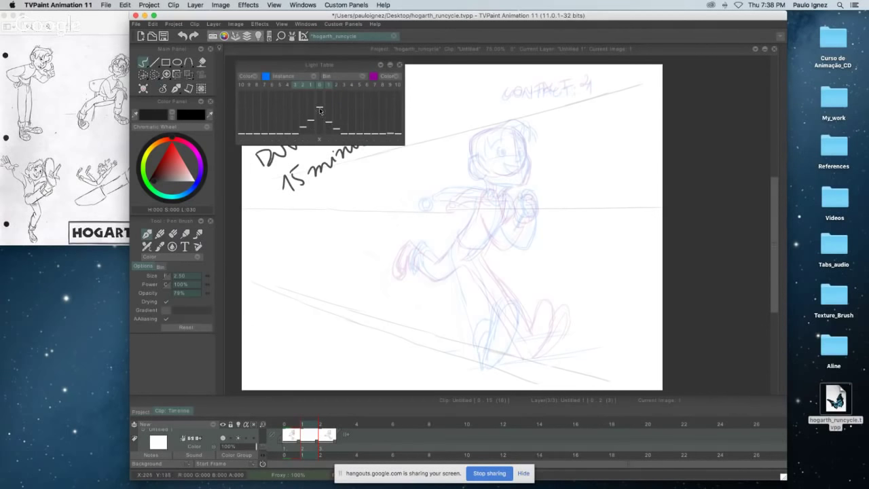
{"action": "left_click_drag", "start_coordinate": [320, 111], "coordinate": [320, 113]}
{"action": "left_click", "coordinate": [399, 65]}
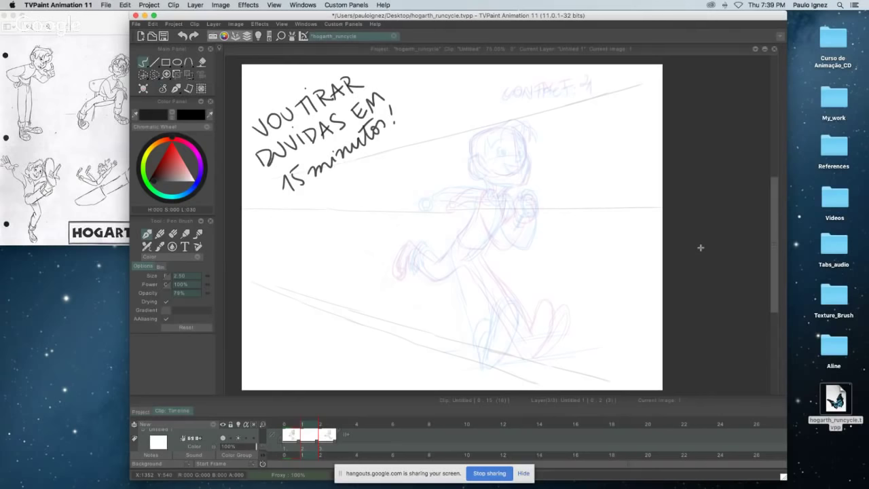
- Handwrite the label "DOWN" on the blank middle frame, over the ghosted contact labels
{"action": "key", "text": "Left"}
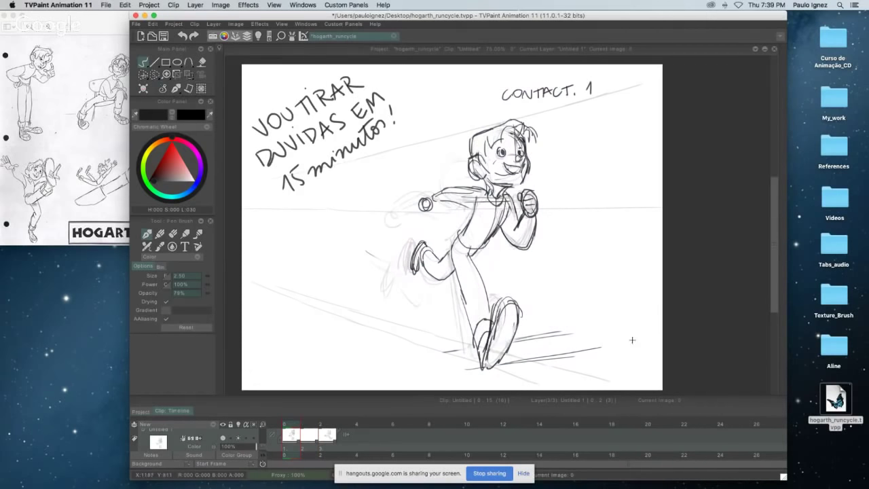
{"action": "key", "text": "Right"}
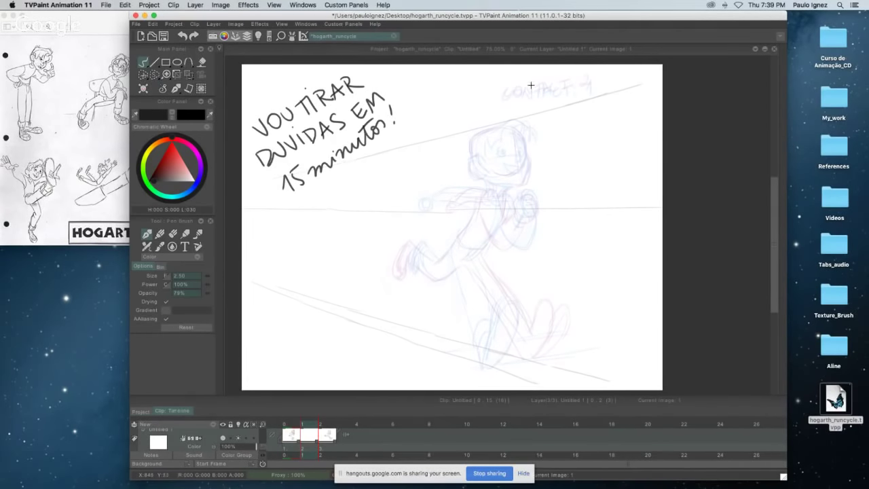
{"action": "mouse_move", "coordinate": [532, 82]}
{"action": "left_mouse_down"}
{"action": "mouse_move", "coordinate": [532, 93]}
{"action": "mouse_move", "coordinate": [575, 83]}
{"action": "left_mouse_up"}
{"action": "key", "text": "Left"}
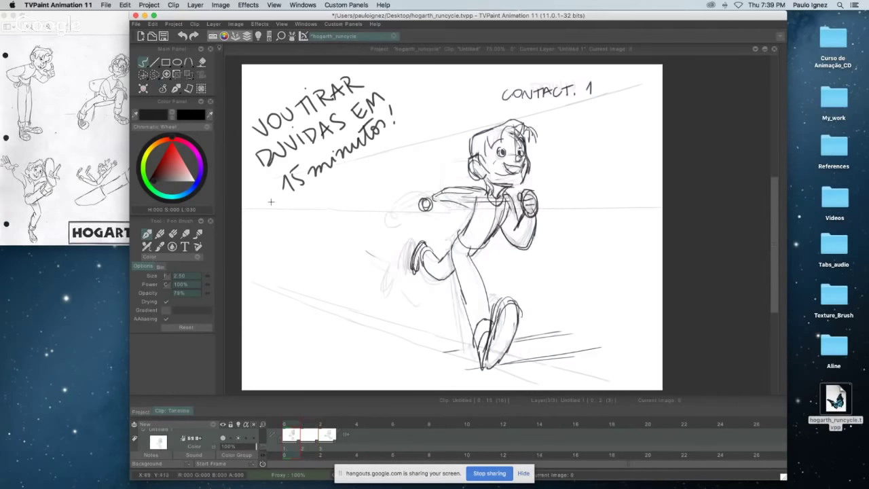
{"action": "key", "text": "Right"}
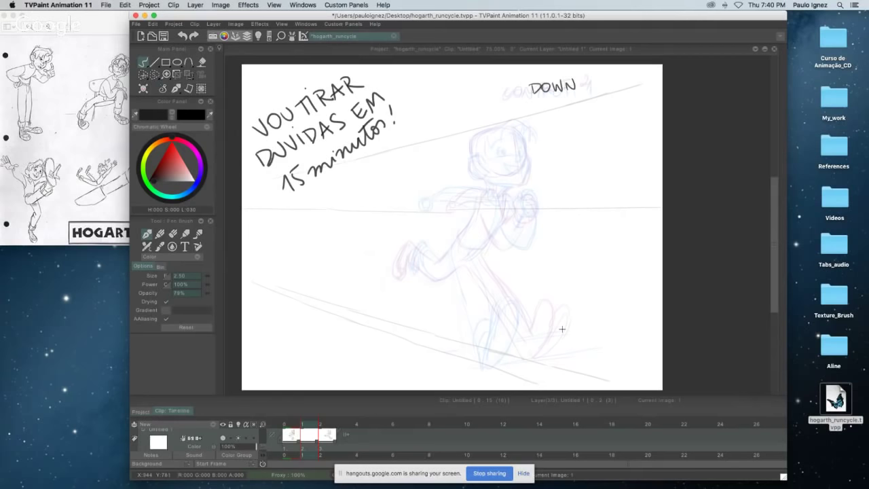
- Sketch the head of the down pose as a rough circle, lower and further back than the contact heads
{"action": "key", "text": "Left"}
{"action": "key", "text": "Right"}
{"action": "left_click_drag", "start_coordinate": [520, 174], "coordinate": [511, 187]}
{"action": "mouse_move", "coordinate": [476, 157]}
{"action": "left_mouse_down"}
{"action": "mouse_move", "coordinate": [458, 177]}
{"action": "mouse_move", "coordinate": [489, 197]}
{"action": "mouse_move", "coordinate": [472, 183]}
{"action": "mouse_move", "coordinate": [502, 161]}
{"action": "mouse_move", "coordinate": [490, 188]}
{"action": "mouse_move", "coordinate": [505, 198]}
{"action": "left_mouse_up"}
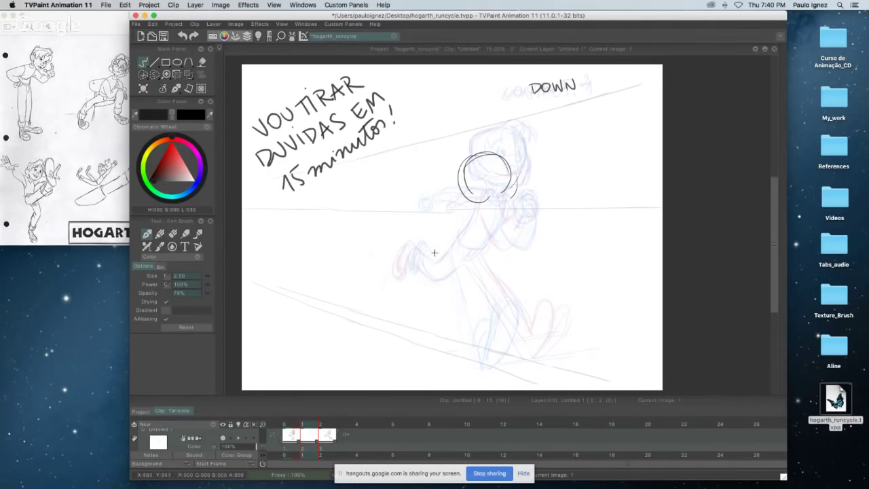
- Sketch the forward-leaning torso of the down pose with back and front contour lines beneath the head
{"action": "key", "text": "Left"}
{"action": "key", "text": "Right"}
{"action": "mouse_move", "coordinate": [463, 216]}
{"action": "left_mouse_down"}
{"action": "mouse_move", "coordinate": [430, 255]}
{"action": "mouse_move", "coordinate": [464, 238]}
{"action": "mouse_move", "coordinate": [453, 274]}
{"action": "left_mouse_up"}
{"action": "left_click_drag", "start_coordinate": [487, 217], "coordinate": [462, 267]}
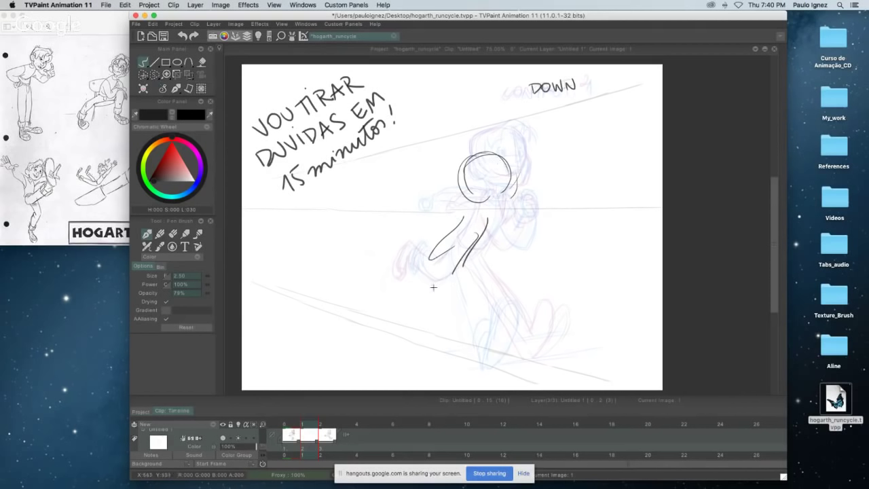
- Mark the foot's ground line, then sketch the hips as a circle and the bent supporting leg of the down pose
{"action": "left_click_drag", "start_coordinate": [436, 354], "coordinate": [465, 367]}
{"action": "mouse_move", "coordinate": [448, 249]}
{"action": "left_mouse_down"}
{"action": "mouse_move", "coordinate": [435, 275]}
{"action": "mouse_move", "coordinate": [454, 271]}
{"action": "left_mouse_up"}
{"action": "left_click_drag", "start_coordinate": [454, 270], "coordinate": [462, 340]}
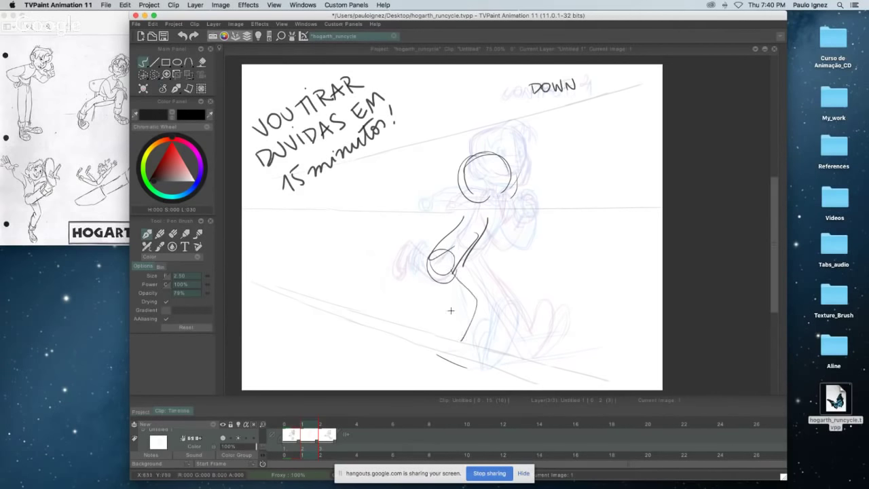
{"action": "mouse_move", "coordinate": [454, 269]}
{"action": "left_mouse_down"}
{"action": "mouse_move", "coordinate": [473, 301]}
{"action": "mouse_move", "coordinate": [452, 342]}
{"action": "left_mouse_up"}
{"action": "mouse_move", "coordinate": [432, 276]}
{"action": "left_mouse_down"}
{"action": "mouse_move", "coordinate": [450, 315]}
{"action": "mouse_move", "coordinate": [445, 331]}
{"action": "left_mouse_up"}
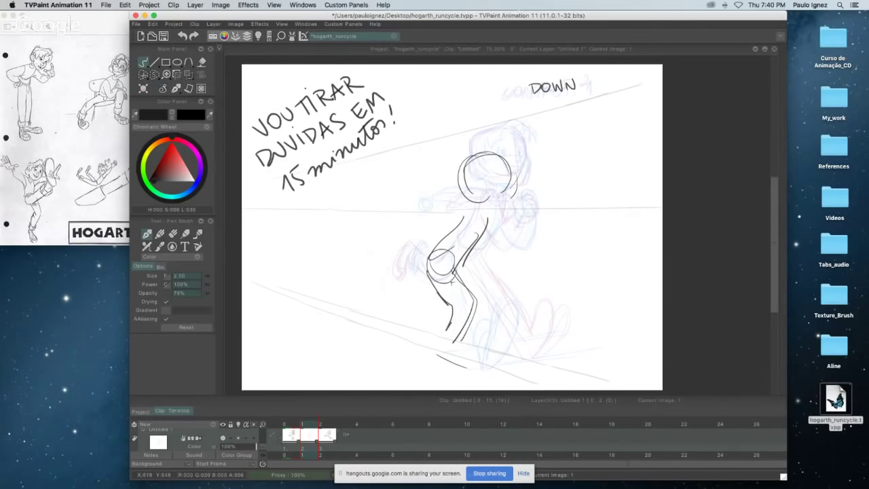
- Redraw the rear contour of the bent supporting leg and add its foot planted on the ground line
{"action": "key", "text": "BackSpace"}
{"action": "mouse_move", "coordinate": [429, 270]}
{"action": "left_mouse_down"}
{"action": "mouse_move", "coordinate": [449, 298]}
{"action": "mouse_move", "coordinate": [441, 332]}
{"action": "left_mouse_up"}
{"action": "key", "text": "BackSpace"}
{"action": "mouse_move", "coordinate": [429, 270]}
{"action": "left_mouse_down"}
{"action": "mouse_move", "coordinate": [453, 302]}
{"action": "mouse_move", "coordinate": [446, 337]}
{"action": "left_mouse_up"}
{"action": "mouse_move", "coordinate": [456, 270]}
{"action": "left_mouse_down"}
{"action": "mouse_move", "coordinate": [476, 294]}
{"action": "mouse_move", "coordinate": [451, 333]}
{"action": "mouse_move", "coordinate": [457, 347]}
{"action": "mouse_move", "coordinate": [446, 338]}
{"action": "mouse_move", "coordinate": [461, 337]}
{"action": "mouse_move", "coordinate": [446, 344]}
{"action": "mouse_move", "coordinate": [477, 364]}
{"action": "mouse_move", "coordinate": [444, 360]}
{"action": "mouse_move", "coordinate": [474, 361]}
{"action": "mouse_move", "coordinate": [462, 349]}
{"action": "mouse_move", "coordinate": [480, 368]}
{"action": "left_mouse_up"}
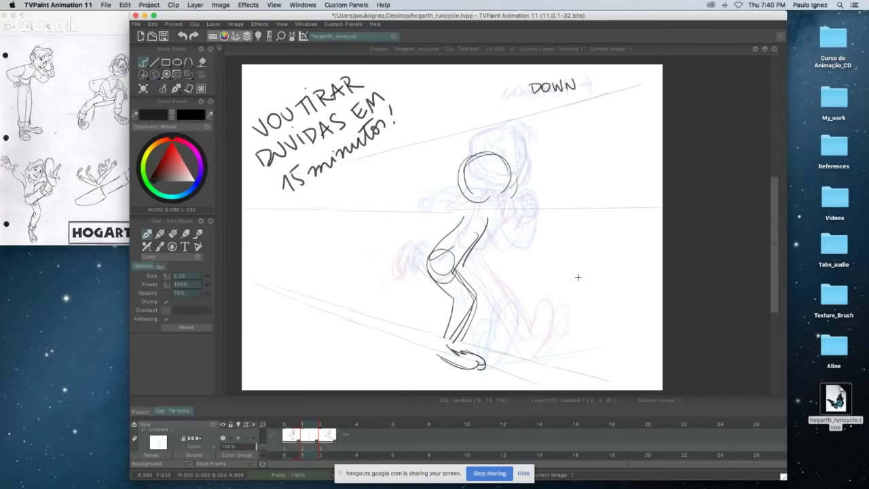
- Flip repeatedly between the first contact frame and the down frame to examine the body's downward movement
{"action": "key", "text": "Left"}
{"action": "key", "text": "Right"}
{"action": "key", "text": "Left"}
{"action": "key", "text": "Right"}
{"action": "key", "text": "Left"}
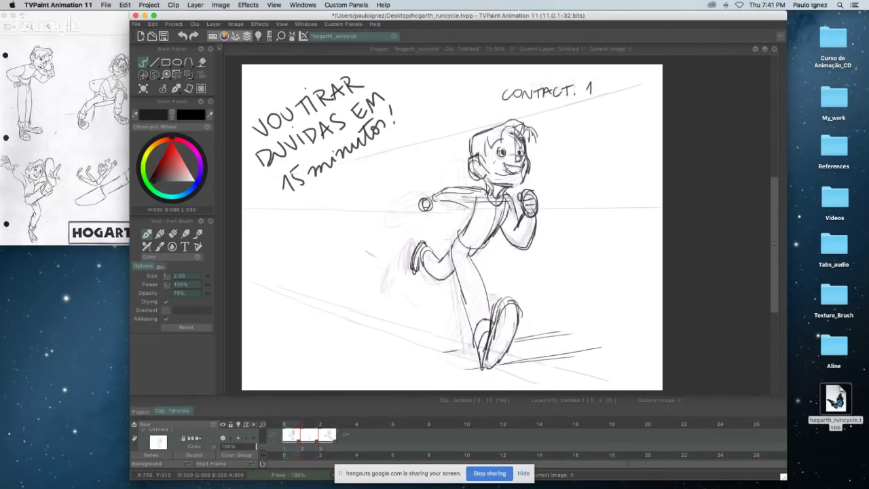
{"action": "key", "text": "Right"}
{"action": "key", "text": "Left"}
{"action": "key", "text": "Right"}
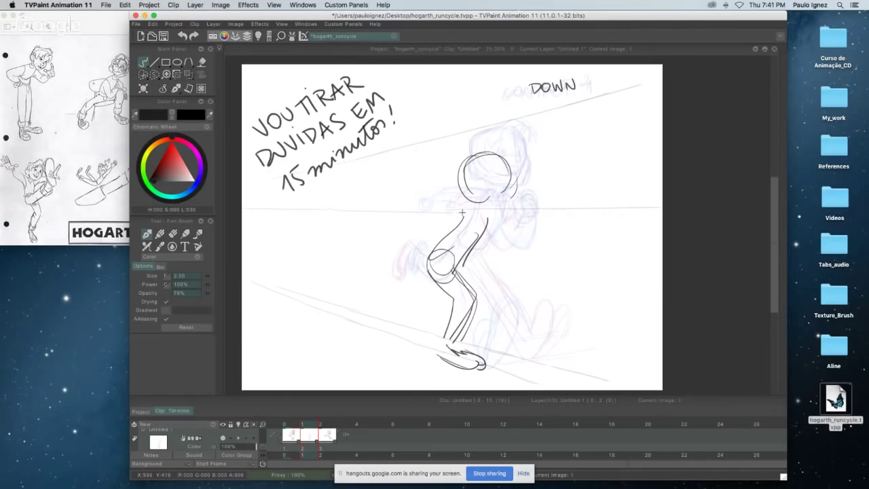
{"action": "key", "text": "Left"}
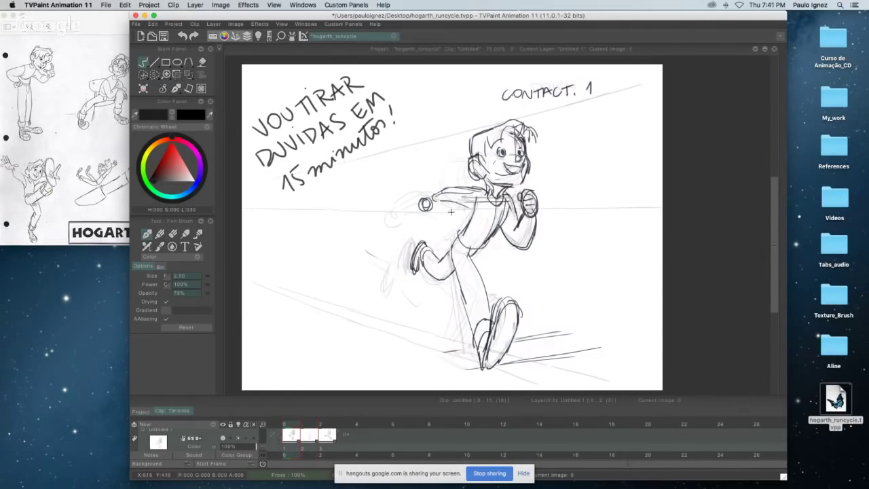
{"action": "key", "text": "Right"}
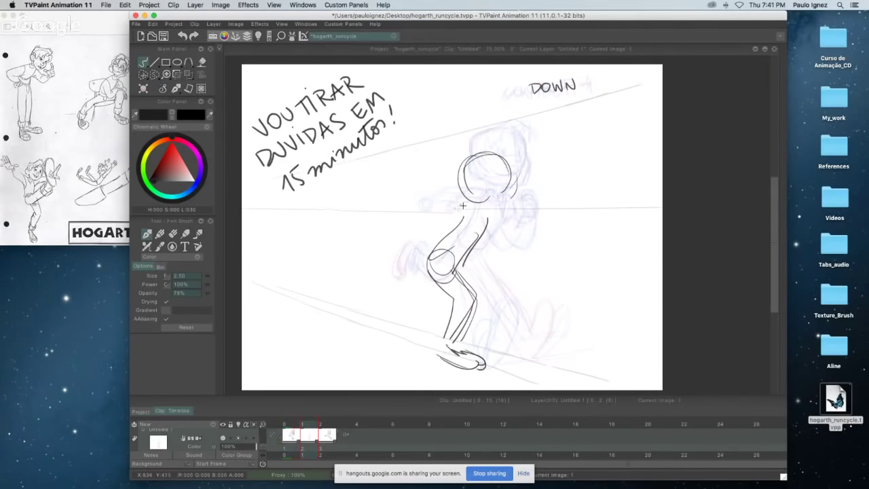
- Sketch the jaw and the vertical guide line of the face on the down pose's head, comparing against the contact frame
{"action": "key", "text": "Left"}
{"action": "key", "text": "Right"}
{"action": "key", "text": "Left"}
{"action": "key", "text": "Right"}
{"action": "key", "text": "Left"}
{"action": "key", "text": "Right"}
{"action": "mouse_move", "coordinate": [512, 174]}
{"action": "left_mouse_down"}
{"action": "mouse_move", "coordinate": [507, 208]}
{"action": "mouse_move", "coordinate": [480, 211]}
{"action": "left_mouse_up"}
{"action": "left_click_drag", "start_coordinate": [512, 183], "coordinate": [499, 216]}
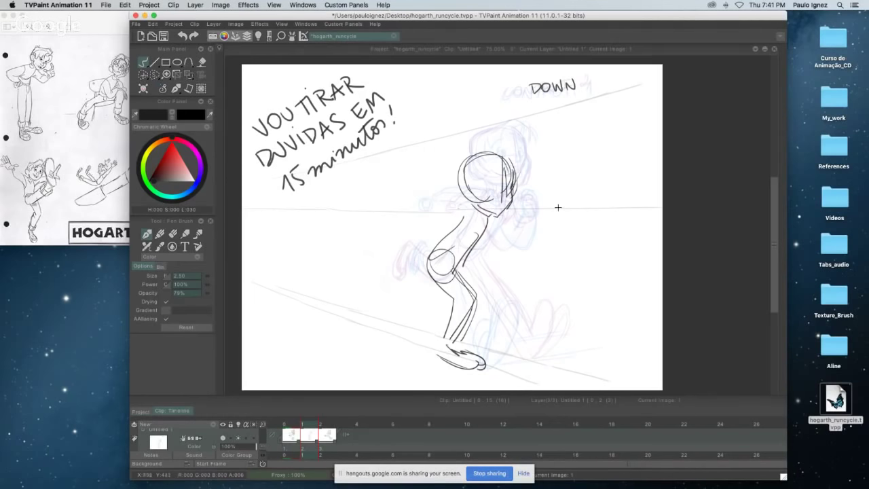
- Sketch the neck and collar between the head and torso of the down pose
{"action": "key", "text": "Left"}
{"action": "key", "text": "Right"}
{"action": "key", "text": "Left"}
{"action": "key", "text": "Right"}
{"action": "key", "text": "Left"}
{"action": "key", "text": "Right"}
{"action": "left_click_drag", "start_coordinate": [475, 207], "coordinate": [482, 218]}
- Sketch the trailing leg bent back behind the supporting leg of the down pose
{"action": "key", "text": "Left"}
{"action": "key", "text": "Right"}
{"action": "key", "text": "Left"}
{"action": "key", "text": "Right"}
{"action": "key", "text": "Left"}
{"action": "key", "text": "Right"}
{"action": "left_click_drag", "start_coordinate": [416, 283], "coordinate": [441, 306]}
{"action": "mouse_move", "coordinate": [448, 293]}
{"action": "left_mouse_down"}
{"action": "mouse_move", "coordinate": [442, 308]}
{"action": "mouse_move", "coordinate": [432, 303]}
{"action": "mouse_move", "coordinate": [441, 306]}
{"action": "left_mouse_up"}
{"action": "left_click_drag", "start_coordinate": [449, 294], "coordinate": [441, 308]}
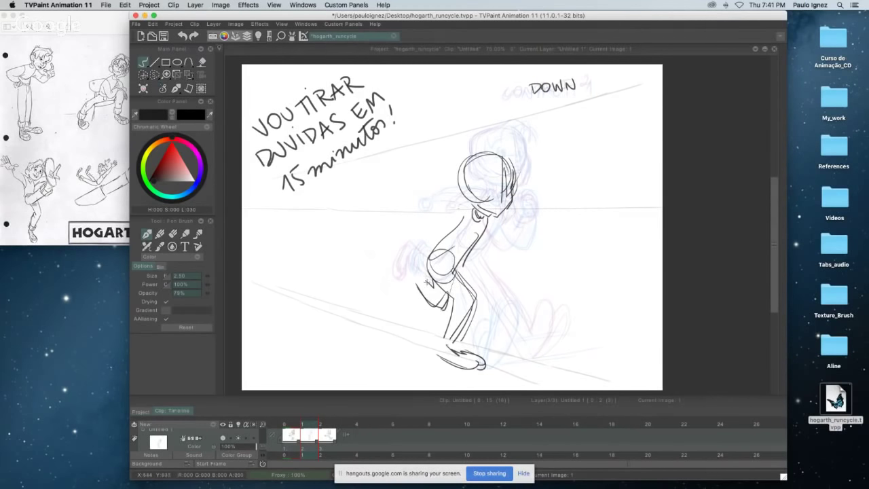
- Add the lifted foot to the end of the trailing leg
{"action": "key", "text": "Left"}
{"action": "key", "text": "Right"}
{"action": "key", "text": "Left"}
{"action": "key", "text": "Right"}
{"action": "mouse_move", "coordinate": [424, 277]}
{"action": "left_mouse_down"}
{"action": "mouse_move", "coordinate": [404, 280]}
{"action": "mouse_move", "coordinate": [412, 285]}
{"action": "left_mouse_up"}
- Check the motion against the contact frame and reinforce the back and front contours of the torso
{"action": "key", "text": "Left"}
{"action": "key", "text": "Right"}
{"action": "key", "text": "Left"}
{"action": "key", "text": "Right"}
{"action": "key", "text": "Left"}
{"action": "key", "text": "Right"}
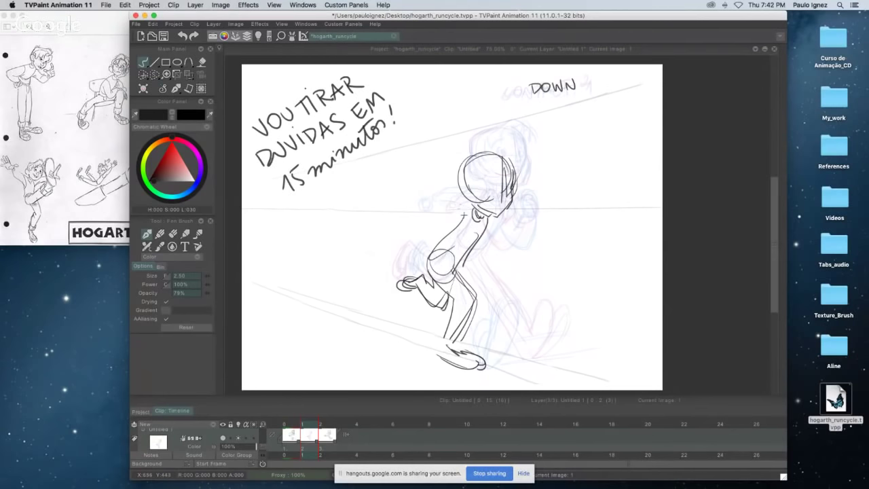
{"action": "left_click_drag", "start_coordinate": [441, 245], "coordinate": [429, 270]}
{"action": "left_click_drag", "start_coordinate": [480, 230], "coordinate": [456, 277]}
- Erase part of the torso's front contour and lighten the hip circle, returning to the Pen Brush
{"action": "key", "text": "Left"}
{"action": "key", "text": "Right"}
{"action": "key", "text": "Left"}
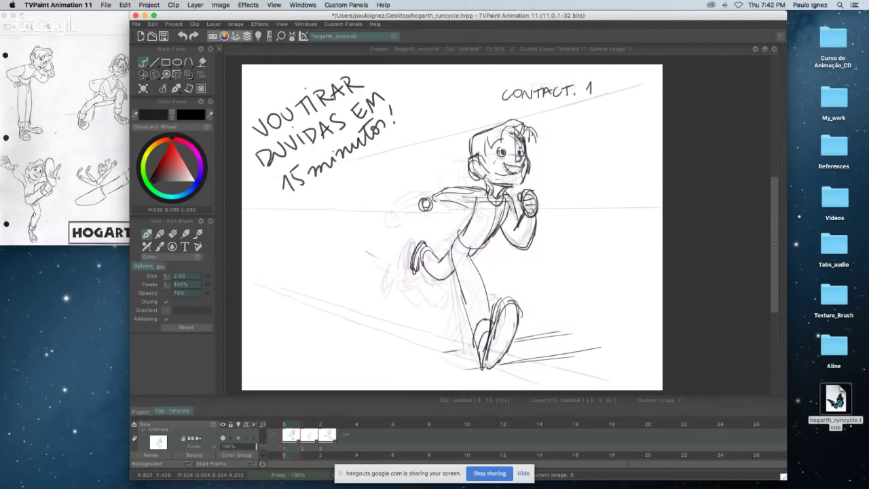
{"action": "key", "text": "Right"}
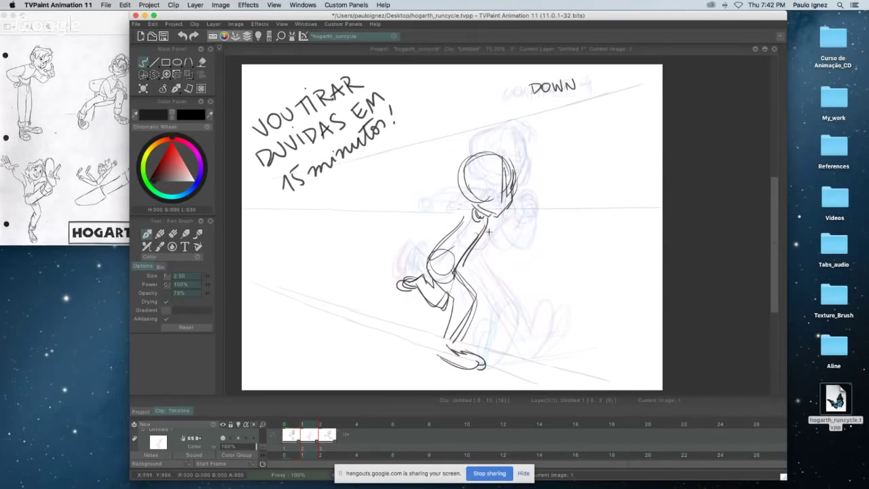
{"action": "key", "text": "Left"}
{"action": "key", "text": "Right"}
{"action": "left_click", "coordinate": [172, 233]}
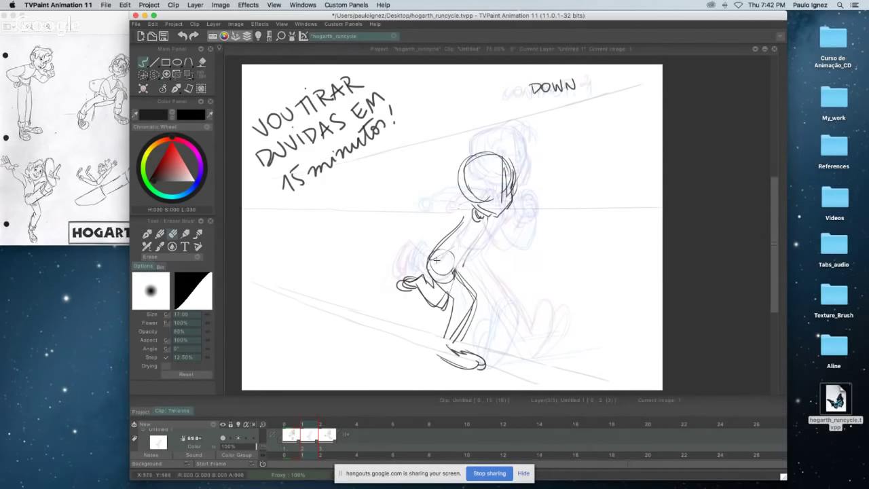
{"action": "left_click", "coordinate": [147, 233]}
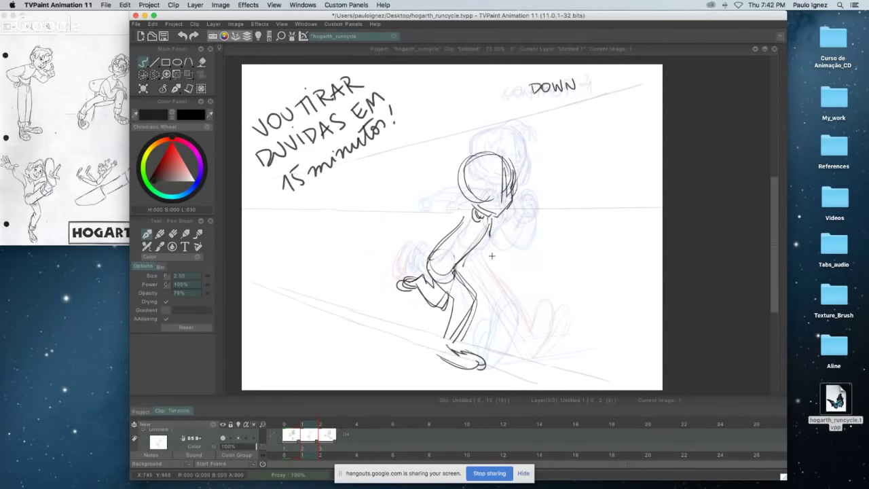
- Sketch the front arm bent at the elbow, with its forearm raised and a rounded fist
{"action": "mouse_move", "coordinate": [469, 250]}
{"action": "left_mouse_down"}
{"action": "mouse_move", "coordinate": [518, 239]}
{"action": "mouse_move", "coordinate": [501, 232]}
{"action": "mouse_move", "coordinate": [477, 252]}
{"action": "mouse_move", "coordinate": [505, 252]}
{"action": "left_mouse_up"}
{"action": "key", "text": "Left"}
{"action": "key", "text": "Right"}
{"action": "key", "text": "Left"}
{"action": "key", "text": "Right"}
{"action": "key", "text": "Left"}
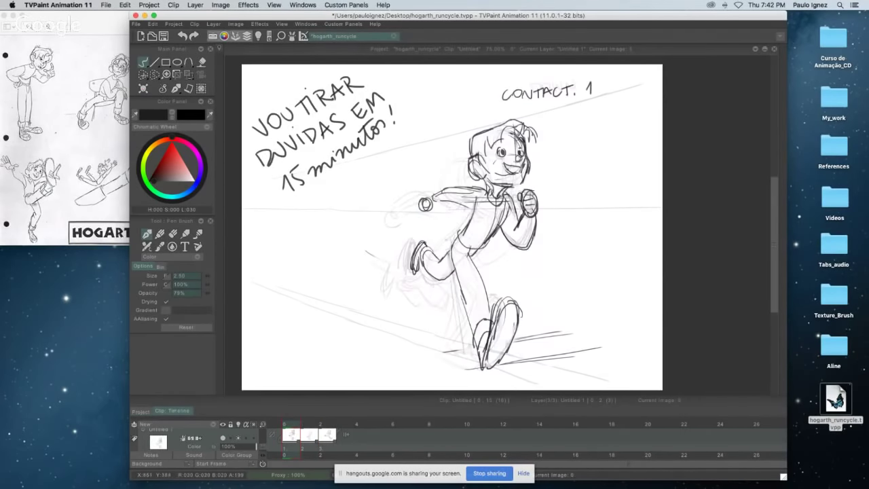
{"action": "key", "text": "Right"}
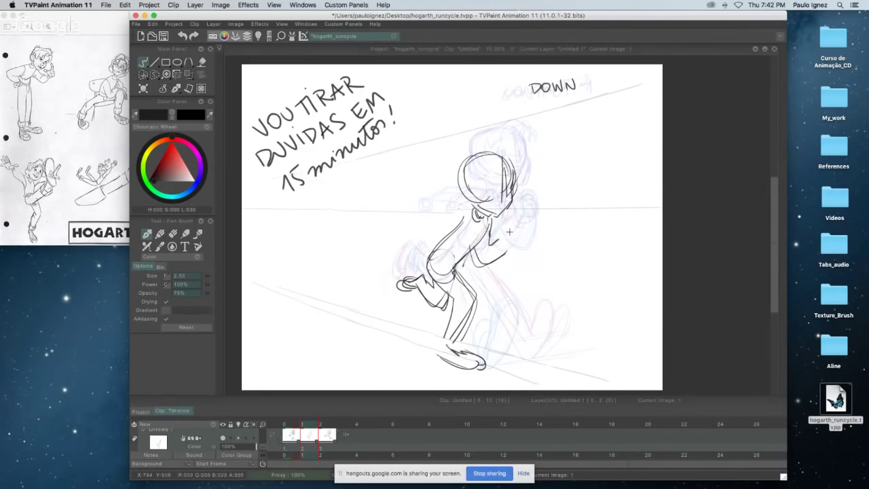
{"action": "left_click_drag", "start_coordinate": [506, 247], "coordinate": [486, 266]}
{"action": "mouse_move", "coordinate": [501, 227]}
{"action": "left_mouse_down"}
{"action": "mouse_move", "coordinate": [517, 228]}
{"action": "mouse_move", "coordinate": [512, 240]}
{"action": "left_mouse_up"}
- Try to sketch the rear arm swinging down behind the torso with its hand near the lifted foot
{"action": "key", "text": "Left"}
{"action": "key", "text": "Right"}
{"action": "mouse_move", "coordinate": [462, 214]}
{"action": "left_mouse_down"}
{"action": "mouse_move", "coordinate": [418, 233]}
{"action": "mouse_move", "coordinate": [427, 242]}
{"action": "mouse_move", "coordinate": [412, 249]}
{"action": "left_mouse_up"}
{"action": "key", "text": "Left"}
{"action": "key", "text": "Right"}
{"action": "key", "text": "Left"}
{"action": "key", "text": "Right"}
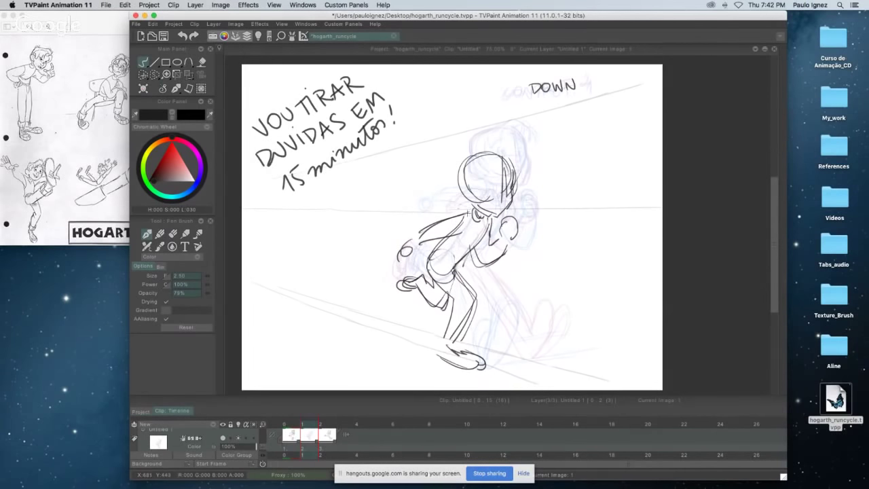
{"action": "left_click_drag", "start_coordinate": [473, 211], "coordinate": [418, 240]}
- Fade the first rear arm with the eraser and redraw it stretched farther back and higher
{"action": "key", "text": "e"}
{"action": "mouse_move", "coordinate": [458, 218]}
{"action": "left_mouse_down"}
{"action": "mouse_move", "coordinate": [434, 239]}
{"action": "mouse_move", "coordinate": [468, 226]}
{"action": "mouse_move", "coordinate": [403, 249]}
{"action": "left_mouse_up"}
{"action": "left_click", "coordinate": [147, 234]}
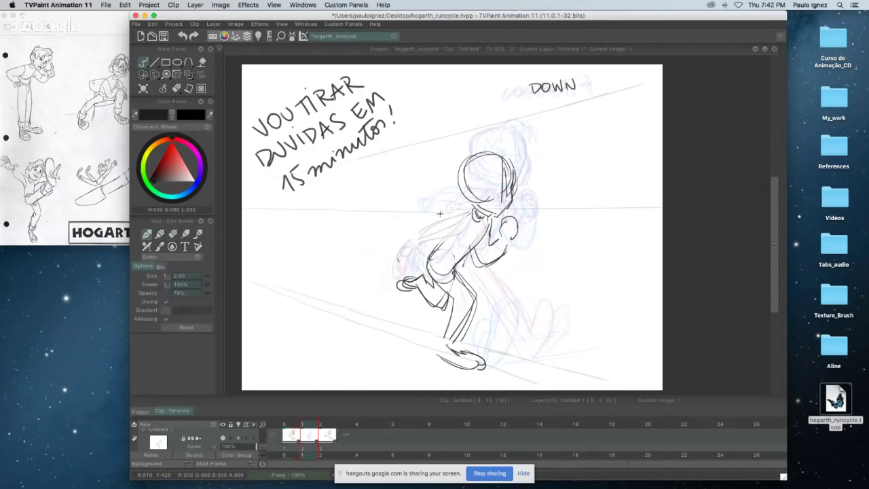
{"action": "left_click_drag", "start_coordinate": [470, 212], "coordinate": [414, 234]}
{"action": "mouse_move", "coordinate": [468, 231]}
{"action": "left_mouse_down"}
{"action": "mouse_move", "coordinate": [400, 248]}
{"action": "mouse_move", "coordinate": [400, 239]}
{"action": "left_mouse_up"}
{"action": "key", "text": "Left"}
{"action": "key", "text": "Right"}
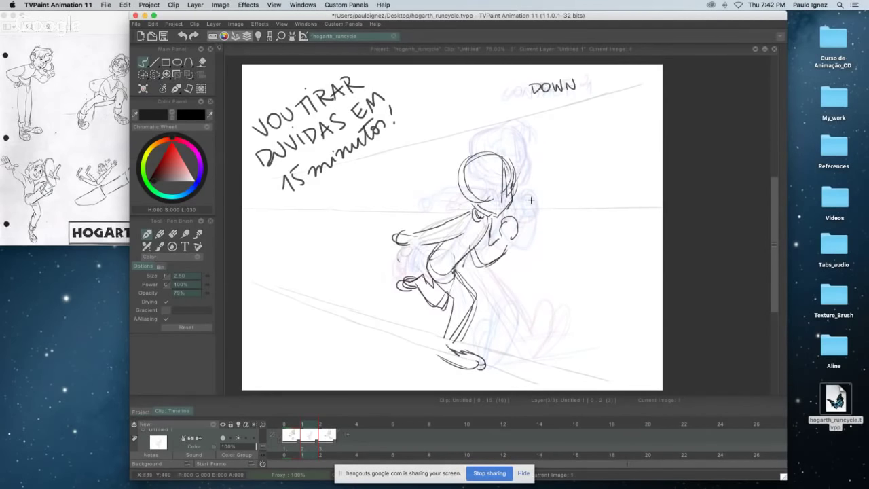
- Draw the horizontal guide line across the face and the ear at the back of the head
{"action": "left_click_drag", "start_coordinate": [466, 190], "coordinate": [513, 188]}
{"action": "mouse_move", "coordinate": [458, 182]}
{"action": "left_mouse_down"}
{"action": "mouse_move", "coordinate": [469, 199]}
{"action": "mouse_move", "coordinate": [454, 200]}
{"action": "mouse_move", "coordinate": [466, 204]}
{"action": "left_mouse_up"}
{"action": "key", "text": "Left"}
{"action": "key", "text": "Right"}
{"action": "key", "text": "Left"}
{"action": "key", "text": "Right"}
{"action": "left_click_drag", "start_coordinate": [461, 170], "coordinate": [465, 198]}
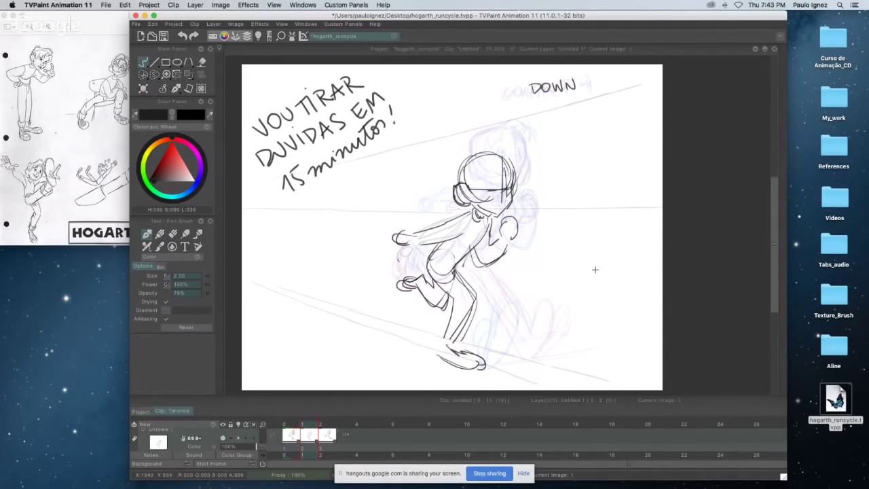
- Add the shirt's centre line and waistline on the torso and detail the rear hand, checking against the contact frame
{"action": "key", "text": "Left"}
{"action": "key", "text": "Right"}
{"action": "key", "text": "Left"}
{"action": "key", "text": "Right"}
{"action": "mouse_move", "coordinate": [479, 214]}
{"action": "left_mouse_down"}
{"action": "mouse_move", "coordinate": [438, 274]}
{"action": "mouse_move", "coordinate": [433, 263]}
{"action": "mouse_move", "coordinate": [461, 262]}
{"action": "left_mouse_up"}
{"action": "key", "text": "Left"}
{"action": "key", "text": "Right"}
{"action": "key", "text": "Left"}
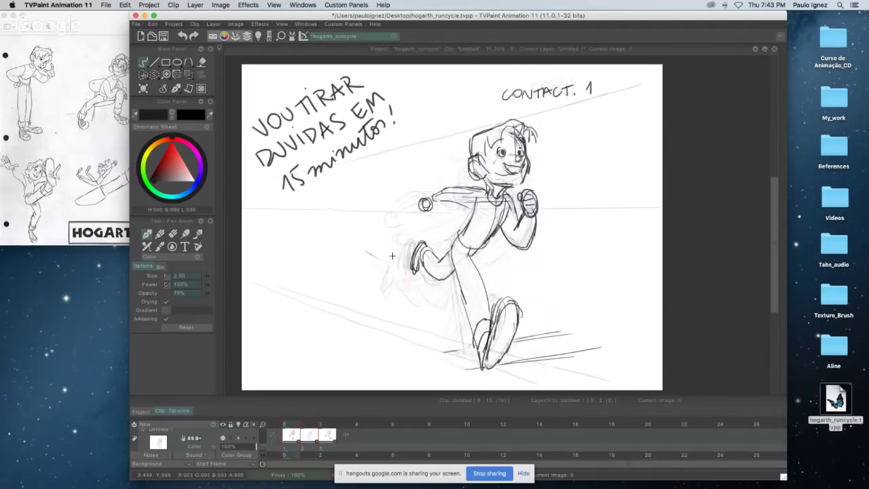
{"action": "key", "text": "Right"}
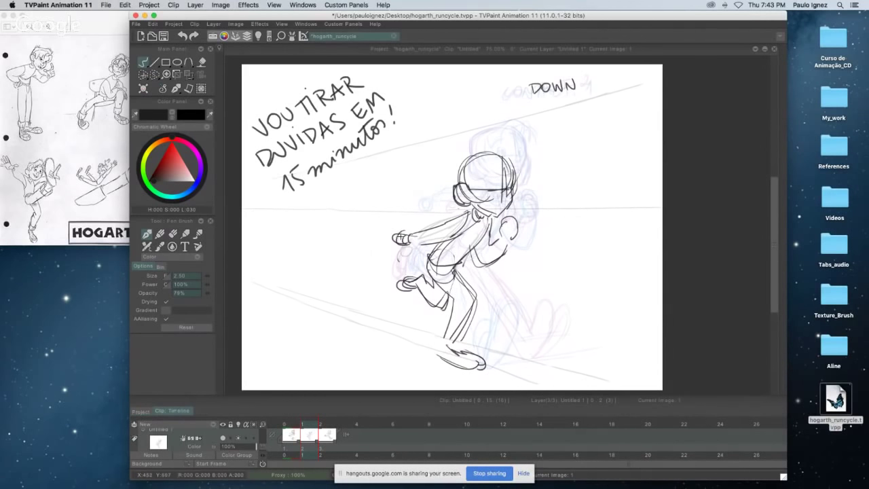
- Rework the rear hand into a rounded fist, undoing unwanted strokes and erasing the overlapping lines
{"action": "left_click_drag", "start_coordinate": [401, 237], "coordinate": [388, 238]}
{"action": "key", "text": "Left"}
{"action": "key", "text": "Right"}
{"action": "key", "text": "ctrl+z"}
{"action": "mouse_move", "coordinate": [393, 229]}
{"action": "left_mouse_down"}
{"action": "mouse_move", "coordinate": [399, 242]}
{"action": "mouse_move", "coordinate": [387, 236]}
{"action": "left_mouse_up"}
{"action": "key", "text": "ctrl+z"}
{"action": "left_click", "coordinate": [173, 234]}
{"action": "left_click_drag", "start_coordinate": [404, 234], "coordinate": [404, 239]}
{"action": "left_click", "coordinate": [147, 234]}
- Define the supporting foot's shoe and the trouser hem at the ankle
{"action": "key", "text": "Left"}
{"action": "key", "text": "Right"}
{"action": "key", "text": "Left"}
{"action": "key", "text": "Right"}
{"action": "mouse_move", "coordinate": [441, 343]}
{"action": "left_mouse_down"}
{"action": "mouse_move", "coordinate": [437, 351]}
{"action": "mouse_move", "coordinate": [450, 355]}
{"action": "mouse_move", "coordinate": [433, 357]}
{"action": "mouse_move", "coordinate": [460, 338]}
{"action": "mouse_move", "coordinate": [457, 347]}
{"action": "left_mouse_up"}
{"action": "key", "text": "Left"}
{"action": "key", "text": "Right"}
{"action": "key", "text": "Left"}
{"action": "key", "text": "Right"}
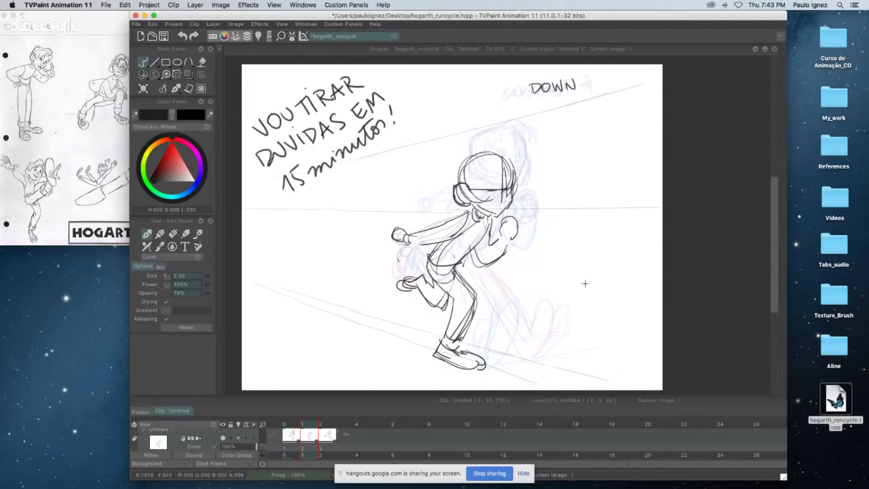
- Flip repeatedly between the first contact frame and the down frame to examine the full pose's movement
{"action": "key", "text": "Left"}
{"action": "key", "text": "Right"}
{"action": "key", "text": "Left"}
{"action": "key", "text": "Right"}
{"action": "key", "text": "Left"}
{"action": "key", "text": "Right"}
{"action": "key", "text": "Left"}
{"action": "key", "text": "Right"}
{"action": "key", "text": "Left"}
{"action": "key", "text": "Right"}
- Turn off the onion skin, enlarge the eraser to 23, and fade the down pose into a light guide for redrawing
{"action": "left_click", "coordinate": [172, 232]}
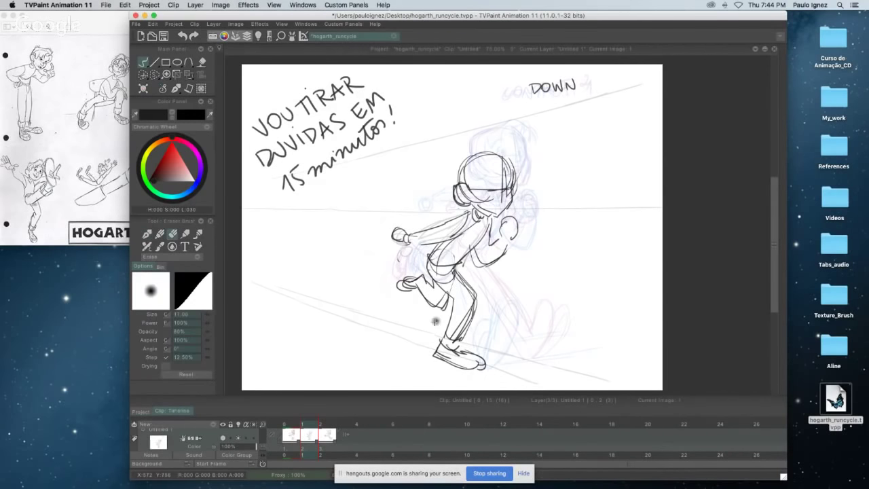
{"action": "left_click", "coordinate": [219, 439]}
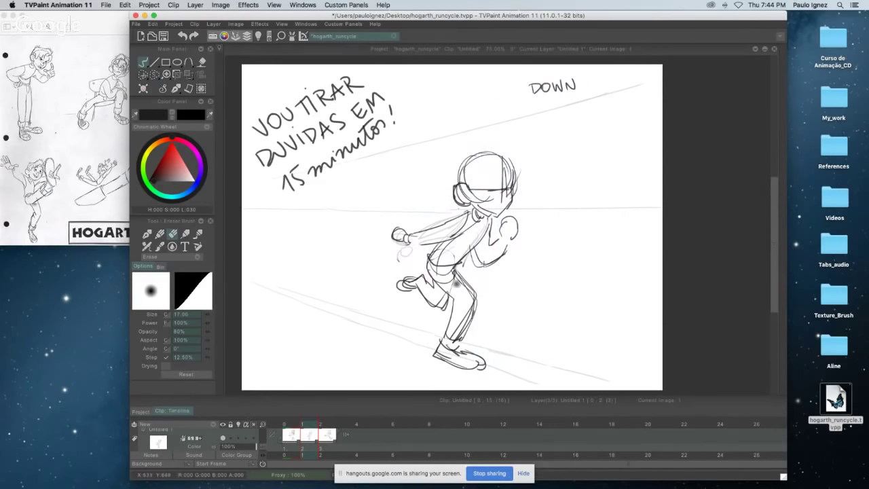
{"action": "left_click_drag", "start_coordinate": [207, 314], "coordinate": [217, 314]}
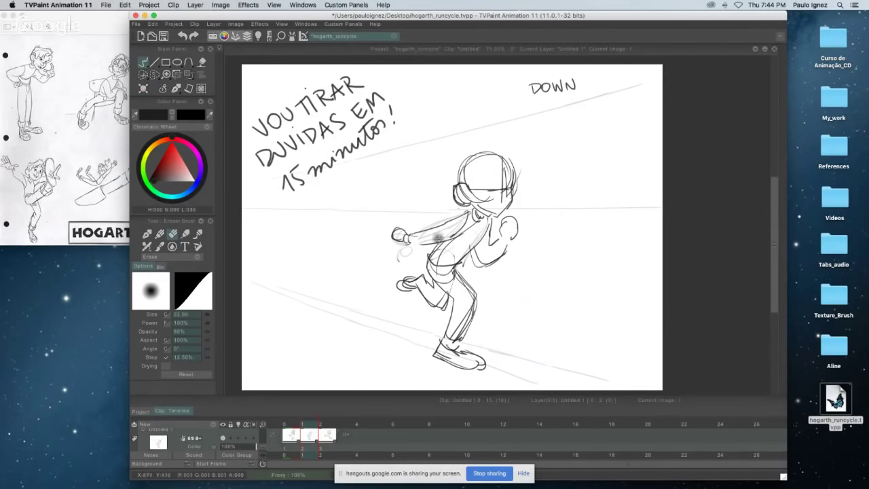
{"action": "mouse_move", "coordinate": [469, 219]}
{"action": "left_mouse_down"}
{"action": "mouse_move", "coordinate": [432, 281]}
{"action": "mouse_move", "coordinate": [467, 220]}
{"action": "mouse_move", "coordinate": [468, 258]}
{"action": "mouse_move", "coordinate": [439, 336]}
{"action": "mouse_move", "coordinate": [490, 283]}
{"action": "mouse_move", "coordinate": [441, 372]}
{"action": "mouse_move", "coordinate": [484, 370]}
{"action": "mouse_move", "coordinate": [456, 298]}
{"action": "mouse_move", "coordinate": [410, 269]}
{"action": "mouse_move", "coordinate": [435, 228]}
{"action": "mouse_move", "coordinate": [403, 224]}
{"action": "mouse_move", "coordinate": [503, 191]}
{"action": "mouse_move", "coordinate": [470, 166]}
{"action": "mouse_move", "coordinate": [508, 159]}
{"action": "mouse_move", "coordinate": [469, 222]}
{"action": "mouse_move", "coordinate": [522, 187]}
{"action": "mouse_move", "coordinate": [481, 275]}
{"action": "mouse_move", "coordinate": [490, 237]}
{"action": "mouse_move", "coordinate": [528, 184]}
{"action": "mouse_move", "coordinate": [483, 223]}
{"action": "mouse_move", "coordinate": [477, 193]}
{"action": "mouse_move", "coordinate": [422, 310]}
{"action": "mouse_move", "coordinate": [444, 314]}
{"action": "mouse_move", "coordinate": [400, 286]}
{"action": "mouse_move", "coordinate": [382, 268]}
{"action": "left_mouse_up"}
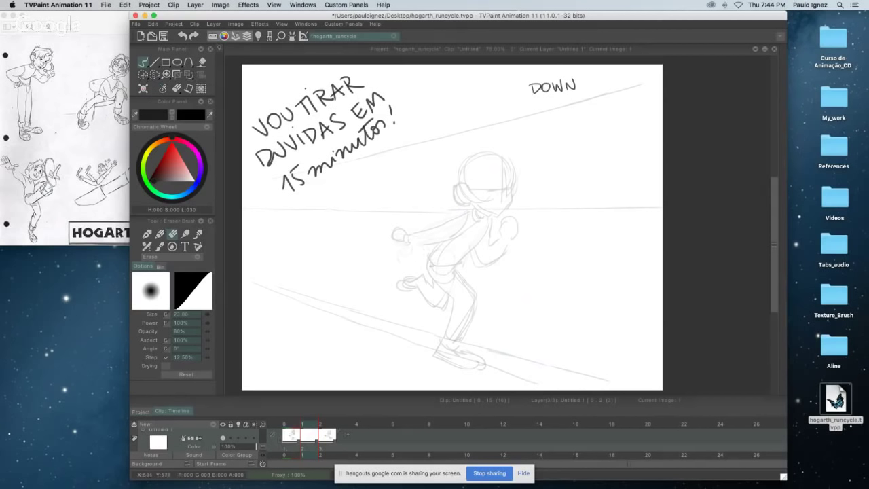
{"action": "left_click_drag", "start_coordinate": [458, 242], "coordinate": [442, 271]}
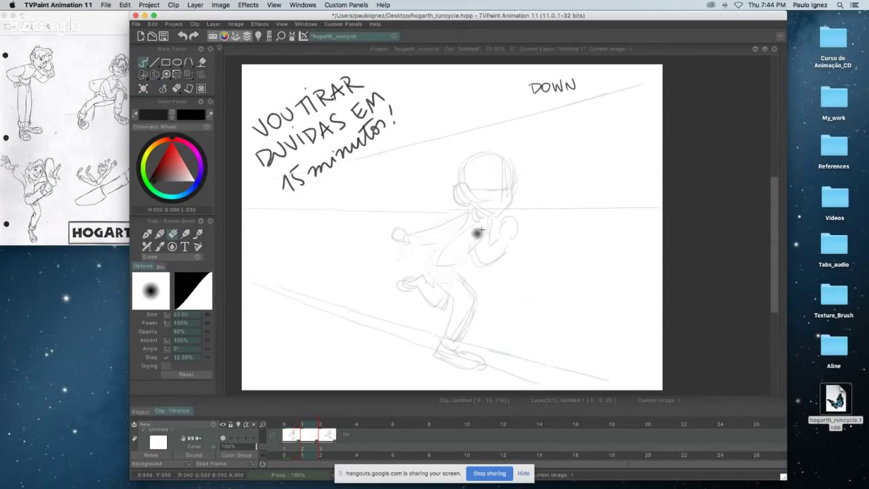
{"action": "mouse_move", "coordinate": [482, 158]}
{"action": "left_mouse_down"}
{"action": "mouse_move", "coordinate": [504, 186]}
{"action": "mouse_move", "coordinate": [506, 179]}
{"action": "mouse_move", "coordinate": [441, 180]}
{"action": "mouse_move", "coordinate": [459, 182]}
{"action": "mouse_move", "coordinate": [469, 204]}
{"action": "left_mouse_up"}
{"action": "left_click", "coordinate": [146, 233]}
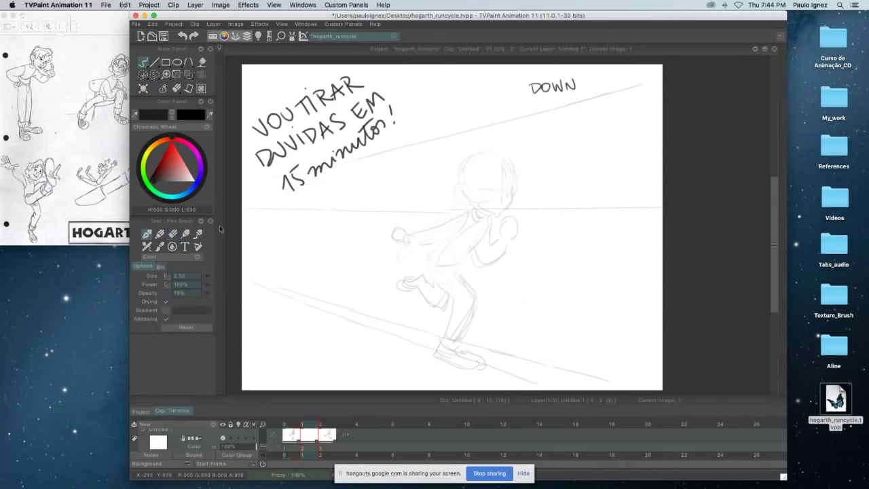
- Compare the faded pose with the contact frame and redraw the supporting leg's front contour as a curved line
{"action": "key", "text": "Left"}
{"action": "key", "text": "Right"}
{"action": "key", "text": "Left"}
{"action": "key", "text": "Right"}
{"action": "key", "text": "Left"}
{"action": "key", "text": "Right"}
{"action": "key", "text": "Left"}
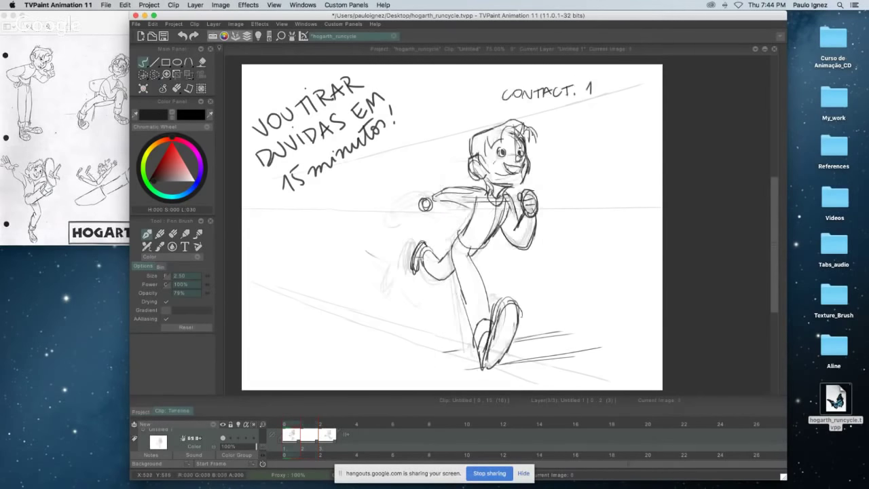
{"action": "key", "text": "Right"}
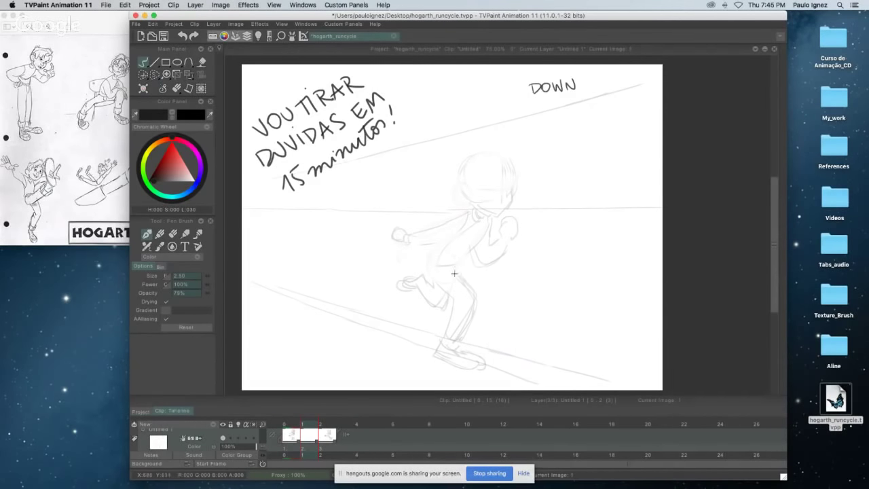
{"action": "mouse_move", "coordinate": [455, 276]}
{"action": "left_mouse_down"}
{"action": "mouse_move", "coordinate": [478, 308]}
{"action": "mouse_move", "coordinate": [460, 338]}
{"action": "left_mouse_up"}
- Redraw the hips as a circle and complete the supporting leg's front and rear contours
{"action": "key", "text": "Left"}
{"action": "key", "text": "Right"}
{"action": "key", "text": "Left"}
{"action": "key", "text": "Right"}
{"action": "mouse_move", "coordinate": [439, 264]}
{"action": "left_mouse_down"}
{"action": "mouse_move", "coordinate": [440, 275]}
{"action": "mouse_move", "coordinate": [438, 261]}
{"action": "left_mouse_up"}
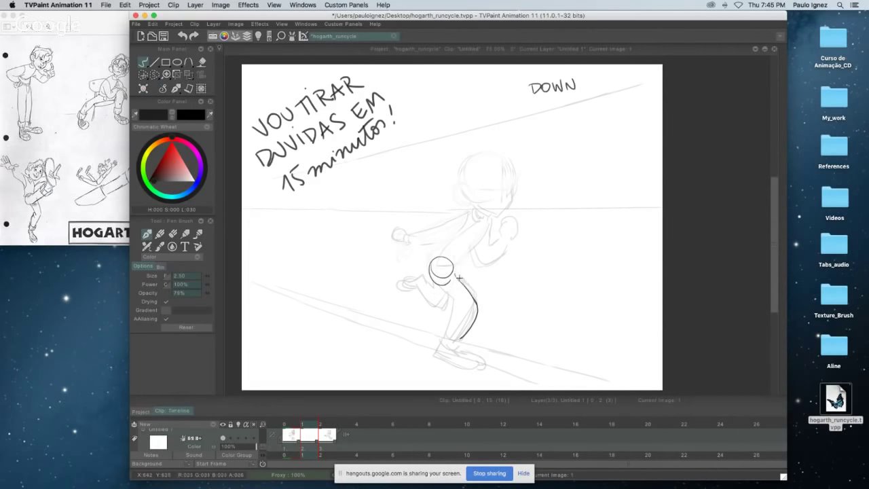
{"action": "mouse_move", "coordinate": [453, 273]}
{"action": "left_mouse_down"}
{"action": "mouse_move", "coordinate": [477, 296]}
{"action": "mouse_move", "coordinate": [461, 337]}
{"action": "left_mouse_up"}
{"action": "mouse_move", "coordinate": [429, 271]}
{"action": "left_mouse_down"}
{"action": "mouse_move", "coordinate": [452, 305]}
{"action": "mouse_move", "coordinate": [442, 334]}
{"action": "left_mouse_up"}
- Redraw the torso's curved back and front contours and its waistline over the faded guide
{"action": "key", "text": "Left"}
{"action": "key", "text": "Right"}
{"action": "key", "text": "Left"}
{"action": "key", "text": "Right"}
{"action": "key", "text": "Left"}
{"action": "key", "text": "Right"}
{"action": "left_click_drag", "start_coordinate": [430, 255], "coordinate": [457, 225]}
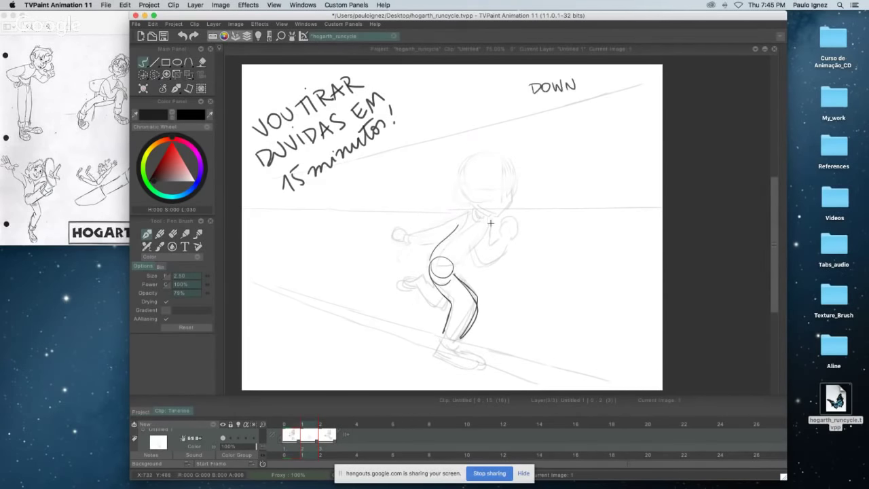
{"action": "left_click_drag", "start_coordinate": [485, 234], "coordinate": [455, 268]}
{"action": "left_click_drag", "start_coordinate": [446, 239], "coordinate": [438, 285]}
- Flip between the contact and down frames to examine how the redrawn torso, hips and leg move
{"action": "key", "text": "Left"}
{"action": "key", "text": "Right"}
{"action": "key", "text": "Left"}
{"action": "key", "text": "Right"}
{"action": "key", "text": "Left"}
{"action": "key", "text": "Right"}
{"action": "key", "text": "Left"}
{"action": "key", "text": "Right"}
{"action": "key", "text": "Left"}
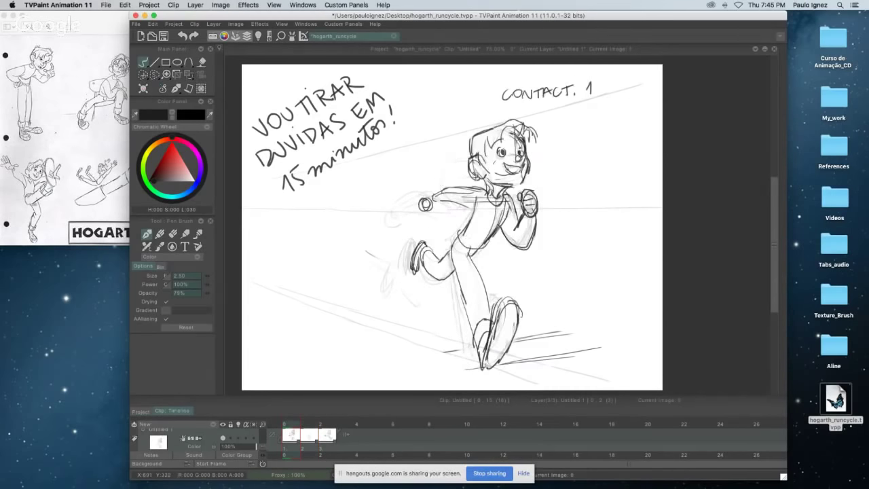
{"action": "key", "text": "Right"}
{"action": "key", "text": "Left"}
{"action": "key", "text": "Right"}
{"action": "key", "text": "Left"}
{"action": "key", "text": "Right"}
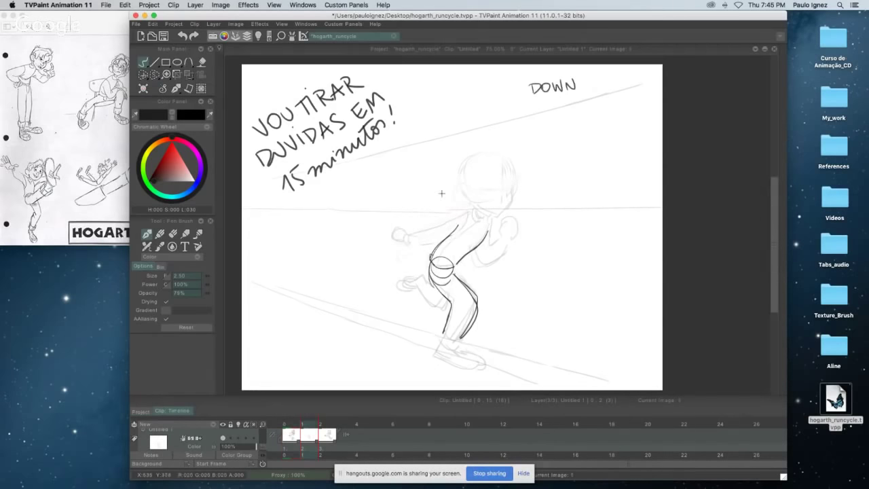
- Flip between the contact and down frames to compare the shoulder and head placement of the two poses
{"action": "key", "text": "Left"}
{"action": "key", "text": "Right"}
{"action": "key", "text": "Left"}
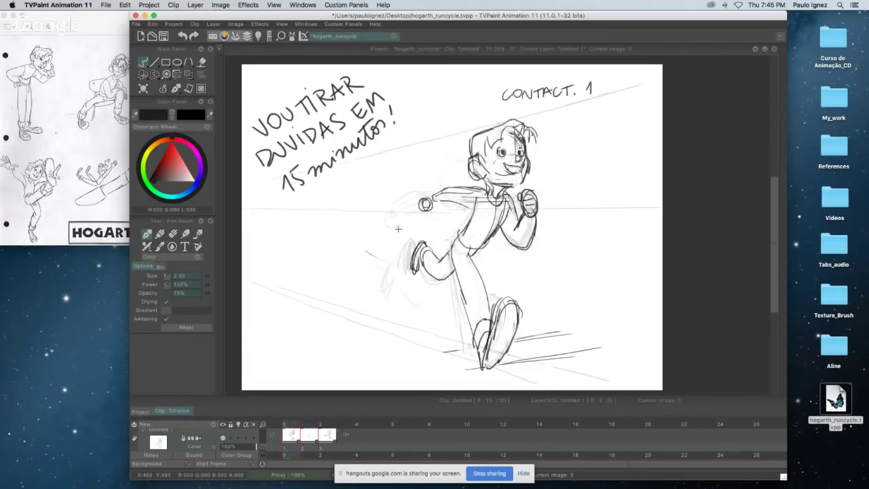
{"action": "key", "text": "Right"}
{"action": "key", "text": "Left"}
{"action": "key", "text": "Right"}
{"action": "key", "text": "Left"}
{"action": "key", "text": "Right"}
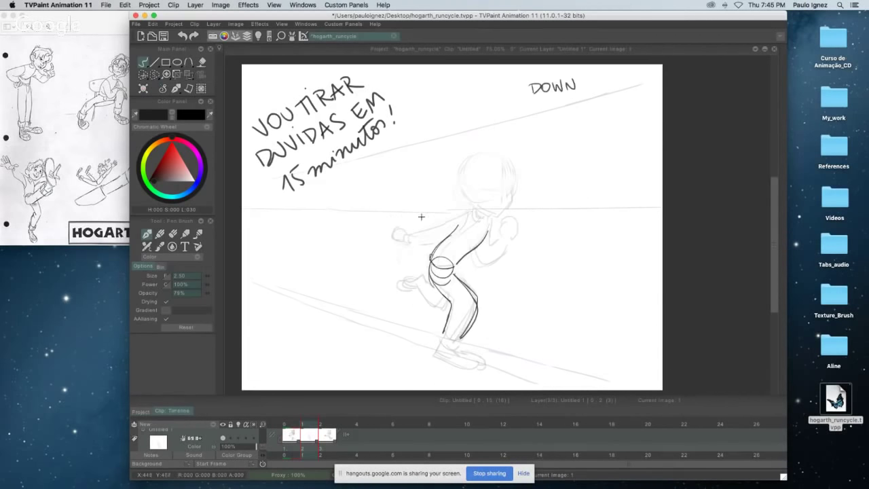
{"action": "key", "text": "Left"}
{"action": "key", "text": "Right"}
- Draw a near-horizontal shoulder line under the head on the down frame and compare it with the contact pose
{"action": "left_click_drag", "start_coordinate": [434, 213], "coordinate": [509, 218]}
{"action": "left_click_drag", "start_coordinate": [450, 214], "coordinate": [500, 218]}
{"action": "key", "text": "Left"}
{"action": "key", "text": "Right"}
{"action": "key", "text": "Left"}
{"action": "key", "text": "Right"}
{"action": "key", "text": "Left"}
{"action": "key", "text": "Right"}
- Redraw the down pose's head over the faded guide with a round cranium, a curved eye line and a small nose
{"action": "left_click_drag", "start_coordinate": [503, 157], "coordinate": [499, 212]}
{"action": "mouse_move", "coordinate": [473, 154]}
{"action": "left_mouse_down"}
{"action": "mouse_move", "coordinate": [461, 174]}
{"action": "mouse_move", "coordinate": [468, 195]}
{"action": "left_mouse_up"}
{"action": "mouse_move", "coordinate": [465, 161]}
{"action": "left_mouse_down"}
{"action": "mouse_move", "coordinate": [506, 161]}
{"action": "mouse_move", "coordinate": [513, 178]}
{"action": "mouse_move", "coordinate": [509, 197]}
{"action": "mouse_move", "coordinate": [510, 187]}
{"action": "mouse_move", "coordinate": [502, 198]}
{"action": "mouse_move", "coordinate": [500, 190]}
{"action": "mouse_move", "coordinate": [507, 193]}
{"action": "left_mouse_up"}
{"action": "key", "text": "Left"}
{"action": "key", "text": "Right"}
{"action": "key", "text": "Left"}
{"action": "key", "text": "Right"}
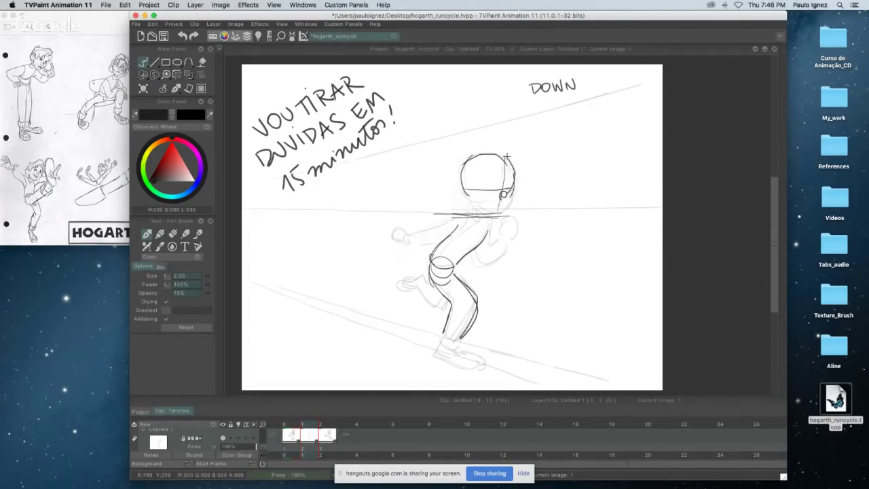
- Add the face's centre line, the jaw and the ear, and reinforce the top of the skull on the down pose
{"action": "mouse_move", "coordinate": [505, 153]}
{"action": "left_mouse_down"}
{"action": "mouse_move", "coordinate": [515, 198]}
{"action": "mouse_move", "coordinate": [501, 214]}
{"action": "mouse_move", "coordinate": [481, 196]}
{"action": "mouse_move", "coordinate": [477, 210]}
{"action": "mouse_move", "coordinate": [469, 205]}
{"action": "mouse_move", "coordinate": [492, 215]}
{"action": "left_mouse_up"}
{"action": "key", "text": "Left"}
{"action": "key", "text": "Right"}
{"action": "key", "text": "Left"}
{"action": "key", "text": "Right"}
{"action": "key", "text": "Left"}
{"action": "key", "text": "Right"}
{"action": "mouse_move", "coordinate": [467, 155]}
{"action": "left_mouse_down"}
{"action": "mouse_move", "coordinate": [488, 151]}
{"action": "mouse_move", "coordinate": [512, 159]}
{"action": "left_mouse_up"}
{"action": "key", "text": "Left"}
{"action": "key", "text": "Right"}
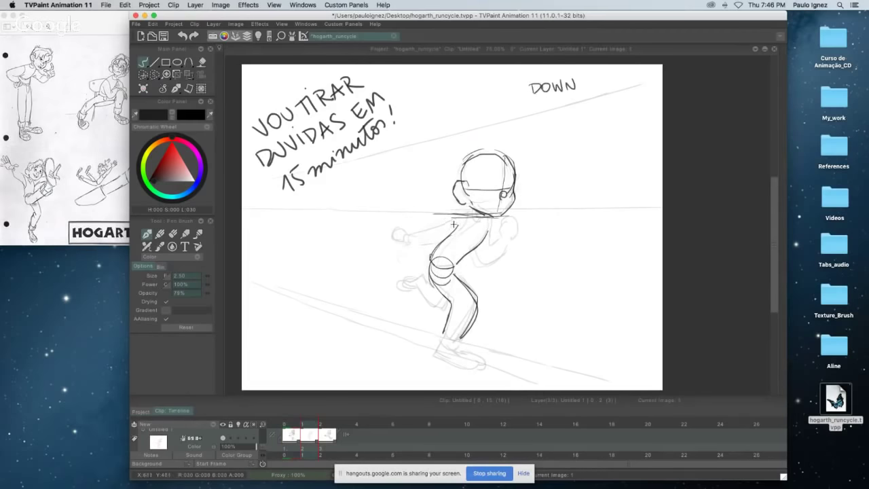
- Reinforce the torso's back contour and draw the shirt's neckline under the chin on the down pose
{"action": "left_click_drag", "start_coordinate": [438, 250], "coordinate": [454, 229]}
{"action": "key", "text": "Left"}
{"action": "key", "text": "Right"}
{"action": "key", "text": "Left"}
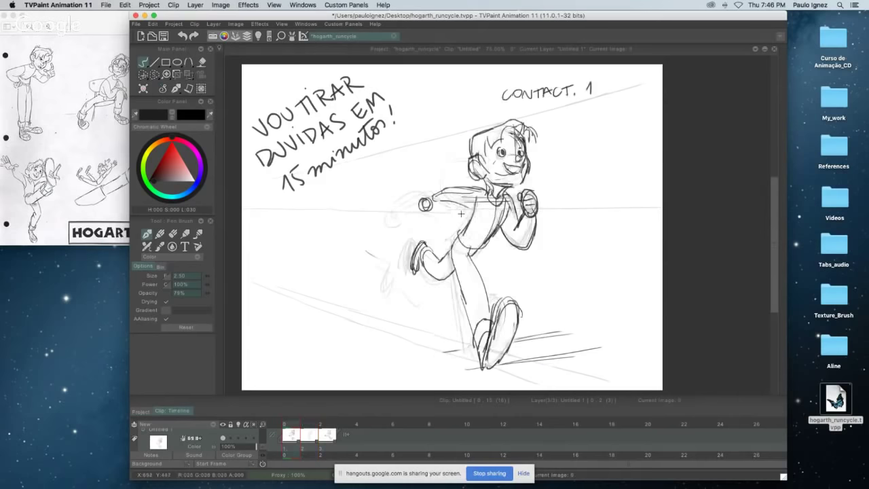
{"action": "key", "text": "Right"}
{"action": "key", "text": "Left"}
{"action": "key", "text": "Right"}
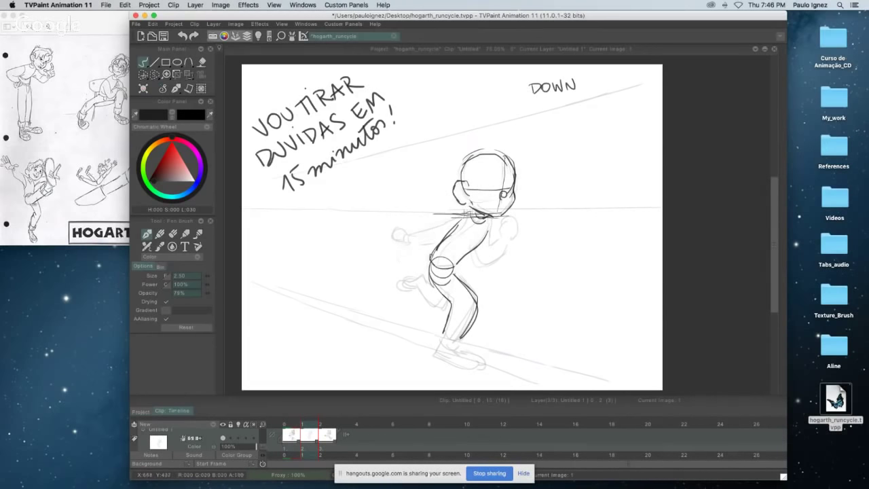
- Draw the rear arm stretched straight back from the shoulder with a round fist over the faded guide
{"action": "mouse_move", "coordinate": [466, 215]}
{"action": "left_mouse_down"}
{"action": "mouse_move", "coordinate": [418, 232]}
{"action": "mouse_move", "coordinate": [463, 227]}
{"action": "mouse_move", "coordinate": [420, 247]}
{"action": "left_mouse_up"}
{"action": "key", "text": "Left"}
{"action": "key", "text": "Right"}
{"action": "key", "text": "Left"}
{"action": "key", "text": "Right"}
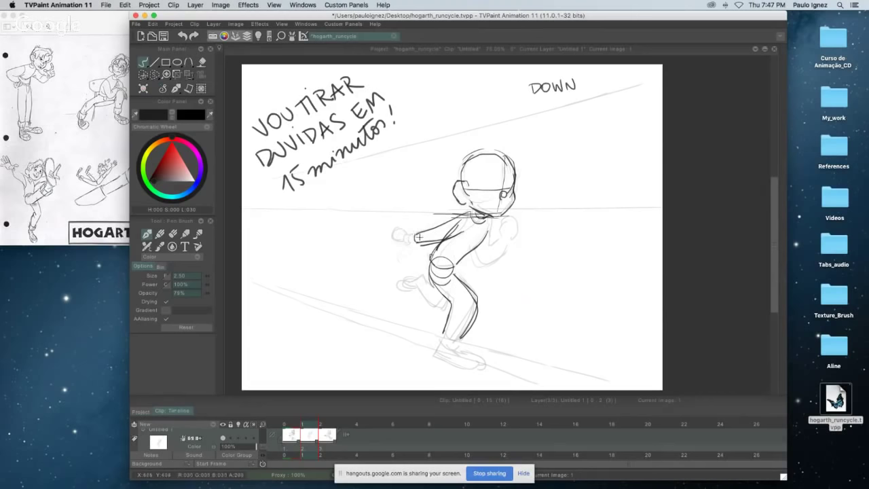
{"action": "left_click_drag", "start_coordinate": [413, 234], "coordinate": [411, 239]}
{"action": "key", "text": "Left"}
{"action": "key", "text": "Right"}
- Redraw the front arm bent at the elbow, with its upper arm and forearm contours following the faded guide
{"action": "mouse_move", "coordinate": [489, 218]}
{"action": "left_mouse_down"}
{"action": "mouse_move", "coordinate": [485, 267]}
{"action": "mouse_move", "coordinate": [475, 247]}
{"action": "mouse_move", "coordinate": [475, 255]}
{"action": "mouse_move", "coordinate": [496, 260]}
{"action": "mouse_move", "coordinate": [511, 241]}
{"action": "mouse_move", "coordinate": [488, 266]}
{"action": "mouse_move", "coordinate": [500, 239]}
{"action": "left_mouse_up"}
{"action": "key", "text": "Left"}
{"action": "key", "text": "Right"}
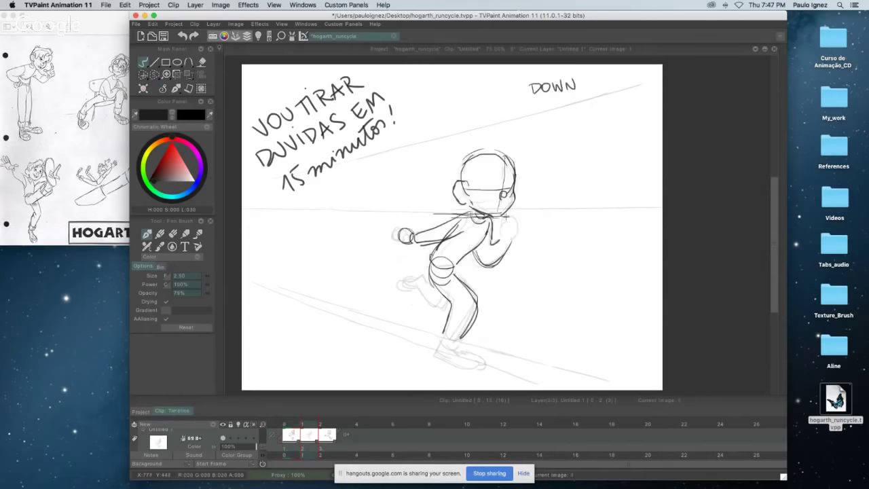
{"action": "key", "text": "Left"}
{"action": "key", "text": "Right"}
- Draw the front arm's raised fist as a circle with finger detail and reinforce the forearm's outer contour
{"action": "left_click_drag", "start_coordinate": [517, 232], "coordinate": [496, 268]}
{"action": "key", "text": "Left"}
{"action": "key", "text": "Right"}
{"action": "key", "text": "Left"}
{"action": "key", "text": "Right"}
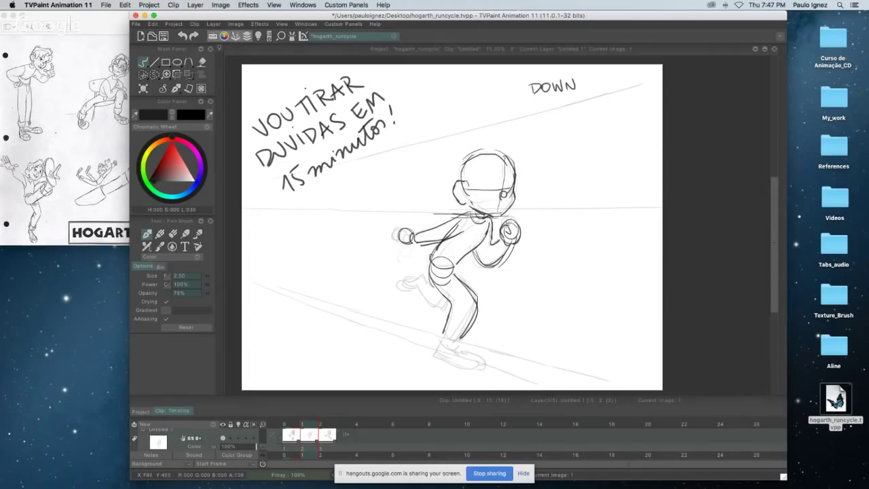
{"action": "left_click_drag", "start_coordinate": [521, 231], "coordinate": [521, 244]}
{"action": "key", "text": "Left"}
{"action": "key", "text": "Right"}
{"action": "key", "text": "Left"}
{"action": "key", "text": "Right"}
- Redraw the trailing lower leg and its shoe behind the supporting leg, adding the trouser cuff line
{"action": "left_click_drag", "start_coordinate": [428, 298], "coordinate": [414, 284]}
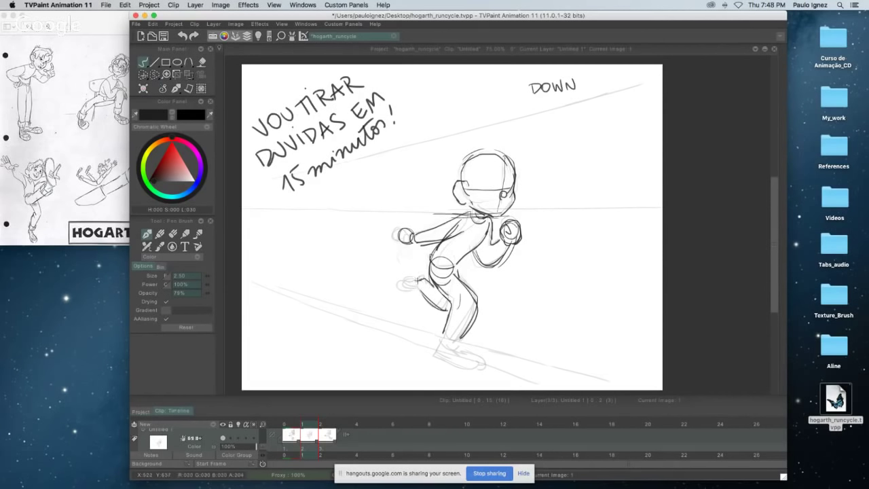
{"action": "left_click_drag", "start_coordinate": [410, 281], "coordinate": [414, 289]}
{"action": "key", "text": "Left"}
{"action": "key", "text": "Right"}
{"action": "left_click_drag", "start_coordinate": [434, 289], "coordinate": [429, 303]}
{"action": "key", "text": "Left"}
{"action": "key", "text": "Right"}
- Compare the leg positions with the contact frame and redraw the supporting foot and trouser cuff on the down pose
{"action": "key", "text": "Left"}
{"action": "key", "text": "Right"}
{"action": "key", "text": "Left"}
{"action": "key", "text": "Right"}
{"action": "key", "text": "Left"}
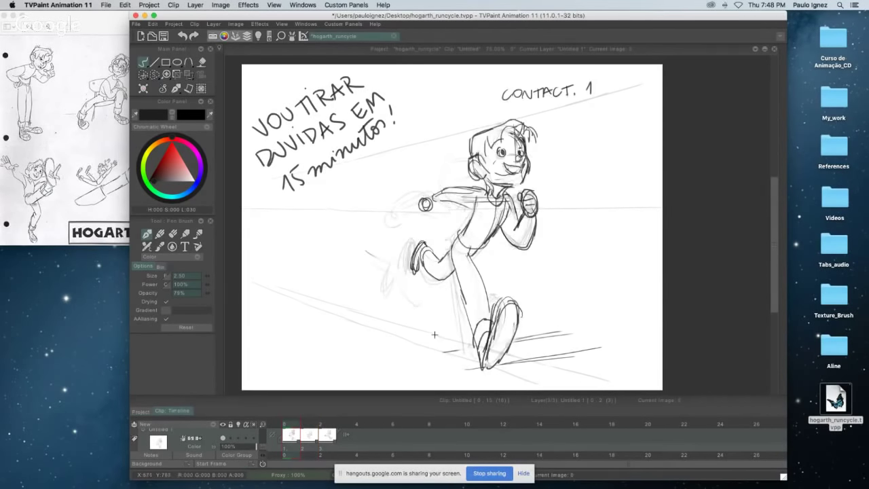
{"action": "key", "text": "Right"}
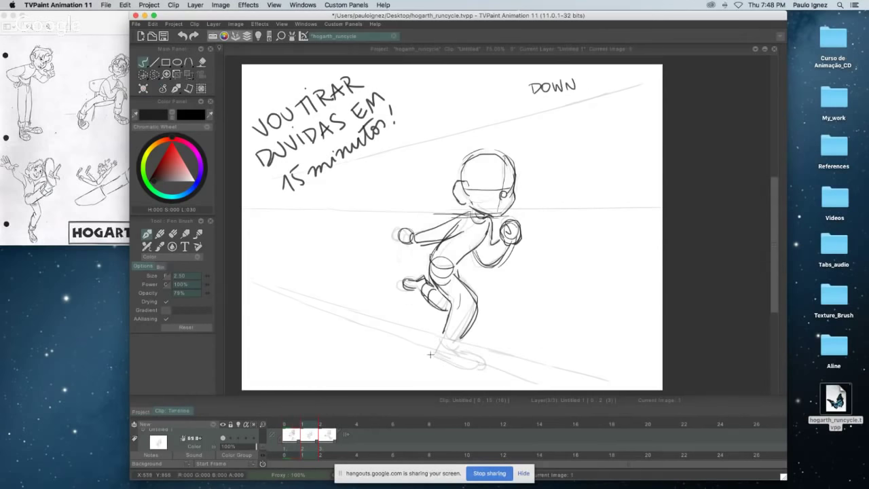
{"action": "key", "text": "Left"}
{"action": "key", "text": "Right"}
{"action": "mouse_move", "coordinate": [434, 352]}
{"action": "left_mouse_down"}
{"action": "mouse_move", "coordinate": [455, 349]}
{"action": "mouse_move", "coordinate": [487, 360]}
{"action": "mouse_move", "coordinate": [445, 358]}
{"action": "mouse_move", "coordinate": [449, 365]}
{"action": "mouse_move", "coordinate": [477, 365]}
{"action": "mouse_move", "coordinate": [458, 352]}
{"action": "mouse_move", "coordinate": [485, 366]}
{"action": "left_mouse_up"}
{"action": "mouse_move", "coordinate": [452, 335]}
{"action": "left_mouse_down"}
{"action": "mouse_move", "coordinate": [444, 327]}
{"action": "mouse_move", "coordinate": [462, 336]}
{"action": "mouse_move", "coordinate": [440, 346]}
{"action": "mouse_move", "coordinate": [466, 336]}
{"action": "left_mouse_up"}
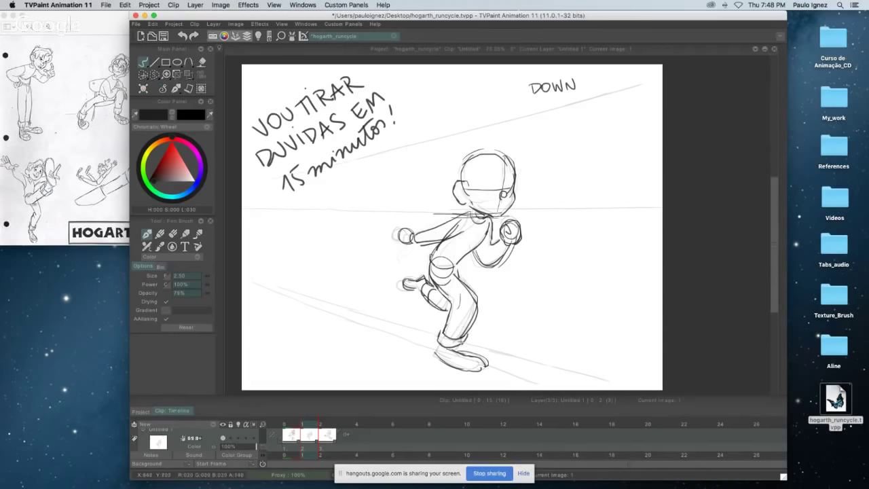
- Flip through the neighbouring frames to examine how the full body moves from contact to down
{"action": "key", "text": "Right"}
{"action": "key", "text": "Left"}
{"action": "key", "text": "Left"}
{"action": "key", "text": "Right"}
{"action": "key", "text": "Left"}
{"action": "key", "text": "Right"}
{"action": "key", "text": "Left"}
{"action": "key", "text": "Right"}
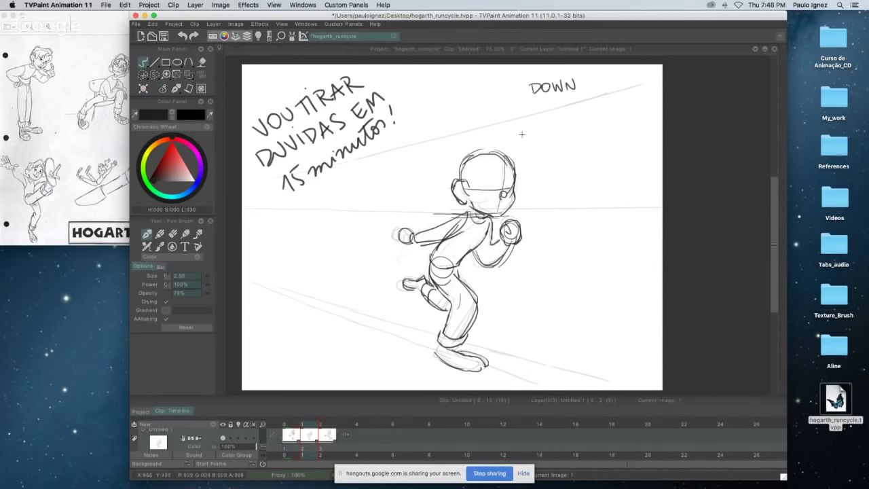
{"action": "key", "text": "Left"}
{"action": "key", "text": "Right"}
- Compare the rear arm in both poses and fade it on the Contact 1 frame with the eraser
{"action": "left_click", "coordinate": [172, 233]}
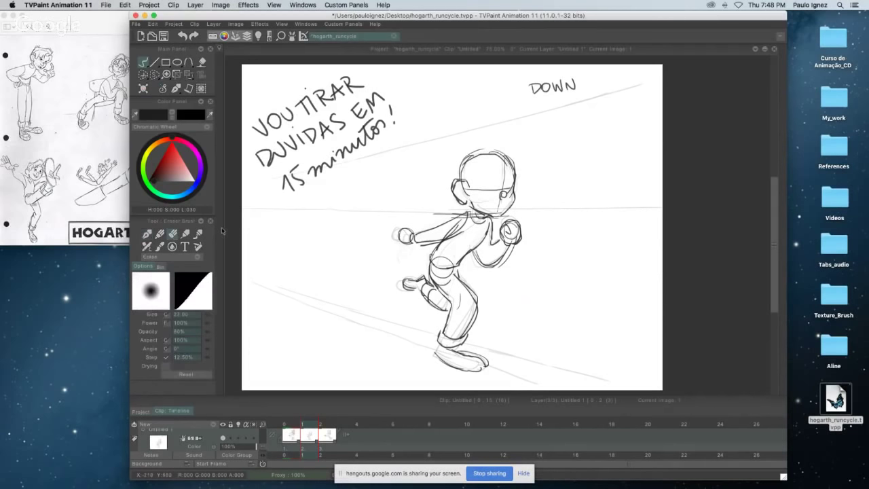
{"action": "key", "text": "Left"}
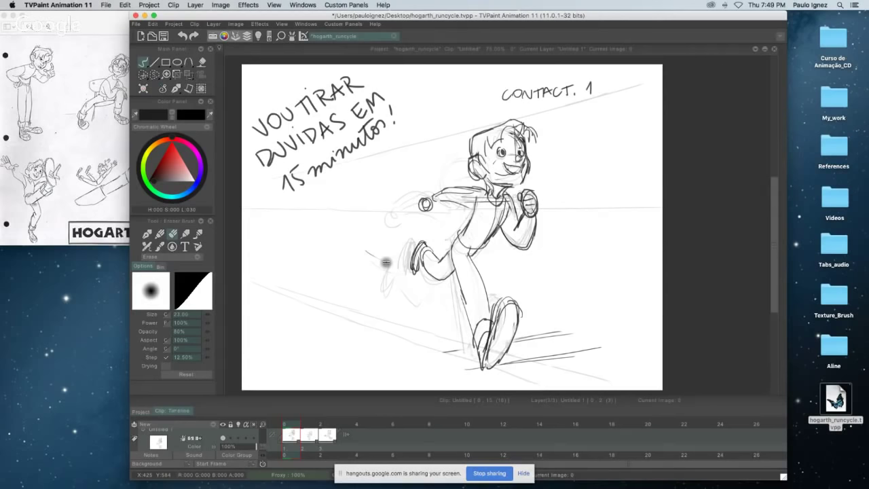
{"action": "key", "text": "Right"}
{"action": "key", "text": "Left"}
{"action": "key", "text": "Right"}
{"action": "key", "text": "Left"}
{"action": "key", "text": "Right"}
{"action": "key", "text": "Left"}
{"action": "key", "text": "Right"}
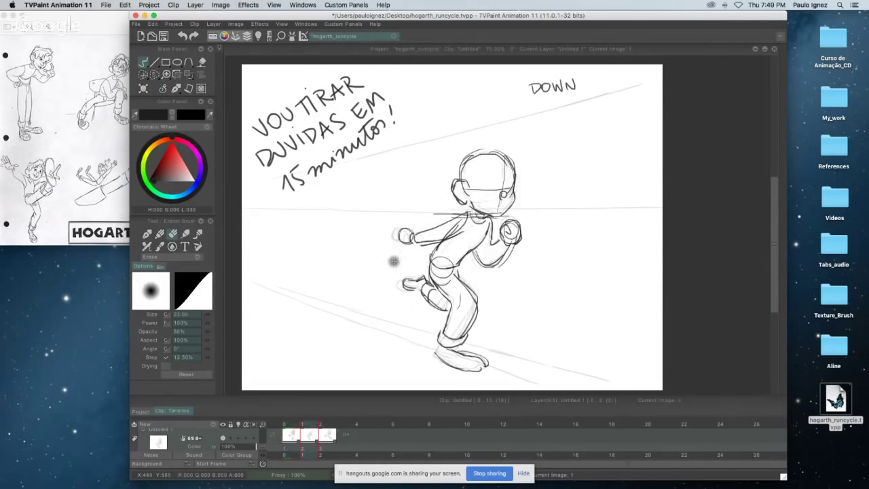
{"action": "key", "text": "Left"}
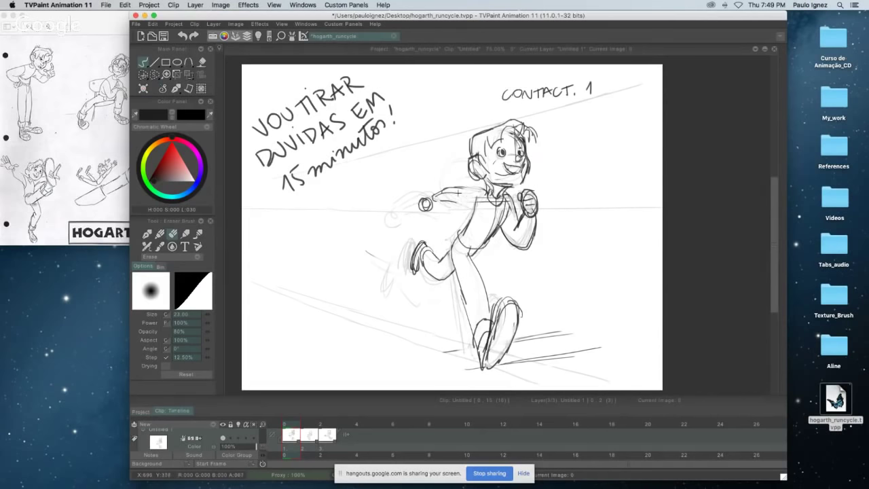
{"action": "left_click_drag", "start_coordinate": [458, 193], "coordinate": [422, 203]}
- Redraw the rear arm on the Contact 1 frame with a bent elbow and the fist closer to the torso
{"action": "key", "text": "b"}
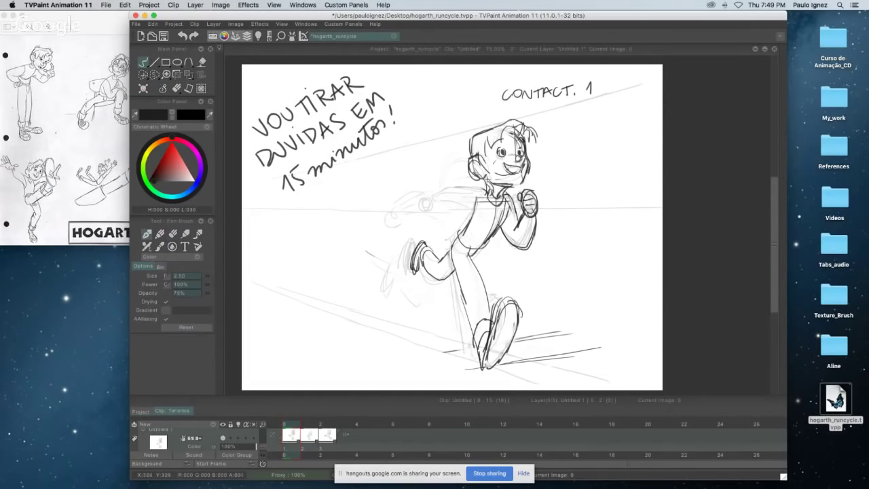
{"action": "mouse_move", "coordinate": [488, 184]}
{"action": "left_mouse_down"}
{"action": "mouse_move", "coordinate": [475, 179]}
{"action": "mouse_move", "coordinate": [448, 191]}
{"action": "left_mouse_up"}
{"action": "mouse_move", "coordinate": [454, 180]}
{"action": "left_mouse_down"}
{"action": "mouse_move", "coordinate": [442, 199]}
{"action": "mouse_move", "coordinate": [448, 215]}
{"action": "mouse_move", "coordinate": [435, 207]}
{"action": "left_mouse_up"}
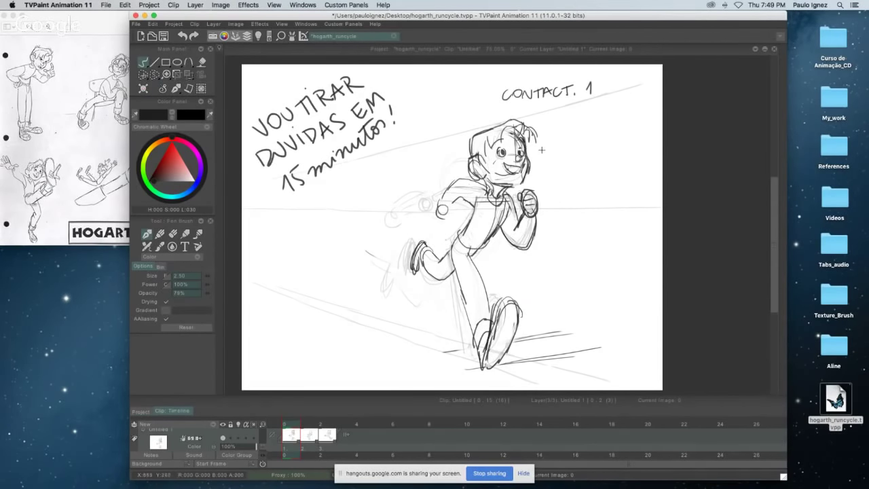
- Fade the rear arm, the shoulder line and the back contour on the down frame with the eraser
{"action": "key", "text": "Right"}
{"action": "left_click", "coordinate": [172, 233]}
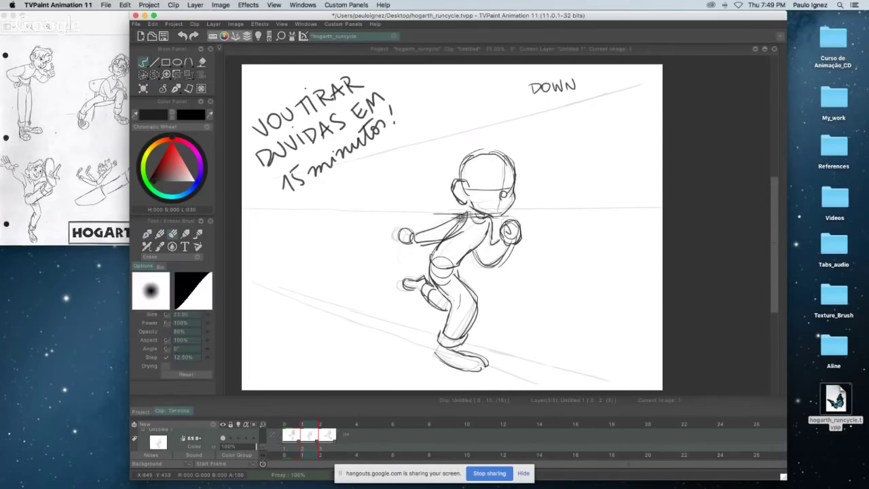
{"action": "mouse_move", "coordinate": [462, 216]}
{"action": "left_mouse_down"}
{"action": "mouse_move", "coordinate": [444, 231]}
{"action": "mouse_move", "coordinate": [407, 234]}
{"action": "mouse_move", "coordinate": [436, 234]}
{"action": "left_mouse_up"}
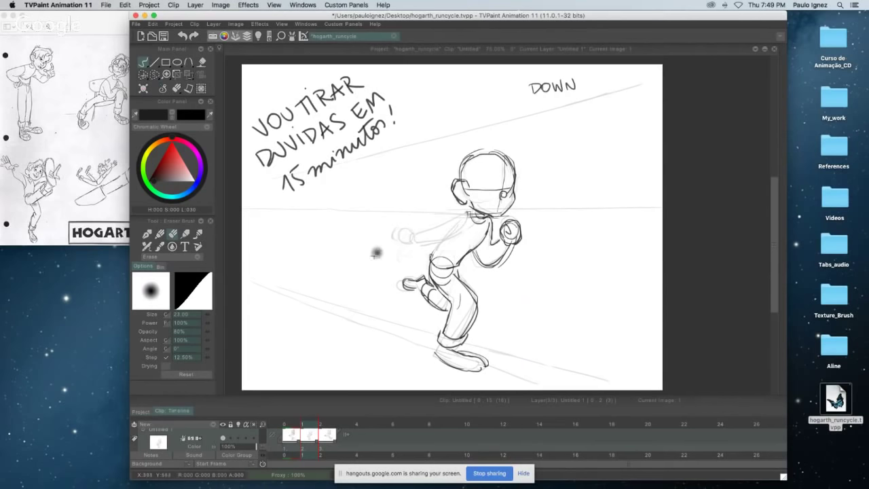
- Redraw the down pose's rear arm as a curved shape from a rounded shoulder, using the contact arm as reference
{"action": "left_click", "coordinate": [147, 233]}
{"action": "key", "text": "Left"}
{"action": "key", "text": "Right"}
{"action": "key", "text": "Left"}
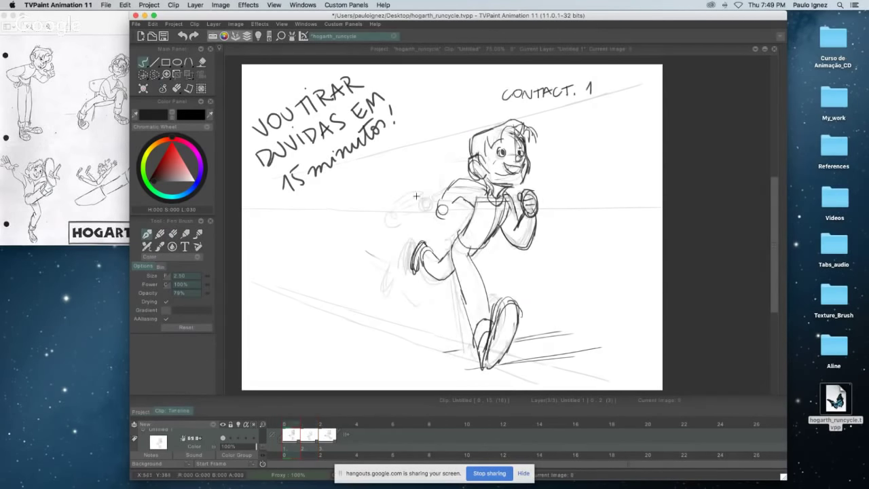
{"action": "key", "text": "Right"}
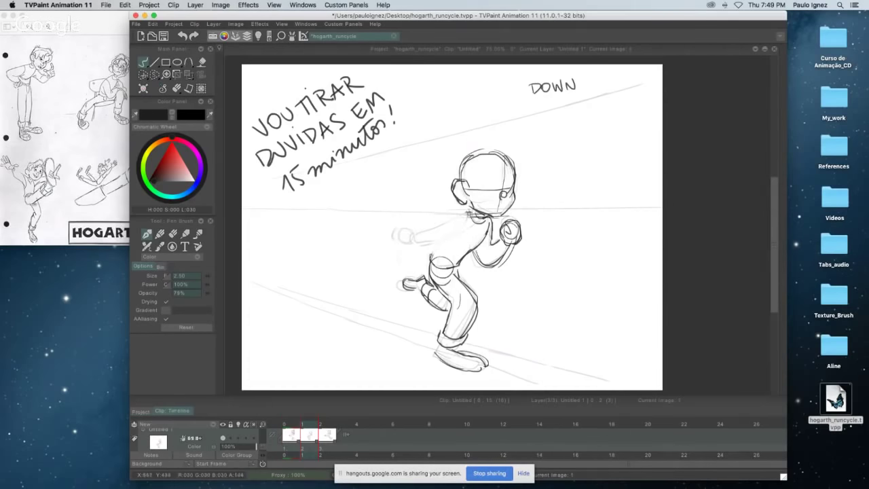
{"action": "mouse_move", "coordinate": [470, 211]}
{"action": "left_mouse_down"}
{"action": "mouse_move", "coordinate": [439, 212]}
{"action": "mouse_move", "coordinate": [414, 234]}
{"action": "mouse_move", "coordinate": [443, 238]}
{"action": "mouse_move", "coordinate": [455, 228]}
{"action": "mouse_move", "coordinate": [421, 243]}
{"action": "left_mouse_up"}
{"action": "mouse_move", "coordinate": [468, 212]}
{"action": "left_mouse_down"}
{"action": "mouse_move", "coordinate": [411, 232]}
{"action": "mouse_move", "coordinate": [435, 234]}
{"action": "mouse_move", "coordinate": [414, 241]}
{"action": "mouse_move", "coordinate": [434, 249]}
{"action": "mouse_move", "coordinate": [430, 258]}
{"action": "left_mouse_up"}
{"action": "key", "text": "Left"}
{"action": "key", "text": "Right"}
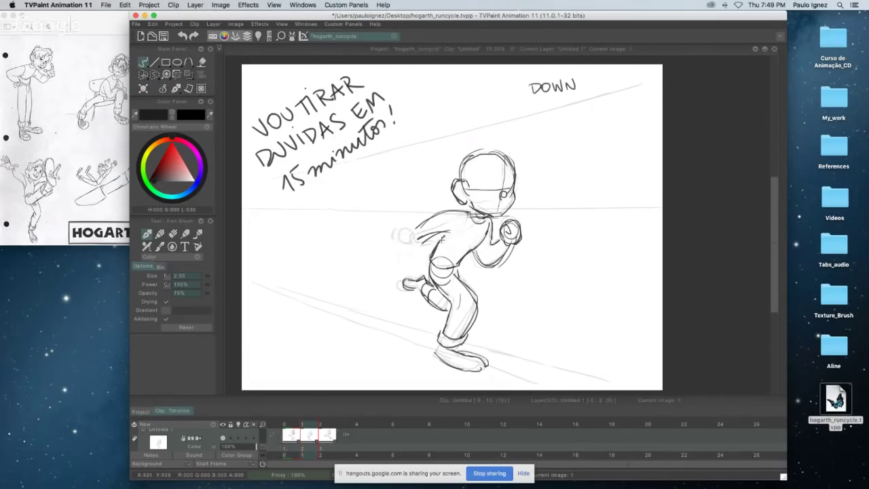
- Complete the down pose's back contour and draw the rear hand, checking the arm against the contact frame
{"action": "left_click_drag", "start_coordinate": [446, 235], "coordinate": [430, 262]}
{"action": "mouse_move", "coordinate": [417, 225]}
{"action": "left_mouse_down"}
{"action": "mouse_move", "coordinate": [416, 237]}
{"action": "mouse_move", "coordinate": [402, 240]}
{"action": "mouse_move", "coordinate": [410, 240]}
{"action": "left_mouse_up"}
{"action": "key", "text": "Left"}
{"action": "key", "text": "Right"}
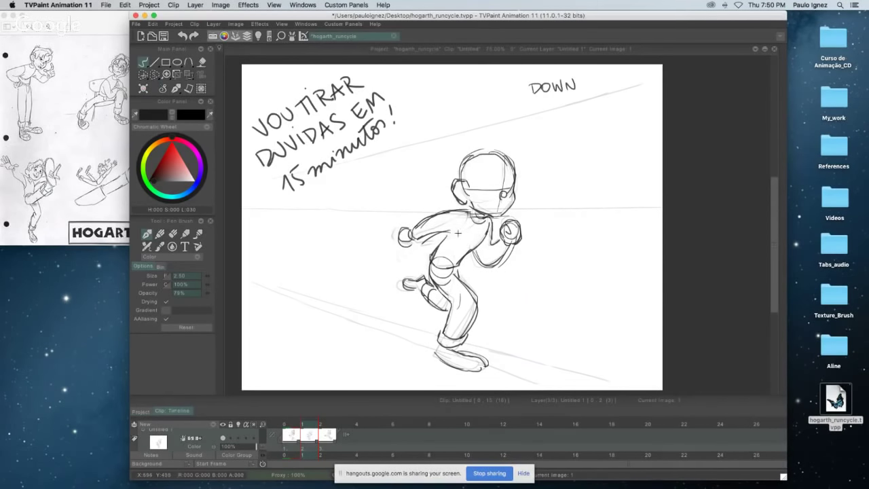
{"action": "key", "text": "Left"}
{"action": "key", "text": "Right"}
{"action": "key", "text": "Left"}
{"action": "key", "text": "Right"}
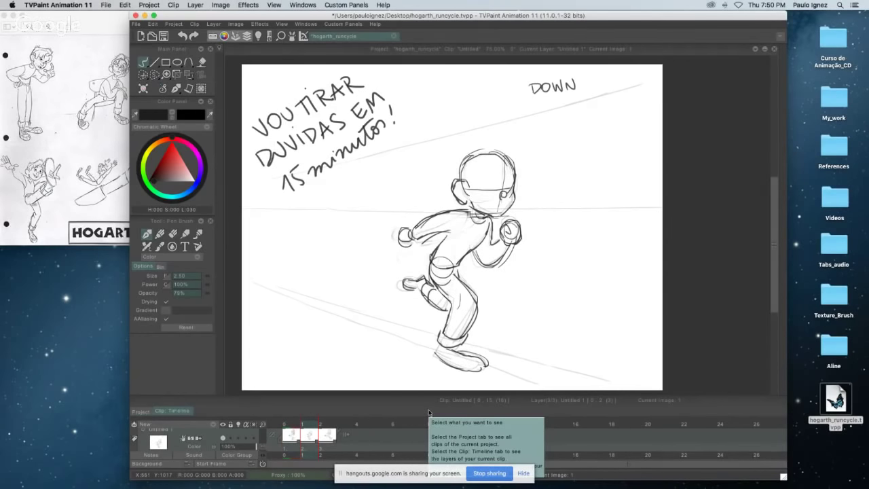
- Draw a centre line through the face down towards the chest to compare the head's tilt between the two poses
{"action": "key", "text": "Left"}
{"action": "key", "text": "Right"}
{"action": "key", "text": "Left"}
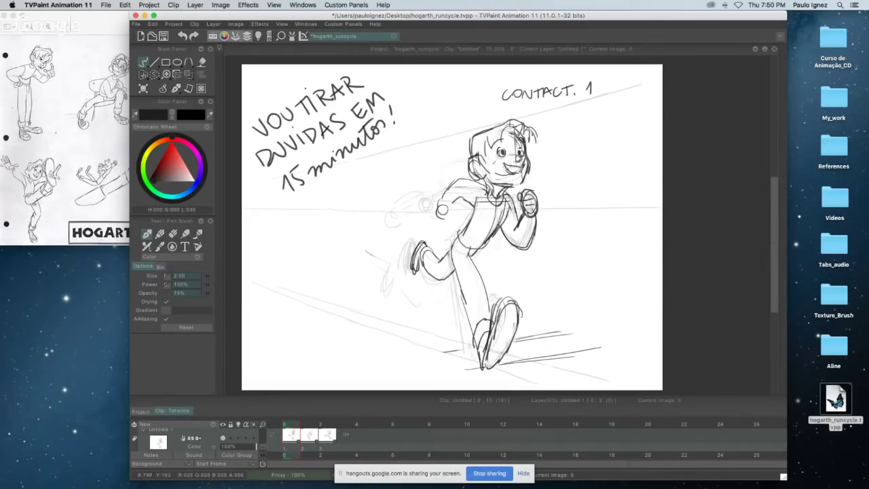
{"action": "mouse_move", "coordinate": [510, 128]}
{"action": "left_mouse_down"}
{"action": "mouse_move", "coordinate": [519, 191]}
{"action": "mouse_move", "coordinate": [494, 229]}
{"action": "left_mouse_up"}
{"action": "key", "text": "Right"}
{"action": "key", "text": "Left"}
{"action": "key", "text": "Right"}
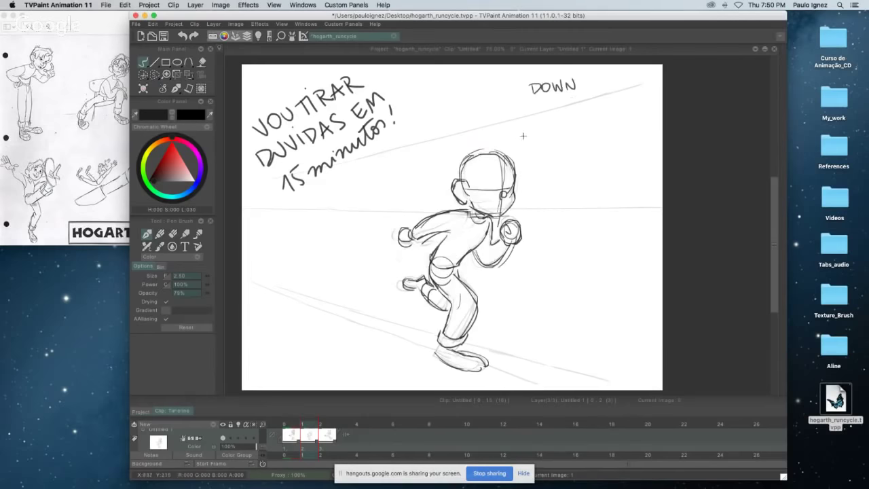
- Outline the hair mass around the skull with a tuft over the forehead on the down pose
{"action": "key", "text": "Left"}
{"action": "key", "text": "Right"}
{"action": "mouse_move", "coordinate": [458, 161]}
{"action": "left_mouse_down"}
{"action": "mouse_move", "coordinate": [454, 175]}
{"action": "mouse_move", "coordinate": [500, 142]}
{"action": "mouse_move", "coordinate": [516, 151]}
{"action": "mouse_move", "coordinate": [515, 177]}
{"action": "left_mouse_up"}
{"action": "key", "text": "Left"}
{"action": "key", "text": "Right"}
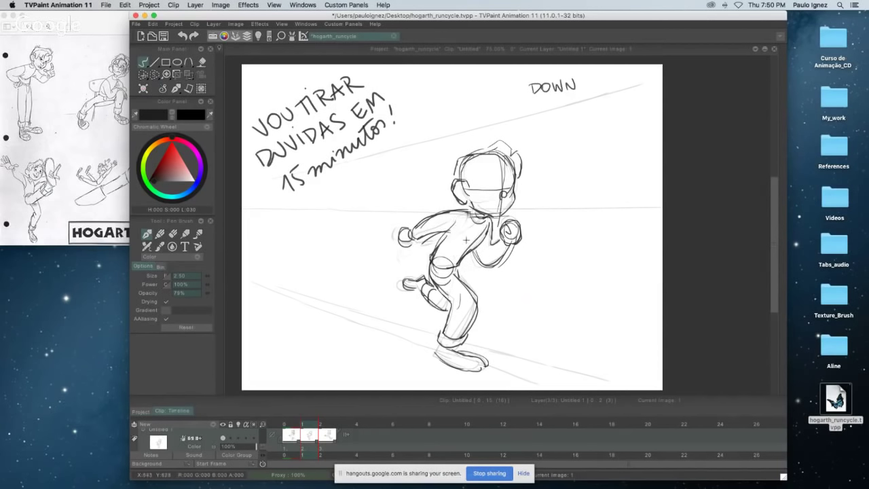
- Fade the down pose's hips and lower back, redraw the back contour, hip circle and thigh, and compare with the contact frame
{"action": "key", "text": "e"}
{"action": "left_click_drag", "start_coordinate": [440, 279], "coordinate": [443, 241]}
{"action": "left_click", "coordinate": [146, 233]}
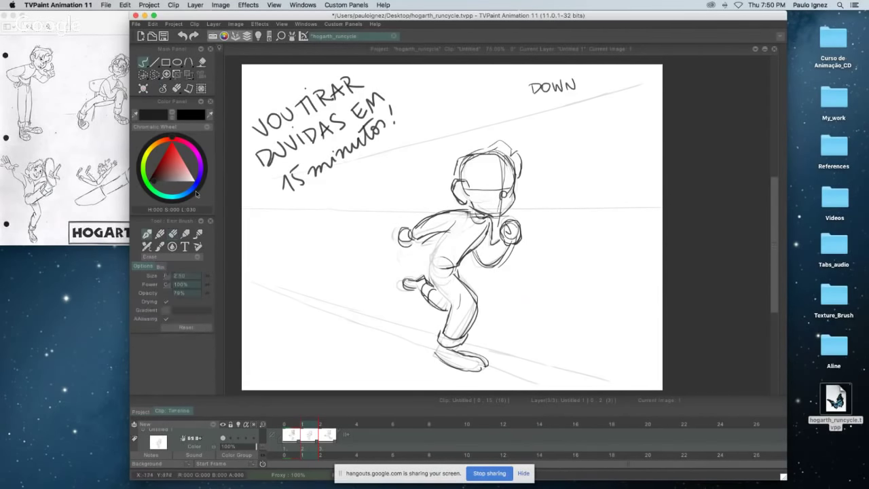
{"action": "key", "text": "Left"}
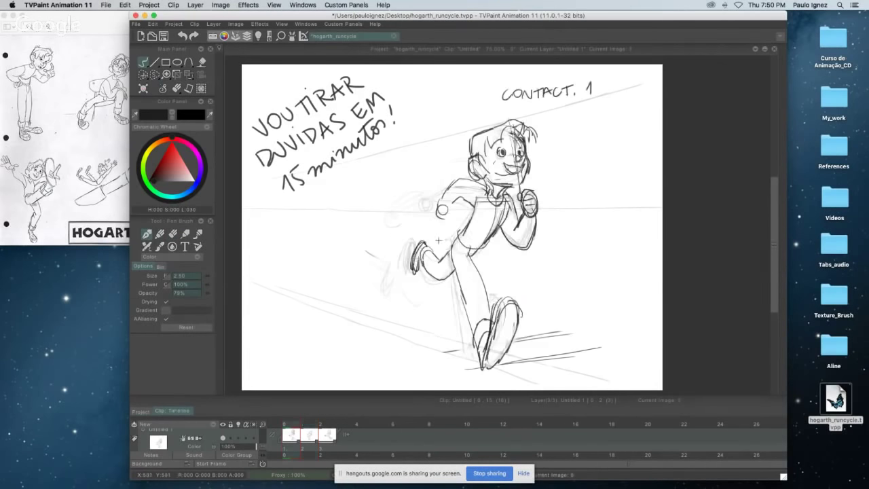
{"action": "key", "text": "Right"}
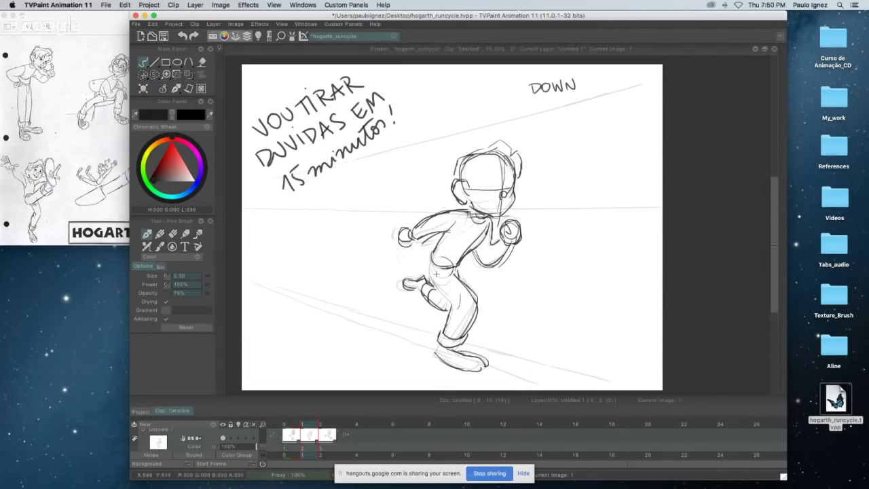
{"action": "mouse_move", "coordinate": [434, 263]}
{"action": "left_mouse_down"}
{"action": "mouse_move", "coordinate": [440, 275]}
{"action": "mouse_move", "coordinate": [447, 253]}
{"action": "mouse_move", "coordinate": [433, 265]}
{"action": "mouse_move", "coordinate": [433, 280]}
{"action": "mouse_move", "coordinate": [450, 306]}
{"action": "left_mouse_up"}
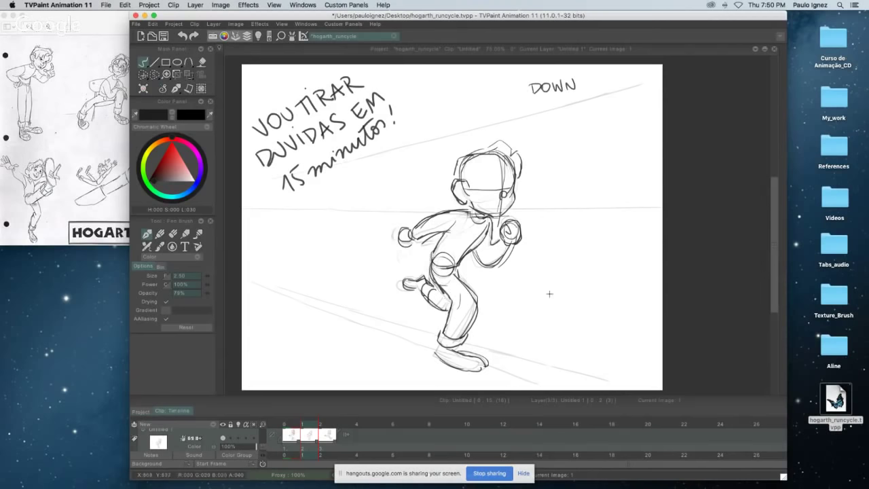
{"action": "key", "text": "Left"}
{"action": "key", "text": "Right"}
{"action": "key", "text": "Left"}
{"action": "key", "text": "Right"}
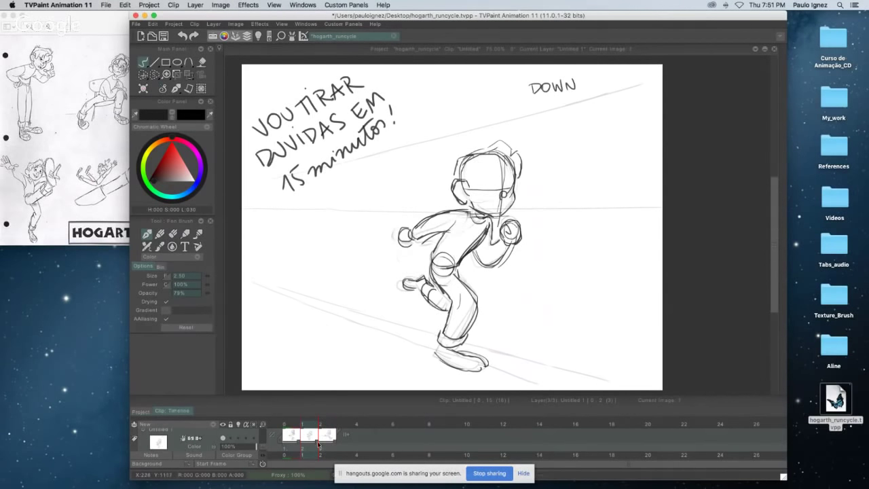
- Insert a blank frame between the down and second contact poses, and compare the down pose with Contact 1
{"action": "left_click_drag", "start_coordinate": [315, 421], "coordinate": [335, 415]}
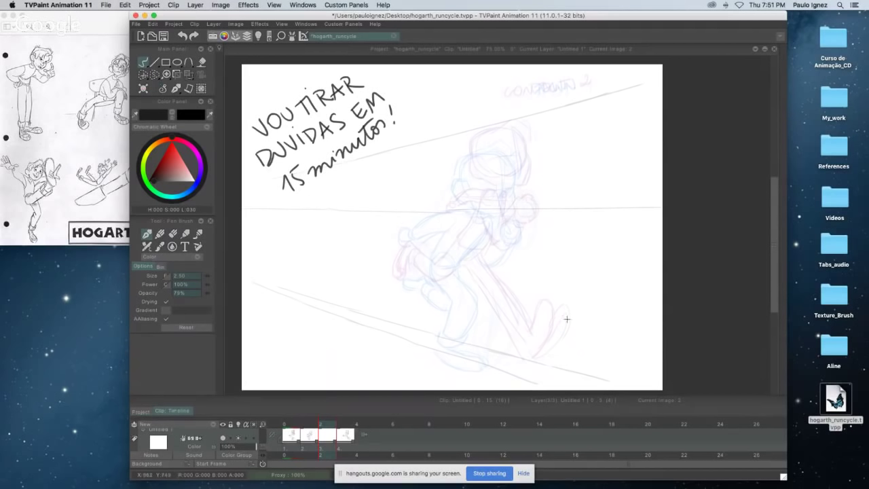
{"action": "key", "text": "Left"}
{"action": "key", "text": "Right"}
{"action": "key", "text": "Left"}
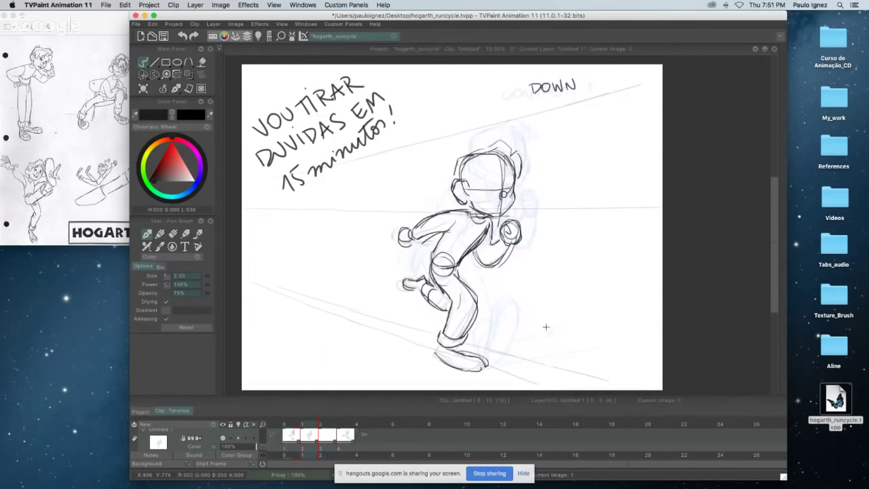
{"action": "key", "text": "Left"}
{"action": "key", "text": "Right"}
{"action": "key", "text": "Left"}
{"action": "key", "text": "Right"}
{"action": "key", "text": "Left"}
{"action": "key", "text": "Right"}
- Select the down pose's head with a freehand outline, scale it down to about 96%, and compare its size with Contact 1
{"action": "left_click", "coordinate": [154, 75]}
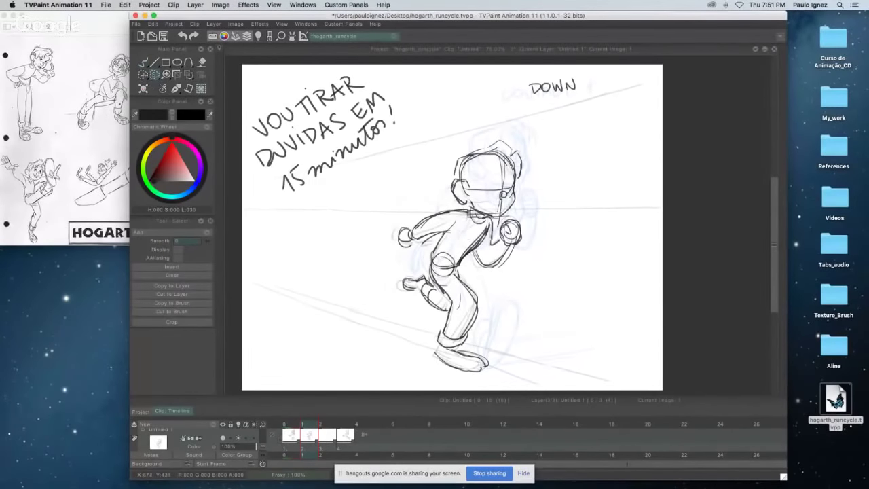
{"action": "mouse_move", "coordinate": [475, 209]}
{"action": "left_mouse_down"}
{"action": "mouse_move", "coordinate": [465, 119]}
{"action": "mouse_move", "coordinate": [536, 197]}
{"action": "mouse_move", "coordinate": [494, 224]}
{"action": "mouse_move", "coordinate": [469, 225]}
{"action": "mouse_move", "coordinate": [464, 214]}
{"action": "left_mouse_up"}
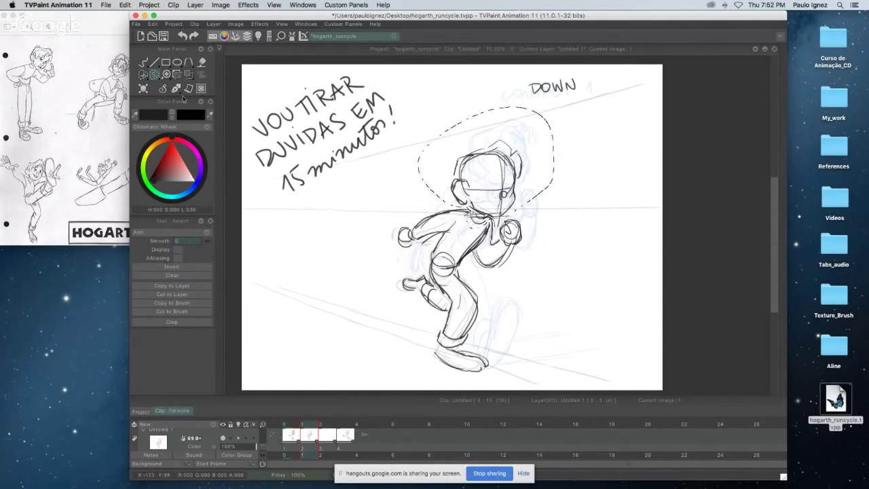
{"action": "key", "text": "Left"}
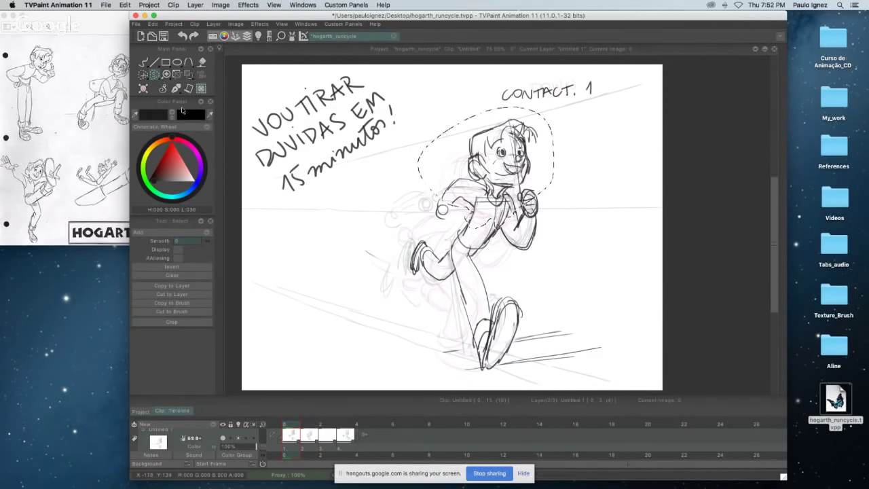
{"action": "key", "text": "Right"}
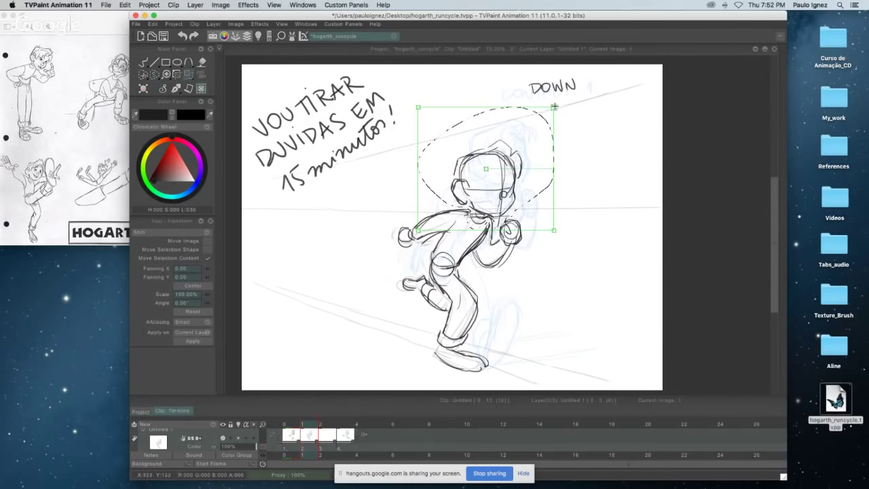
{"action": "left_click_drag", "start_coordinate": [553, 108], "coordinate": [551, 109]}
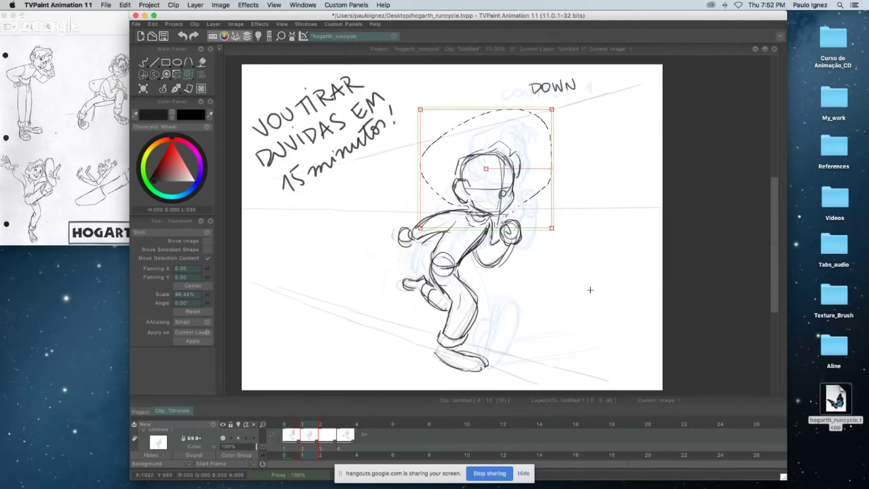
{"action": "key", "text": "Return"}
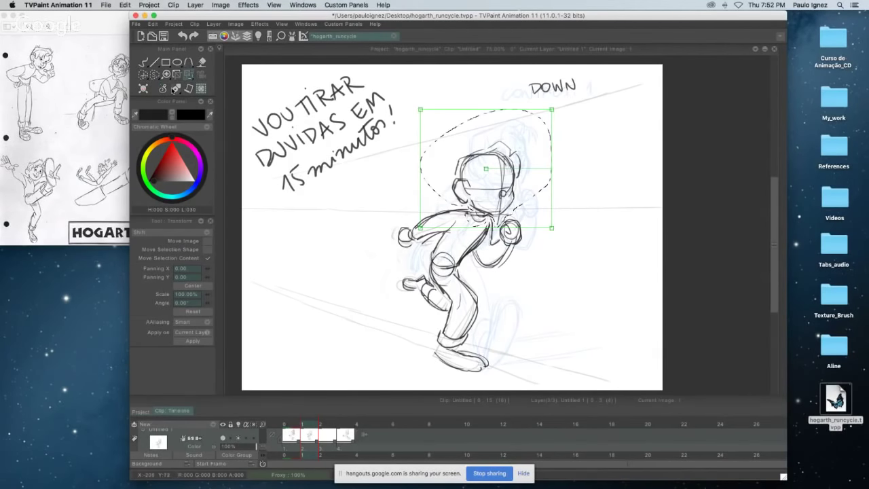
{"action": "left_click", "coordinate": [143, 61]}
{"action": "key", "text": "super+d"}
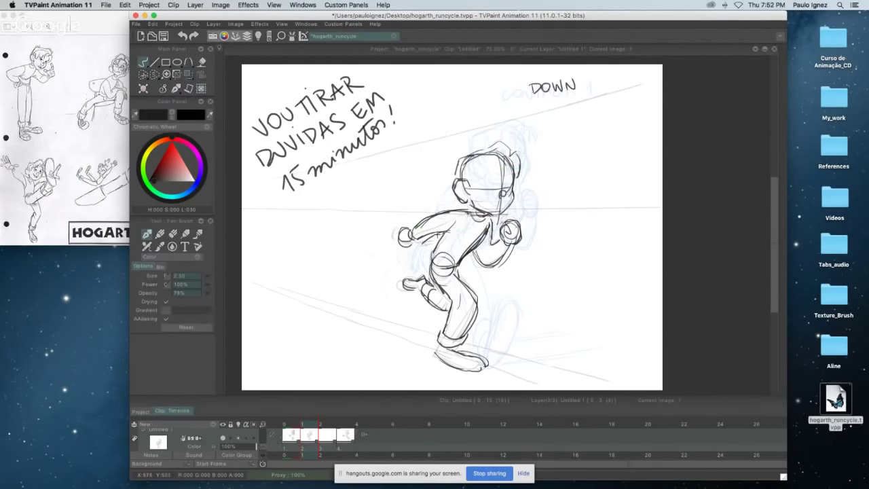
{"action": "key", "text": "Left"}
{"action": "key", "text": "Right"}
{"action": "key", "text": "Left"}
{"action": "key", "text": "Right"}
- Redraw the down pose's planted shoe along its sole and compare it with Contact 1
{"action": "key", "text": "Right"}
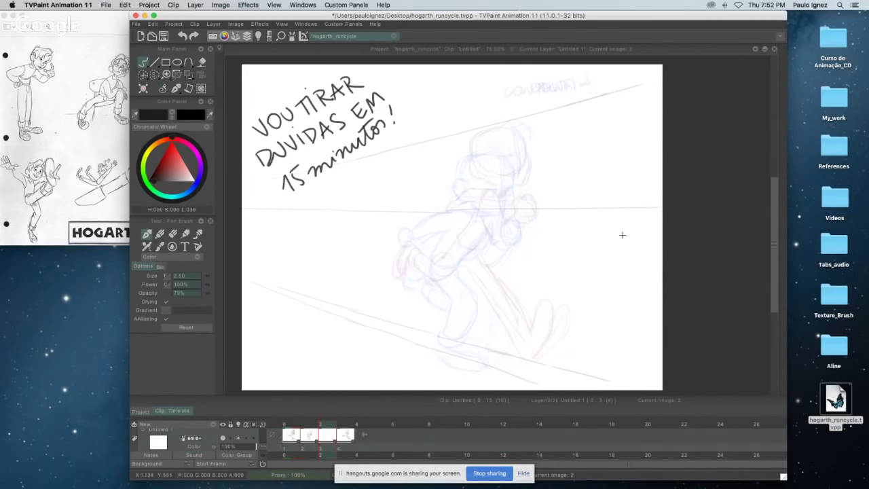
{"action": "key", "text": "Left"}
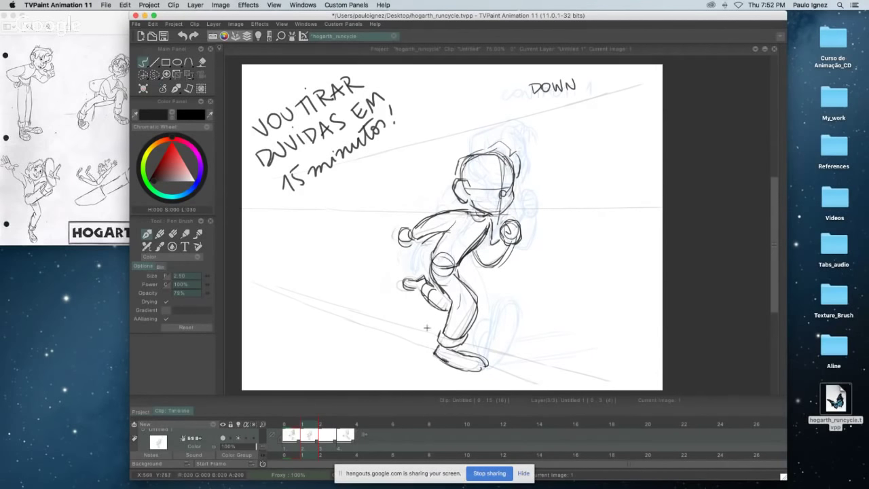
{"action": "mouse_move", "coordinate": [434, 351]}
{"action": "left_mouse_down"}
{"action": "mouse_move", "coordinate": [487, 368]}
{"action": "mouse_move", "coordinate": [470, 349]}
{"action": "mouse_move", "coordinate": [485, 366]}
{"action": "left_mouse_up"}
{"action": "key", "text": "super+z"}
{"action": "key", "text": "super+z"}
{"action": "key", "text": "super+z"}
{"action": "key", "text": "Left"}
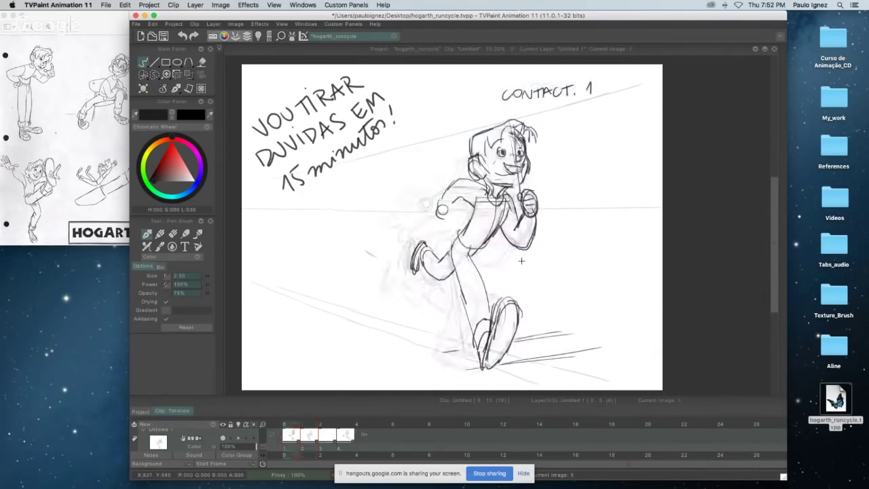
- Draw two ground guide strokes and a rough head circle on the blank frame between the down and second contact poses
{"action": "key", "text": "Right"}
{"action": "key", "text": "Right"}
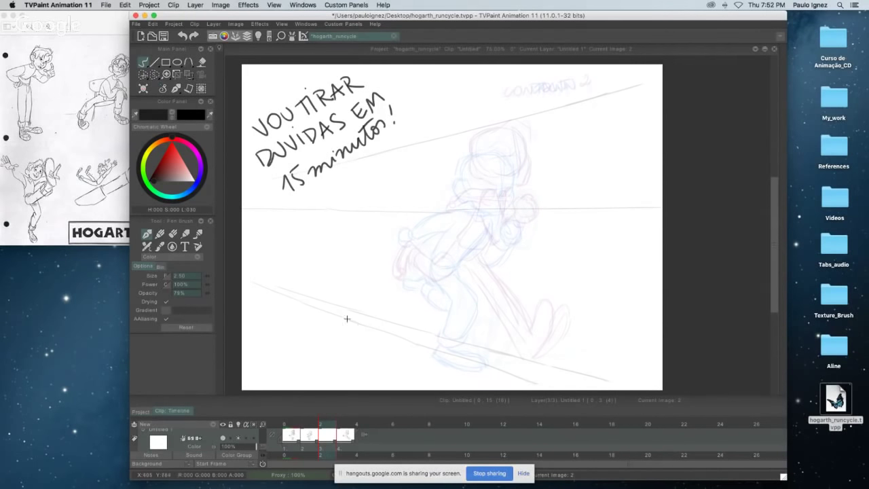
{"action": "left_click_drag", "start_coordinate": [347, 326], "coordinate": [436, 358]}
{"action": "left_click_drag", "start_coordinate": [354, 324], "coordinate": [446, 360]}
{"action": "left_click_drag", "start_coordinate": [473, 129], "coordinate": [464, 173]}
{"action": "mouse_move", "coordinate": [473, 128]}
{"action": "left_mouse_down"}
{"action": "mouse_move", "coordinate": [501, 137]}
{"action": "mouse_move", "coordinate": [508, 173]}
{"action": "left_mouse_up"}
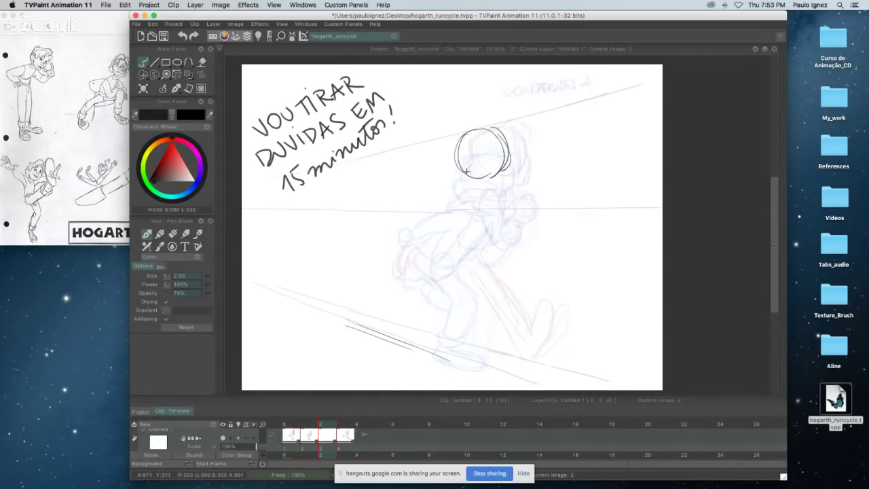
- Sketch the curved back running down from the head circle, checking it against the down pose
{"action": "mouse_move", "coordinate": [470, 169]}
{"action": "left_mouse_down"}
{"action": "mouse_move", "coordinate": [420, 218]}
{"action": "mouse_move", "coordinate": [477, 177]}
{"action": "mouse_move", "coordinate": [428, 226]}
{"action": "left_mouse_up"}
{"action": "key", "text": "Left"}
{"action": "key", "text": "Right"}
{"action": "key", "text": "Left"}
{"action": "key", "text": "Right"}
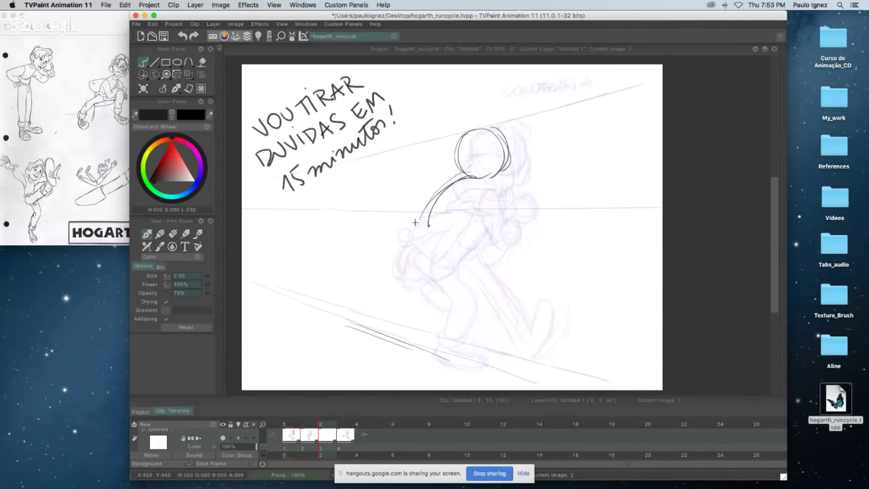
- Draw the extended rear leg as a straight diagonal from the hips to the ground, continuing the line of the back
{"action": "mouse_move", "coordinate": [415, 223]}
{"action": "left_mouse_down"}
{"action": "mouse_move", "coordinate": [358, 288]}
{"action": "mouse_move", "coordinate": [411, 232]}
{"action": "mouse_move", "coordinate": [359, 310]}
{"action": "left_mouse_up"}
{"action": "key", "text": "super+z"}
{"action": "key", "text": "ctrl+z"}
{"action": "left_click_drag", "start_coordinate": [420, 218], "coordinate": [372, 290]}
{"action": "left_click_drag", "start_coordinate": [392, 255], "coordinate": [351, 307]}
{"action": "key", "text": "Left"}
{"action": "key", "text": "Left"}
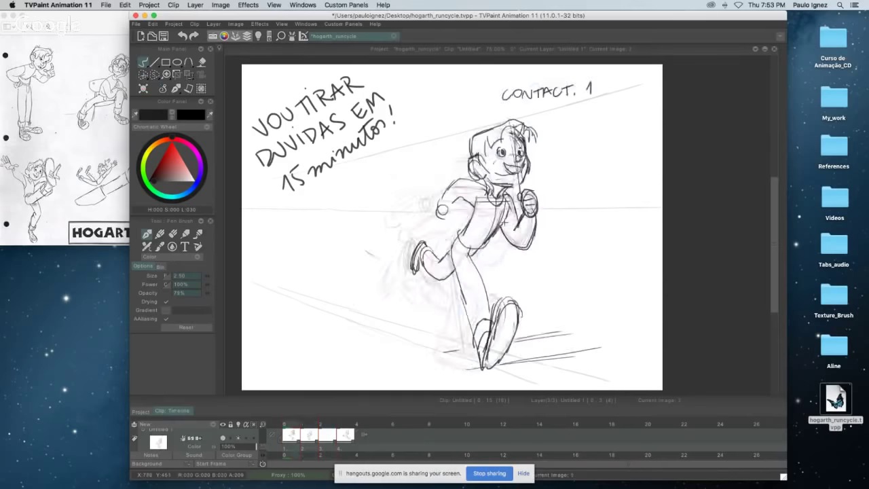
{"action": "key", "text": "Right"}
{"action": "key", "text": "Right"}
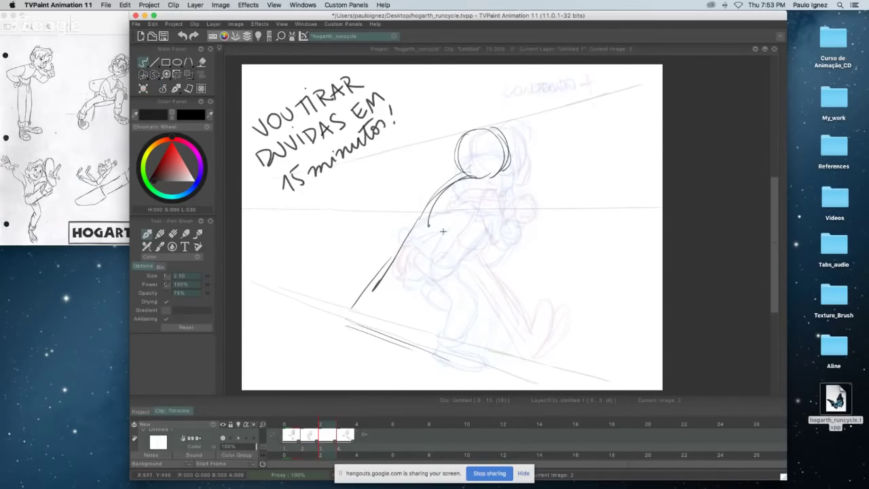
- Sketch the raised front leg of the new pose with a bent knee, hanging shin and foot, comparing it with the earlier poses
{"action": "key", "text": "Left"}
{"action": "key", "text": "Right"}
{"action": "left_click_drag", "start_coordinate": [444, 226], "coordinate": [448, 262]}
{"action": "mouse_move", "coordinate": [445, 226]}
{"action": "left_mouse_down"}
{"action": "mouse_move", "coordinate": [464, 234]}
{"action": "mouse_move", "coordinate": [455, 272]}
{"action": "left_mouse_up"}
{"action": "mouse_move", "coordinate": [459, 226]}
{"action": "left_mouse_down"}
{"action": "mouse_move", "coordinate": [478, 260]}
{"action": "mouse_move", "coordinate": [481, 302]}
{"action": "left_mouse_up"}
{"action": "mouse_move", "coordinate": [459, 270]}
{"action": "left_mouse_down"}
{"action": "mouse_move", "coordinate": [477, 313]}
{"action": "mouse_move", "coordinate": [483, 290]}
{"action": "mouse_move", "coordinate": [466, 305]}
{"action": "left_mouse_up"}
{"action": "key", "text": "Left"}
{"action": "key", "text": "Right"}
{"action": "key", "text": "Left"}
{"action": "key", "text": "Left"}
{"action": "key", "text": "Right"}
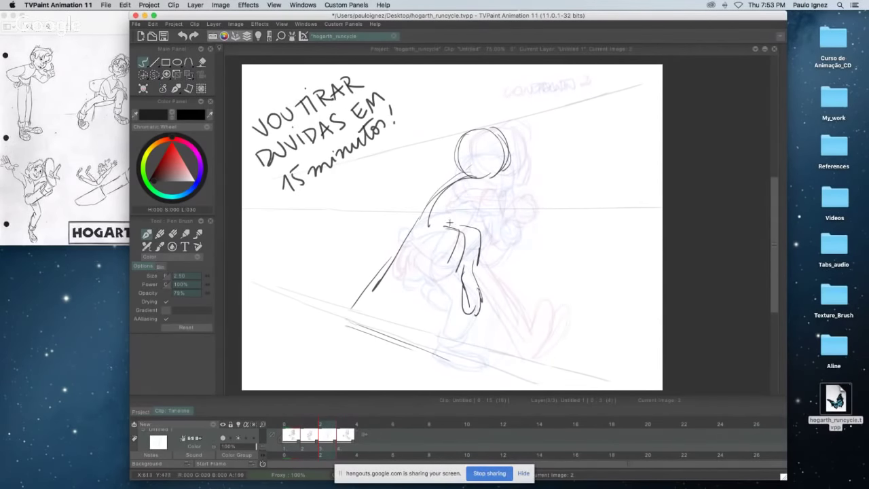
- Draw the front contour of the torso and add the second contour of the extended rear leg
{"action": "left_click_drag", "start_coordinate": [452, 212], "coordinate": [465, 207]}
{"action": "key", "text": "Left"}
{"action": "key", "text": "Right"}
{"action": "key", "text": "Right"}
{"action": "key", "text": "Left"}
{"action": "left_click_drag", "start_coordinate": [441, 237], "coordinate": [385, 290]}
{"action": "left_click_drag", "start_coordinate": [415, 235], "coordinate": [370, 289]}
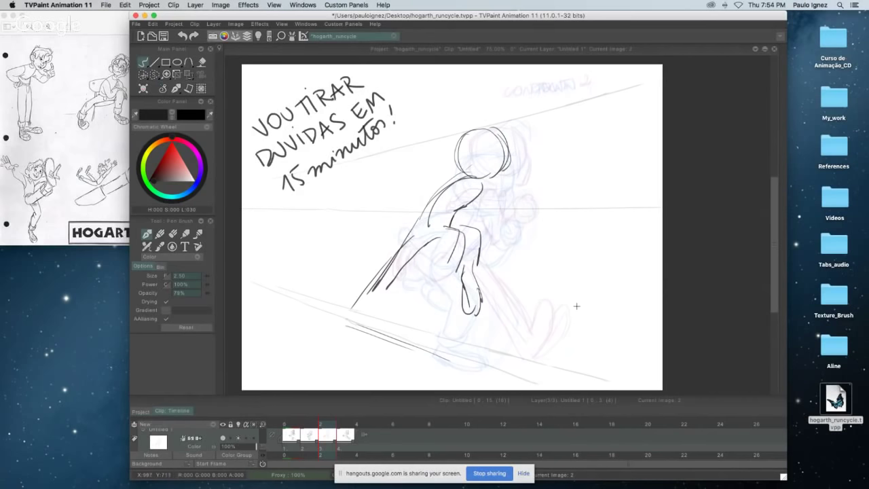
- Complete the raised leg with the underside of the thigh, a trouser cuff and a pair of hanging shoe shapes
{"action": "mouse_move", "coordinate": [425, 248]}
{"action": "left_mouse_down"}
{"action": "mouse_move", "coordinate": [446, 242]}
{"action": "mouse_move", "coordinate": [464, 200]}
{"action": "mouse_move", "coordinate": [480, 264]}
{"action": "left_mouse_up"}
{"action": "key", "text": "Left"}
{"action": "key", "text": "Right"}
{"action": "left_click_drag", "start_coordinate": [459, 275], "coordinate": [479, 268]}
{"action": "key", "text": "super+z"}
{"action": "mouse_move", "coordinate": [462, 261]}
{"action": "left_mouse_down"}
{"action": "mouse_move", "coordinate": [485, 240]}
{"action": "mouse_move", "coordinate": [483, 262]}
{"action": "left_mouse_up"}
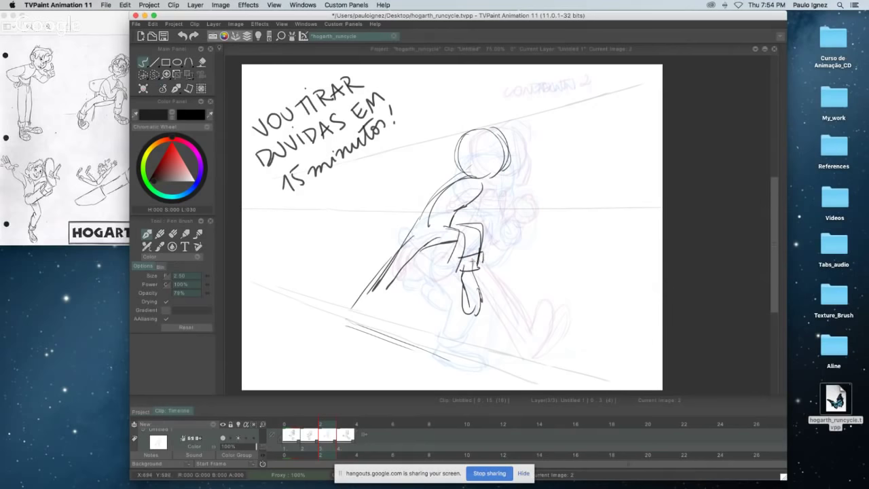
{"action": "key", "text": "Right"}
{"action": "key", "text": "Left"}
{"action": "mouse_move", "coordinate": [465, 264]}
{"action": "left_mouse_down"}
{"action": "mouse_move", "coordinate": [492, 301]}
{"action": "mouse_move", "coordinate": [474, 297]}
{"action": "mouse_move", "coordinate": [484, 318]}
{"action": "left_mouse_up"}
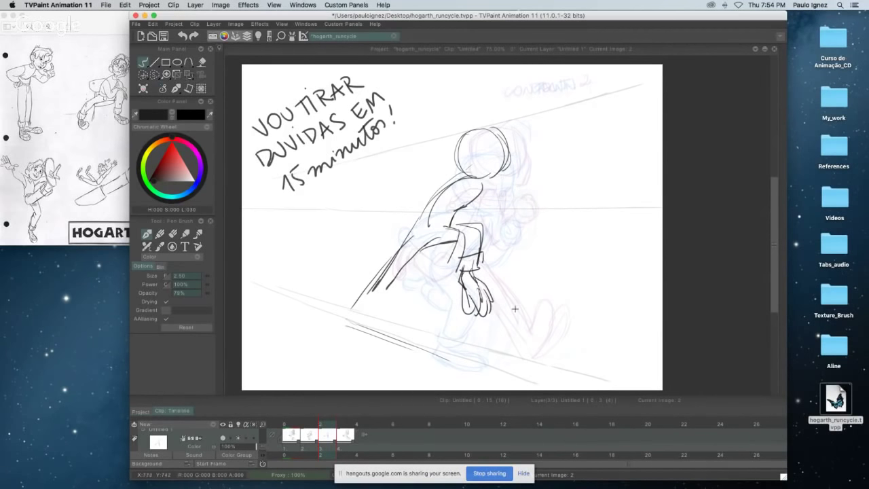
{"action": "key", "text": "Left"}
{"action": "key", "text": "Right"}
- Draw the rear foot pushing off the ground at the end of the extended leg, and compare it with the down pose
{"action": "mouse_move", "coordinate": [369, 288]}
{"action": "left_mouse_down"}
{"action": "mouse_move", "coordinate": [350, 318]}
{"action": "mouse_move", "coordinate": [358, 323]}
{"action": "left_mouse_up"}
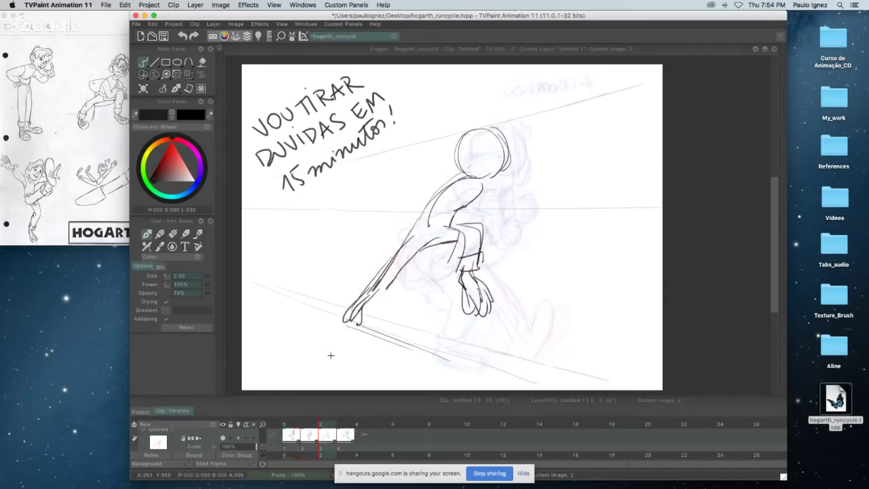
{"action": "key", "text": "Left"}
{"action": "key", "text": "Right"}
{"action": "key", "text": "Left"}
{"action": "key", "text": "Right"}
{"action": "key", "text": "Left"}
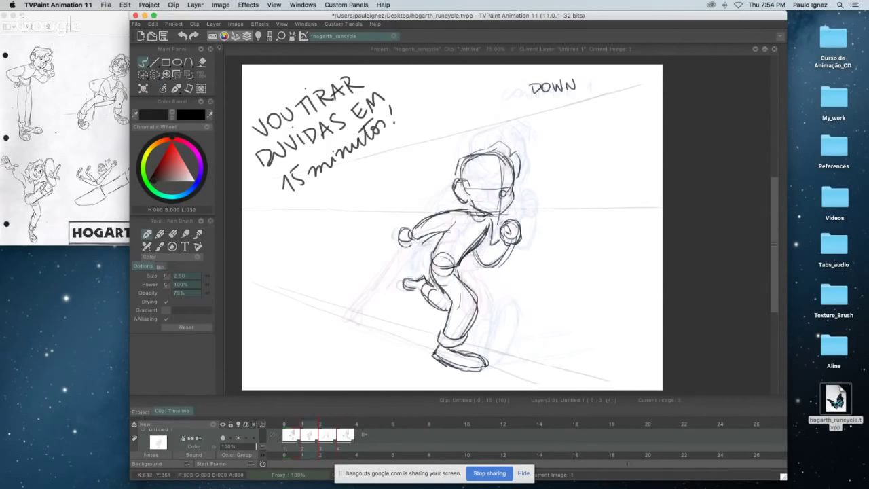
- Sketch the arm hanging from a shoulder circle beside the torso with a rounded hand, and compare it with the neighbouring poses
{"action": "key", "text": "Right"}
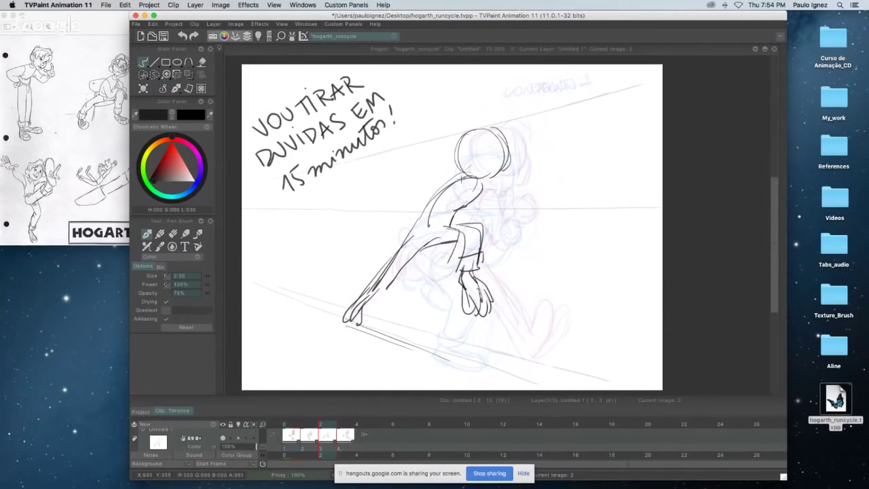
{"action": "left_click_drag", "start_coordinate": [464, 179], "coordinate": [440, 251]}
{"action": "left_click_drag", "start_coordinate": [455, 189], "coordinate": [439, 244]}
{"action": "mouse_move", "coordinate": [443, 207]}
{"action": "left_mouse_down"}
{"action": "mouse_move", "coordinate": [428, 263]}
{"action": "mouse_move", "coordinate": [446, 266]}
{"action": "mouse_move", "coordinate": [453, 242]}
{"action": "left_mouse_up"}
{"action": "key", "text": "Left"}
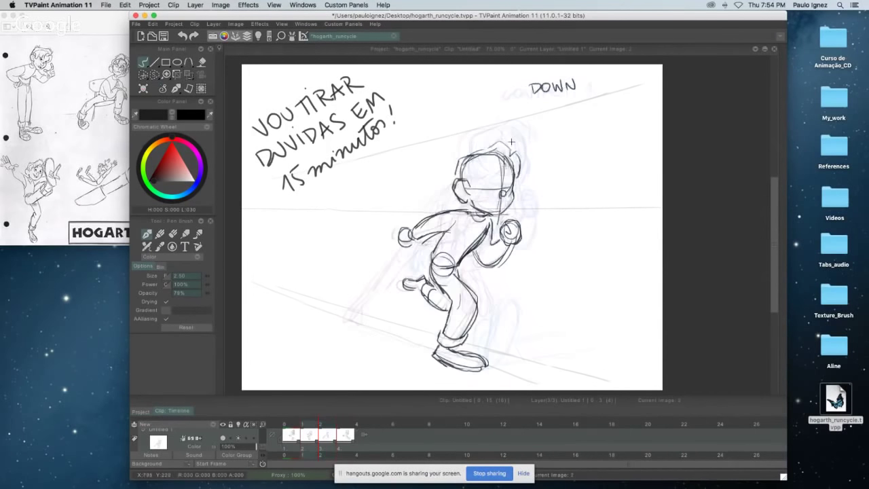
{"action": "key", "text": "Right"}
{"action": "key", "text": "Right"}
{"action": "key", "text": "Left"}
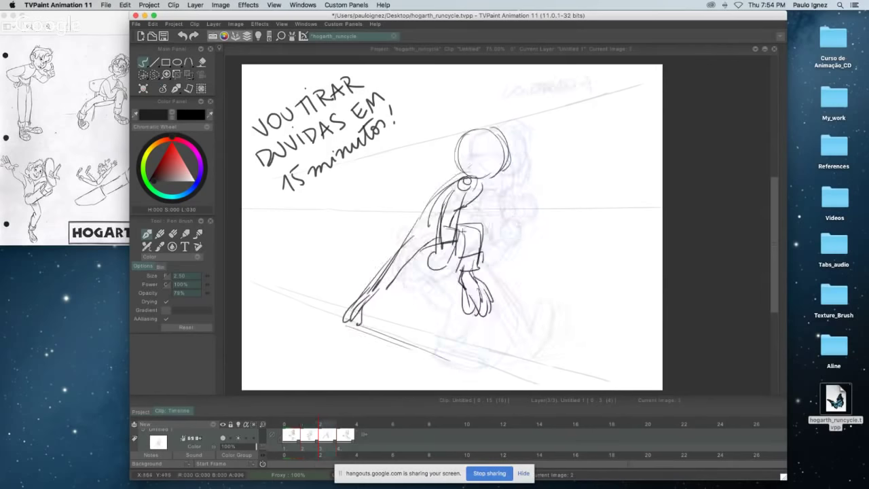
{"action": "key", "text": "Left"}
{"action": "key", "text": "Left"}
{"action": "key", "text": "Right"}
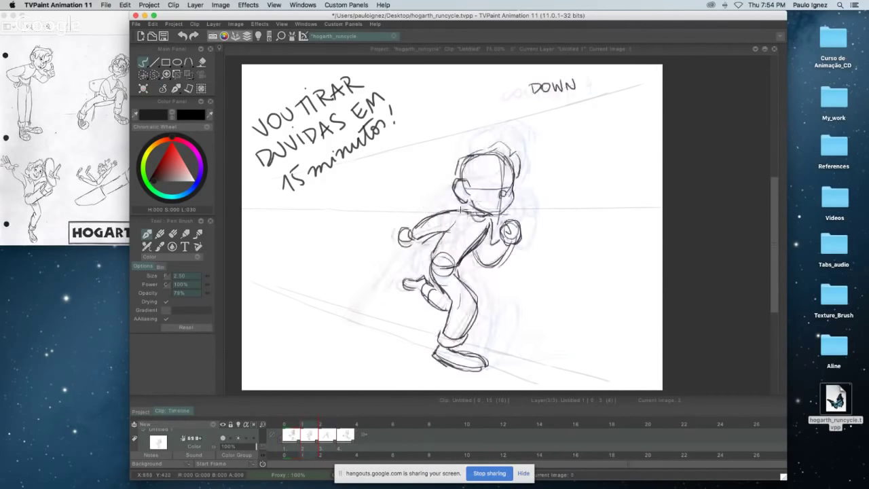
- Add a short stroke between the torso and the raised thigh, and flip against the following contact pose
{"action": "key", "text": "Right"}
{"action": "left_click_drag", "start_coordinate": [466, 222], "coordinate": [458, 228]}
{"action": "key", "text": "Right"}
{"action": "key", "text": "Left"}
{"action": "key", "text": "Right"}
{"action": "key", "text": "Left"}
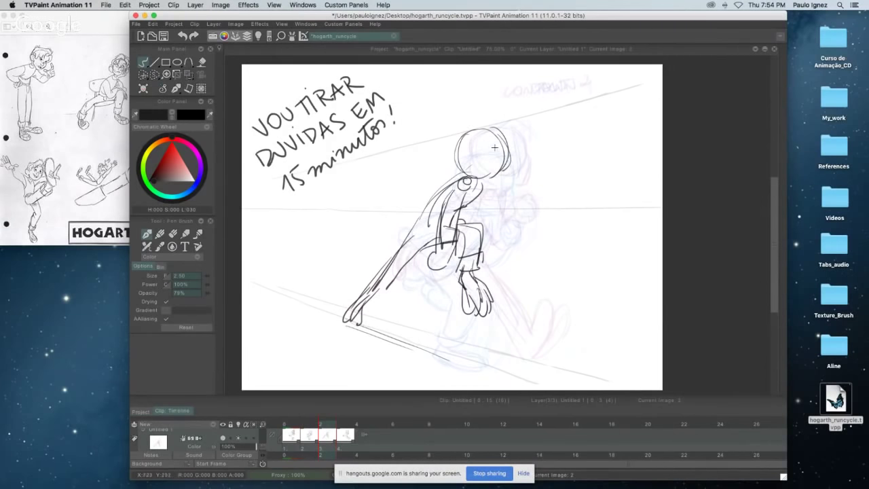
- Build up the head with a facial centre line, eye line and outer contours, and reinforce the back contour
{"action": "key", "text": "Left"}
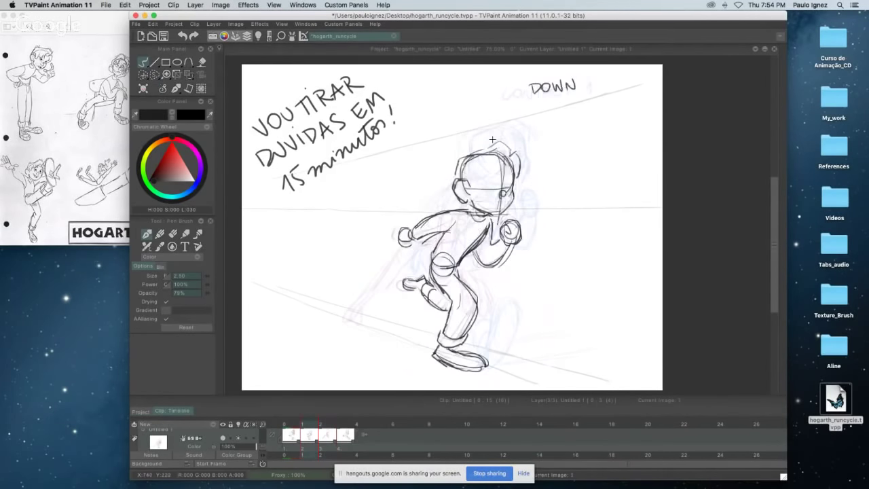
{"action": "key", "text": "Right"}
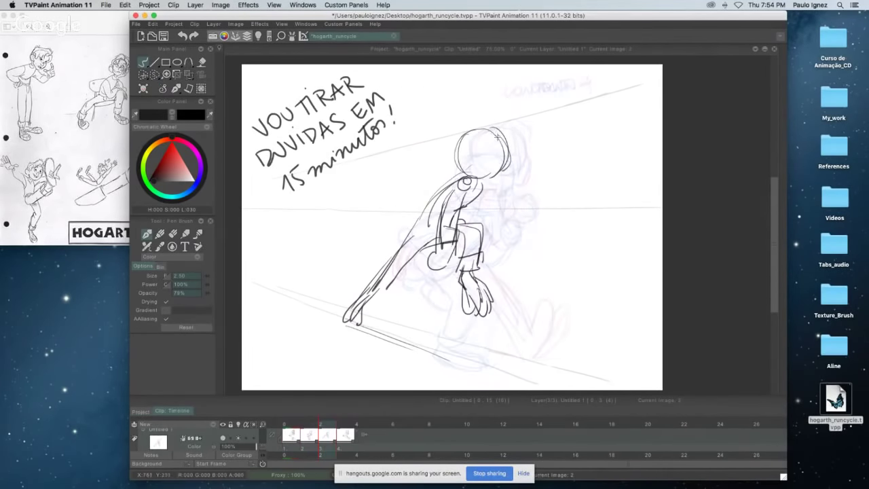
{"action": "left_click_drag", "start_coordinate": [498, 122], "coordinate": [494, 163]}
{"action": "mouse_move", "coordinate": [395, 247]}
{"action": "left_mouse_down"}
{"action": "mouse_move", "coordinate": [423, 200]}
{"action": "mouse_move", "coordinate": [463, 176]}
{"action": "left_mouse_up"}
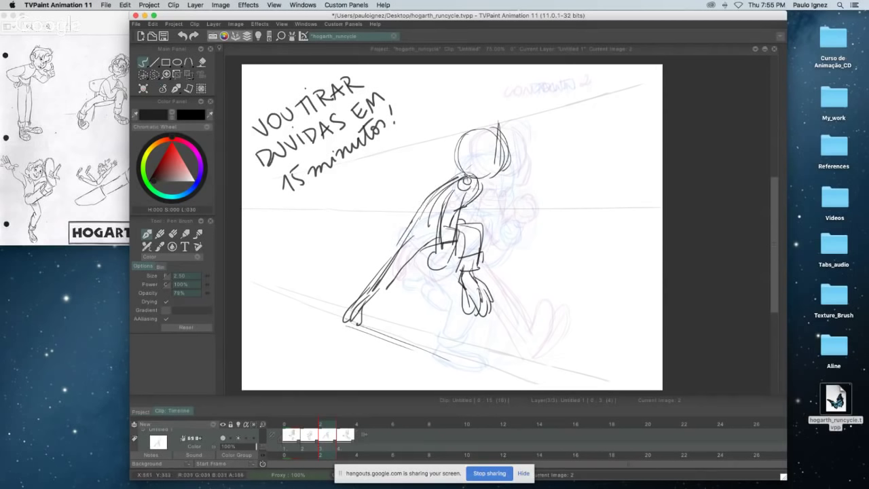
{"action": "mouse_move", "coordinate": [506, 136]}
{"action": "left_mouse_down"}
{"action": "mouse_move", "coordinate": [495, 185]}
{"action": "mouse_move", "coordinate": [501, 174]}
{"action": "left_mouse_up"}
{"action": "mouse_move", "coordinate": [503, 128]}
{"action": "left_mouse_down"}
{"action": "mouse_move", "coordinate": [471, 121]}
{"action": "mouse_move", "coordinate": [453, 164]}
{"action": "mouse_move", "coordinate": [501, 163]}
{"action": "left_mouse_up"}
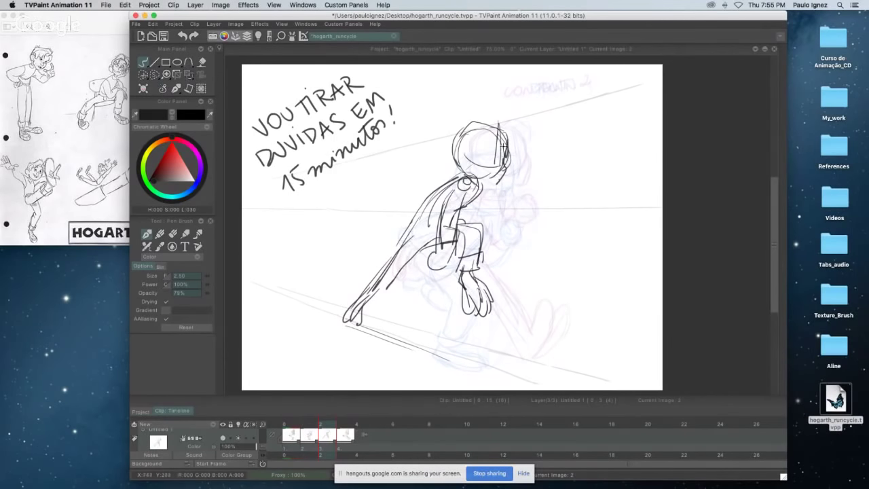
- Compare the new pose with the down and Contact 1 poses, and erase the sketched arm over the torso
{"action": "key", "text": "Left"}
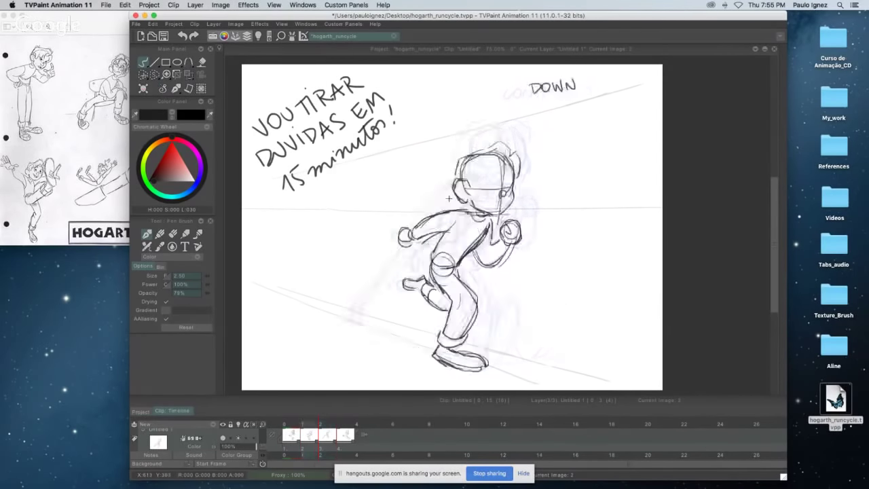
{"action": "key", "text": "Right"}
{"action": "key", "text": "Left"}
{"action": "key", "text": "Left"}
{"action": "key", "text": "Right"}
{"action": "key", "text": "Right"}
{"action": "left_click", "coordinate": [178, 233]}
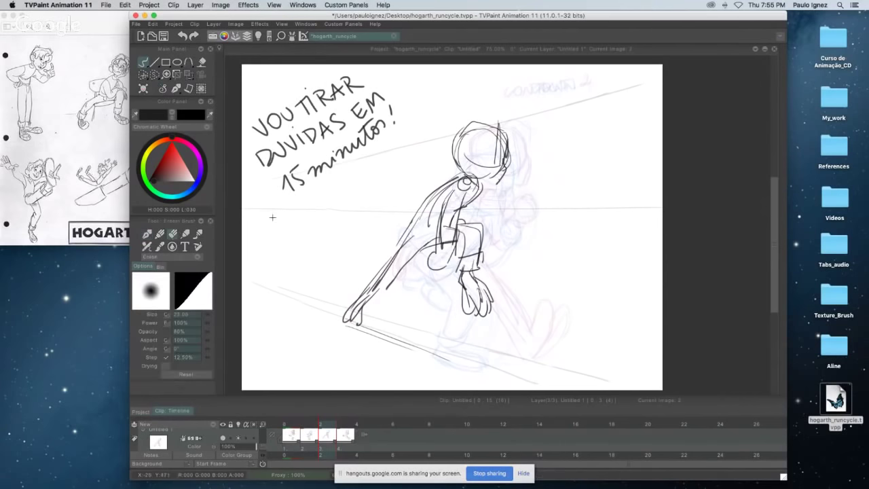
{"action": "mouse_move", "coordinate": [461, 191]}
{"action": "left_mouse_down"}
{"action": "mouse_move", "coordinate": [439, 251]}
{"action": "mouse_move", "coordinate": [443, 233]}
{"action": "left_mouse_up"}
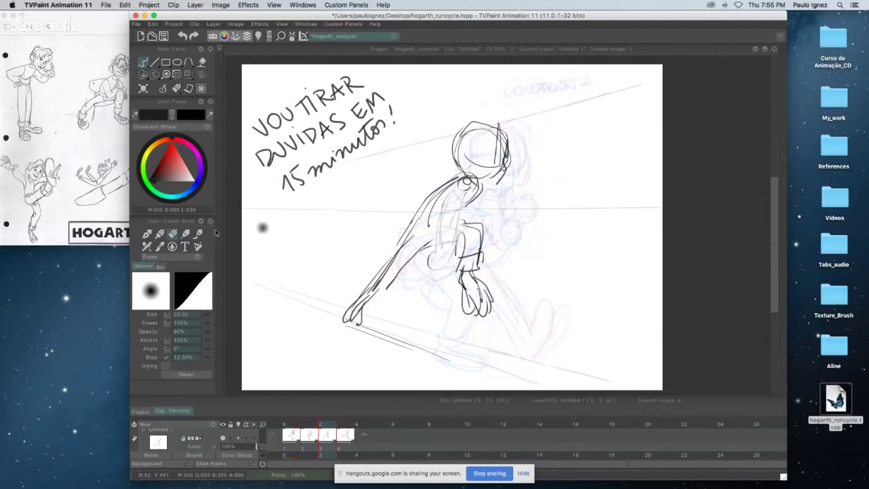
- Redraw the arm hanging from the shoulder circle with the pen brush, ending in a rounded hand beside the hip
{"action": "left_click", "coordinate": [146, 233]}
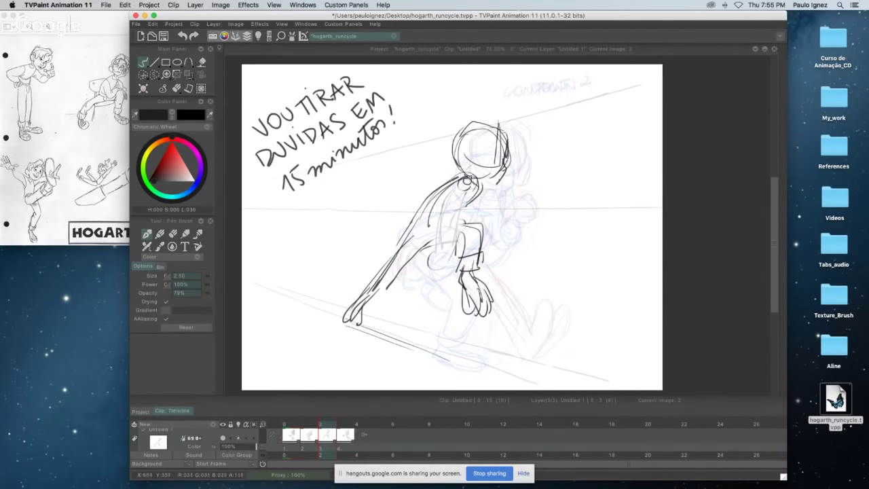
{"action": "left_click_drag", "start_coordinate": [469, 179], "coordinate": [452, 244]}
{"action": "mouse_move", "coordinate": [451, 194]}
{"action": "left_mouse_down"}
{"action": "mouse_move", "coordinate": [437, 246]}
{"action": "mouse_move", "coordinate": [421, 258]}
{"action": "mouse_move", "coordinate": [444, 243]}
{"action": "mouse_move", "coordinate": [437, 250]}
{"action": "left_mouse_up"}
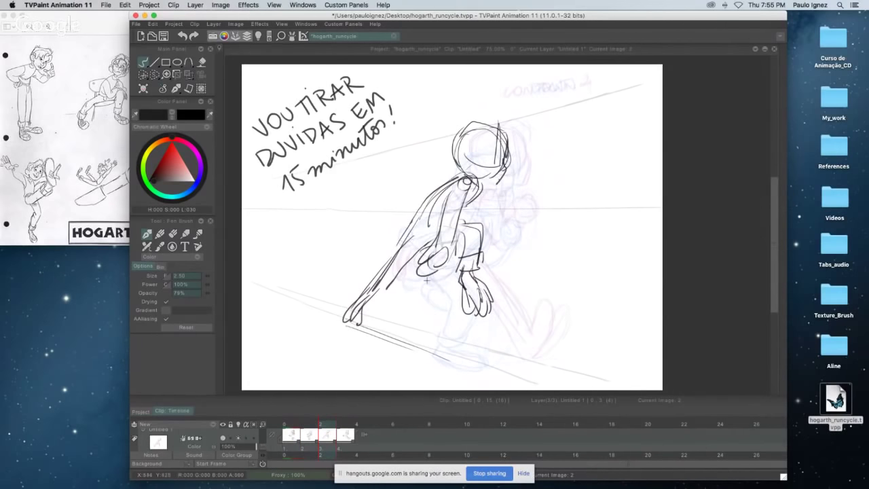
{"action": "left_click_drag", "start_coordinate": [434, 253], "coordinate": [433, 256]}
- Compare the push-off pose with its neighbours, and reinforce the raised leg from the knee through the shin to the foot
{"action": "key", "text": "Left"}
{"action": "key", "text": "Right"}
{"action": "key", "text": "Right"}
{"action": "key", "text": "Left"}
{"action": "key", "text": "Right"}
{"action": "key", "text": "Left"}
{"action": "key", "text": "Left"}
{"action": "key", "text": "Right"}
{"action": "mouse_move", "coordinate": [459, 243]}
{"action": "left_mouse_down"}
{"action": "mouse_move", "coordinate": [477, 266]}
{"action": "mouse_move", "coordinate": [480, 258]}
{"action": "mouse_move", "coordinate": [467, 283]}
{"action": "mouse_move", "coordinate": [481, 274]}
{"action": "mouse_move", "coordinate": [496, 314]}
{"action": "left_mouse_up"}
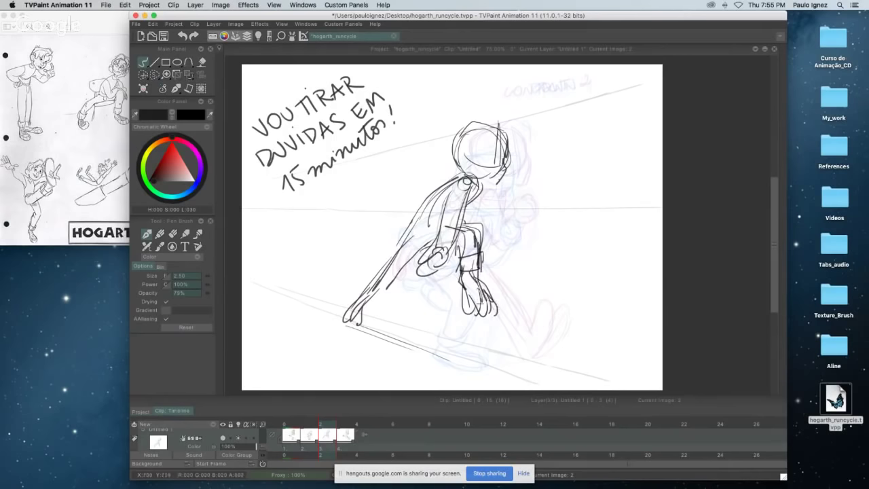
{"action": "left_click_drag", "start_coordinate": [473, 288], "coordinate": [485, 318]}
- Flip repeatedly through the Contact 1, down, push-off and Contact 2 drawings to examine the flow of the poses
{"action": "key", "text": "Left"}
{"action": "key", "text": "Right"}
{"action": "key", "text": "Left"}
{"action": "key", "text": "Left"}
{"action": "key", "text": "Right"}
{"action": "key", "text": "Right"}
{"action": "key", "text": "Left"}
{"action": "key", "text": "Left"}
{"action": "key", "text": "Right"}
{"action": "key", "text": "Right"}
{"action": "key", "text": "Left"}
{"action": "key", "text": "Left"}
{"action": "key", "text": "Right"}
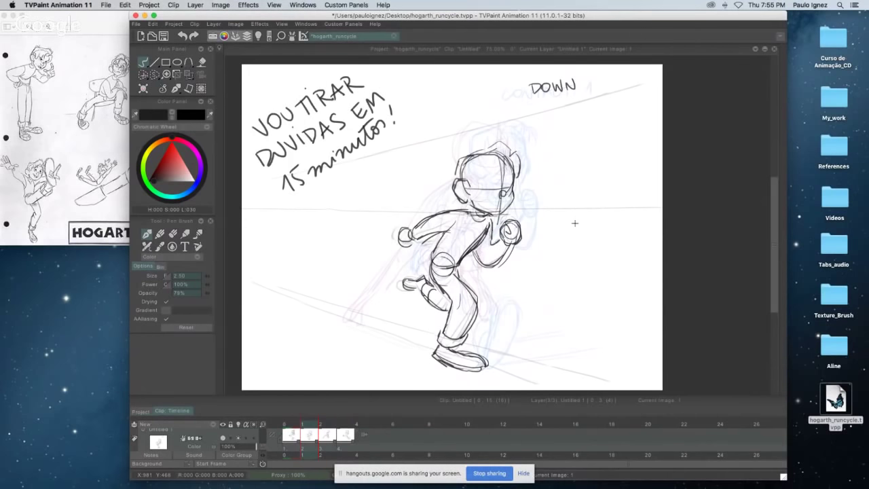
{"action": "key", "text": "Left"}
{"action": "key", "text": "Right"}
{"action": "key", "text": "Right"}
{"action": "key", "text": "Left"}
{"action": "key", "text": "Left"}
{"action": "key", "text": "Right"}
{"action": "key", "text": "Right"}
{"action": "key", "text": "Right"}
{"action": "key", "text": "Left"}
{"action": "key", "text": "Left"}
{"action": "key", "text": "Right"}
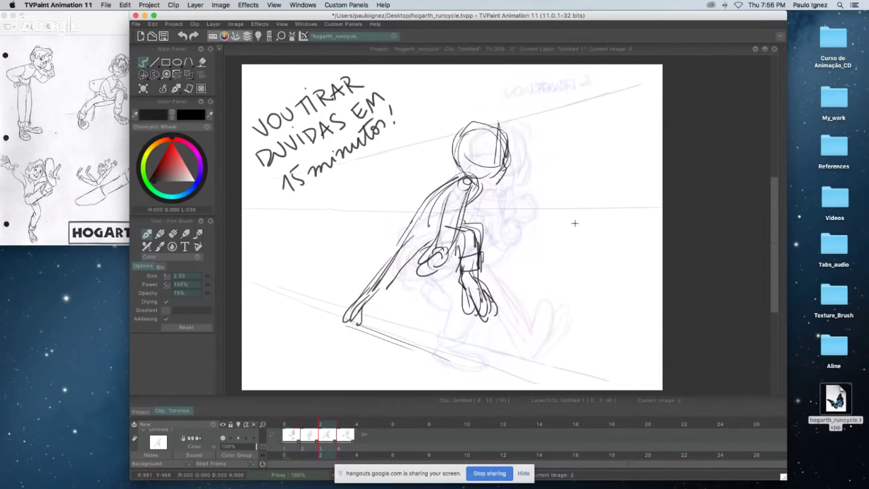
{"action": "key", "text": "Right"}
{"action": "key", "text": "Left"}
{"action": "key", "text": "Left"}
{"action": "key", "text": "Left"}
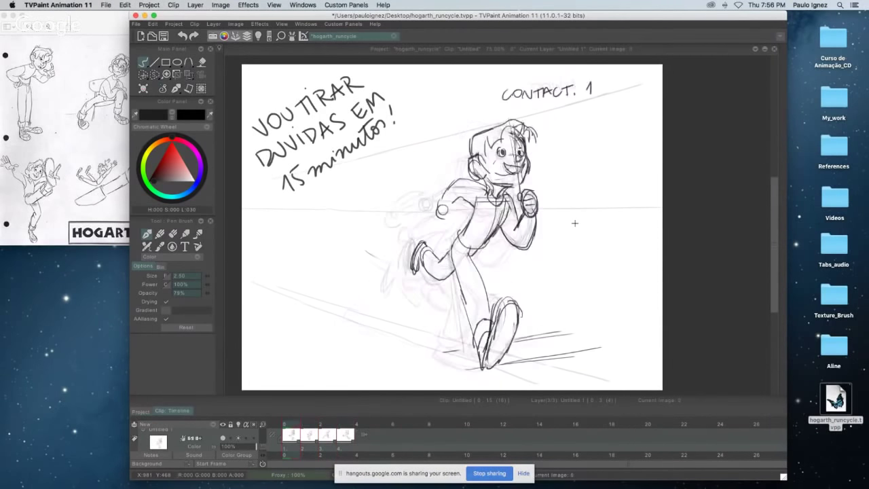
{"action": "key", "text": "Right"}
{"action": "key", "text": "Right"}
{"action": "key", "text": "Left"}
{"action": "key", "text": "Left"}
{"action": "key", "text": "Right"}
{"action": "key", "text": "Right"}
{"action": "key", "text": "Left"}
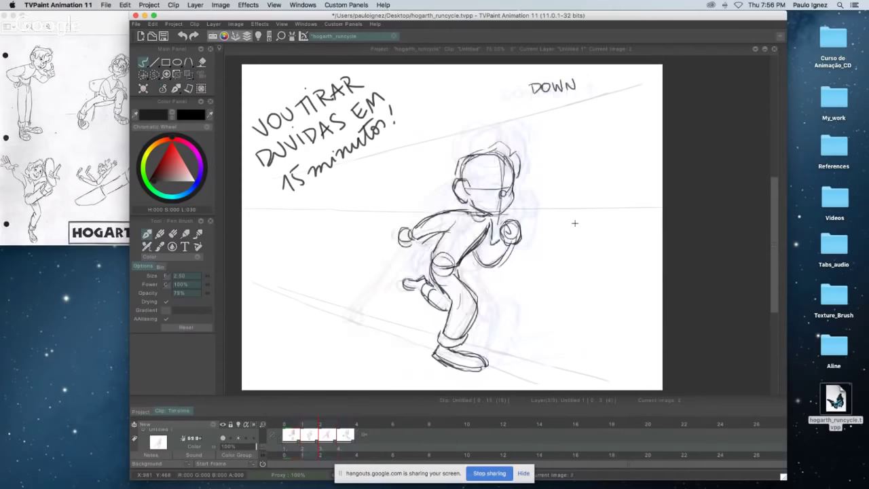
{"action": "key", "text": "Right"}
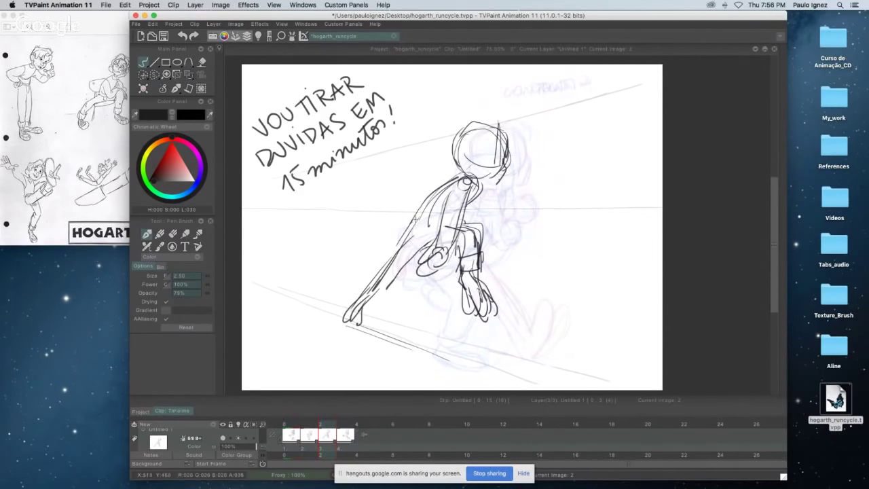
{"action": "key", "text": "Right"}
{"action": "key", "text": "Left"}
- Add the waist curve at the torso's base and try heavier contours on the extended rear leg, undoing the leg strokes
{"action": "left_click_drag", "start_coordinate": [416, 249], "coordinate": [365, 302]}
{"action": "left_click_drag", "start_coordinate": [396, 259], "coordinate": [363, 296]}
{"action": "key", "text": "ctrl+z"}
{"action": "left_click_drag", "start_coordinate": [411, 255], "coordinate": [364, 302]}
{"action": "left_click_drag", "start_coordinate": [408, 238], "coordinate": [360, 295]}
{"action": "left_click_drag", "start_coordinate": [393, 255], "coordinate": [360, 303]}
{"action": "key", "text": "super+z"}
{"action": "key", "text": "super+z"}
{"action": "left_click_drag", "start_coordinate": [405, 232], "coordinate": [362, 288]}
{"action": "mouse_move", "coordinate": [394, 259]}
{"action": "left_mouse_down"}
{"action": "mouse_move", "coordinate": [362, 289]}
{"action": "mouse_move", "coordinate": [360, 306]}
{"action": "left_mouse_up"}
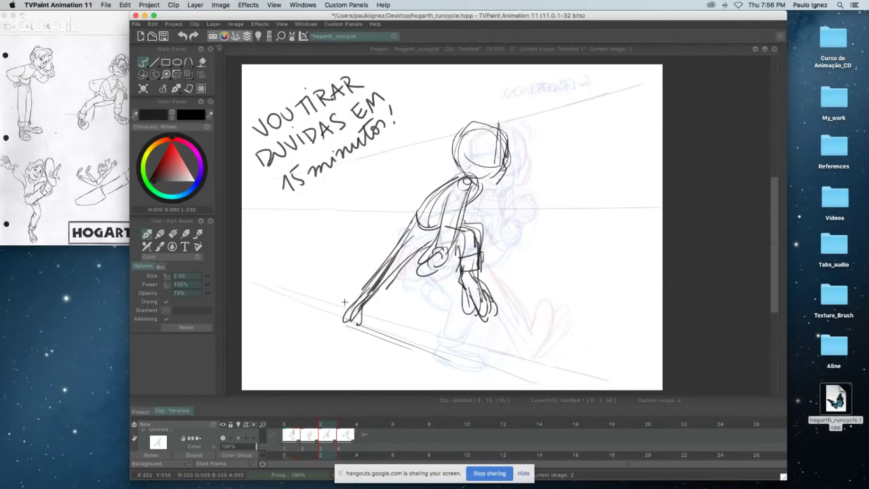
{"action": "key", "text": "super+z"}
{"action": "key", "text": "super+z"}
{"action": "key", "text": "super+z"}
{"action": "key", "text": "Left"}
{"action": "key", "text": "Right"}
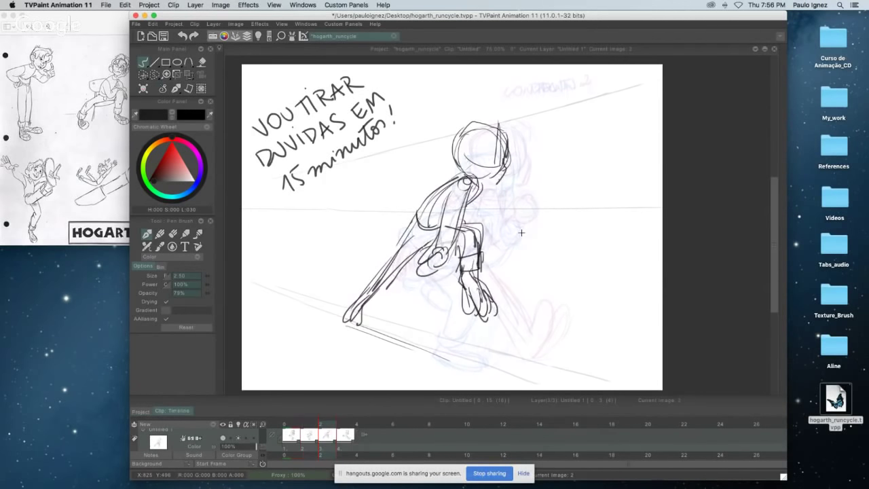
- Hide the onion skin and fade the rough push-off figure to a light guide with the eraser at size 24.50
{"action": "left_click", "coordinate": [240, 438]}
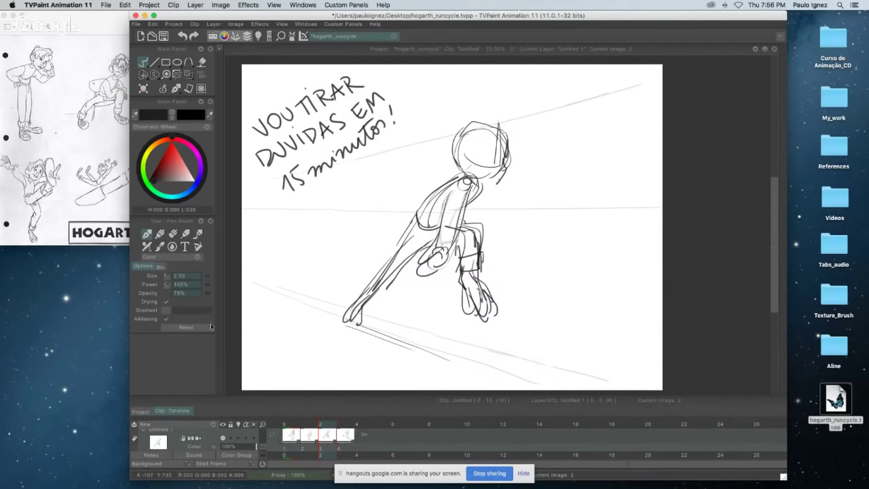
{"action": "left_click", "coordinate": [173, 234]}
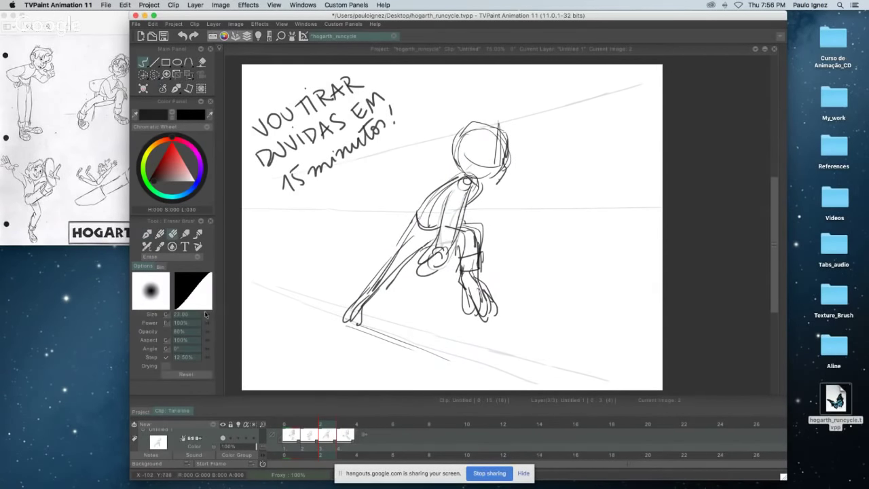
{"action": "left_click_drag", "start_coordinate": [205, 314], "coordinate": [219, 307]}
{"action": "mouse_move", "coordinate": [420, 239]}
{"action": "left_mouse_down"}
{"action": "mouse_move", "coordinate": [356, 315]}
{"action": "mouse_move", "coordinate": [391, 259]}
{"action": "mouse_move", "coordinate": [447, 222]}
{"action": "mouse_move", "coordinate": [446, 253]}
{"action": "mouse_move", "coordinate": [482, 310]}
{"action": "mouse_move", "coordinate": [441, 272]}
{"action": "mouse_move", "coordinate": [420, 230]}
{"action": "mouse_move", "coordinate": [471, 168]}
{"action": "mouse_move", "coordinate": [464, 179]}
{"action": "mouse_move", "coordinate": [468, 165]}
{"action": "mouse_move", "coordinate": [451, 163]}
{"action": "mouse_move", "coordinate": [482, 192]}
{"action": "mouse_move", "coordinate": [508, 161]}
{"action": "mouse_move", "coordinate": [346, 322]}
{"action": "mouse_move", "coordinate": [419, 270]}
{"action": "mouse_move", "coordinate": [438, 291]}
{"action": "left_mouse_up"}
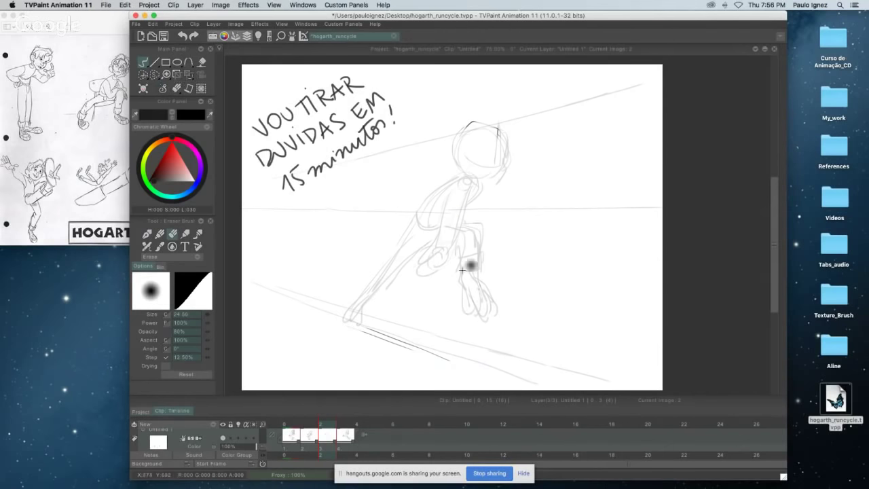
{"action": "key", "text": "ctrl+z"}
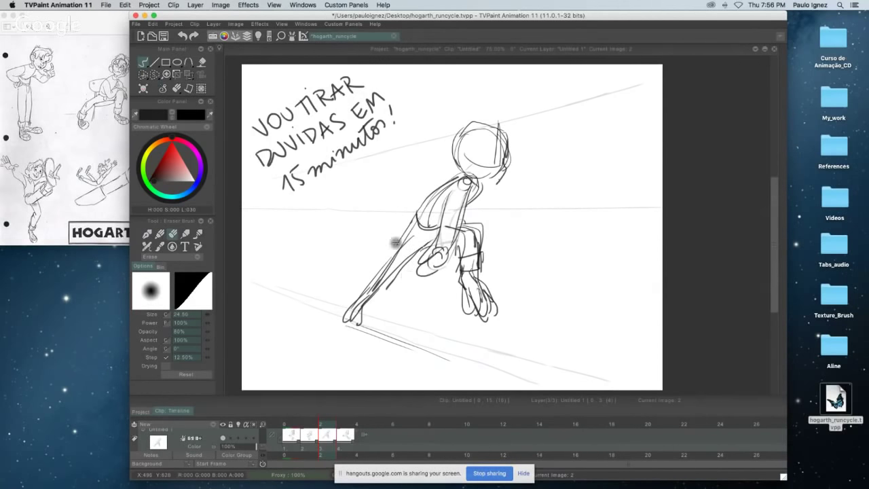
{"action": "key", "text": "ctrl+shift+z"}
{"action": "mouse_move", "coordinate": [366, 297]}
{"action": "left_mouse_down"}
{"action": "mouse_move", "coordinate": [393, 256]}
{"action": "mouse_move", "coordinate": [387, 275]}
{"action": "mouse_move", "coordinate": [450, 231]}
{"action": "mouse_move", "coordinate": [470, 186]}
{"action": "mouse_move", "coordinate": [465, 240]}
{"action": "mouse_move", "coordinate": [453, 256]}
{"action": "mouse_move", "coordinate": [480, 264]}
{"action": "mouse_move", "coordinate": [475, 314]}
{"action": "mouse_move", "coordinate": [461, 242]}
{"action": "left_mouse_up"}
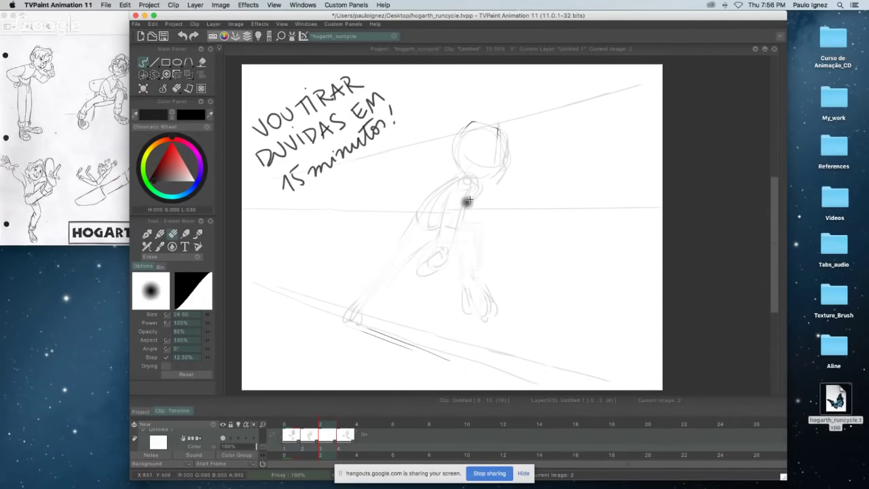
- Check the earlier poses and redraw the forward-leaning torso over the guide with a curved back and front contour
{"action": "left_click", "coordinate": [146, 234]}
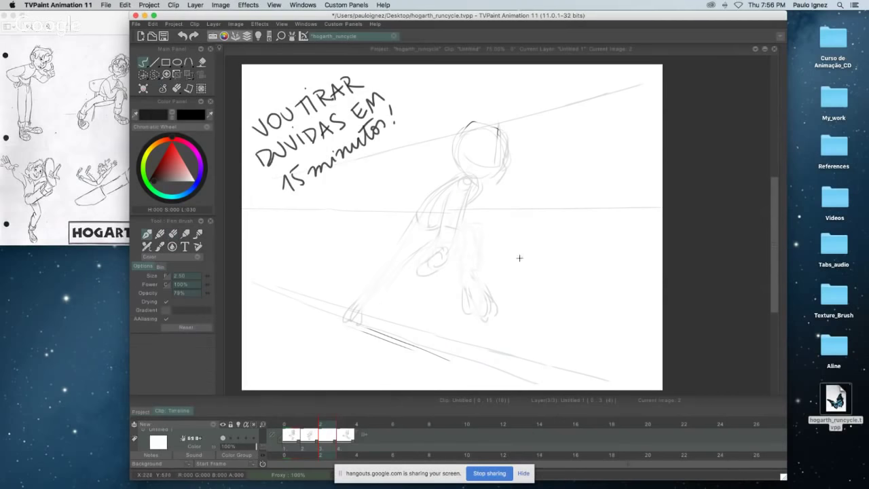
{"action": "key", "text": "Left"}
{"action": "key", "text": "Right"}
{"action": "key", "text": "Left"}
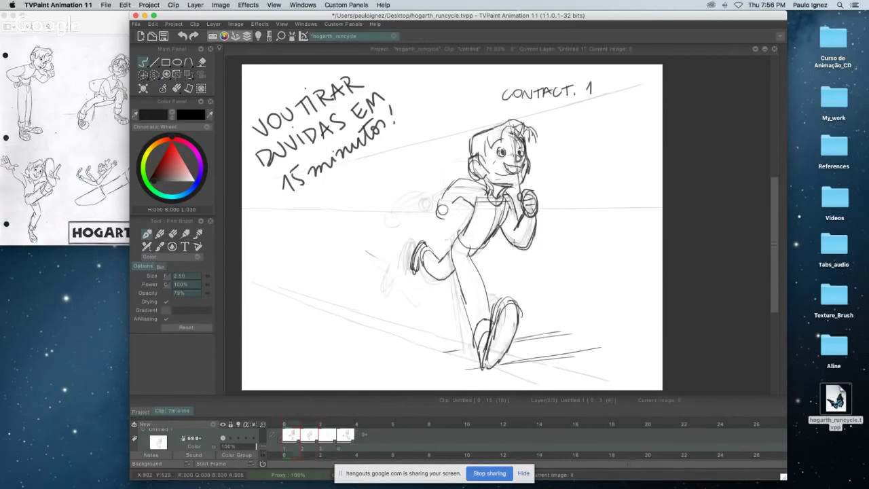
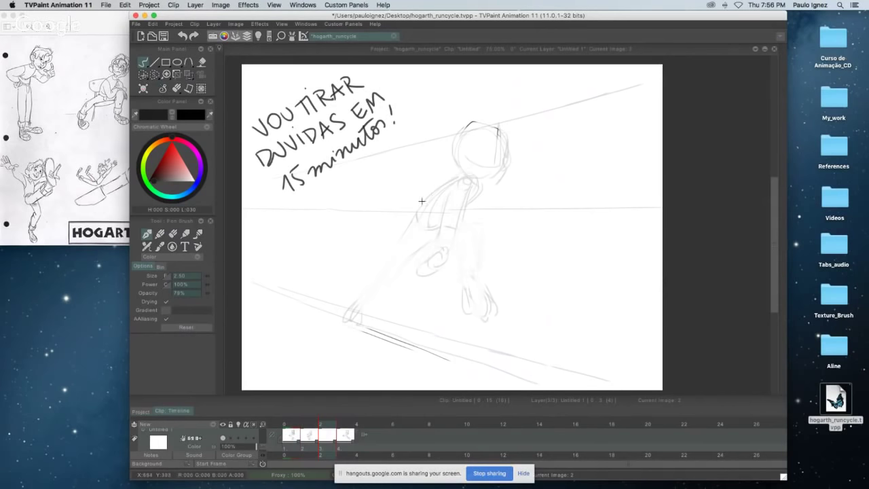
{"action": "left_click_drag", "start_coordinate": [459, 175], "coordinate": [418, 206]}
{"action": "mouse_move", "coordinate": [478, 183]}
{"action": "left_mouse_down"}
{"action": "mouse_move", "coordinate": [424, 217]}
{"action": "mouse_move", "coordinate": [441, 201]}
{"action": "mouse_move", "coordinate": [468, 198]}
{"action": "mouse_move", "coordinate": [435, 219]}
{"action": "mouse_move", "coordinate": [420, 204]}
{"action": "mouse_move", "coordinate": [442, 216]}
{"action": "left_mouse_up"}
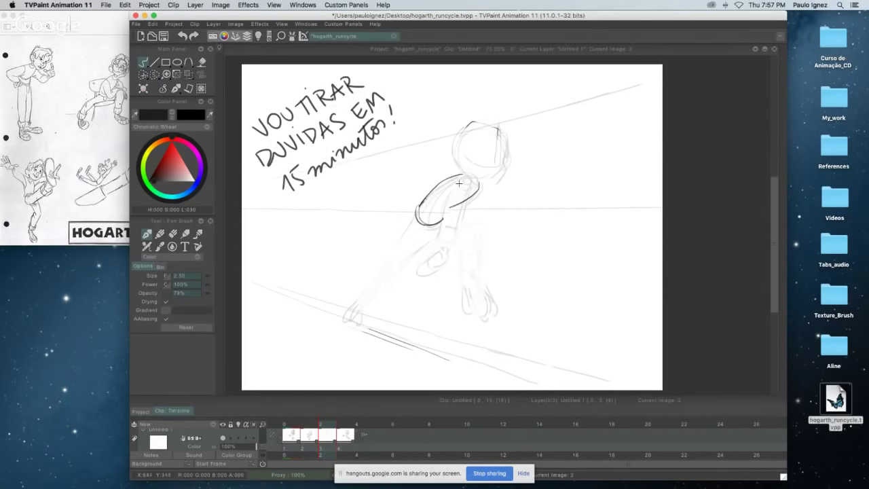
{"action": "left_click_drag", "start_coordinate": [479, 189], "coordinate": [428, 219]}
- Add a pelvis circle at the torso's base, reinforce the back line, and compare with the down and Contact 1 poses
{"action": "key", "text": "Left"}
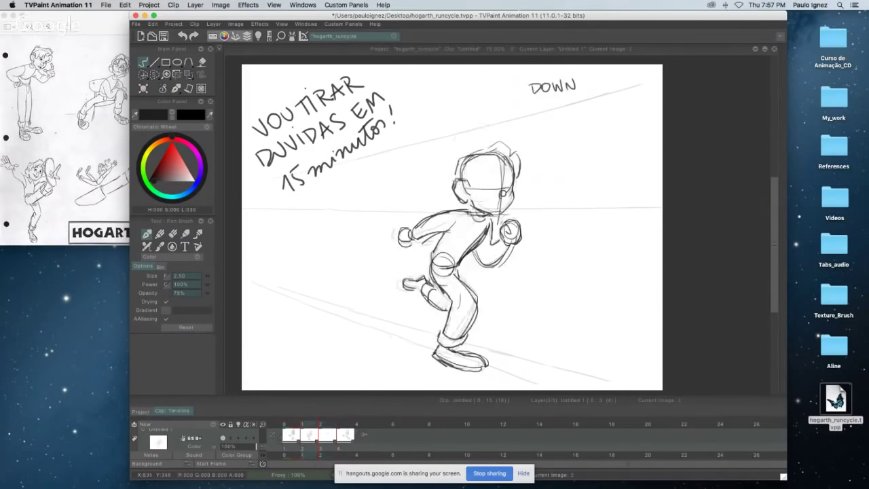
{"action": "key", "text": "Right"}
{"action": "key", "text": "Left"}
{"action": "key", "text": "Right"}
{"action": "mouse_move", "coordinate": [458, 179]}
{"action": "left_mouse_down"}
{"action": "mouse_move", "coordinate": [445, 182]}
{"action": "mouse_move", "coordinate": [417, 217]}
{"action": "mouse_move", "coordinate": [440, 221]}
{"action": "mouse_move", "coordinate": [416, 242]}
{"action": "left_mouse_up"}
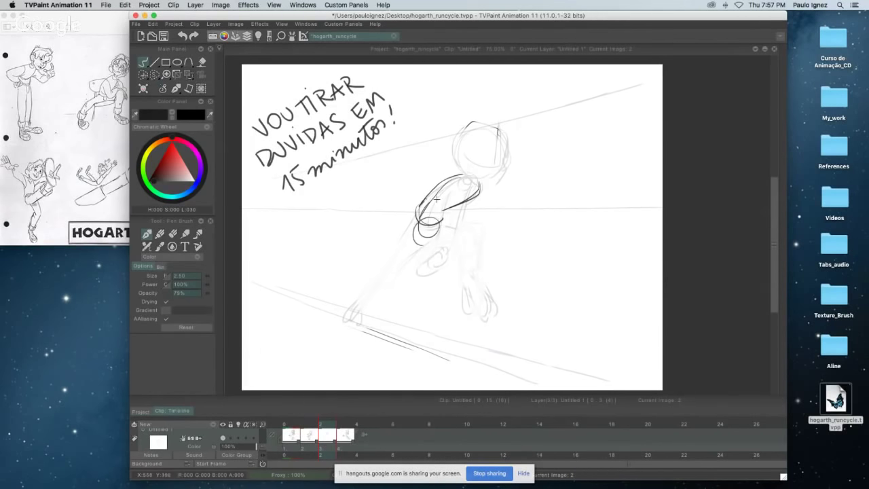
{"action": "key", "text": "Left"}
{"action": "key", "text": "Right"}
{"action": "key", "text": "Left"}
{"action": "key", "text": "Left"}
{"action": "key", "text": "Right"}
{"action": "key", "text": "Right"}
- Draw the rear leg stretched back to the ground with a trouser cuff and planted foot, and compare with the down pose
{"action": "left_click_drag", "start_coordinate": [413, 222], "coordinate": [384, 260]}
{"action": "left_click_drag", "start_coordinate": [426, 238], "coordinate": [378, 292]}
{"action": "left_click_drag", "start_coordinate": [414, 220], "coordinate": [370, 286]}
{"action": "left_click_drag", "start_coordinate": [388, 256], "coordinate": [361, 291]}
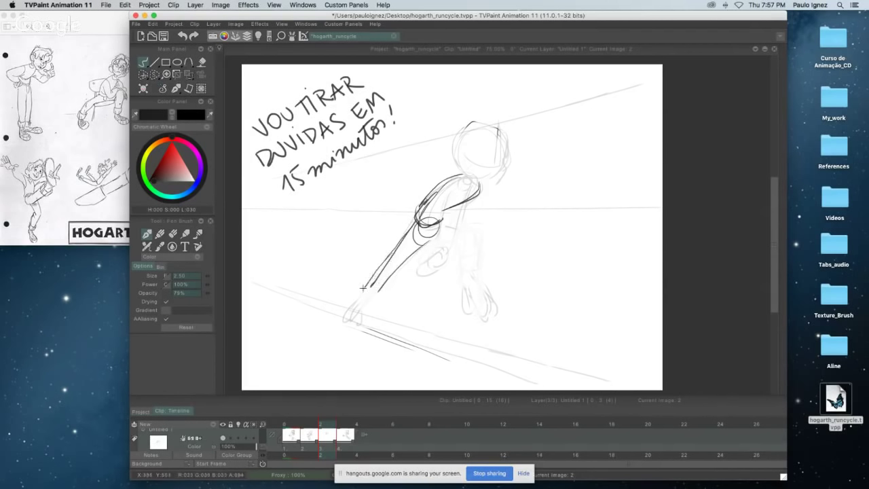
{"action": "key", "text": "super+z"}
{"action": "mouse_move", "coordinate": [386, 262]}
{"action": "left_mouse_down"}
{"action": "mouse_move", "coordinate": [367, 282]}
{"action": "mouse_move", "coordinate": [380, 272]}
{"action": "mouse_move", "coordinate": [365, 288]}
{"action": "mouse_move", "coordinate": [372, 293]}
{"action": "mouse_move", "coordinate": [361, 289]}
{"action": "mouse_move", "coordinate": [376, 258]}
{"action": "mouse_move", "coordinate": [351, 280]}
{"action": "mouse_move", "coordinate": [363, 293]}
{"action": "mouse_move", "coordinate": [345, 316]}
{"action": "mouse_move", "coordinate": [368, 297]}
{"action": "mouse_move", "coordinate": [357, 328]}
{"action": "left_mouse_up"}
{"action": "key", "text": "super+z"}
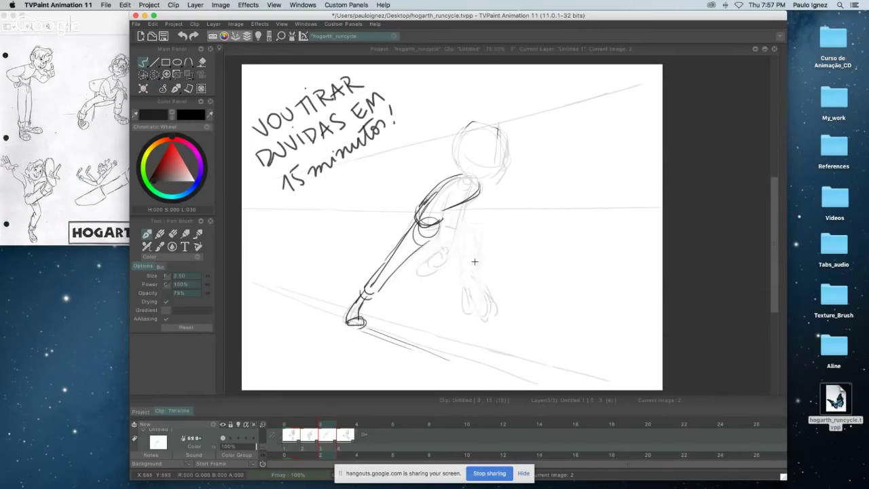
{"action": "key", "text": "Left"}
{"action": "key", "text": "Right"}
{"action": "key", "text": "Left"}
{"action": "key", "text": "Right"}
{"action": "key", "text": "Left"}
{"action": "key", "text": "Right"}
- Extend the rear leg's underside up to the crotch and draw the top contour of the raised thigh
{"action": "mouse_move", "coordinate": [363, 289]}
{"action": "left_mouse_down"}
{"action": "mouse_move", "coordinate": [439, 235]}
{"action": "mouse_move", "coordinate": [418, 247]}
{"action": "mouse_move", "coordinate": [452, 230]}
{"action": "left_mouse_up"}
{"action": "key", "text": "Left"}
{"action": "key", "text": "Right"}
{"action": "key", "text": "Left"}
{"action": "key", "text": "Right"}
{"action": "left_click_drag", "start_coordinate": [442, 220], "coordinate": [467, 231]}
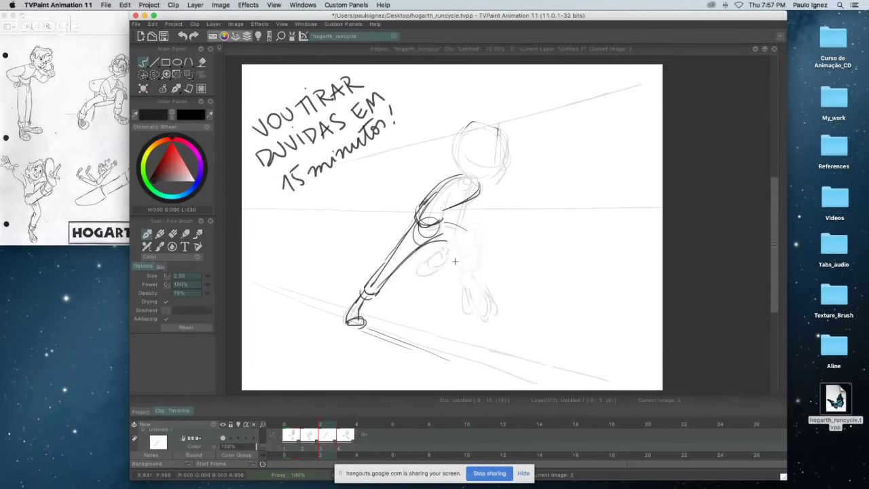
- Consult the Hogarth model sheet in Preview, return to TVPaint, and draw the raised leg's knee and front shin line
{"action": "left_click", "coordinate": [72, 182]}
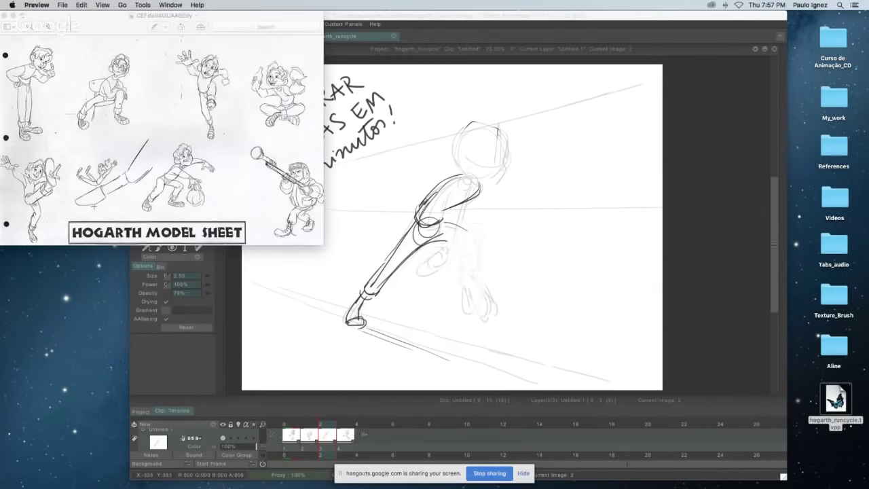
{"action": "left_click", "coordinate": [733, 158]}
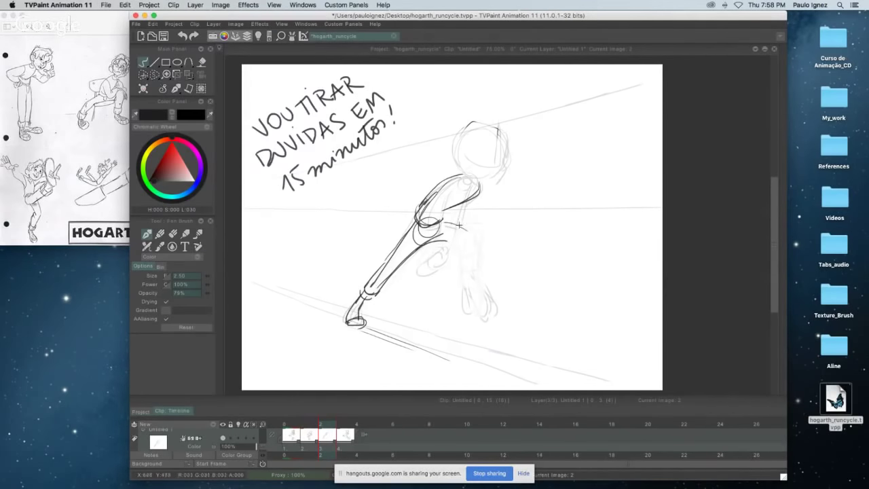
{"action": "mouse_move", "coordinate": [454, 222]}
{"action": "left_mouse_down"}
{"action": "mouse_move", "coordinate": [474, 233]}
{"action": "mouse_move", "coordinate": [474, 264]}
{"action": "left_mouse_up"}
{"action": "key", "text": "Left"}
{"action": "key", "text": "Left"}
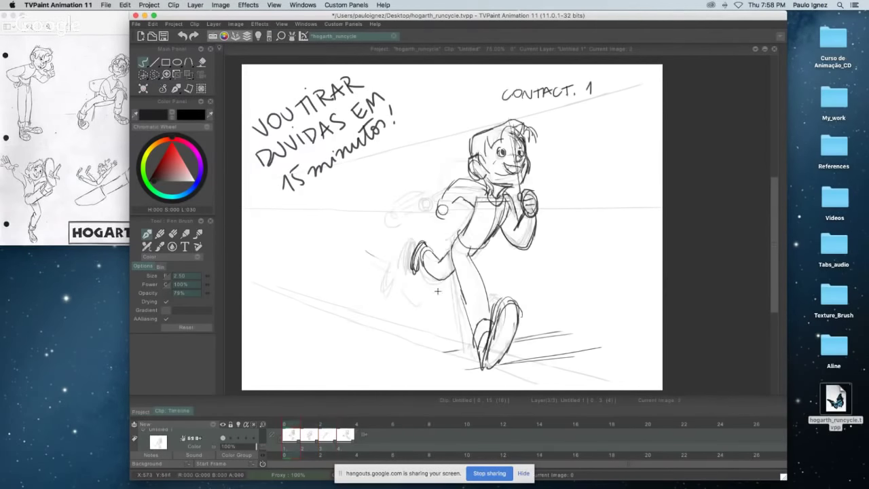
{"action": "key", "text": "Right"}
{"action": "key", "text": "Right"}
{"action": "key", "text": "Left"}
{"action": "key", "text": "Right"}
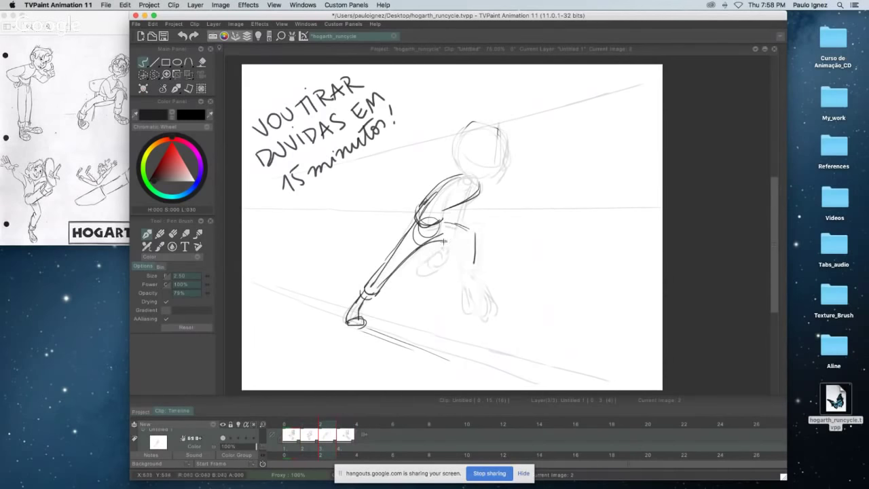
- Complete the raised leg's shin with its back contour and a trouser cuff, checking against the Contact 2 pose
{"action": "mouse_move", "coordinate": [447, 240]}
{"action": "left_mouse_down"}
{"action": "mouse_move", "coordinate": [458, 242]}
{"action": "mouse_move", "coordinate": [454, 262]}
{"action": "left_mouse_up"}
{"action": "left_click_drag", "start_coordinate": [461, 226], "coordinate": [470, 271]}
{"action": "key", "text": "Right"}
{"action": "key", "text": "Left"}
{"action": "left_click_drag", "start_coordinate": [454, 254], "coordinate": [471, 255]}
{"action": "left_click_drag", "start_coordinate": [456, 253], "coordinate": [450, 267]}
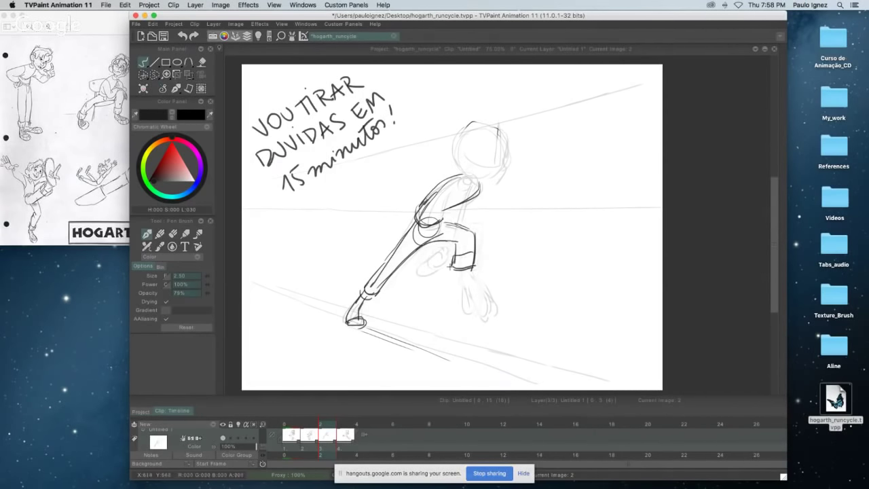
{"action": "key", "text": "Right"}
{"action": "key", "text": "Left"}
- Try sketching the raised foot pointing forward below the cuff, compare it with the neighbouring poses, and undo the foot strokes
{"action": "left_click_drag", "start_coordinate": [475, 283], "coordinate": [464, 313]}
{"action": "key", "text": "ctrl+z"}
{"action": "mouse_move", "coordinate": [467, 274]}
{"action": "left_mouse_down"}
{"action": "mouse_move", "coordinate": [494, 285]}
{"action": "mouse_move", "coordinate": [471, 292]}
{"action": "mouse_move", "coordinate": [491, 290]}
{"action": "left_mouse_up"}
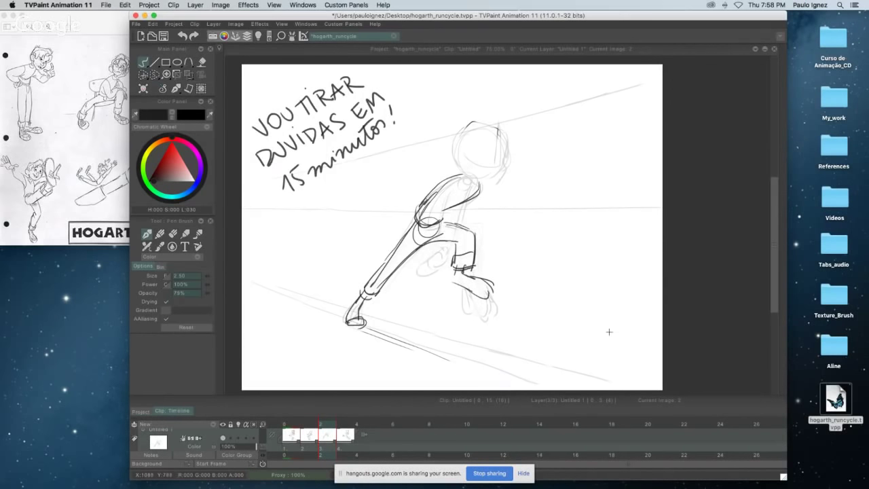
{"action": "key", "text": "Left"}
{"action": "key", "text": "Right"}
{"action": "key", "text": "Left"}
{"action": "key", "text": "Right"}
{"action": "key", "text": "Left"}
{"action": "key", "text": "Right"}
{"action": "key", "text": "Right"}
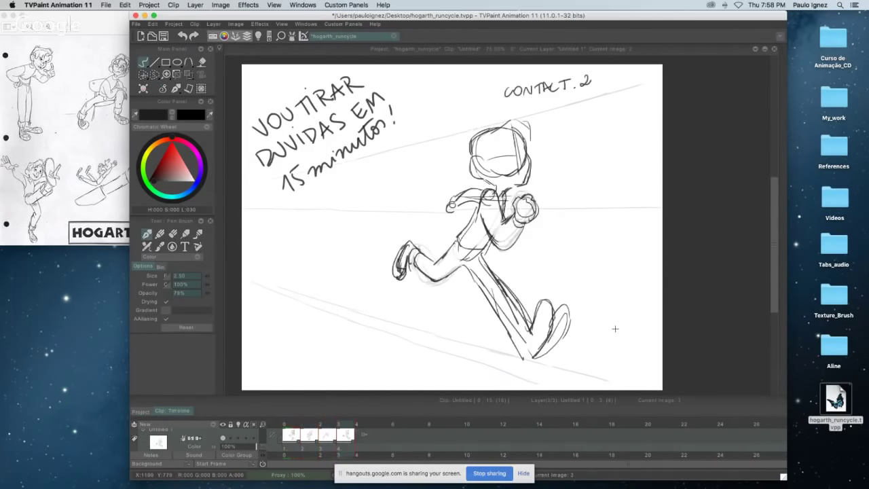
{"action": "key", "text": "Left"}
{"action": "key", "text": "Left"}
{"action": "key", "text": "Right"}
{"action": "key", "text": "ctrl+z"}
{"action": "key", "text": "ctrl+z"}
{"action": "key", "text": "ctrl+z"}
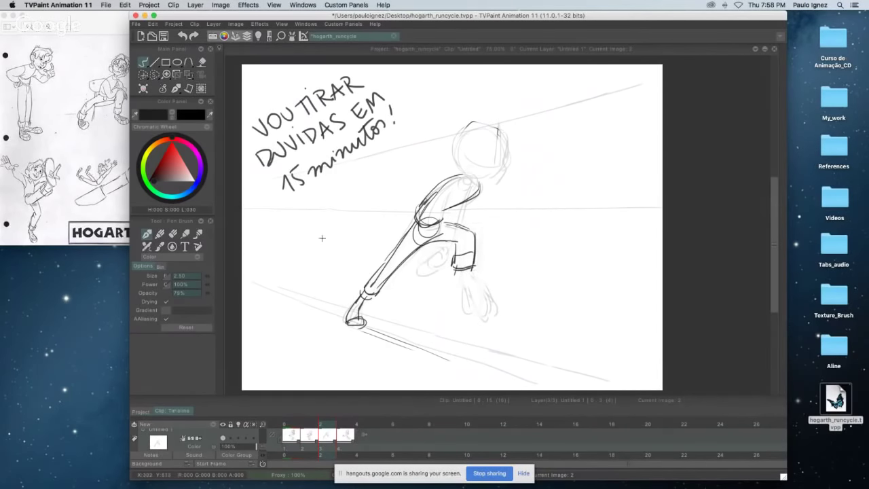
- Lighten the raised leg's lines with the eraser and redraw its thigh, bent knee and shin contours with the pen
{"action": "left_click", "coordinate": [172, 234]}
{"action": "mouse_move", "coordinate": [444, 258]}
{"action": "left_mouse_down"}
{"action": "mouse_move", "coordinate": [466, 258]}
{"action": "mouse_move", "coordinate": [475, 265]}
{"action": "mouse_move", "coordinate": [466, 270]}
{"action": "mouse_move", "coordinate": [478, 257]}
{"action": "mouse_move", "coordinate": [444, 222]}
{"action": "mouse_move", "coordinate": [471, 262]}
{"action": "left_mouse_up"}
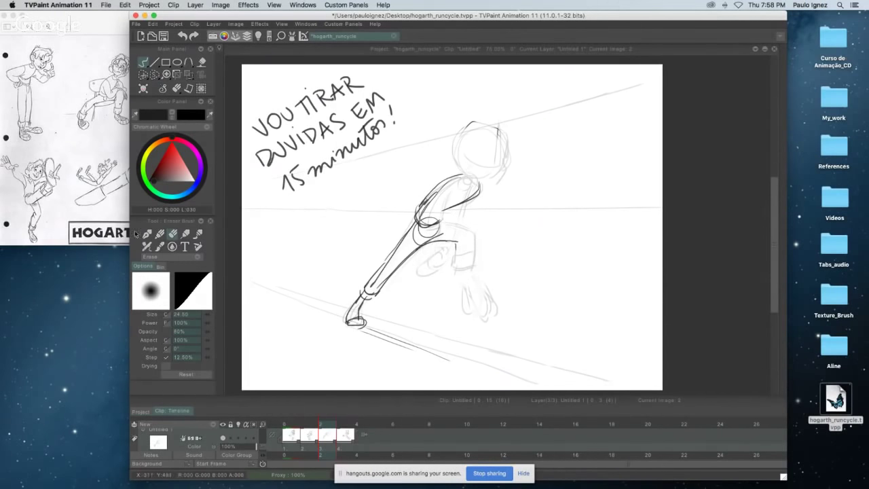
{"action": "key", "text": "e"}
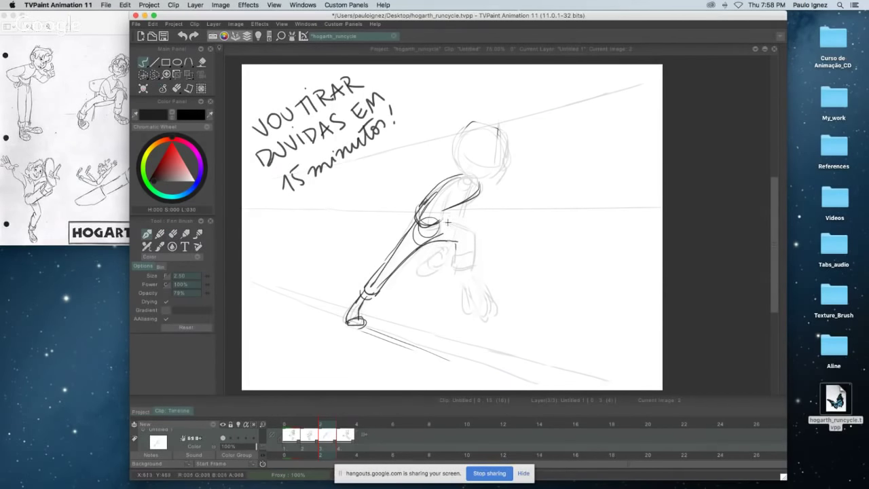
{"action": "left_click_drag", "start_coordinate": [448, 222], "coordinate": [473, 229]}
{"action": "left_click_drag", "start_coordinate": [451, 222], "coordinate": [473, 231]}
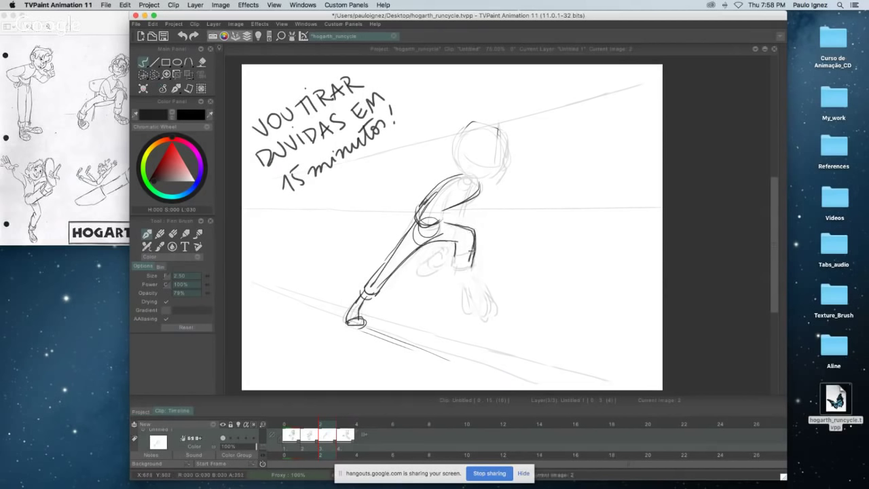
{"action": "key", "text": "super+z"}
{"action": "left_click_drag", "start_coordinate": [454, 240], "coordinate": [454, 255]}
{"action": "key", "text": "super+z"}
- Draw the raised leg's trouser cuff and the foot below it, with the toes hanging downward
{"action": "left_click_drag", "start_coordinate": [456, 256], "coordinate": [453, 272]}
{"action": "mouse_move", "coordinate": [451, 277]}
{"action": "left_mouse_down"}
{"action": "mouse_move", "coordinate": [463, 300]}
{"action": "mouse_move", "coordinate": [469, 278]}
{"action": "mouse_move", "coordinate": [462, 274]}
{"action": "mouse_move", "coordinate": [465, 311]}
{"action": "mouse_move", "coordinate": [475, 284]}
{"action": "mouse_move", "coordinate": [472, 276]}
{"action": "mouse_move", "coordinate": [471, 311]}
{"action": "left_mouse_up"}
{"action": "key", "text": "super+z"}
{"action": "key", "text": "super+z"}
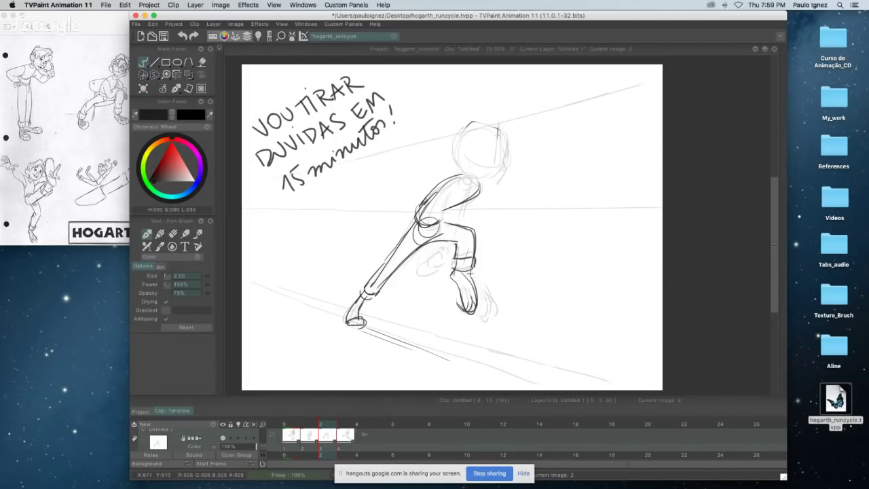
{"action": "left_click_drag", "start_coordinate": [467, 278], "coordinate": [475, 304]}
- Flip between the push-off drawing and the Contact 1, Down and Contact 2 poses to check the leg motion
{"action": "key", "text": "Left"}
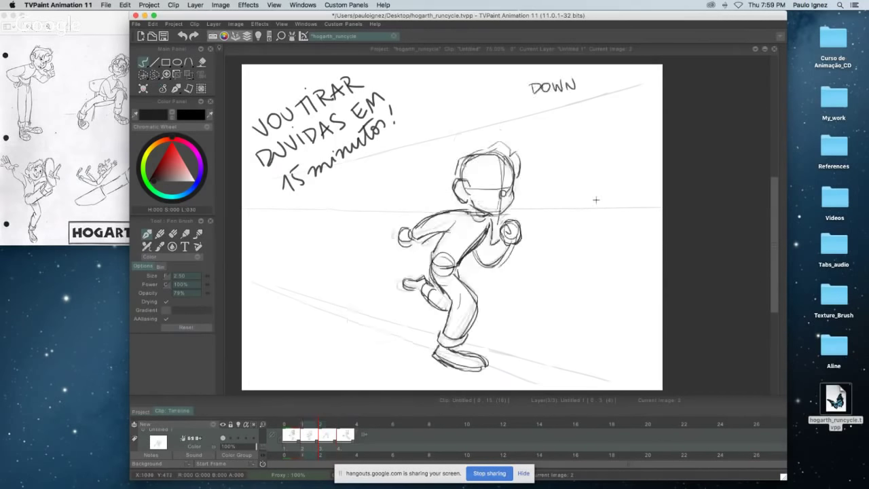
{"action": "key", "text": "Right"}
{"action": "key", "text": "Right"}
{"action": "key", "text": "Left"}
{"action": "key", "text": "Left"}
{"action": "key", "text": "Right"}
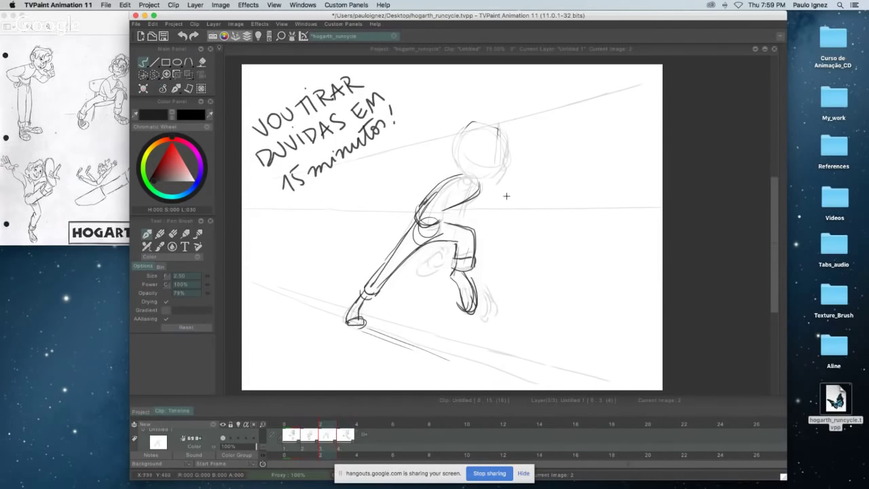
{"action": "key", "text": "Right"}
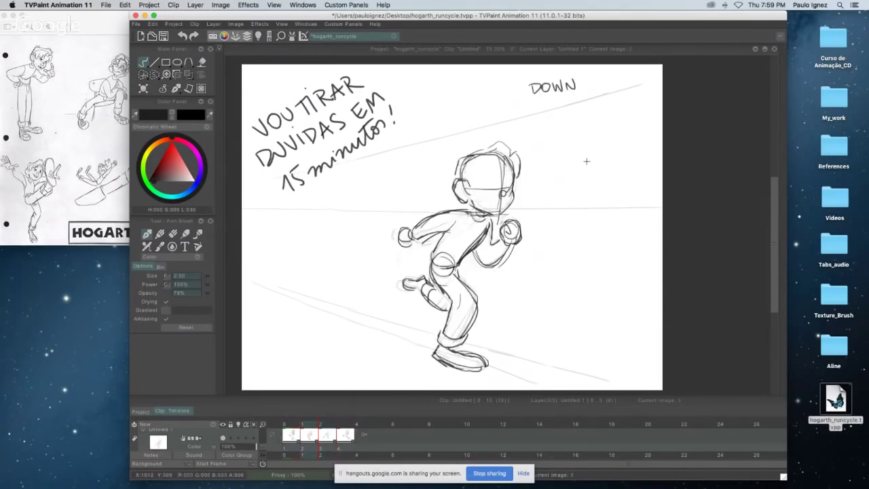
{"action": "key", "text": "Left"}
{"action": "key", "text": "Right"}
{"action": "key", "text": "Left"}
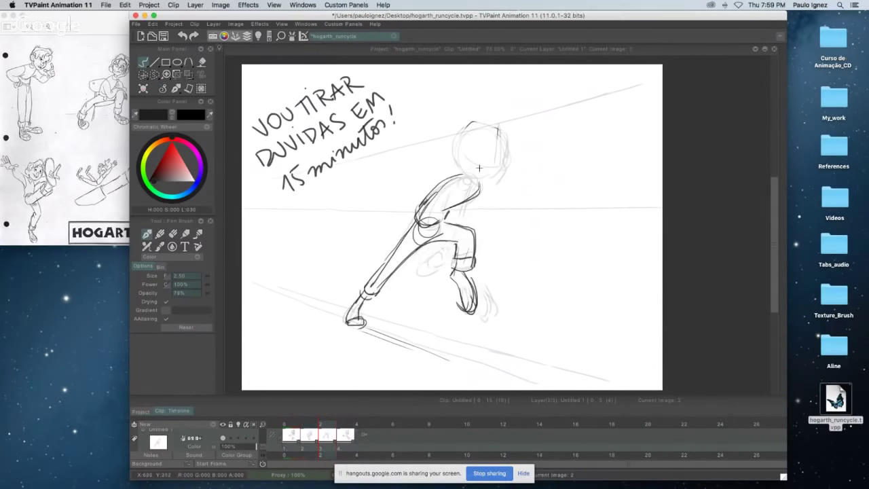
{"action": "key", "text": "Right"}
{"action": "key", "text": "Left"}
{"action": "key", "text": "Left"}
{"action": "key", "text": "Left"}
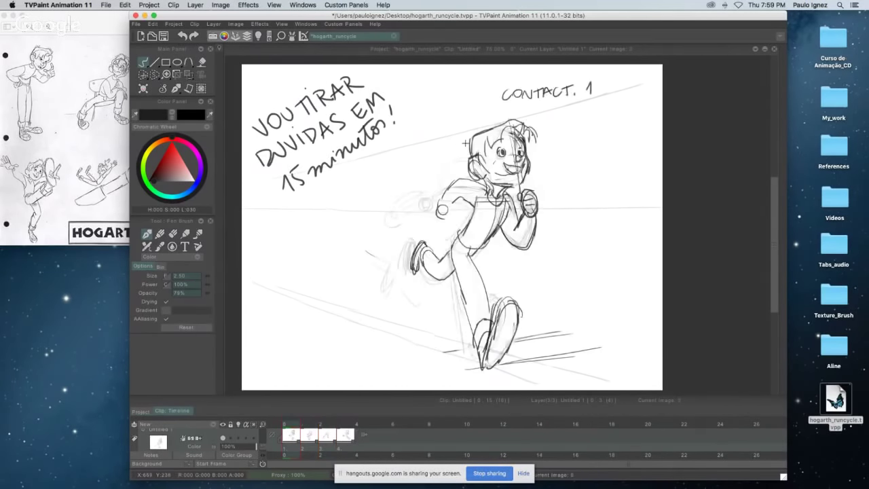
{"action": "key", "text": "Right"}
{"action": "key", "text": "Right"}
{"action": "key", "text": "Left"}
{"action": "key", "text": "Left"}
{"action": "key", "text": "Left"}
{"action": "key", "text": "Left"}
{"action": "key", "text": "Right"}
{"action": "key", "text": "Left"}
{"action": "key", "text": "Right"}
{"action": "key", "text": "Left"}
{"action": "key", "text": "Right"}
{"action": "key", "text": "Left"}
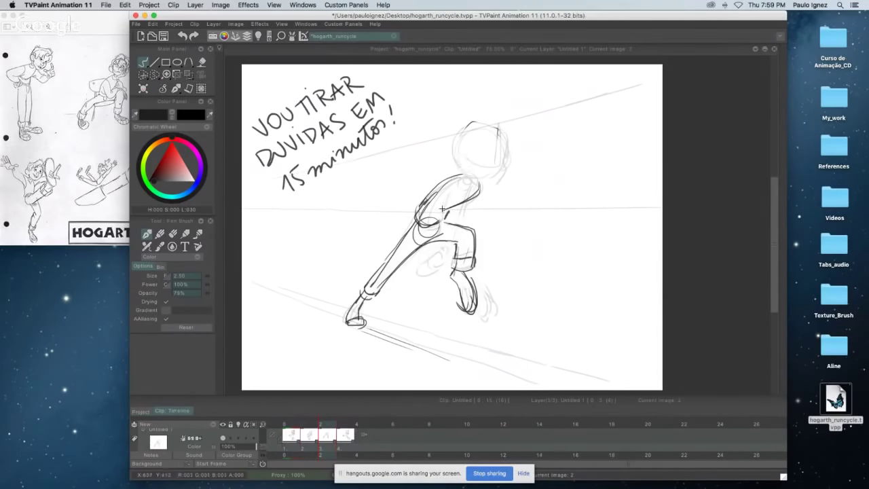
{"action": "key", "text": "Left"}
{"action": "key", "text": "Right"}
{"action": "key", "text": "Left"}
{"action": "key", "text": "Right"}
{"action": "key", "text": "Right"}
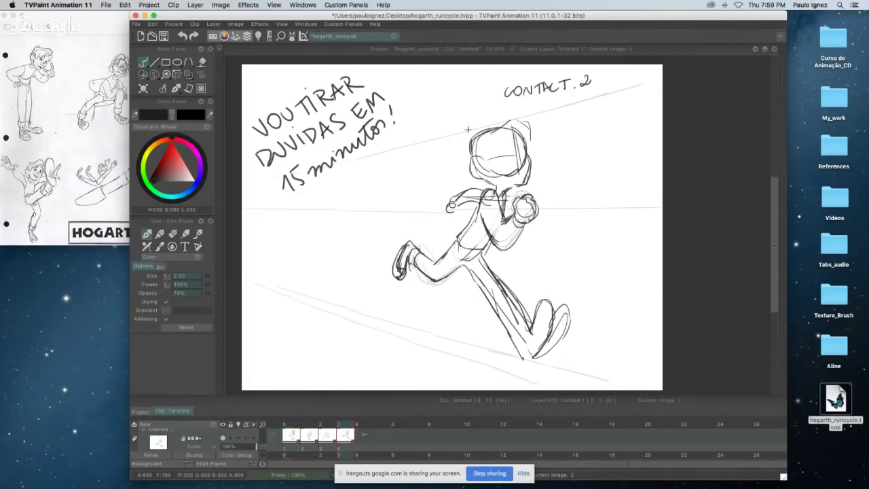
- Draw the push-off pose's head circle with the face's front contour and its cheek and chin line
{"action": "key", "text": "Left"}
{"action": "mouse_move", "coordinate": [482, 120]}
{"action": "left_mouse_down"}
{"action": "mouse_move", "coordinate": [458, 160]}
{"action": "mouse_move", "coordinate": [498, 133]}
{"action": "mouse_move", "coordinate": [475, 121]}
{"action": "mouse_move", "coordinate": [483, 117]}
{"action": "mouse_move", "coordinate": [505, 132]}
{"action": "mouse_move", "coordinate": [495, 166]}
{"action": "left_mouse_up"}
{"action": "mouse_move", "coordinate": [484, 119]}
{"action": "left_mouse_down"}
{"action": "mouse_move", "coordinate": [462, 133]}
{"action": "mouse_move", "coordinate": [459, 161]}
{"action": "mouse_move", "coordinate": [470, 164]}
{"action": "left_mouse_up"}
{"action": "key", "text": "Left"}
{"action": "key", "text": "Right"}
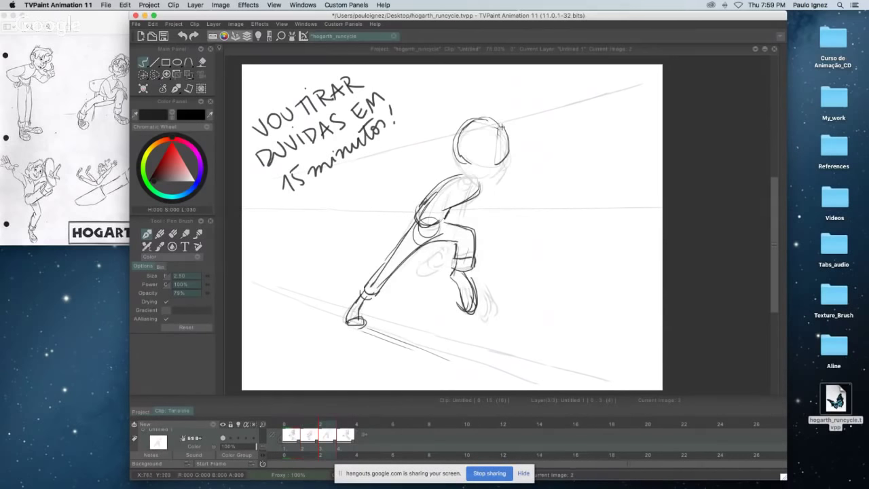
{"action": "mouse_move", "coordinate": [498, 137]}
{"action": "left_mouse_down"}
{"action": "mouse_move", "coordinate": [495, 176]}
{"action": "mouse_move", "coordinate": [497, 158]}
{"action": "left_mouse_up"}
{"action": "mouse_move", "coordinate": [501, 120]}
{"action": "left_mouse_down"}
{"action": "mouse_move", "coordinate": [510, 158]}
{"action": "mouse_move", "coordinate": [484, 177]}
{"action": "left_mouse_up"}
{"action": "left_click_drag", "start_coordinate": [508, 152], "coordinate": [496, 181]}
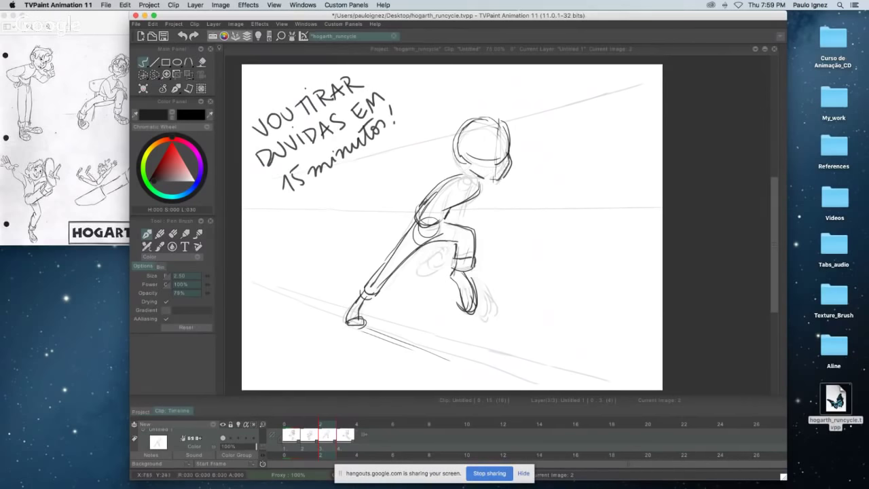
- Redraw the chin contour, close the jaw underneath, and firm up the back line to the neck, checking against the neighbouring pose
{"action": "key", "text": "Left"}
{"action": "key", "text": "Right"}
{"action": "key", "text": "super+z"}
{"action": "left_click_drag", "start_coordinate": [508, 153], "coordinate": [498, 179]}
{"action": "left_click_drag", "start_coordinate": [469, 170], "coordinate": [494, 181]}
{"action": "left_click_drag", "start_coordinate": [425, 201], "coordinate": [469, 169]}
{"action": "key", "text": "Left"}
{"action": "key", "text": "Right"}
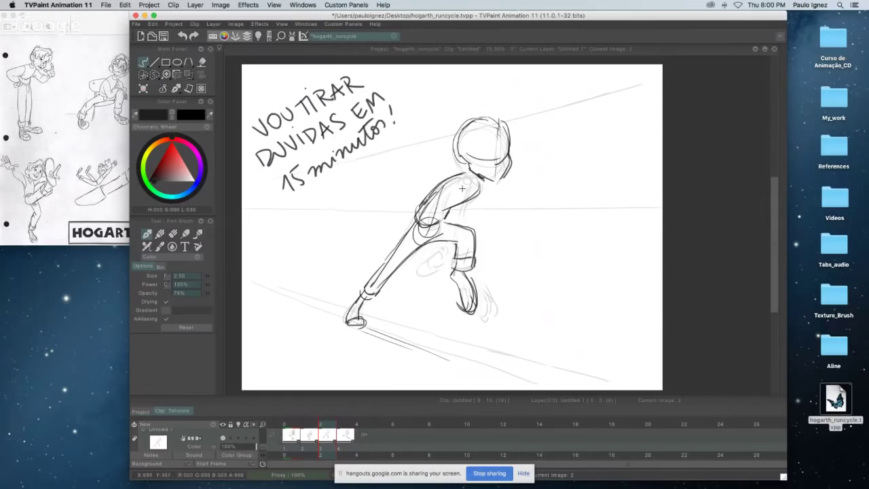
- Draw the near arm hanging across the torso to a fist below the hip, comparing it with the neighbouring poses
{"action": "mouse_move", "coordinate": [461, 189]}
{"action": "left_mouse_down"}
{"action": "mouse_move", "coordinate": [448, 244]}
{"action": "mouse_move", "coordinate": [435, 220]}
{"action": "mouse_move", "coordinate": [444, 189]}
{"action": "mouse_move", "coordinate": [432, 248]}
{"action": "mouse_move", "coordinate": [418, 256]}
{"action": "mouse_move", "coordinate": [439, 254]}
{"action": "mouse_move", "coordinate": [412, 259]}
{"action": "left_mouse_up"}
{"action": "key", "text": "Right"}
{"action": "key", "text": "Left"}
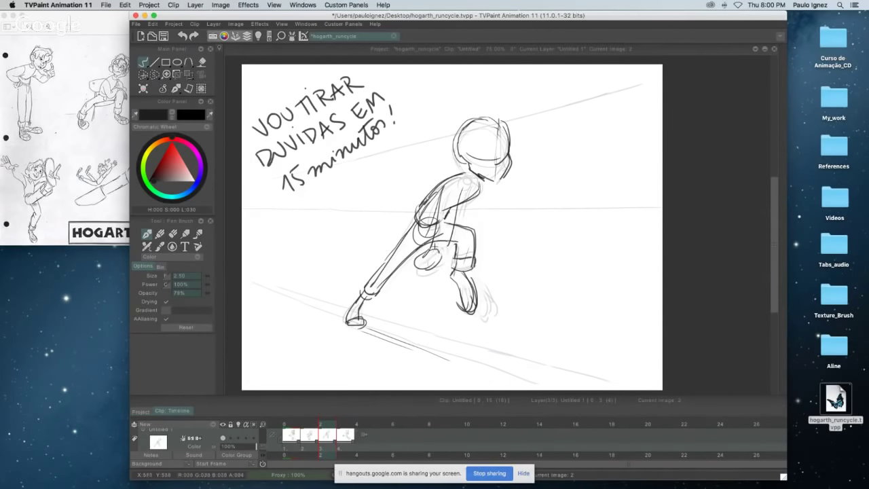
{"action": "key", "text": "Right"}
{"action": "key", "text": "Left"}
{"action": "left_click_drag", "start_coordinate": [467, 187], "coordinate": [446, 248]}
{"action": "mouse_move", "coordinate": [430, 254]}
{"action": "left_mouse_down"}
{"action": "mouse_move", "coordinate": [419, 270]}
{"action": "mouse_move", "coordinate": [435, 253]}
{"action": "mouse_move", "coordinate": [435, 267]}
{"action": "left_mouse_up"}
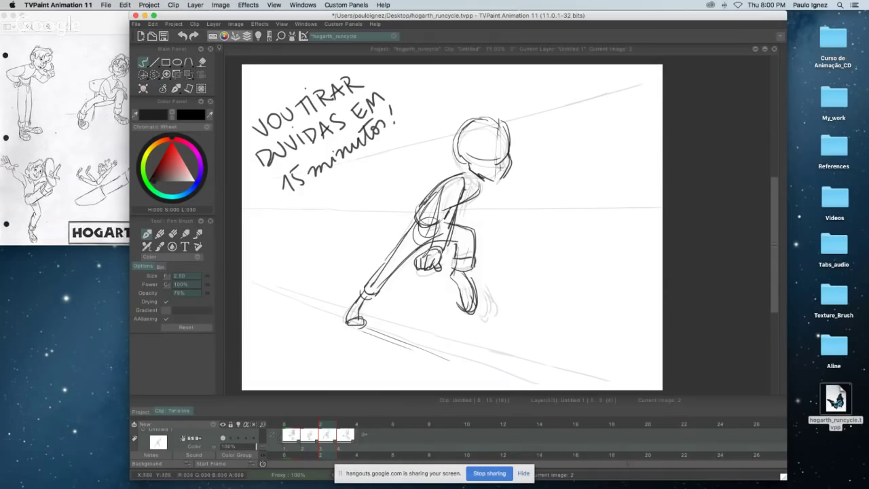
{"action": "key", "text": "Left"}
{"action": "key", "text": "Right"}
- Erase the rear leg's underside contour and redraw it from the ankle cuff up to the fist
{"action": "left_click", "coordinate": [172, 233]}
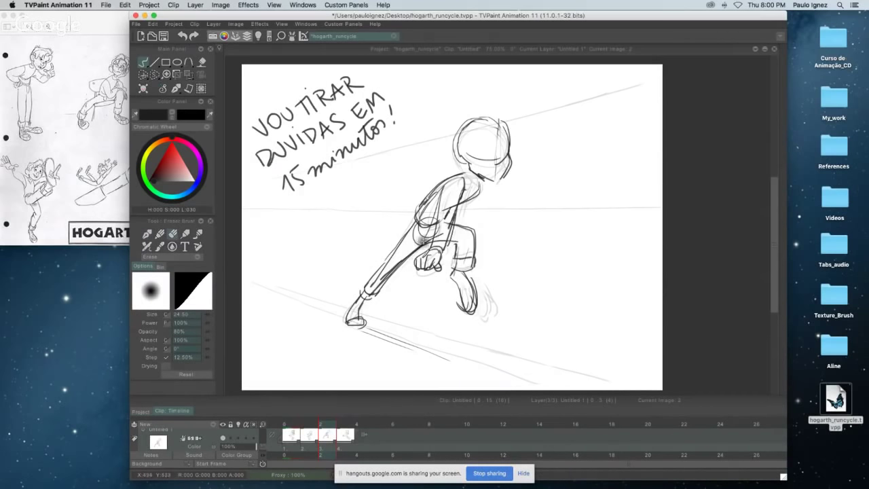
{"action": "left_click", "coordinate": [147, 235]}
{"action": "left_click", "coordinate": [146, 234]}
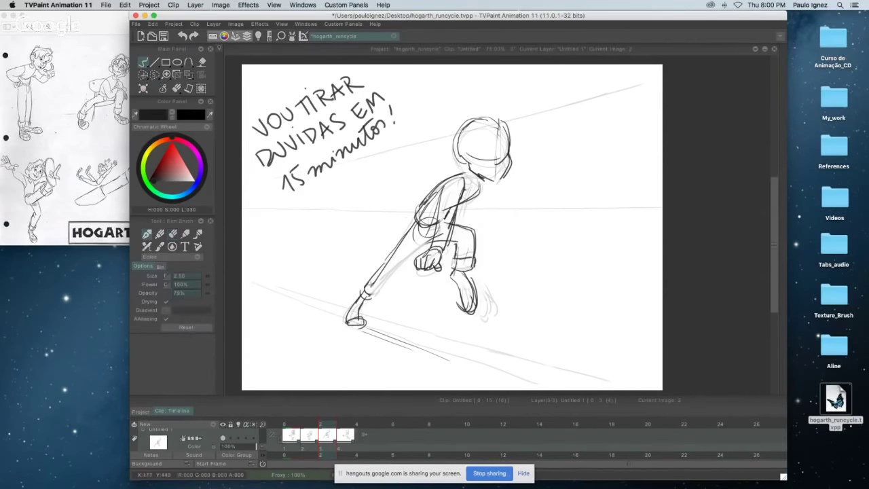
{"action": "left_click_drag", "start_coordinate": [370, 293], "coordinate": [421, 244]}
{"action": "key", "text": "super+z"}
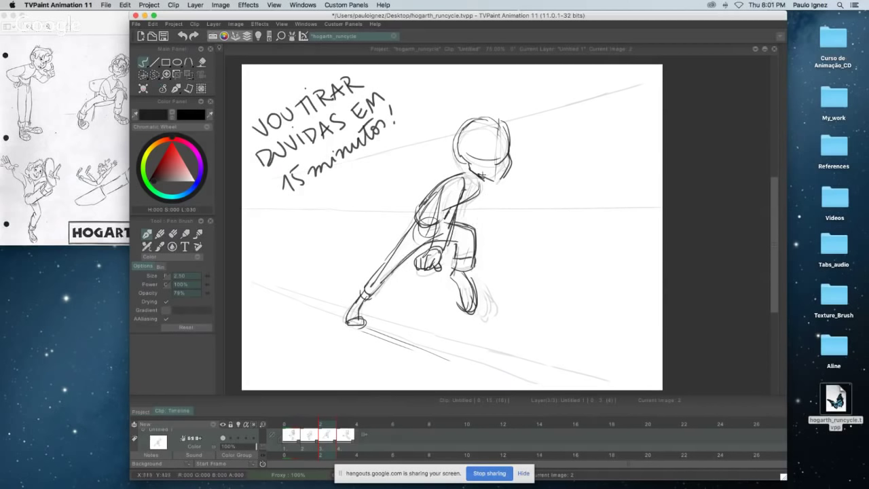
- Sketch the angular hair outline over the head, undoing the first front-hair strokes and checking against the Down pose
{"action": "key", "text": "Left"}
{"action": "key", "text": "Right"}
{"action": "left_click_drag", "start_coordinate": [504, 120], "coordinate": [500, 146]}
{"action": "key", "text": "ctrl+z"}
{"action": "key", "text": "Left"}
{"action": "key", "text": "Right"}
{"action": "left_click_drag", "start_coordinate": [504, 117], "coordinate": [512, 151]}
{"action": "key", "text": "ctrl+z"}
{"action": "mouse_move", "coordinate": [485, 113]}
{"action": "left_mouse_down"}
{"action": "mouse_move", "coordinate": [508, 122]}
{"action": "mouse_move", "coordinate": [509, 148]}
{"action": "mouse_move", "coordinate": [502, 162]}
{"action": "mouse_move", "coordinate": [460, 157]}
{"action": "mouse_move", "coordinate": [467, 158]}
{"action": "left_mouse_up"}
{"action": "mouse_move", "coordinate": [461, 114]}
{"action": "left_mouse_down"}
{"action": "mouse_move", "coordinate": [512, 109]}
{"action": "mouse_move", "coordinate": [502, 115]}
{"action": "mouse_move", "coordinate": [513, 133]}
{"action": "left_mouse_up"}
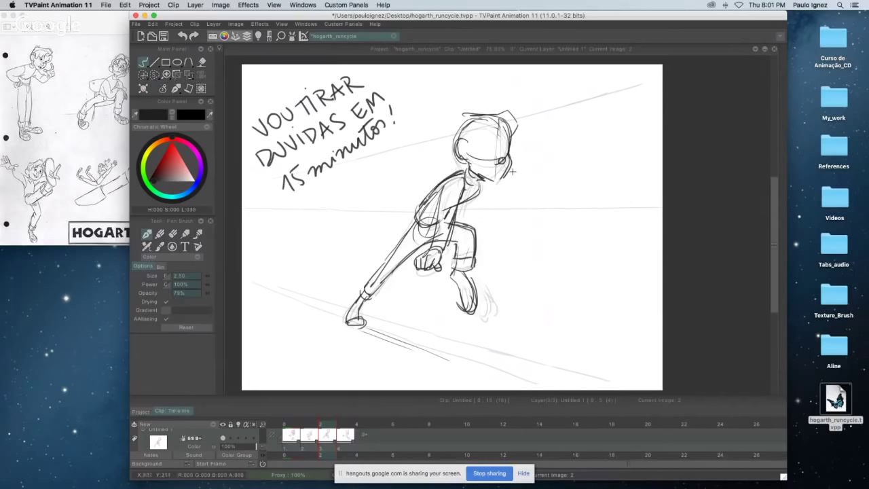
- Flip between the push-off, Down and Contact 1 drawings to check the head and body motion
{"action": "key", "text": "Left"}
{"action": "key", "text": "Right"}
{"action": "key", "text": "Left"}
{"action": "key", "text": "Right"}
{"action": "key", "text": "Left"}
{"action": "key", "text": "Left"}
{"action": "key", "text": "Right"}
{"action": "key", "text": "Right"}
{"action": "key", "text": "Left"}
{"action": "key", "text": "Left"}
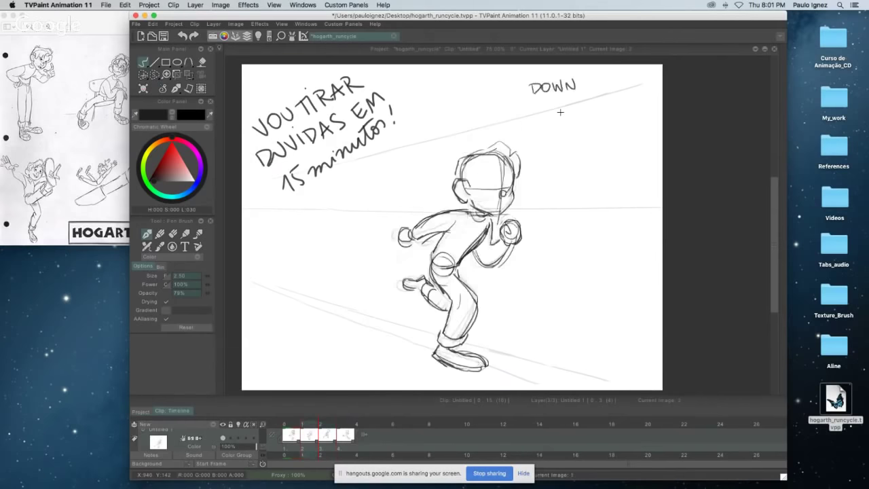
{"action": "key", "text": "Right"}
{"action": "key", "text": "Right"}
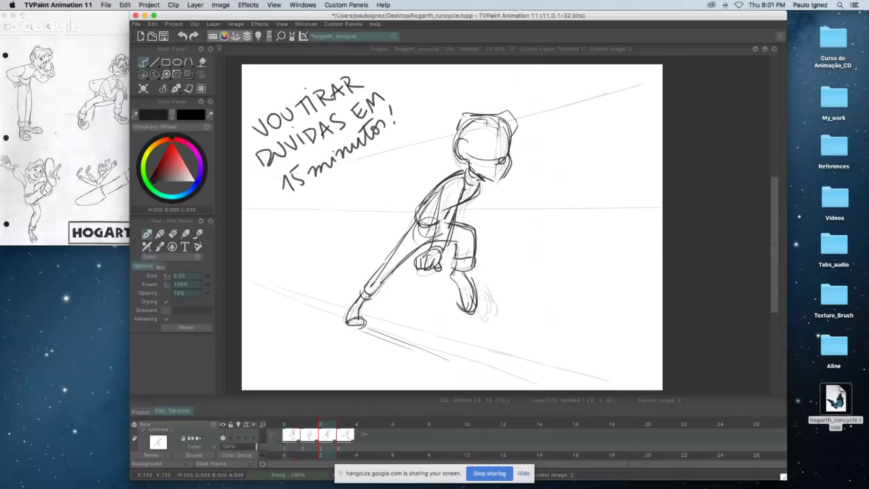
{"action": "key", "text": "Left"}
{"action": "key", "text": "Right"}
{"action": "key", "text": "Left"}
{"action": "key", "text": "Left"}
{"action": "key", "text": "Right"}
{"action": "key", "text": "Right"}
{"action": "key", "text": "Left"}
{"action": "key", "text": "Left"}
{"action": "key", "text": "Right"}
{"action": "key", "text": "Right"}
- Add the front hair tuft over the forehead and compare it with the neighbouring pose
{"action": "mouse_move", "coordinate": [492, 113]}
{"action": "left_mouse_down"}
{"action": "mouse_move", "coordinate": [520, 117]}
{"action": "mouse_move", "coordinate": [512, 145]}
{"action": "left_mouse_up"}
{"action": "key", "text": "Left"}
{"action": "key", "text": "Right"}
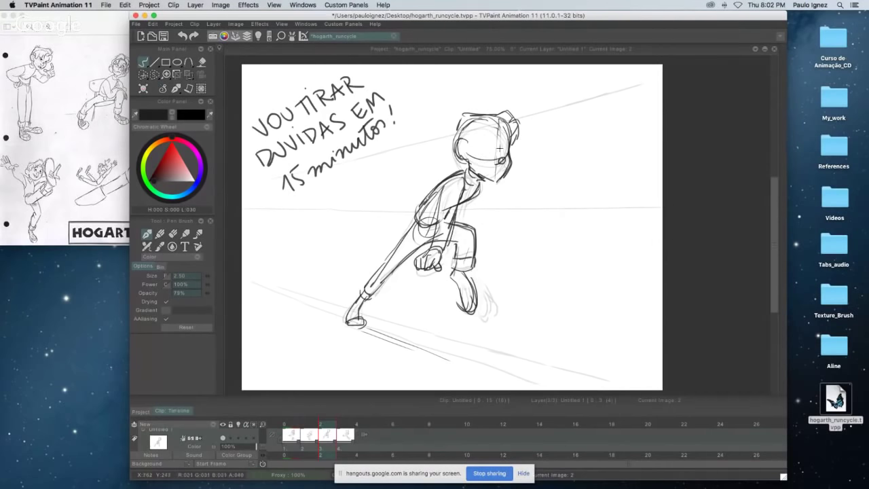
- Review the run by flipping repeatedly through the Contact 1, Down and finished push-off poses
{"action": "left_click", "coordinate": [173, 235]}
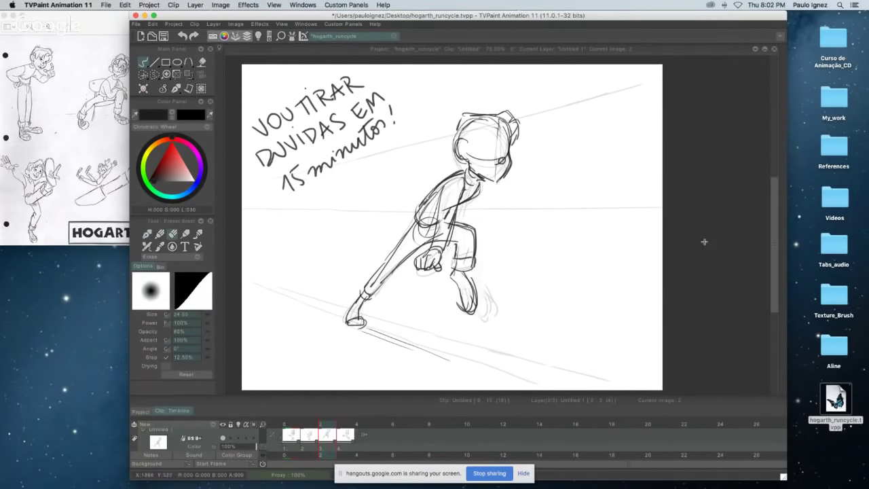
{"action": "key", "text": "Left"}
{"action": "key", "text": "Left"}
{"action": "key", "text": "Right"}
{"action": "key", "text": "Right"}
{"action": "key", "text": "Left"}
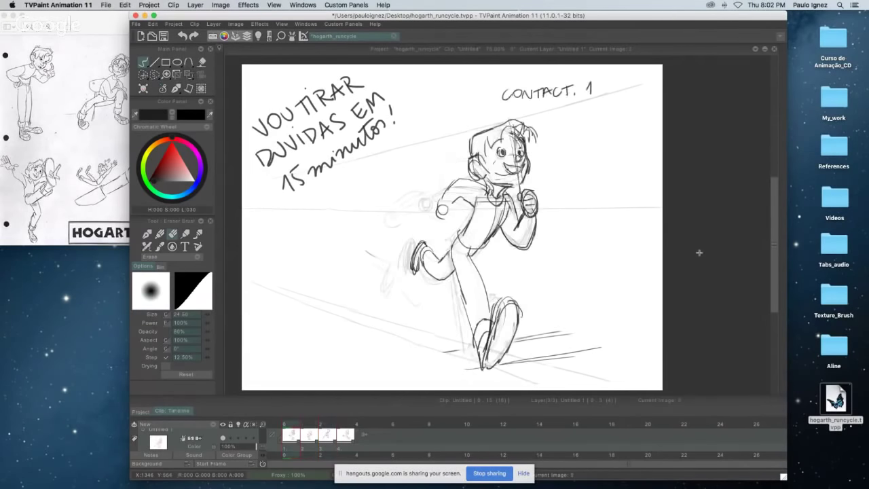
{"action": "key", "text": "Right"}
{"action": "left_click", "coordinate": [156, 234]}
{"action": "key", "text": "Right"}
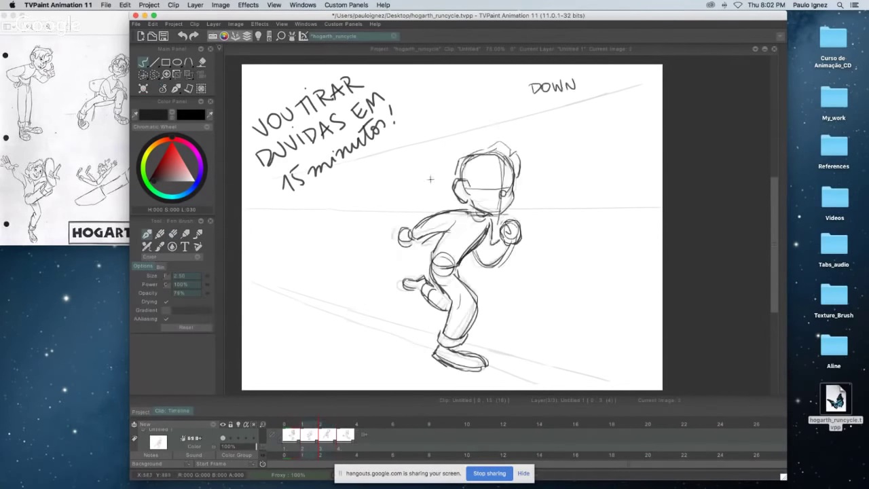
{"action": "key", "text": "Left"}
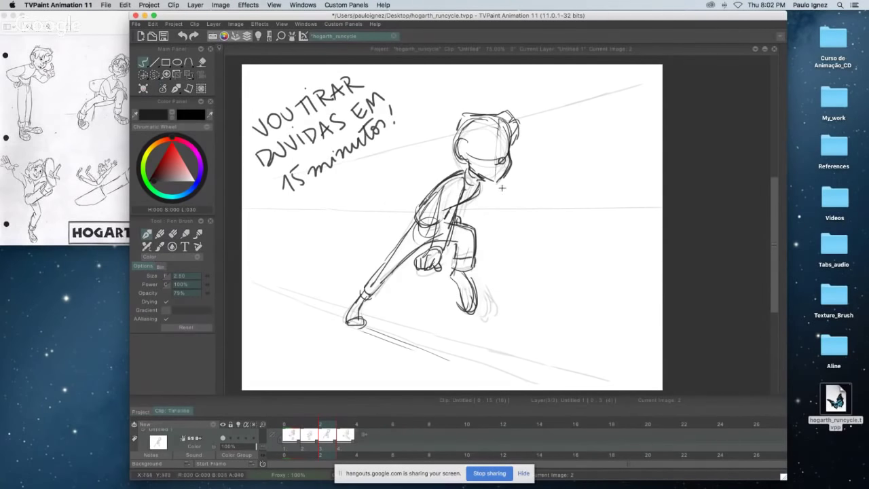
{"action": "key", "text": "Left"}
{"action": "key", "text": "Right"}
{"action": "key", "text": "Left"}
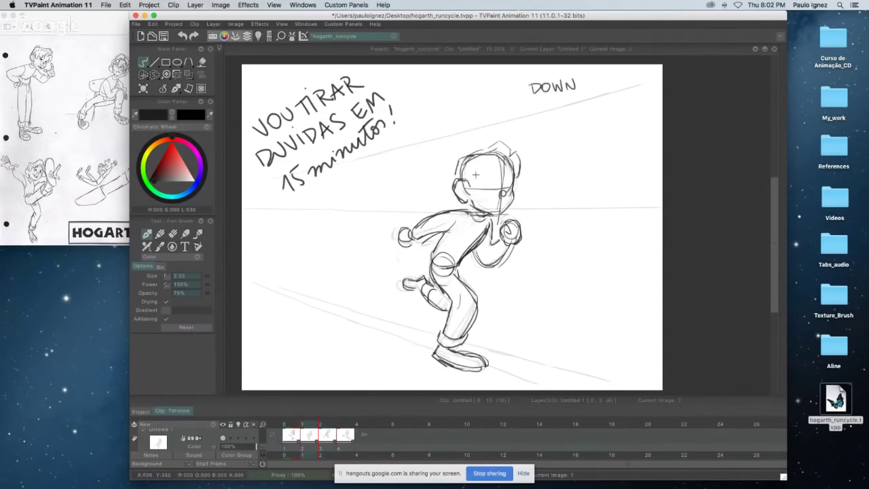
{"action": "key", "text": "Right"}
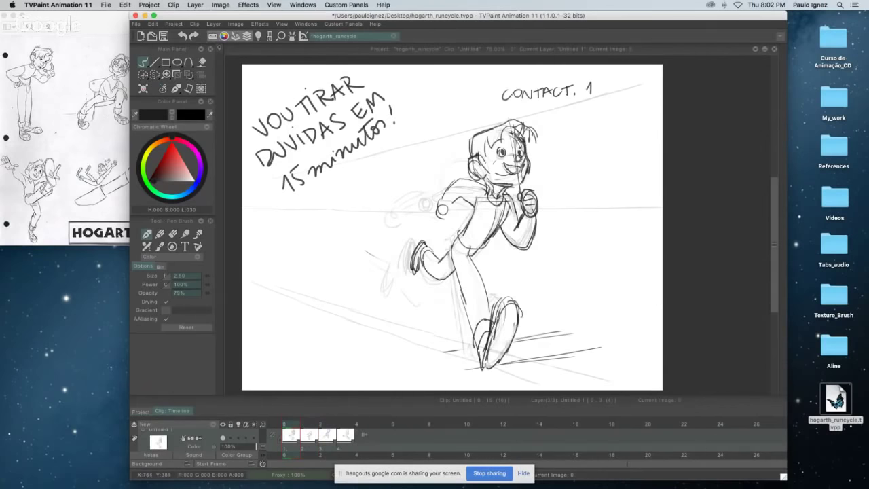
{"action": "key", "text": "Left"}
{"action": "key", "text": "Left"}
{"action": "key", "text": "Right"}
{"action": "key", "text": "Left"}
{"action": "key", "text": "Right"}
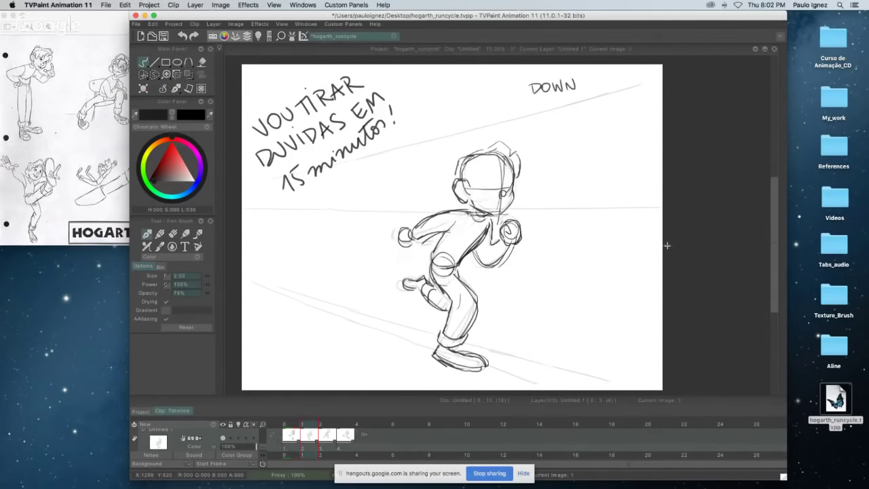
{"action": "key", "text": "Left"}
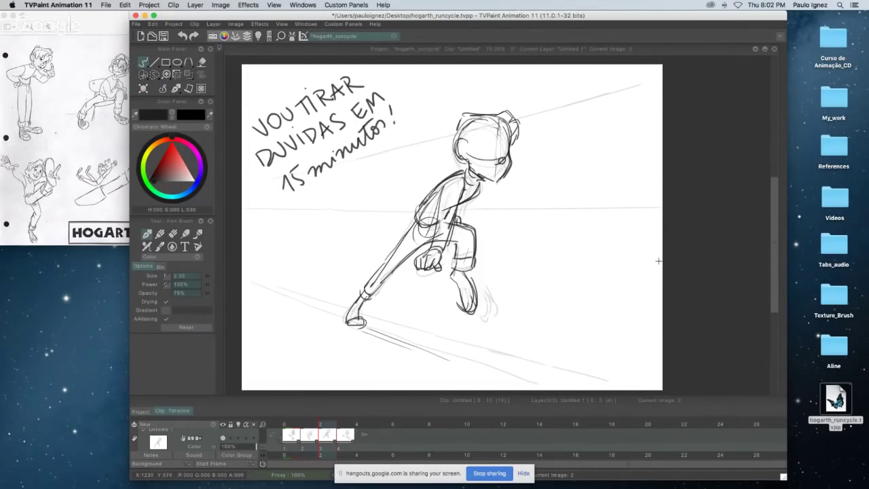
{"action": "key", "text": "Right"}
{"action": "key", "text": "Left"}
{"action": "key", "text": "Right"}
{"action": "key", "text": "Left"}
{"action": "key", "text": "Right"}
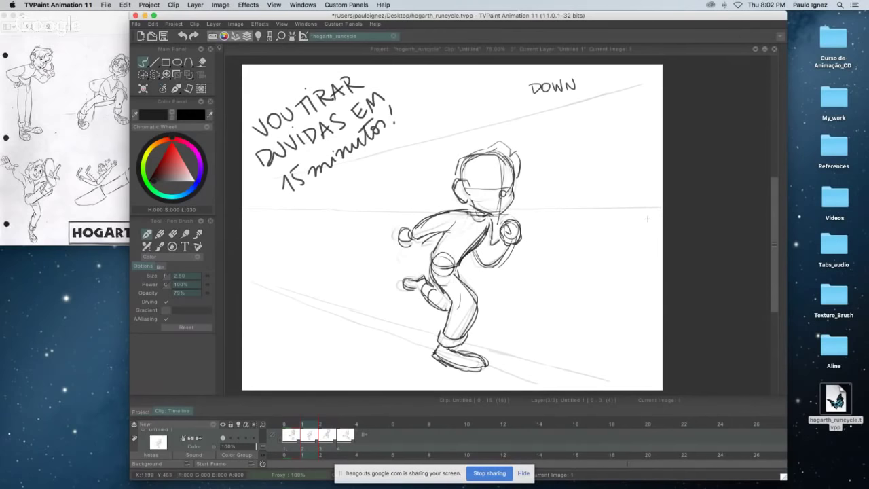
{"action": "key", "text": "Right"}
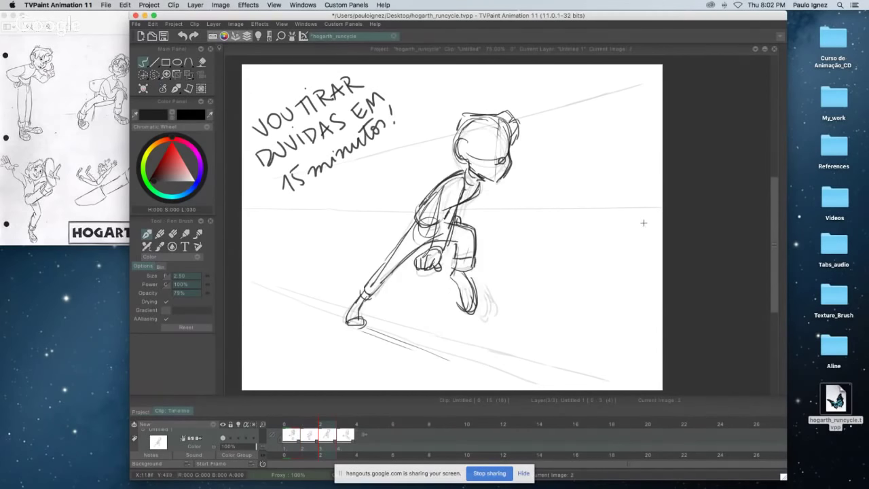
- Save the project and switch to the Hogarth model sheet in Preview, moving and enlarging its window over the canvas
{"action": "key", "text": "super+s"}
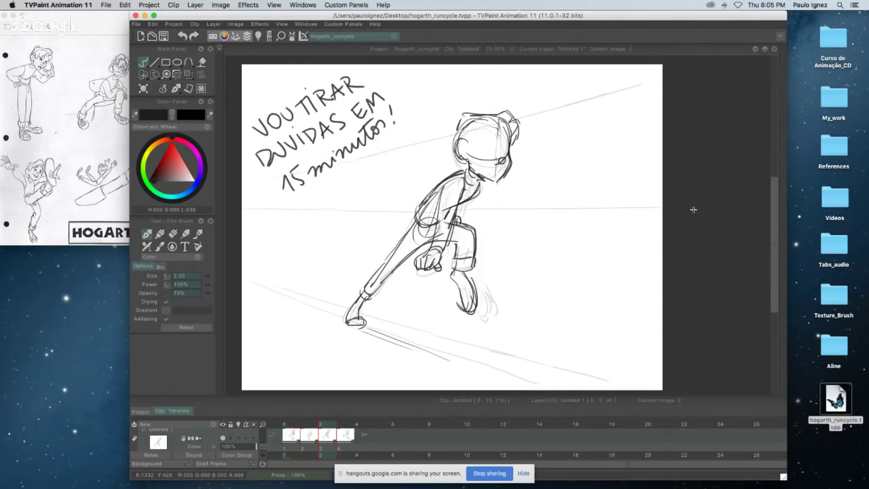
{"action": "left_click", "coordinate": [66, 42]}
{"action": "left_click_drag", "start_coordinate": [67, 17], "coordinate": [184, 49]}
{"action": "left_click_drag", "start_coordinate": [439, 277], "coordinate": [583, 355]}
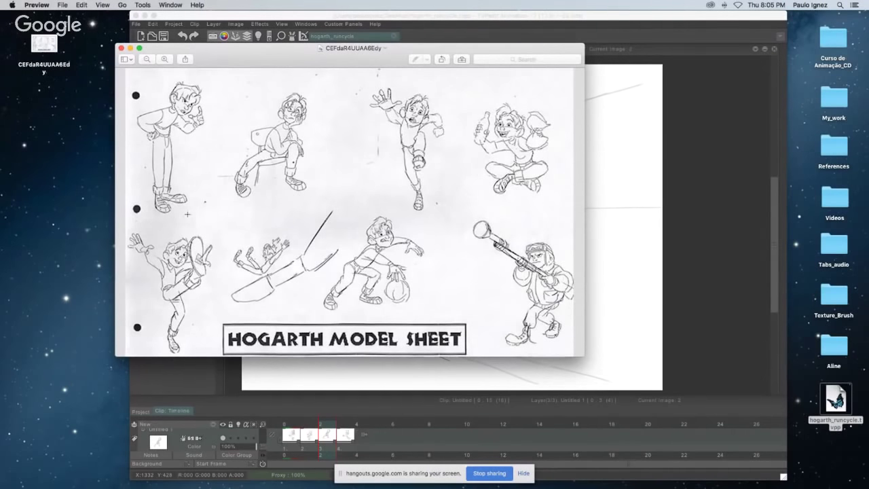
- Move the Hogarth model sheet beside the canvas and switch back to TVPaint
{"action": "left_click_drag", "start_coordinate": [520, 50], "coordinate": [389, 17]}
{"action": "left_click", "coordinate": [520, 222]}
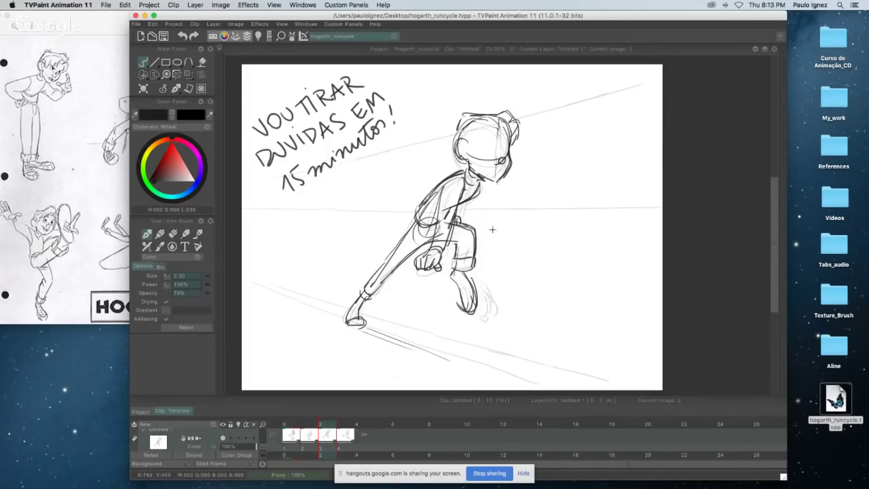
- Lighten the torso and jaw lines of the push-off pose with an eraser sized about 22.5, comparing with the neighbouring drawings
{"action": "left_click", "coordinate": [173, 233]}
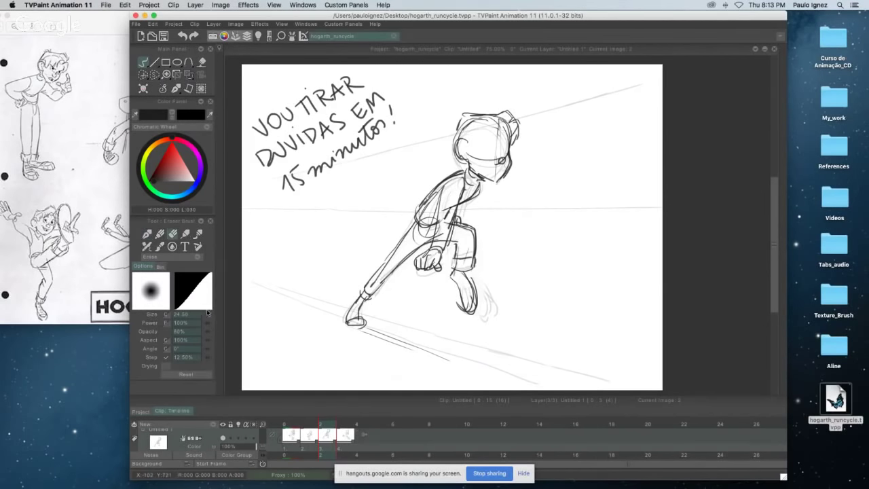
{"action": "left_click_drag", "start_coordinate": [209, 314], "coordinate": [205, 314]}
{"action": "left_click_drag", "start_coordinate": [453, 199], "coordinate": [446, 211]}
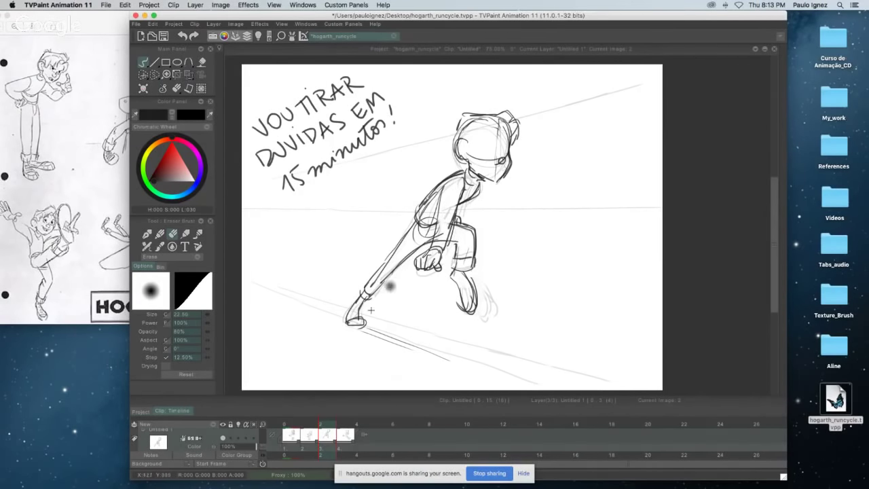
{"action": "key", "text": "Right"}
{"action": "key", "text": "Left"}
{"action": "key", "text": "Left"}
{"action": "key", "text": "Left"}
{"action": "key", "text": "Right"}
{"action": "key", "text": "Right"}
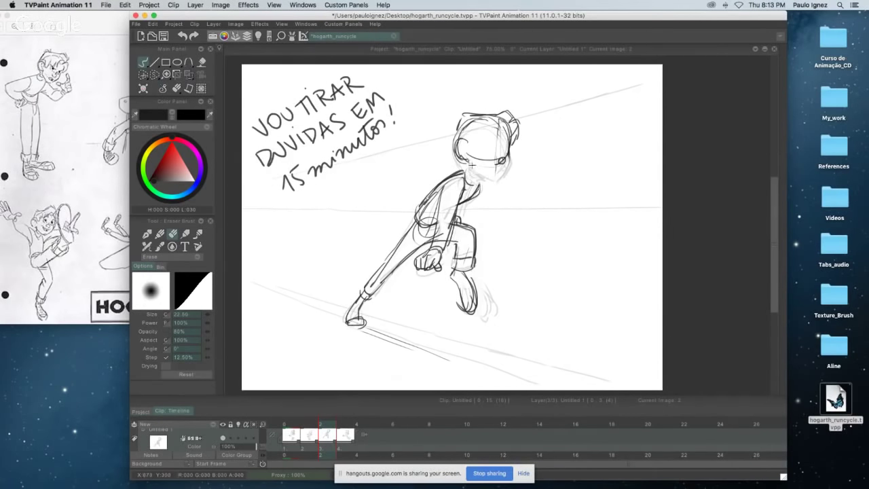
- Redraw the push-off pose's ear and jaw with the Pen brush and check the drawing mirrored
{"action": "left_click", "coordinate": [146, 233]}
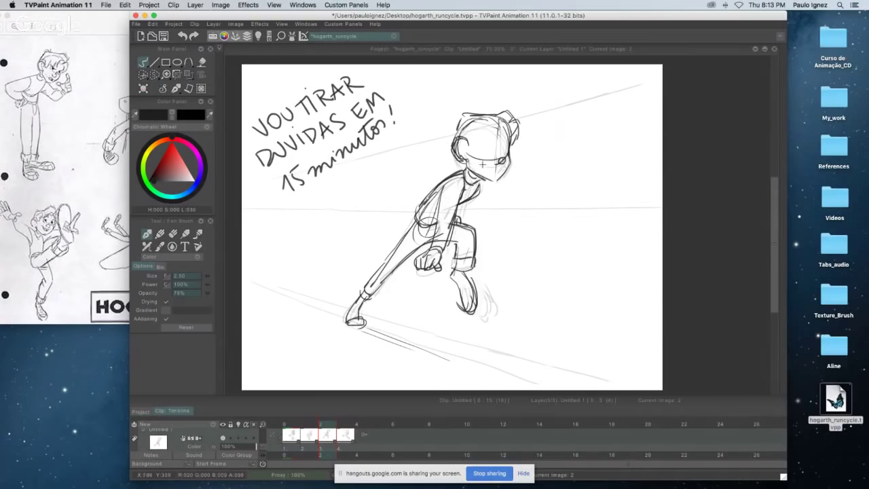
{"action": "key", "text": "h"}
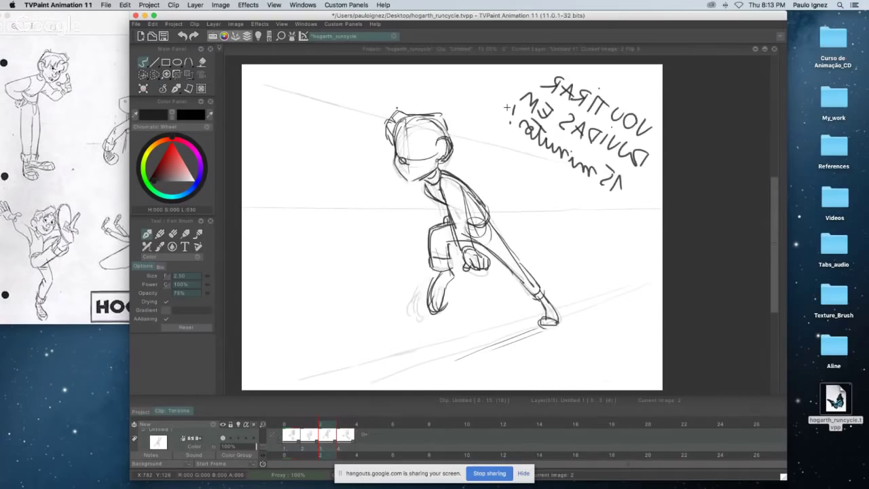
{"action": "key", "text": "ctrl+h"}
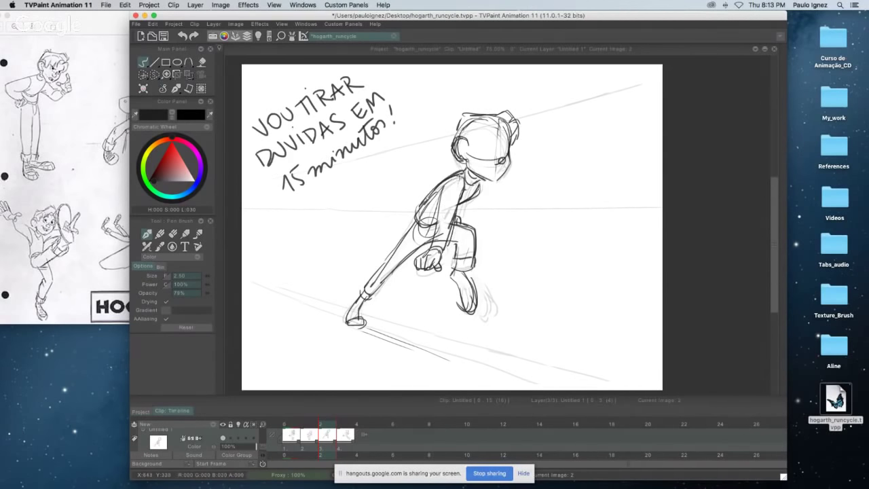
- Touch up the chest line and redraw the raised foot of the push-off pose, comparing it with the preceding drawings
{"action": "key", "text": "Left"}
{"action": "key", "text": "Right"}
{"action": "left_click_drag", "start_coordinate": [465, 179], "coordinate": [459, 202]}
{"action": "mouse_move", "coordinate": [455, 285]}
{"action": "left_mouse_down"}
{"action": "mouse_move", "coordinate": [464, 312]}
{"action": "mouse_move", "coordinate": [473, 307]}
{"action": "left_mouse_up"}
{"action": "left_click_drag", "start_coordinate": [460, 296], "coordinate": [474, 312]}
{"action": "key", "text": "Left"}
{"action": "key", "text": "Right"}
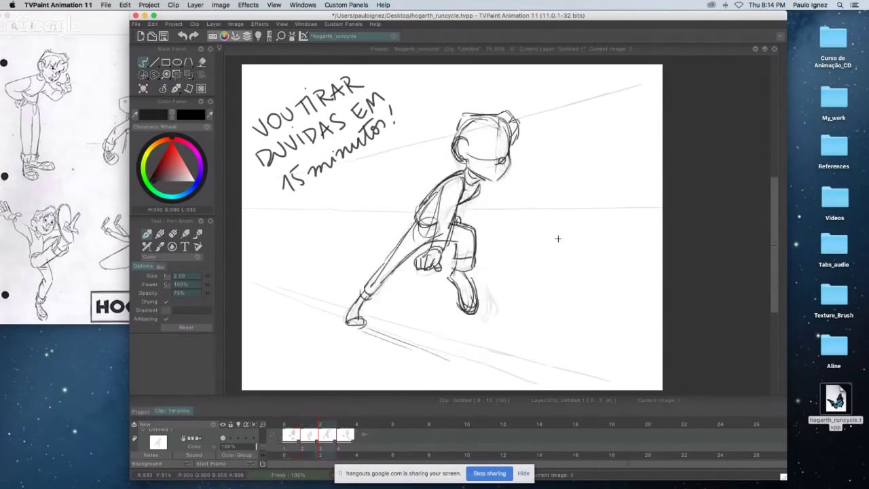
{"action": "key", "text": "Left"}
{"action": "key", "text": "Right"}
{"action": "key", "text": "Left"}
{"action": "key", "text": "Left"}
{"action": "key", "text": "Right"}
{"action": "key", "text": "Right"}
- Insert a blank drawing between the push-off and Contact 2 poses and turn on the light table for the neighbouring drawings
{"action": "left_click_drag", "start_coordinate": [335, 439], "coordinate": [352, 439]}
{"action": "left_click", "coordinate": [345, 431]}
{"action": "left_click", "coordinate": [345, 433]}
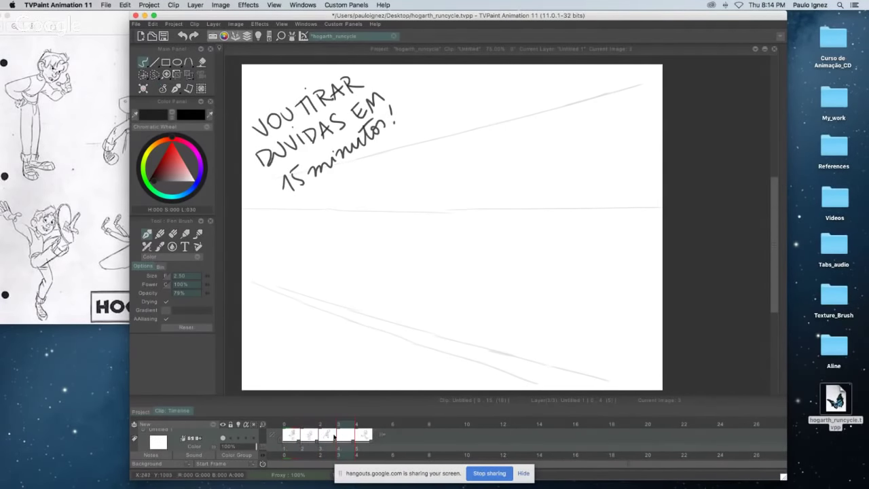
{"action": "left_click", "coordinate": [239, 437]}
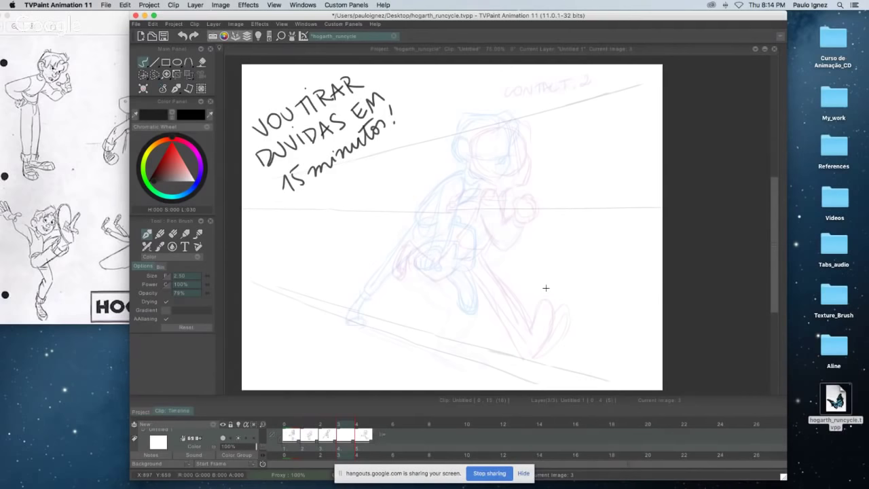
{"action": "left_click_drag", "start_coordinate": [634, 16], "coordinate": [604, 9]}
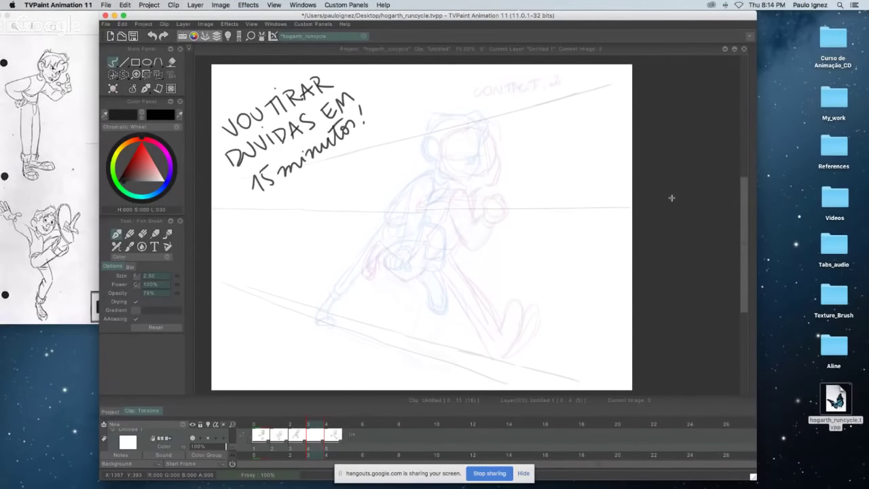
- Compare the blank in-between with the push-off and Down poses, and examine the push-off pose mirrored
{"action": "key", "text": "Left"}
{"action": "key", "text": "Right"}
{"action": "key", "text": "Left"}
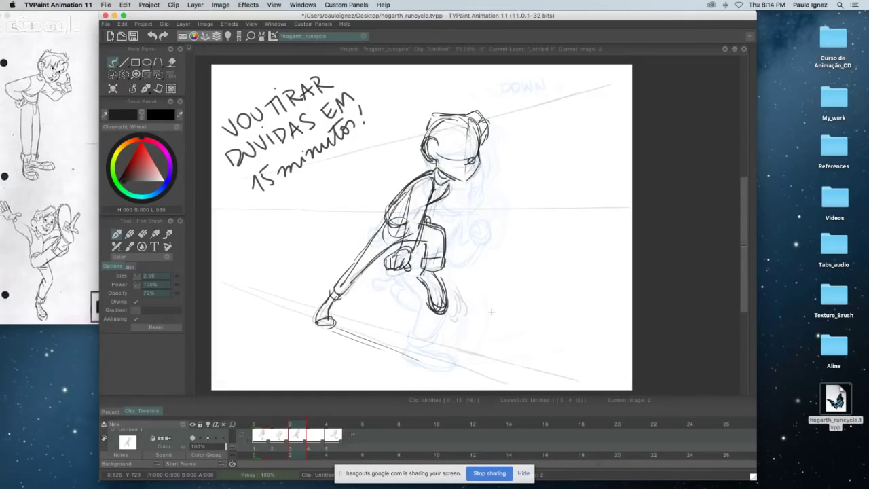
{"action": "key", "text": "Left"}
{"action": "key", "text": "Right"}
{"action": "key", "text": "Right"}
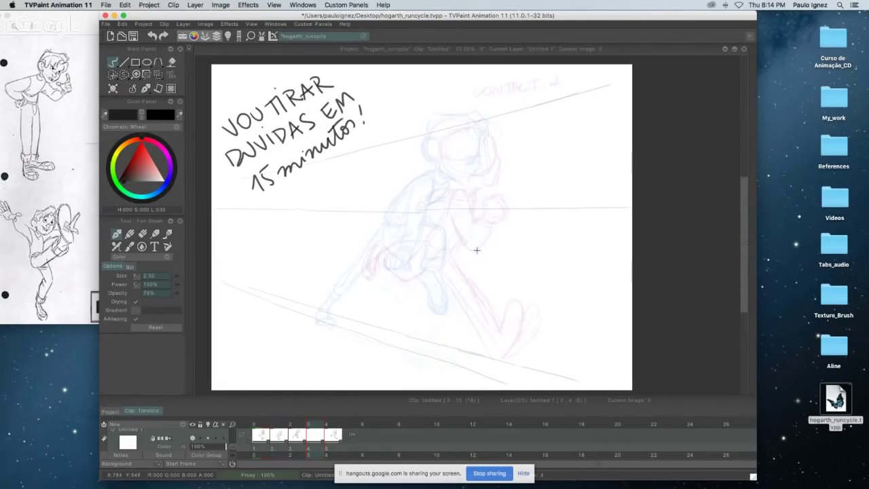
{"action": "key", "text": "Left"}
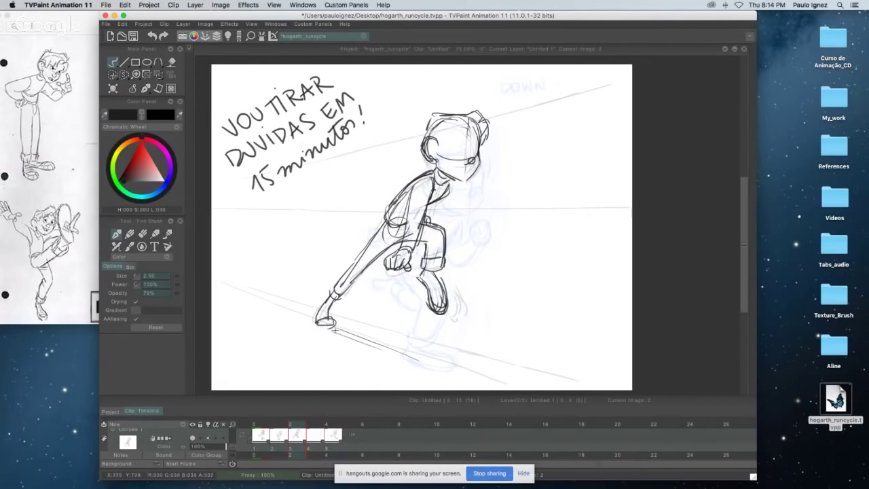
{"action": "key", "text": "h"}
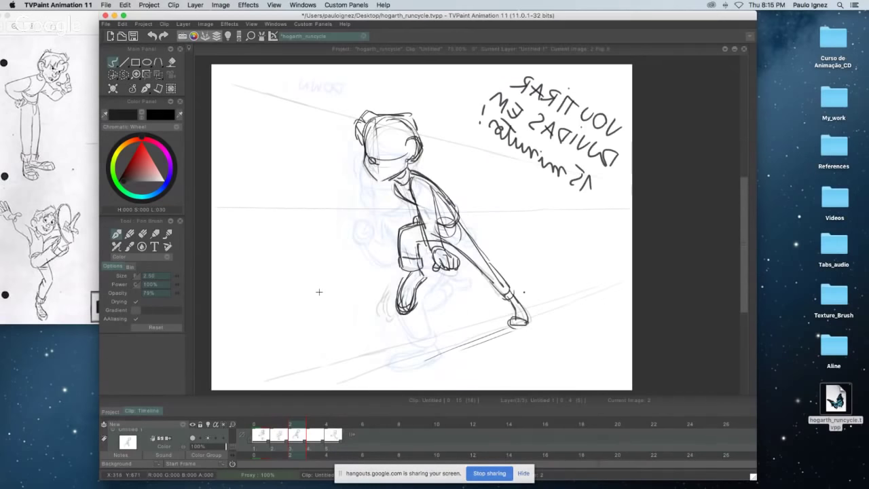
{"action": "key", "text": "m"}
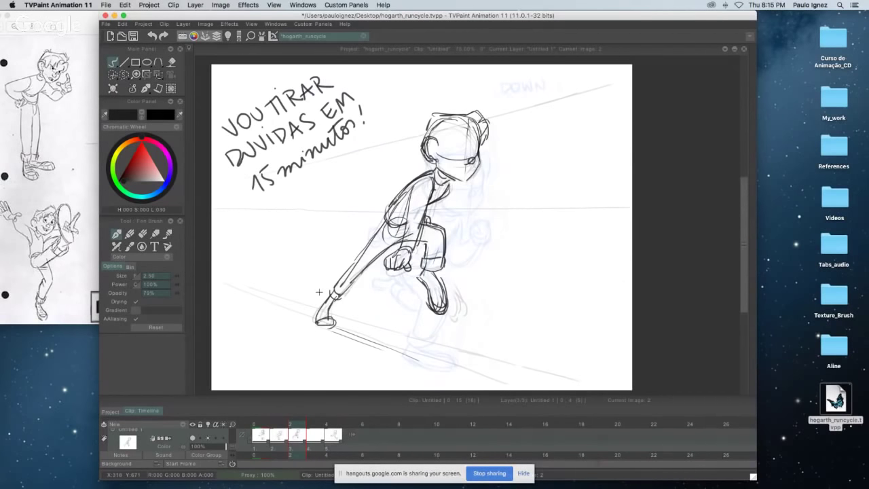
{"action": "key", "text": "Right"}
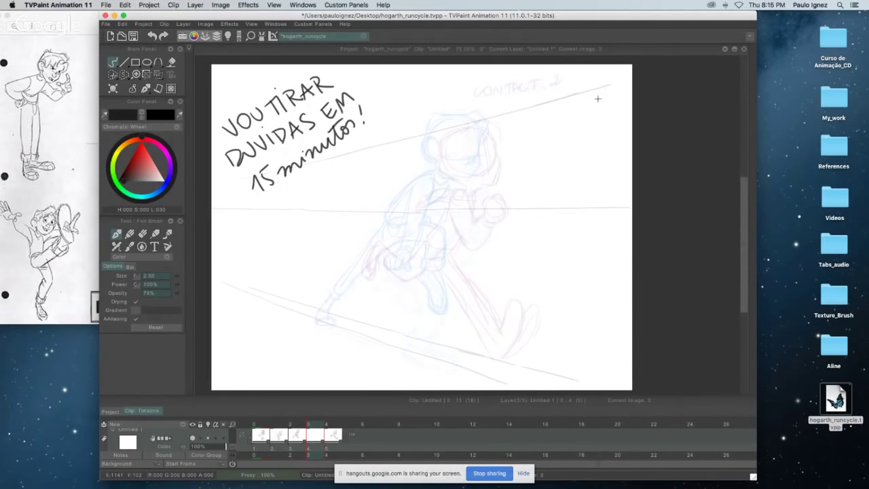
- Undo a test stroke on the blank drawing and flip through the Contact 1, Down and push-off poses to study the motion
{"action": "left_click_drag", "start_coordinate": [602, 87], "coordinate": [601, 126]}
{"action": "key", "text": "super+z"}
{"action": "key", "text": "Left"}
{"action": "key", "text": "Left"}
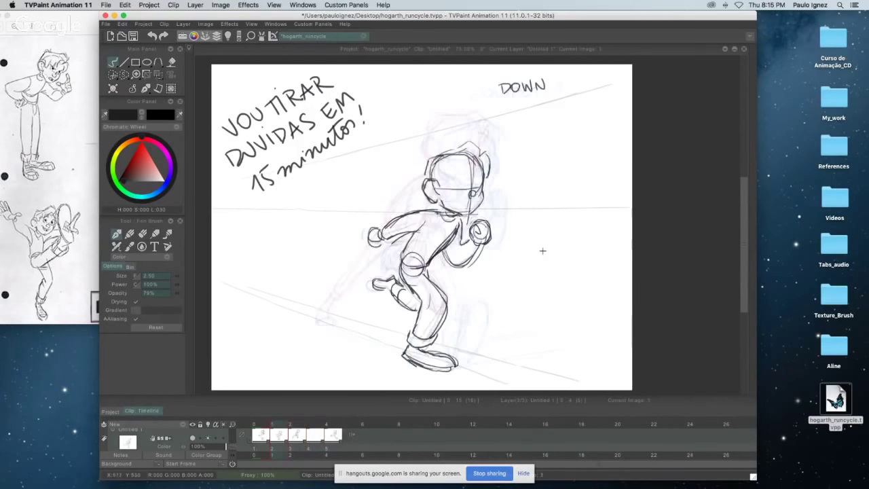
{"action": "key", "text": "Right"}
{"action": "key", "text": "Right"}
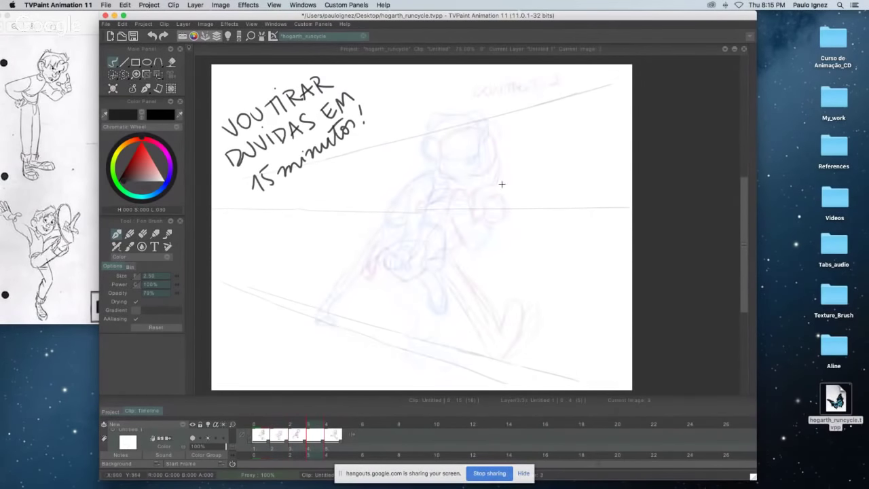
{"action": "key", "text": "Left"}
{"action": "key", "text": "Left"}
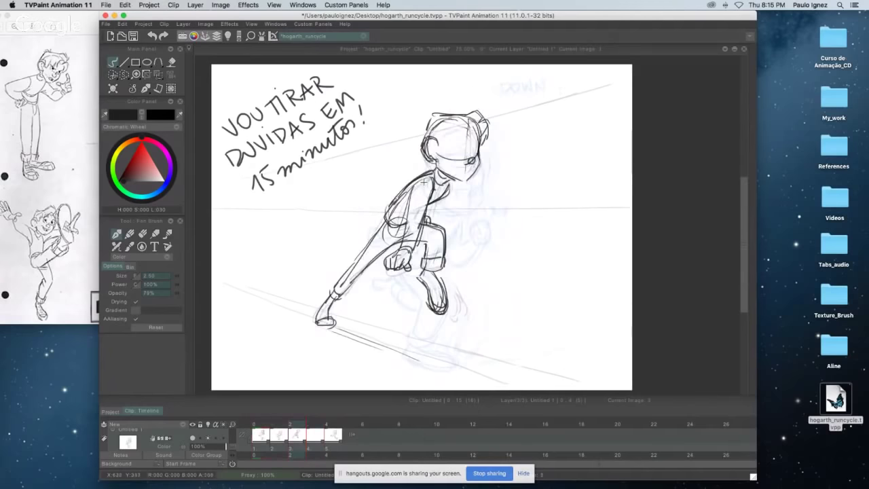
{"action": "key", "text": "Left"}
{"action": "key", "text": "Right"}
{"action": "key", "text": "Left"}
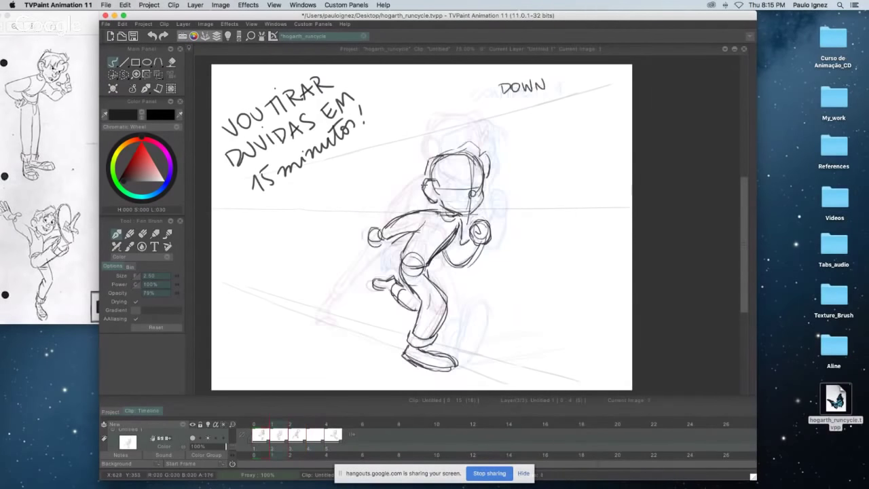
{"action": "key", "text": "Left"}
{"action": "key", "text": "Right"}
{"action": "key", "text": "Left"}
{"action": "key", "text": "Right"}
{"action": "key", "text": "Left"}
{"action": "key", "text": "Left"}
{"action": "key", "text": "Right"}
{"action": "key", "text": "Right"}
{"action": "key", "text": "Right"}
{"action": "key", "text": "Left"}
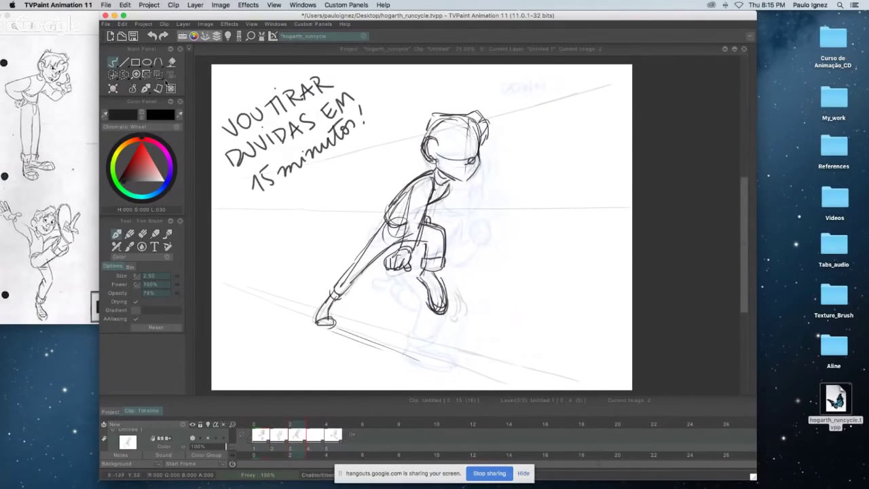
- Transform the push-off drawing with Panning X at -18 and scale at 98.33%, and compare it with the Down pose
{"action": "left_click", "coordinate": [159, 74]}
{"action": "left_click_drag", "start_coordinate": [466, 208], "coordinate": [461, 208]}
{"action": "left_click_drag", "start_coordinate": [484, 110], "coordinate": [482, 112]}
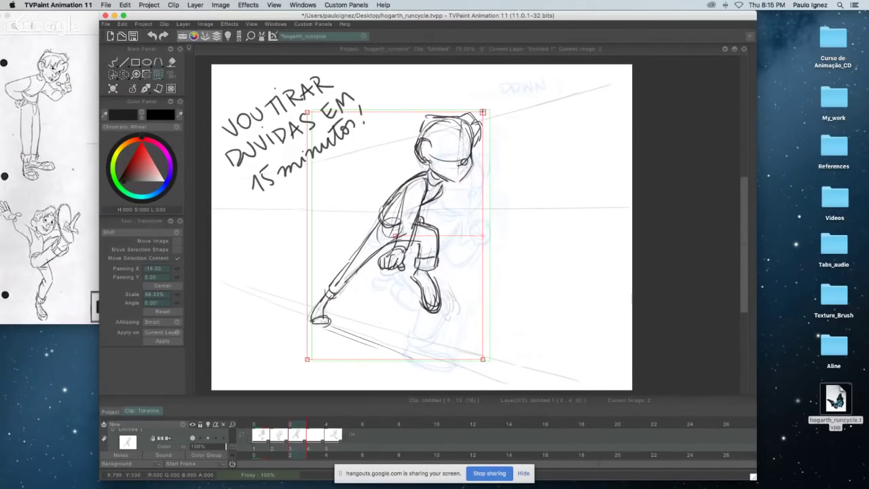
{"action": "key", "text": "Return"}
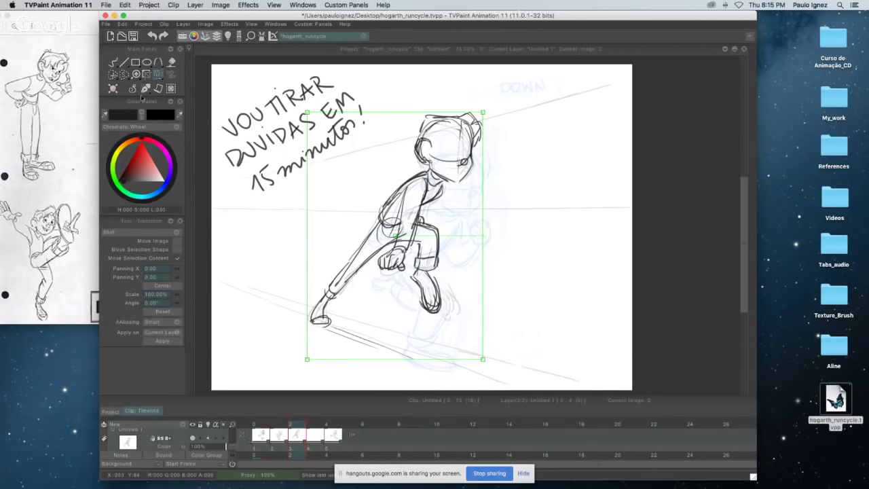
{"action": "left_click", "coordinate": [132, 89]}
{"action": "left_click", "coordinate": [144, 93]}
{"action": "key", "text": "Left"}
{"action": "key", "text": "Right"}
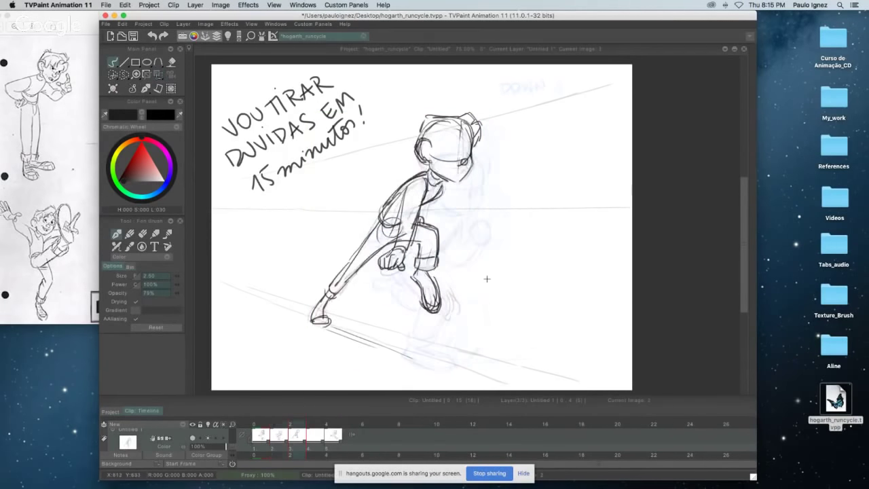
{"action": "key", "text": "Left"}
{"action": "key", "text": "Right"}
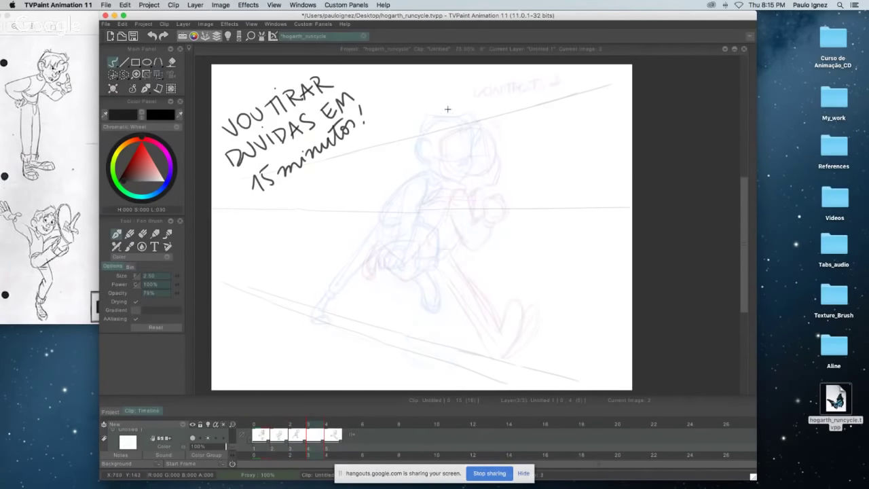
- Sketch the head circle of the new in-between slightly above the push-off head and flip through the neighbouring poses to check it
{"action": "mouse_move", "coordinate": [455, 109]}
{"action": "left_mouse_down"}
{"action": "mouse_move", "coordinate": [460, 153]}
{"action": "mouse_move", "coordinate": [471, 143]}
{"action": "left_mouse_up"}
{"action": "mouse_move", "coordinate": [438, 118]}
{"action": "left_mouse_down"}
{"action": "mouse_move", "coordinate": [467, 109]}
{"action": "mouse_move", "coordinate": [479, 140]}
{"action": "left_mouse_up"}
{"action": "mouse_move", "coordinate": [426, 131]}
{"action": "left_mouse_down"}
{"action": "mouse_move", "coordinate": [484, 123]}
{"action": "mouse_move", "coordinate": [477, 153]}
{"action": "left_mouse_up"}
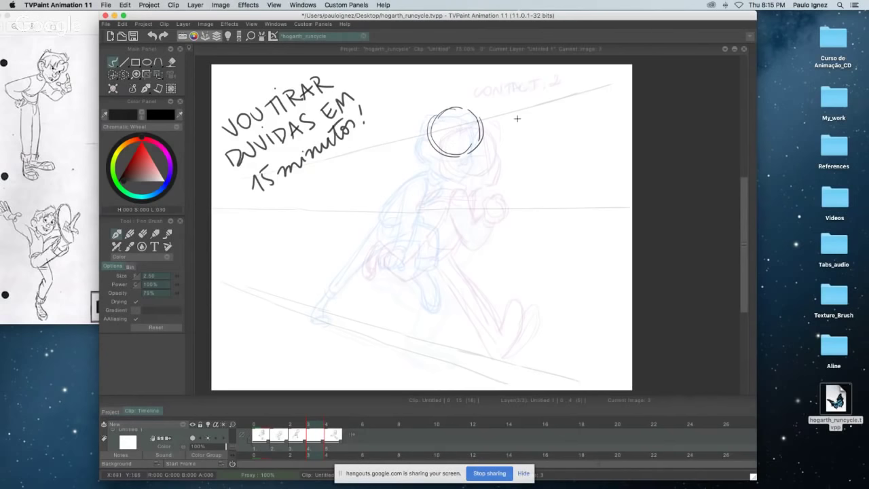
{"action": "key", "text": "Left"}
{"action": "key", "text": "Left"}
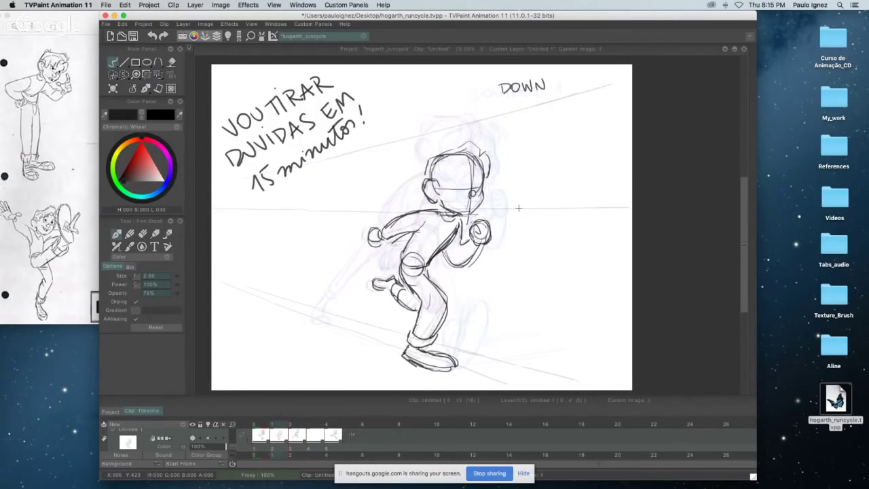
{"action": "key", "text": "Right"}
{"action": "key", "text": "Right"}
{"action": "key", "text": "Left"}
{"action": "key", "text": "Right"}
{"action": "key", "text": "Left"}
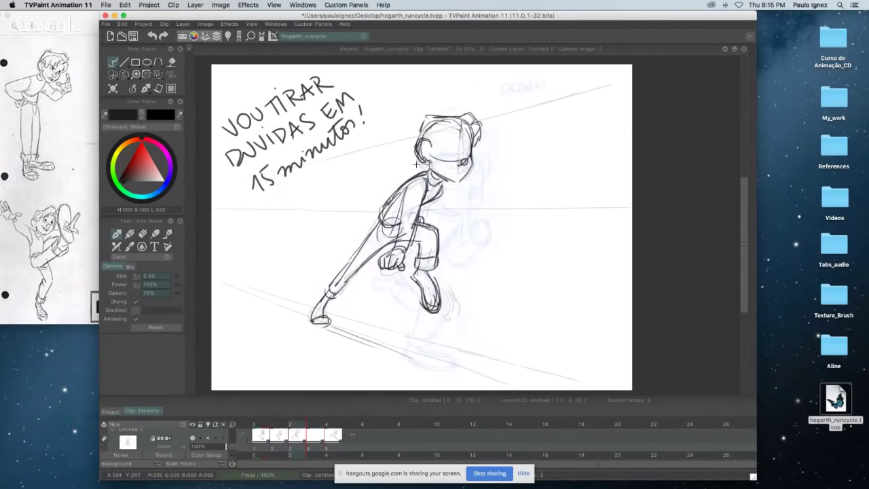
{"action": "key", "text": "Left"}
{"action": "key", "text": "Right"}
{"action": "key", "text": "Right"}
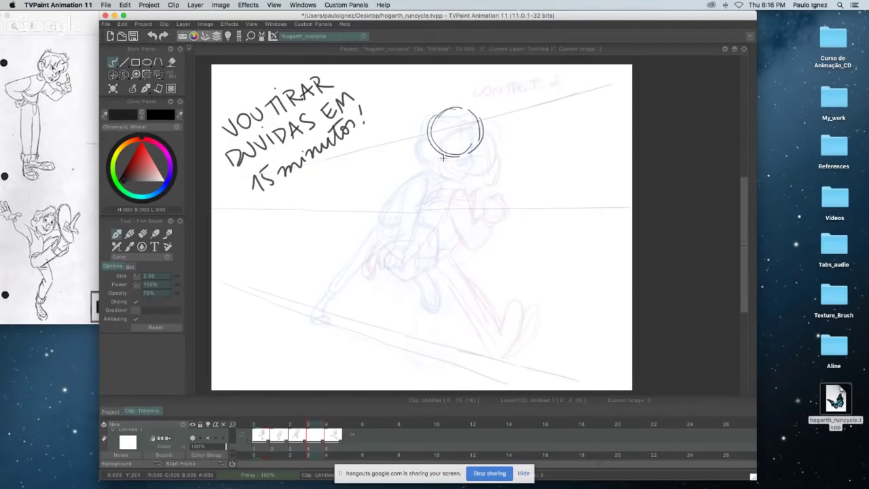
{"action": "key", "text": "Left"}
{"action": "key", "text": "Right"}
{"action": "left_click_drag", "start_coordinate": [456, 171], "coordinate": [418, 210]}
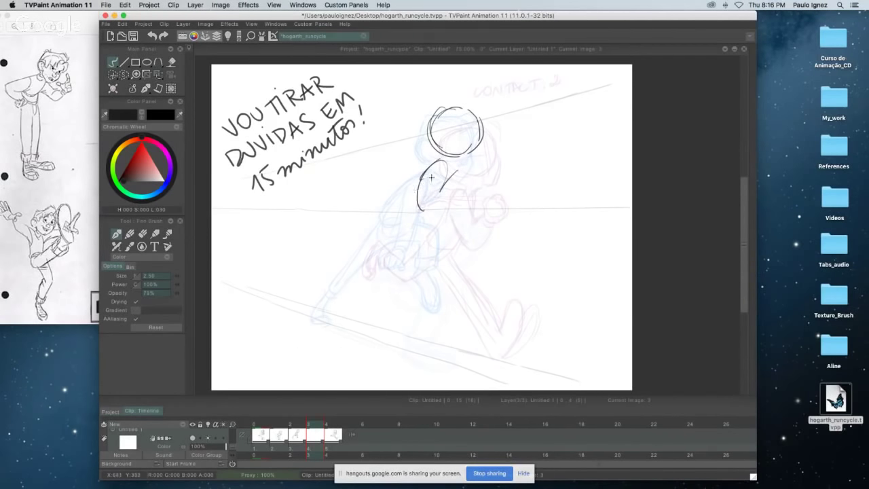
{"action": "key", "text": "ctrl+z"}
{"action": "key", "text": "ctrl+z"}
- Sketch the chest and curved back lines below the new pose's head and compare them with the push-off and Down poses
{"action": "left_click_drag", "start_coordinate": [456, 166], "coordinate": [439, 192]}
{"action": "left_click_drag", "start_coordinate": [433, 161], "coordinate": [410, 212]}
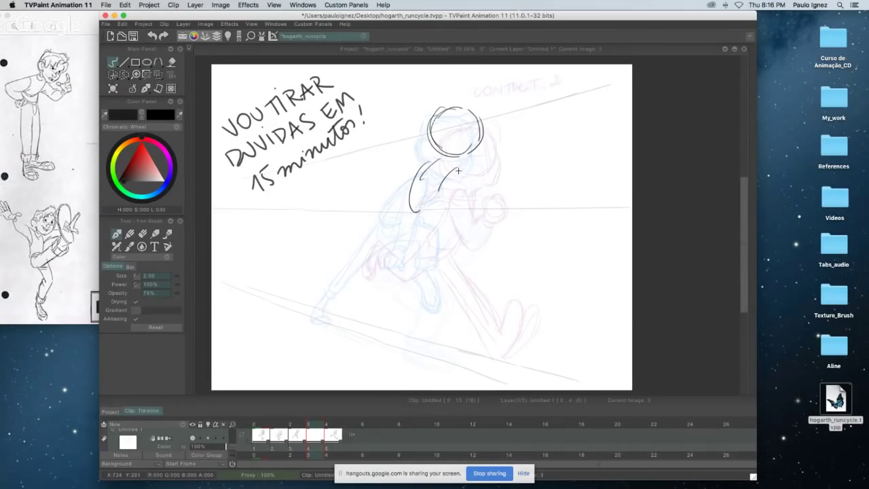
{"action": "key", "text": "Left"}
{"action": "key", "text": "Right"}
{"action": "key", "text": "Left"}
{"action": "key", "text": "Left"}
{"action": "key", "text": "Right"}
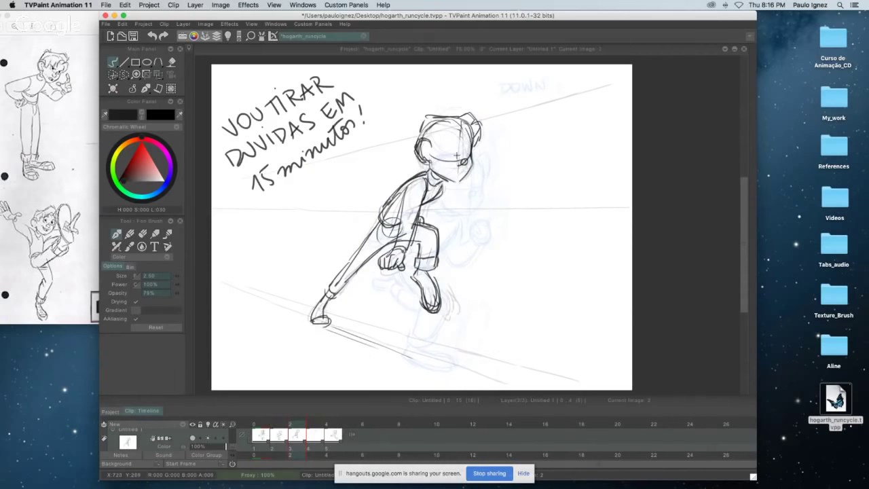
{"action": "key", "text": "Right"}
{"action": "key", "text": "Left"}
{"action": "key", "text": "Right"}
- Extend the new pose's chest line, add strokes for the shoulder and back, and check them against the push-off pose
{"action": "left_click_drag", "start_coordinate": [461, 166], "coordinate": [434, 214]}
{"action": "left_click_drag", "start_coordinate": [441, 161], "coordinate": [436, 187]}
{"action": "left_click_drag", "start_coordinate": [427, 170], "coordinate": [409, 205]}
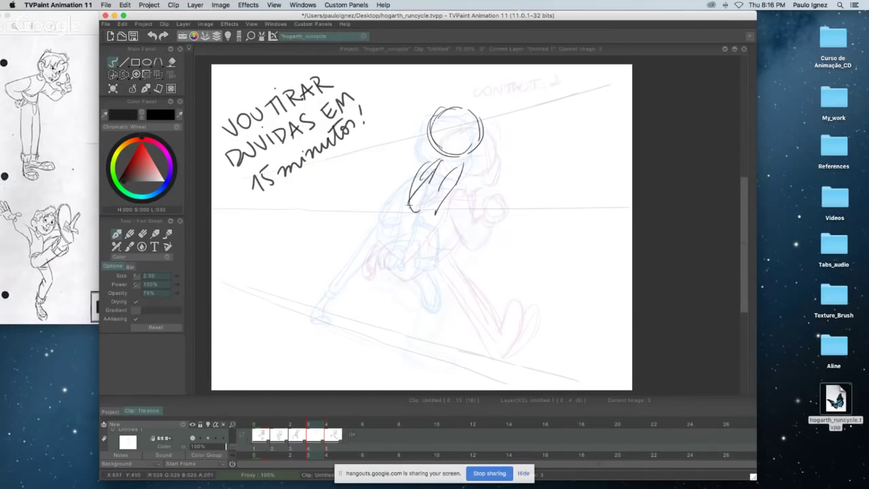
{"action": "key", "text": "Left"}
{"action": "key", "text": "Right"}
{"action": "key", "text": "Left"}
{"action": "key", "text": "Right"}
{"action": "key", "text": "Left"}
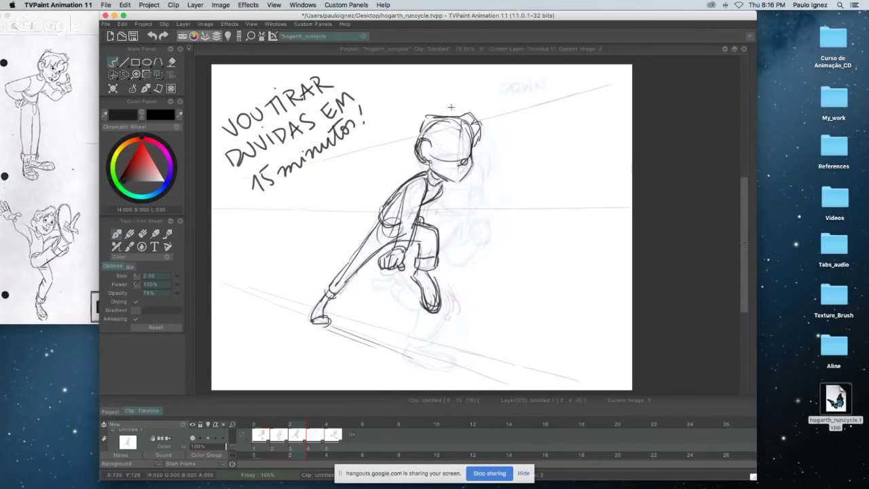
- Draw the horizontal eye line across the new in-between's head and compare it with the push-off pose
{"action": "key", "text": "Right"}
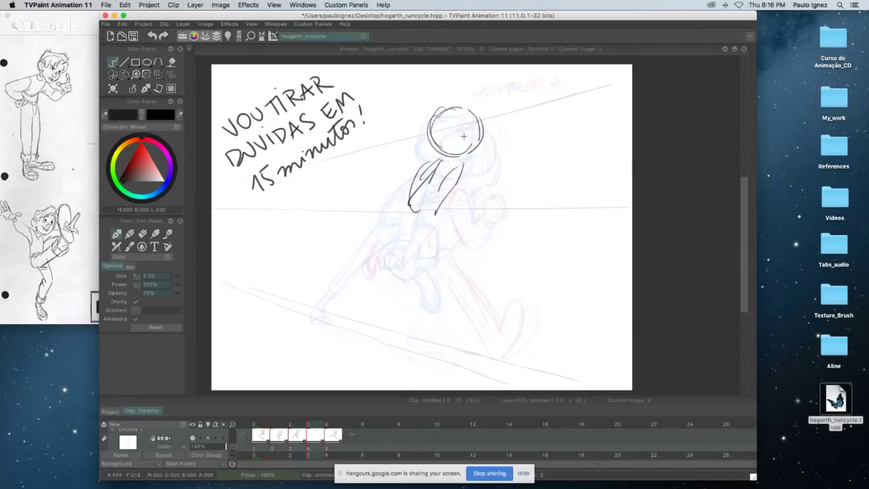
{"action": "key", "text": "Left"}
{"action": "key", "text": "Right"}
{"action": "left_click_drag", "start_coordinate": [448, 139], "coordinate": [476, 138]}
{"action": "key", "text": "Left"}
{"action": "key", "text": "Right"}
- Sketch the hip circle at the lower end of the new pose's back line and check it against the neighbouring poses
{"action": "mouse_move", "coordinate": [409, 217]}
{"action": "left_mouse_down"}
{"action": "mouse_move", "coordinate": [401, 227]}
{"action": "mouse_move", "coordinate": [401, 209]}
{"action": "mouse_move", "coordinate": [425, 206]}
{"action": "mouse_move", "coordinate": [426, 213]}
{"action": "mouse_move", "coordinate": [402, 218]}
{"action": "mouse_move", "coordinate": [422, 231]}
{"action": "mouse_move", "coordinate": [407, 205]}
{"action": "left_mouse_up"}
{"action": "key", "text": "super+z"}
{"action": "key", "text": "super+z"}
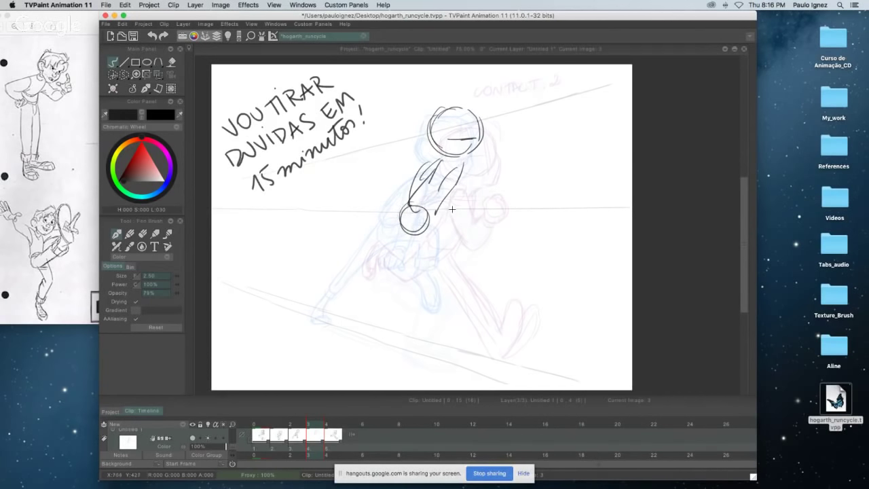
{"action": "key", "text": "Left"}
{"action": "key", "text": "Right"}
{"action": "key", "text": "Left"}
{"action": "key", "text": "Left"}
{"action": "key", "text": "Right"}
- Sketch the bent front leg reaching forward from the hip circle, with thigh, shin and rough foot strokes, and compare it with the push-off pose
{"action": "mouse_move", "coordinate": [434, 213]}
{"action": "left_mouse_down"}
{"action": "mouse_move", "coordinate": [466, 209]}
{"action": "mouse_move", "coordinate": [483, 239]}
{"action": "left_mouse_up"}
{"action": "mouse_move", "coordinate": [422, 233]}
{"action": "left_mouse_down"}
{"action": "mouse_move", "coordinate": [447, 230]}
{"action": "mouse_move", "coordinate": [457, 207]}
{"action": "mouse_move", "coordinate": [475, 244]}
{"action": "left_mouse_up"}
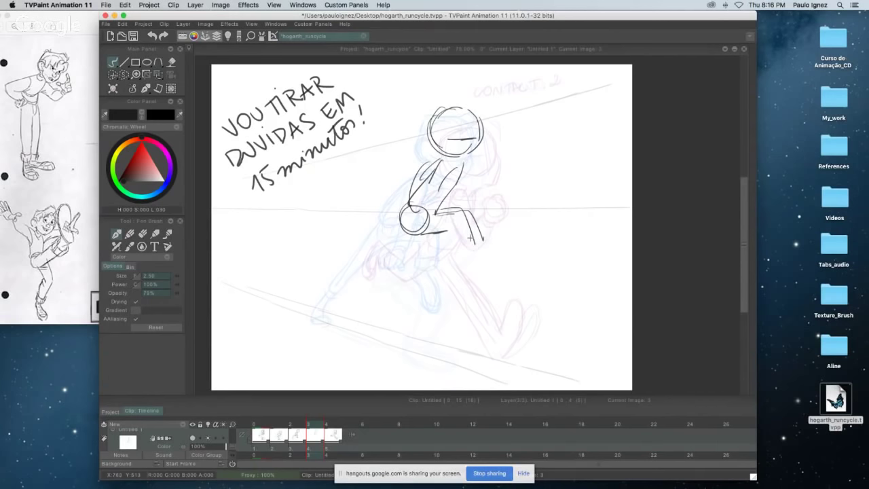
{"action": "mouse_move", "coordinate": [471, 244]}
{"action": "left_mouse_down"}
{"action": "mouse_move", "coordinate": [507, 238]}
{"action": "mouse_move", "coordinate": [474, 277]}
{"action": "left_mouse_up"}
{"action": "mouse_move", "coordinate": [479, 257]}
{"action": "left_mouse_down"}
{"action": "mouse_move", "coordinate": [486, 251]}
{"action": "mouse_move", "coordinate": [483, 276]}
{"action": "left_mouse_up"}
{"action": "left_click_drag", "start_coordinate": [468, 259], "coordinate": [478, 277]}
{"action": "key", "text": "Left"}
{"action": "key", "text": "Right"}
- Undo the last foot strokes and redraw the front leg's shin and raised foot
{"action": "key", "text": "super+z"}
{"action": "key", "text": "super+z"}
{"action": "mouse_move", "coordinate": [474, 258]}
{"action": "left_mouse_down"}
{"action": "mouse_move", "coordinate": [495, 246]}
{"action": "mouse_move", "coordinate": [485, 273]}
{"action": "mouse_move", "coordinate": [478, 265]}
{"action": "left_mouse_up"}
{"action": "mouse_move", "coordinate": [453, 235]}
{"action": "left_mouse_down"}
{"action": "mouse_move", "coordinate": [462, 228]}
{"action": "mouse_move", "coordinate": [463, 261]}
{"action": "left_mouse_up"}
{"action": "key", "text": "super+z"}
{"action": "key", "text": "Left"}
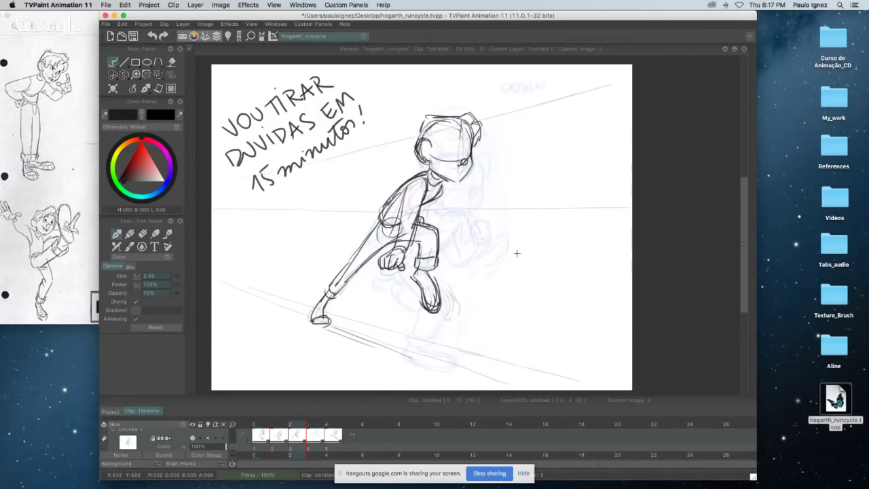
- Flip repeatedly between the new in-between and its neighbouring poses to examine the leg spacing and the arc of the movement
{"action": "key", "text": "Right"}
{"action": "key", "text": "Left"}
{"action": "key", "text": "Left"}
{"action": "key", "text": "Right"}
{"action": "key", "text": "Left"}
{"action": "key", "text": "Right"}
{"action": "key", "text": "Right"}
{"action": "key", "text": "Left"}
{"action": "key", "text": "Right"}
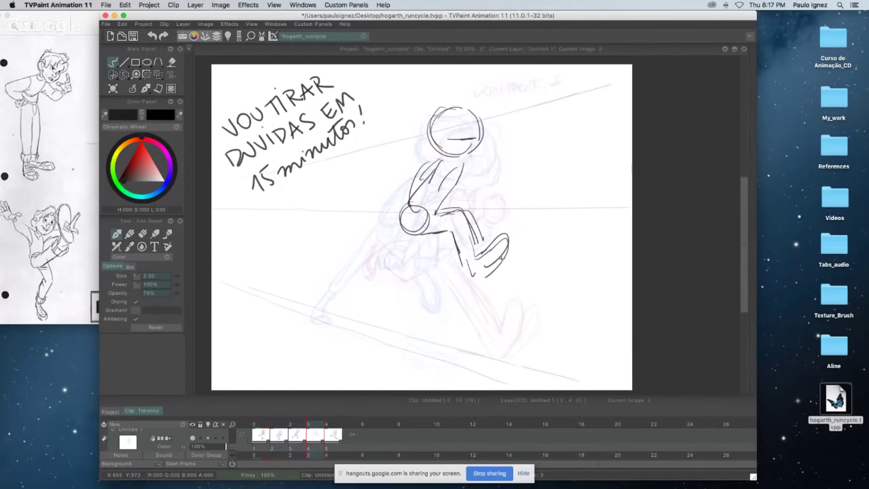
{"action": "key", "text": "Left"}
{"action": "key", "text": "Right"}
{"action": "key", "text": "Left"}
{"action": "key", "text": "Left"}
{"action": "key", "text": "Right"}
{"action": "key", "text": "Right"}
{"action": "key", "text": "Left"}
{"action": "key", "text": "Right"}
{"action": "key", "text": "Left"}
{"action": "key", "text": "Right"}
{"action": "key", "text": "Left"}
{"action": "key", "text": "Left"}
{"action": "key", "text": "Right"}
{"action": "key", "text": "Right"}
{"action": "key", "text": "Left"}
{"action": "key", "text": "Left"}
{"action": "key", "text": "Left"}
{"action": "key", "text": "Right"}
{"action": "key", "text": "Right"}
{"action": "key", "text": "Right"}
{"action": "key", "text": "Left"}
{"action": "key", "text": "Left"}
{"action": "key", "text": "Left"}
{"action": "key", "text": "Right"}
{"action": "key", "text": "Right"}
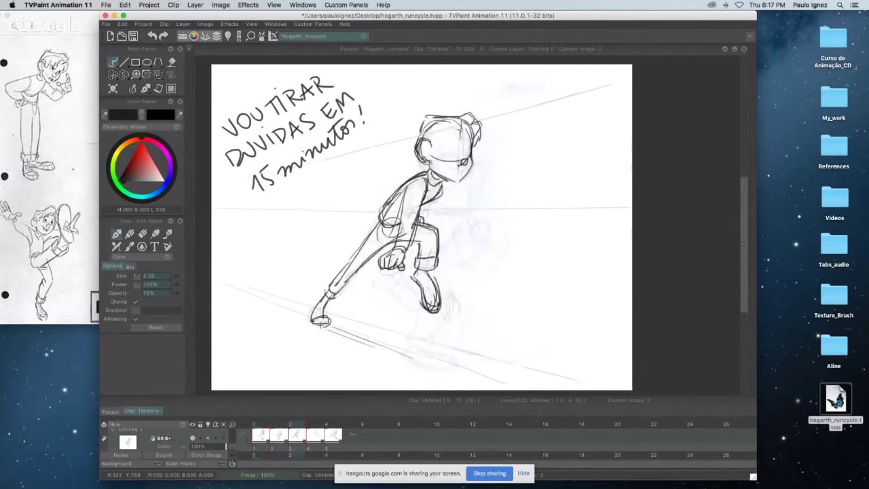
{"action": "key", "text": "Right"}
{"action": "key", "text": "Left"}
{"action": "key", "text": "Right"}
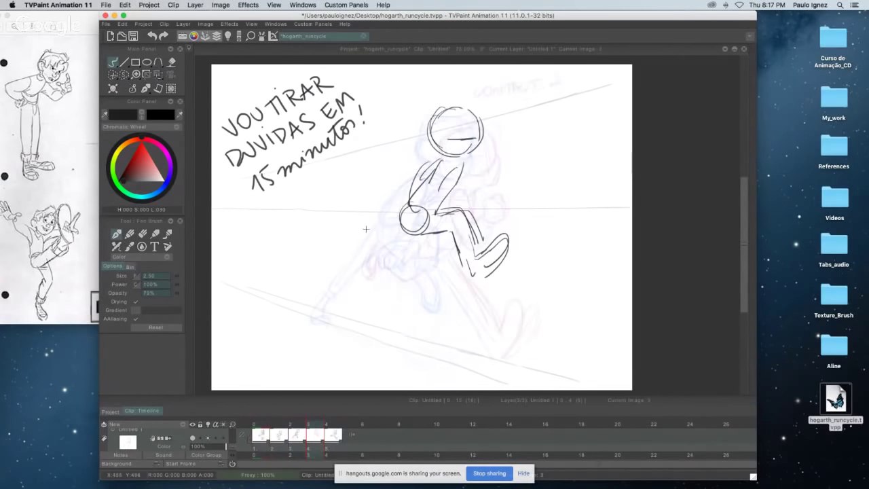
{"action": "key", "text": "Left"}
{"action": "key", "text": "Right"}
- Sketch the back leg and foot stretched out behind the hip circle, and flip through the neighbouring poses to check them
{"action": "left_click_drag", "start_coordinate": [401, 242], "coordinate": [354, 276]}
{"action": "mouse_move", "coordinate": [419, 236]}
{"action": "left_mouse_down"}
{"action": "mouse_move", "coordinate": [324, 289]}
{"action": "mouse_move", "coordinate": [333, 270]}
{"action": "left_mouse_up"}
{"action": "mouse_move", "coordinate": [388, 236]}
{"action": "left_mouse_down"}
{"action": "mouse_move", "coordinate": [320, 291]}
{"action": "mouse_move", "coordinate": [324, 276]}
{"action": "left_mouse_up"}
{"action": "key", "text": "Left"}
{"action": "key", "text": "Right"}
{"action": "key", "text": "Right"}
{"action": "key", "text": "Left"}
{"action": "key", "text": "Left"}
{"action": "key", "text": "Left"}
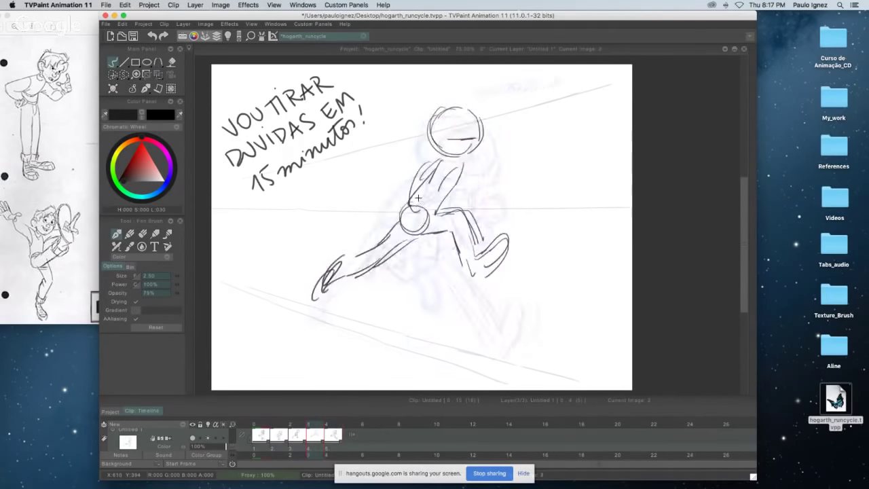
{"action": "key", "text": "Right"}
{"action": "key", "text": "Right"}
- Redraw the underside line of the trailing leg and compare it with the push-off pose
{"action": "left_click_drag", "start_coordinate": [341, 270], "coordinate": [390, 253]}
{"action": "key", "text": "ctrl+z"}
{"action": "key", "text": "ctrl+z"}
{"action": "left_click_drag", "start_coordinate": [341, 270], "coordinate": [402, 248]}
{"action": "key", "text": "Left"}
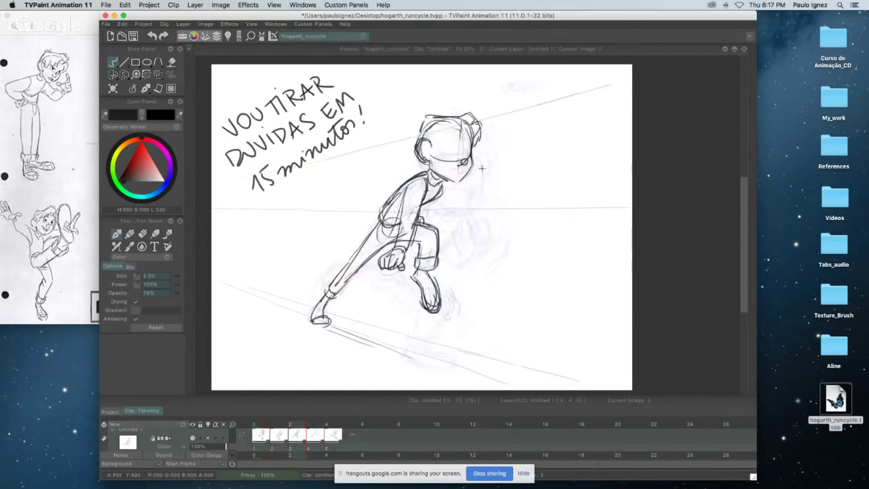
{"action": "key", "text": "Right"}
{"action": "key", "text": "Left"}
{"action": "key", "text": "Right"}
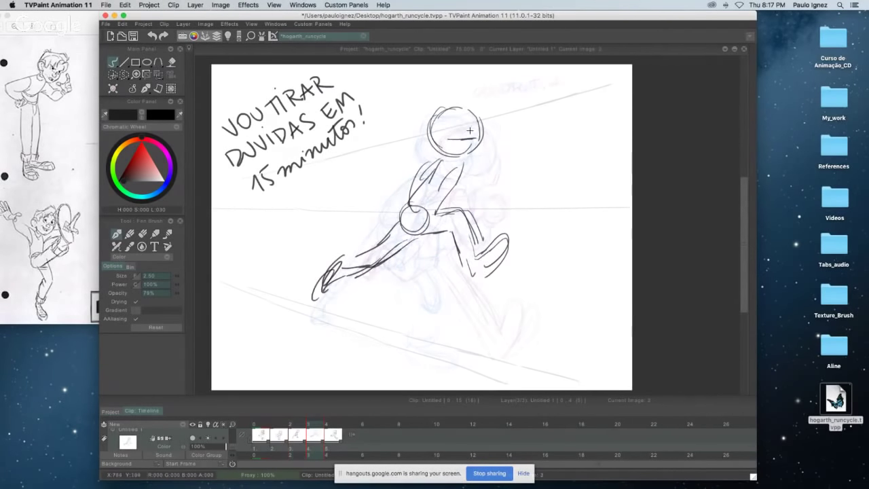
- Compare the neighbouring poses and draw a small shoulder circle at the upper chest of the new in-between
{"action": "key", "text": "Left"}
{"action": "key", "text": "Left"}
{"action": "key", "text": "Right"}
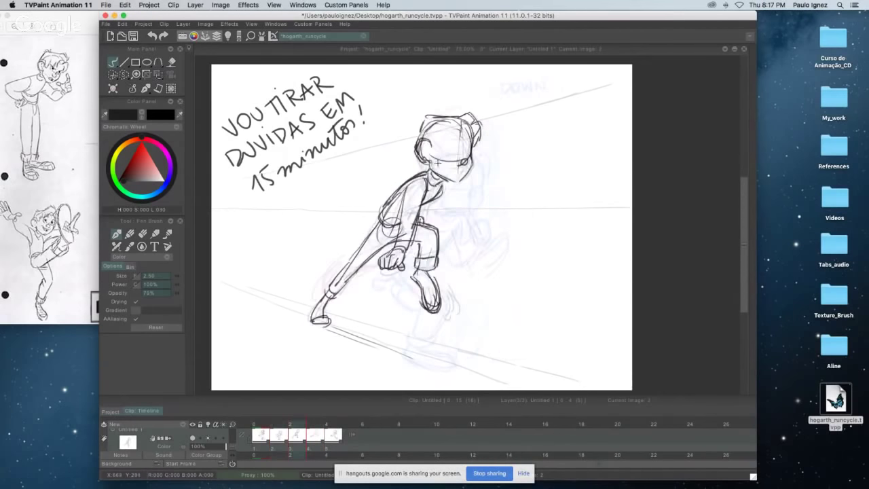
{"action": "key", "text": "Right"}
{"action": "key", "text": "Right"}
{"action": "key", "text": "Left"}
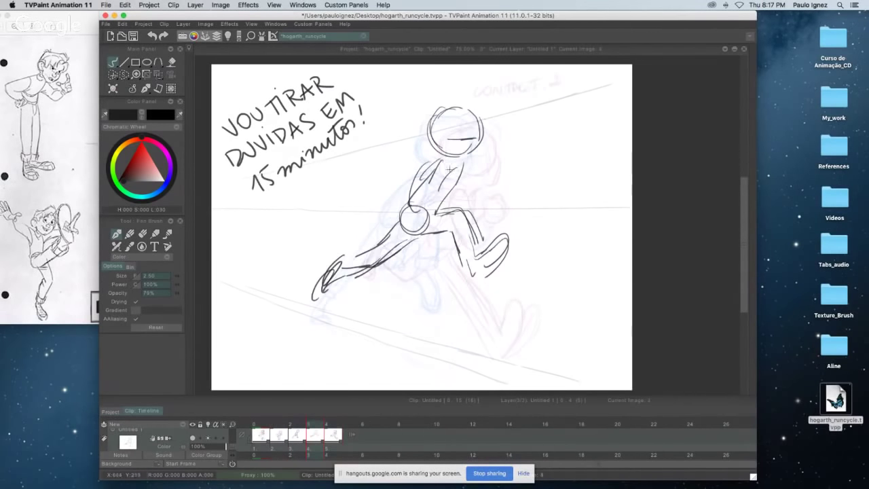
{"action": "left_click_drag", "start_coordinate": [444, 168], "coordinate": [441, 171]}
- Flip through the Down, push-off, in-between and Contact 2 poses to examine how the shoulder and arm travel
{"action": "key", "text": "Right"}
{"action": "key", "text": "Left"}
{"action": "key", "text": "Right"}
{"action": "key", "text": "Left"}
{"action": "key", "text": "Right"}
{"action": "key", "text": "Right"}
{"action": "key", "text": "Right"}
{"action": "key", "text": "Left"}
{"action": "key", "text": "Left"}
{"action": "key", "text": "Left"}
{"action": "key", "text": "Left"}
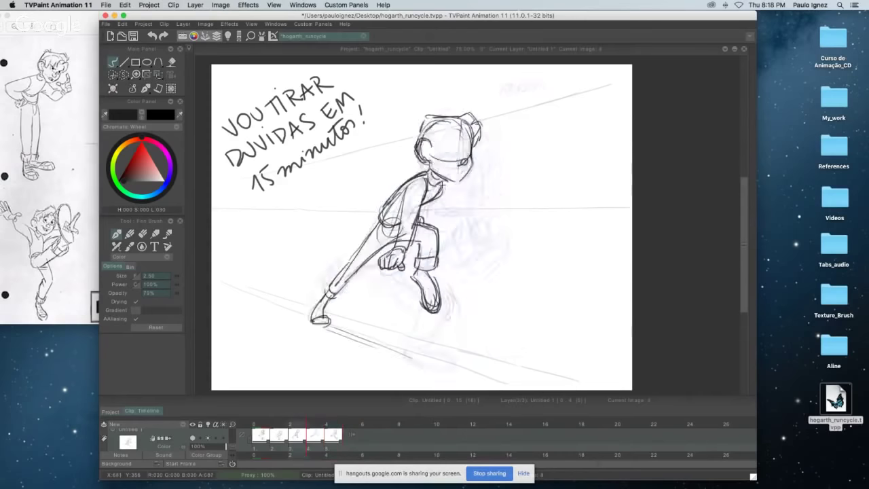
{"action": "key", "text": "Right"}
{"action": "key", "text": "Right"}
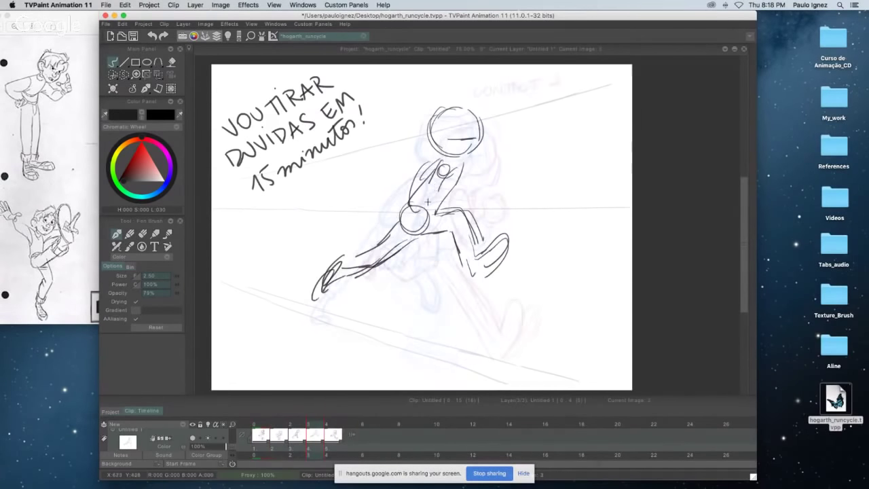
{"action": "key", "text": "Left"}
{"action": "key", "text": "Right"}
{"action": "key", "text": "Left"}
{"action": "key", "text": "Left"}
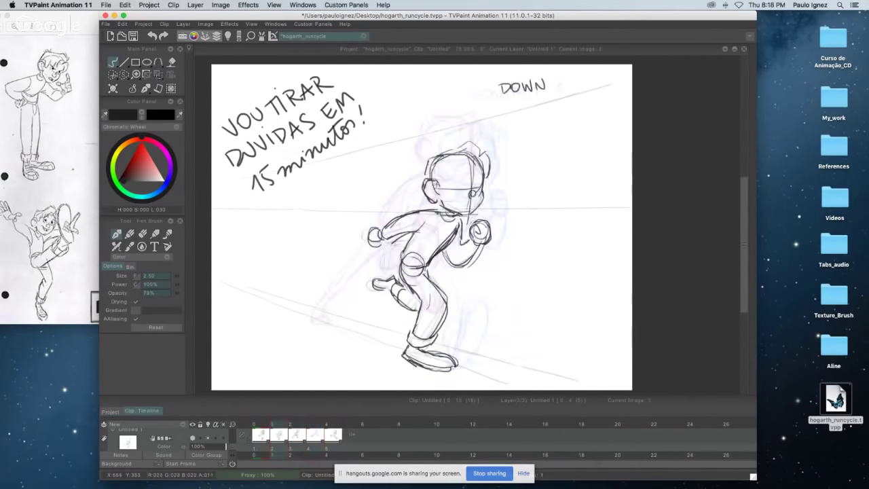
- Rough in the forward arm with a hand circle over the front thigh, and lighten the strokes with the eraser
{"action": "key", "text": "Right"}
{"action": "key", "text": "Right"}
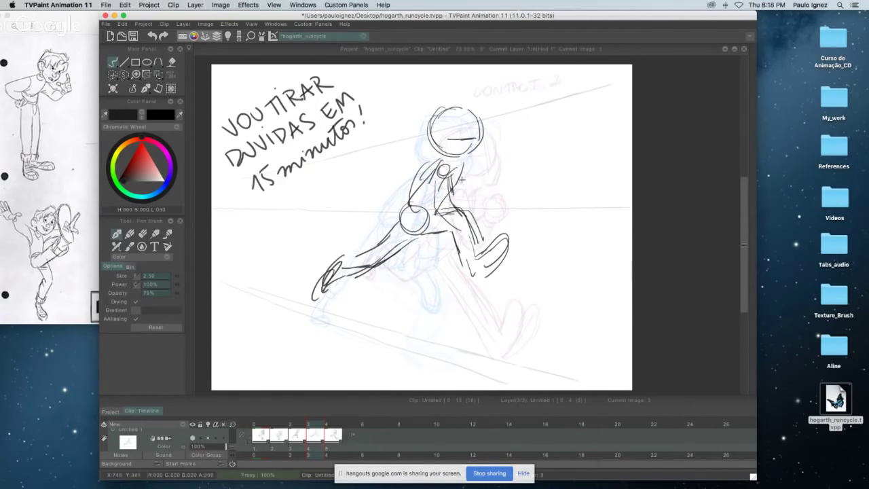
{"action": "mouse_move", "coordinate": [466, 216]}
{"action": "left_mouse_down"}
{"action": "mouse_move", "coordinate": [484, 230]}
{"action": "mouse_move", "coordinate": [478, 215]}
{"action": "left_mouse_up"}
{"action": "left_click", "coordinate": [142, 232]}
{"action": "mouse_move", "coordinate": [443, 165]}
{"action": "left_mouse_down"}
{"action": "mouse_move", "coordinate": [451, 208]}
{"action": "mouse_move", "coordinate": [471, 223]}
{"action": "mouse_move", "coordinate": [448, 173]}
{"action": "mouse_move", "coordinate": [441, 203]}
{"action": "mouse_move", "coordinate": [451, 195]}
{"action": "left_mouse_up"}
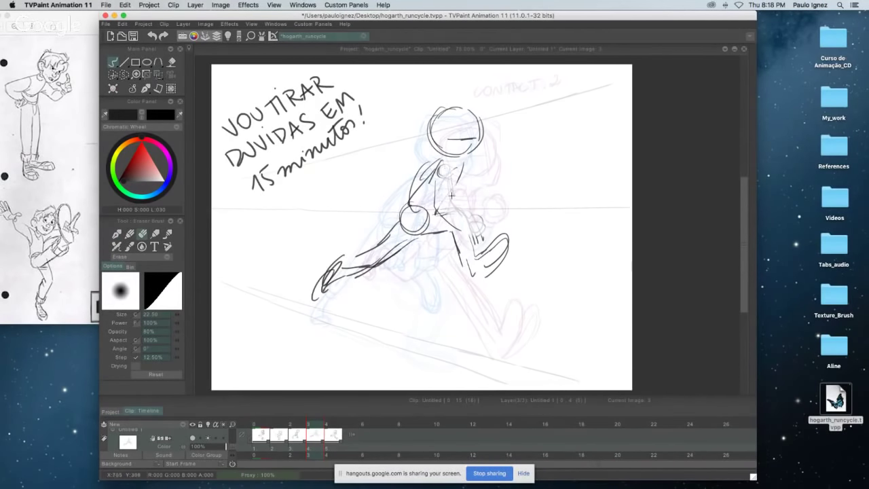
{"action": "left_click", "coordinate": [117, 234]}
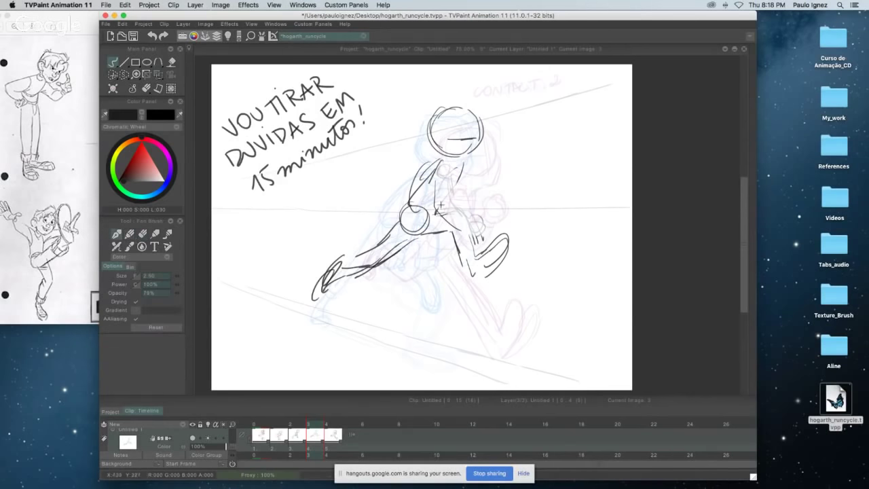
- Redraw the forward arm's front line and the hand circle over the lightened sketch, checking them against the push-off pose
{"action": "mouse_move", "coordinate": [447, 175]}
{"action": "left_mouse_down"}
{"action": "mouse_move", "coordinate": [448, 167]}
{"action": "mouse_move", "coordinate": [461, 214]}
{"action": "left_mouse_up"}
{"action": "key", "text": "Left"}
{"action": "key", "text": "Right"}
{"action": "key", "text": "Left"}
{"action": "key", "text": "Right"}
{"action": "left_click_drag", "start_coordinate": [464, 222], "coordinate": [465, 214]}
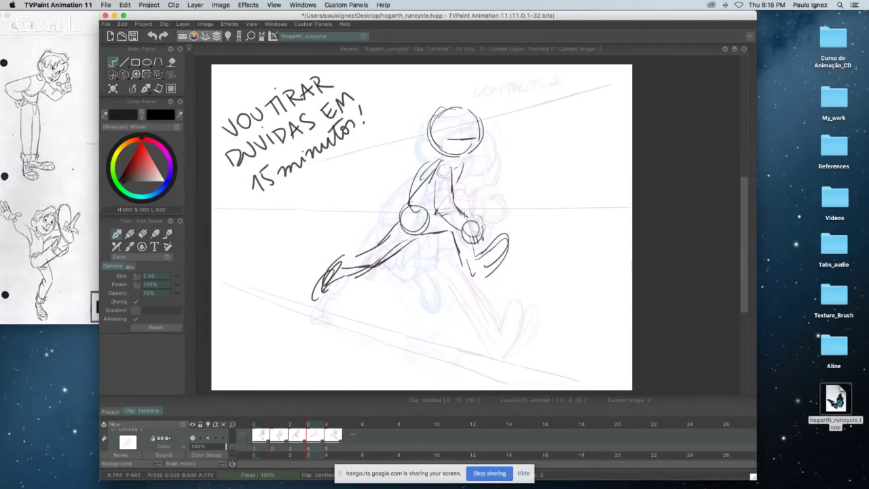
- Add the forward arm's rear contour and refine the fist strokes, undoing the unwanted ones
{"action": "mouse_move", "coordinate": [434, 175]}
{"action": "left_mouse_down"}
{"action": "mouse_move", "coordinate": [433, 213]}
{"action": "mouse_move", "coordinate": [458, 236]}
{"action": "mouse_move", "coordinate": [487, 237]}
{"action": "left_mouse_up"}
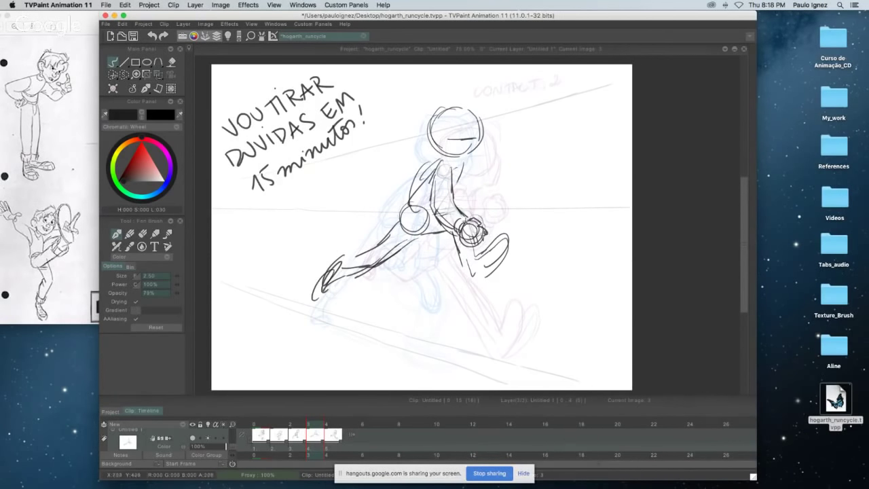
{"action": "key", "text": "super+z"}
{"action": "key", "text": "super+z"}
{"action": "left_click_drag", "start_coordinate": [468, 221], "coordinate": [483, 231]}
{"action": "key", "text": "super+z"}
- Strengthen the back and chest lines between the shoulder and the hip circle, and compare them with the push-off pose
{"action": "left_click_drag", "start_coordinate": [430, 176], "coordinate": [402, 210]}
{"action": "mouse_move", "coordinate": [448, 187]}
{"action": "left_mouse_down"}
{"action": "mouse_move", "coordinate": [407, 212]}
{"action": "mouse_move", "coordinate": [424, 231]}
{"action": "mouse_move", "coordinate": [458, 175]}
{"action": "mouse_move", "coordinate": [430, 222]}
{"action": "left_mouse_up"}
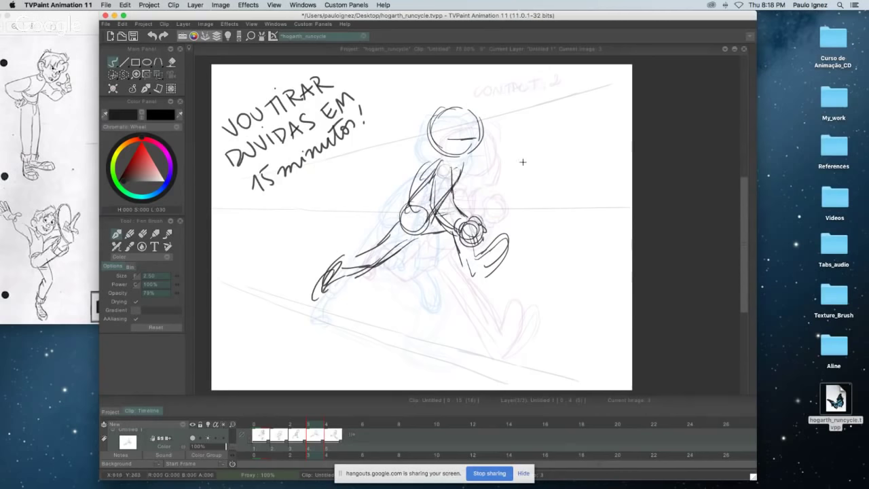
{"action": "key", "text": "Left"}
{"action": "key", "text": "Right"}
{"action": "key", "text": "Left"}
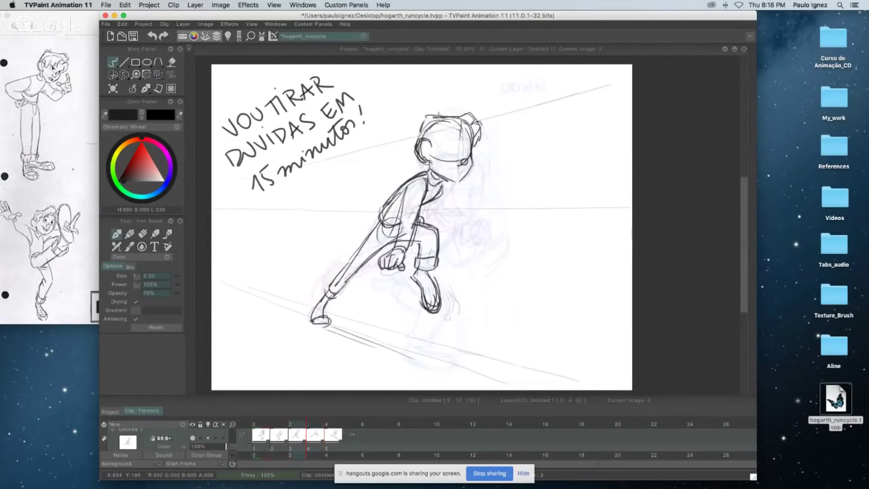
- Flip between the Down, push-off and in-between poses to examine the head's position and height
{"action": "key", "text": "Right"}
{"action": "key", "text": "Left"}
{"action": "key", "text": "Left"}
{"action": "key", "text": "Right"}
{"action": "key", "text": "Right"}
{"action": "key", "text": "Left"}
{"action": "key", "text": "Left"}
{"action": "key", "text": "Right"}
{"action": "key", "text": "Right"}
- Redraw the in-between's head slightly higher with a new eye line and jaw stroke, and check it against the push-off and Down poses
{"action": "mouse_move", "coordinate": [457, 104]}
{"action": "left_mouse_down"}
{"action": "mouse_move", "coordinate": [431, 112]}
{"action": "mouse_move", "coordinate": [468, 140]}
{"action": "mouse_move", "coordinate": [462, 102]}
{"action": "mouse_move", "coordinate": [433, 110]}
{"action": "mouse_move", "coordinate": [473, 115]}
{"action": "mouse_move", "coordinate": [482, 131]}
{"action": "left_mouse_up"}
{"action": "key", "text": "Left"}
{"action": "key", "text": "Right"}
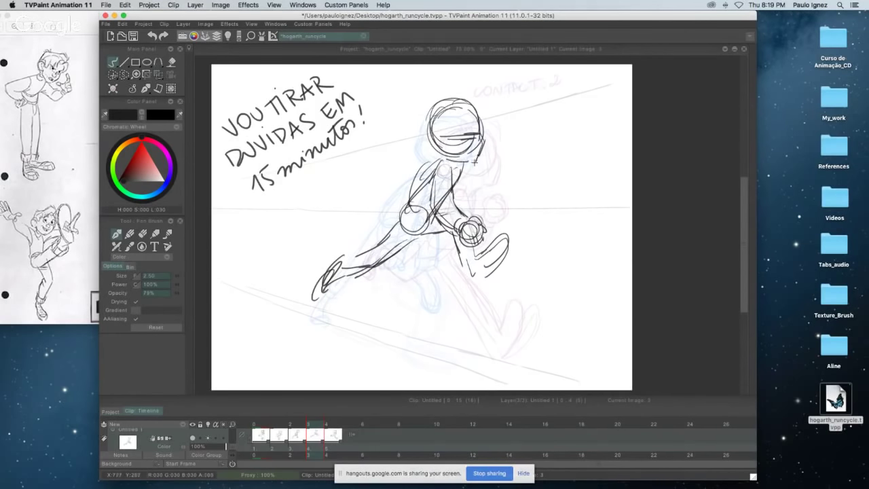
{"action": "key", "text": "Left"}
{"action": "key", "text": "Right"}
{"action": "key", "text": "Left"}
{"action": "key", "text": "Left"}
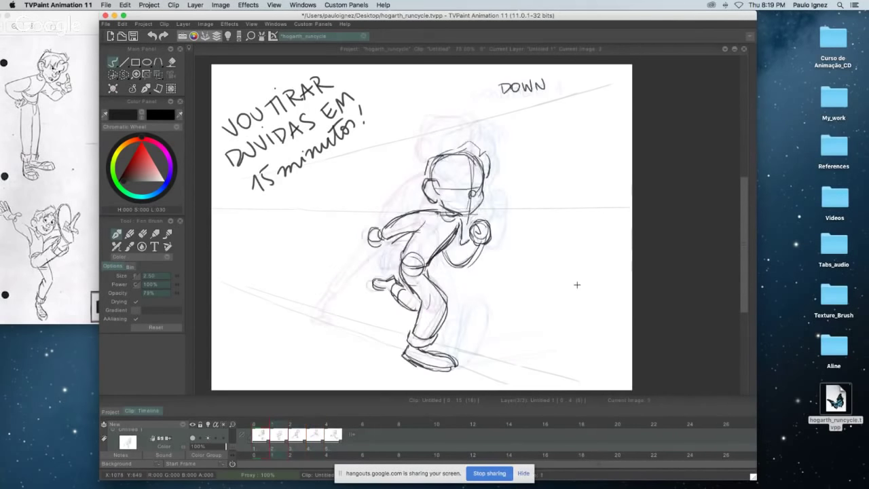
- Flip repeatedly between the Down and push-off poses and their neighbouring drawings to examine the head and body positions
{"action": "key", "text": "Right"}
{"action": "key", "text": "Right"}
{"action": "key", "text": "Left"}
{"action": "key", "text": "Right"}
{"action": "key", "text": "Left"}
{"action": "key", "text": "Left"}
{"action": "key", "text": "Left"}
{"action": "key", "text": "Right"}
{"action": "key", "text": "Right"}
{"action": "key", "text": "Right"}
{"action": "key", "text": "Left"}
{"action": "key", "text": "Left"}
{"action": "key", "text": "Right"}
{"action": "key", "text": "Right"}
{"action": "key", "text": "Left"}
{"action": "key", "text": "Left"}
{"action": "key", "text": "Left"}
{"action": "key", "text": "Left"}
{"action": "key", "text": "Left"}
{"action": "key", "text": "Right"}
{"action": "key", "text": "Right"}
{"action": "key", "text": "Left"}
{"action": "key", "text": "Right"}
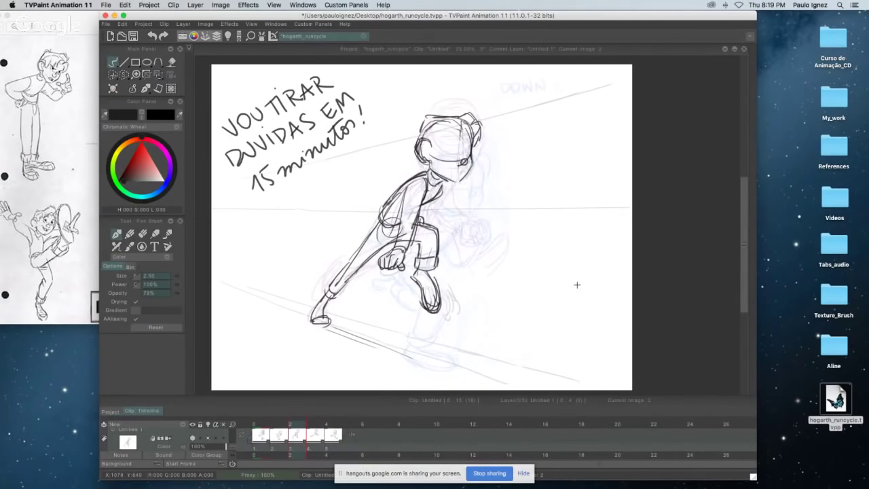
{"action": "key", "text": "Right"}
{"action": "key", "text": "Left"}
{"action": "key", "text": "Left"}
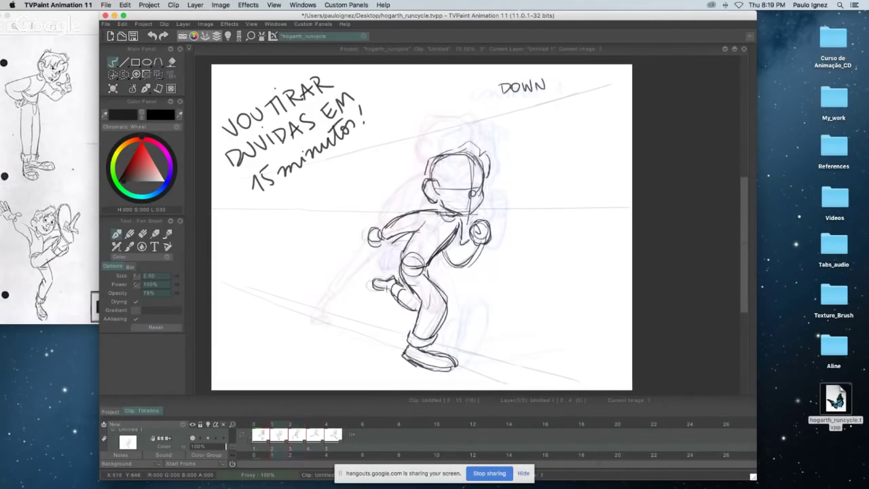
{"action": "key", "text": "Right"}
{"action": "key", "text": "Left"}
{"action": "key", "text": "Right"}
{"action": "key", "text": "Left"}
{"action": "key", "text": "Right"}
{"action": "key", "text": "Right"}
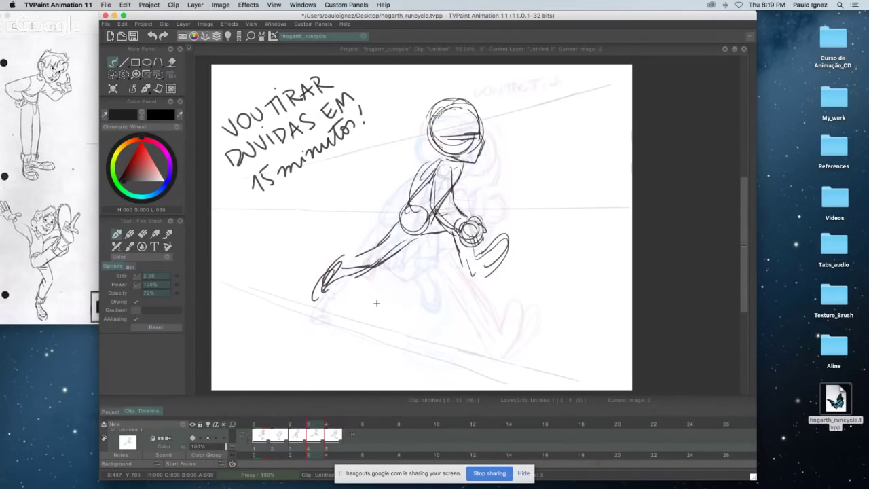
- Flip through the drawings from Contact 1 to Contact 2 to examine how the in-between's head carries the motion
{"action": "key", "text": "Left"}
{"action": "key", "text": "Left"}
{"action": "key", "text": "Left"}
{"action": "key", "text": "Right"}
{"action": "key", "text": "Right"}
{"action": "key", "text": "Right"}
{"action": "key", "text": "Right"}
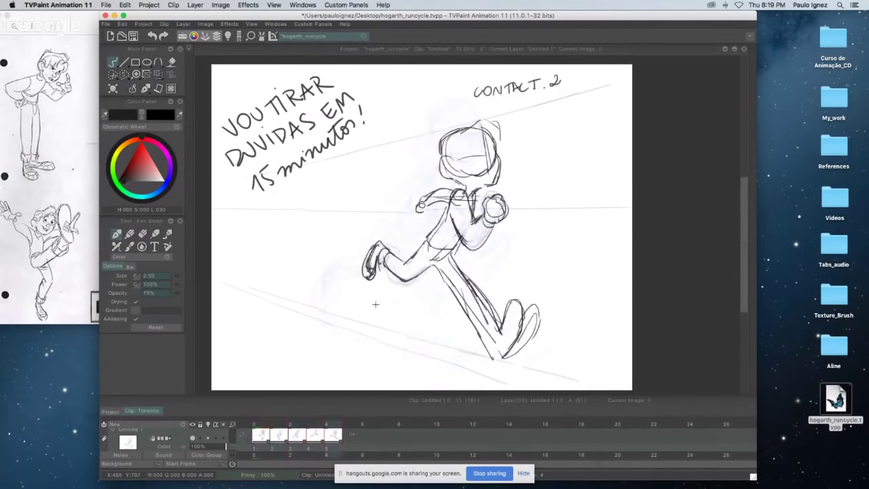
{"action": "key", "text": "Left"}
{"action": "key", "text": "Right"}
{"action": "key", "text": "Left"}
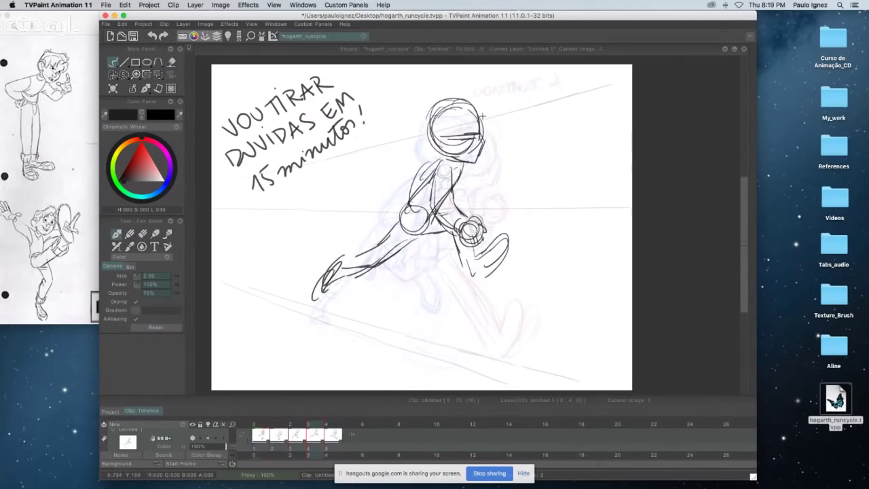
- Redraw the in-between's head as a circle shifted slightly forward, and compare it with the push-off and Contact 2 poses
{"action": "mouse_move", "coordinate": [471, 103]}
{"action": "left_mouse_down"}
{"action": "mouse_move", "coordinate": [461, 147]}
{"action": "mouse_move", "coordinate": [486, 108]}
{"action": "mouse_move", "coordinate": [488, 129]}
{"action": "mouse_move", "coordinate": [469, 115]}
{"action": "mouse_move", "coordinate": [473, 102]}
{"action": "mouse_move", "coordinate": [479, 110]}
{"action": "mouse_move", "coordinate": [443, 121]}
{"action": "mouse_move", "coordinate": [486, 119]}
{"action": "left_mouse_up"}
{"action": "key", "text": "ctrl+z"}
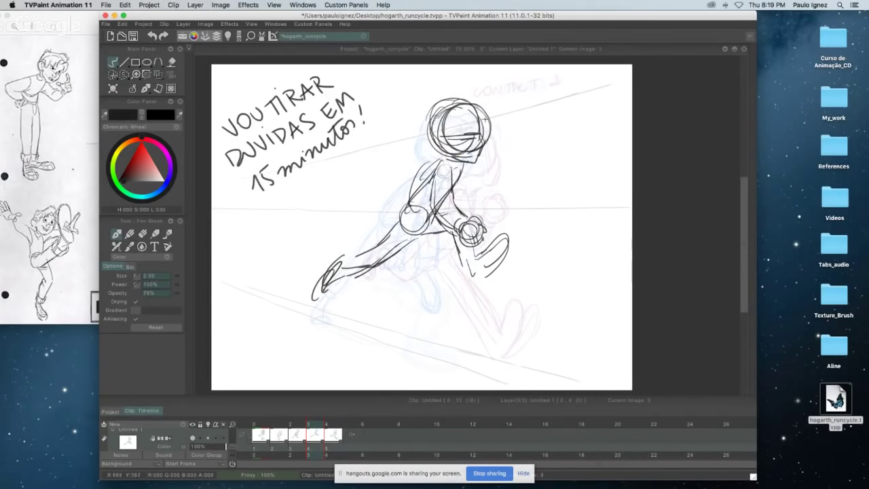
{"action": "key", "text": "Left"}
{"action": "key", "text": "Right"}
{"action": "key", "text": "Left"}
{"action": "key", "text": "Right"}
{"action": "key", "text": "Right"}
{"action": "key", "text": "Left"}
- Redraw the in-between's shoulder and upper-back line, undoing the first stroke, and check it against the push-off pose
{"action": "left_click_drag", "start_coordinate": [429, 161], "coordinate": [412, 184]}
{"action": "key", "text": "super+z"}
{"action": "left_click_drag", "start_coordinate": [441, 158], "coordinate": [412, 175]}
{"action": "key", "text": "Left"}
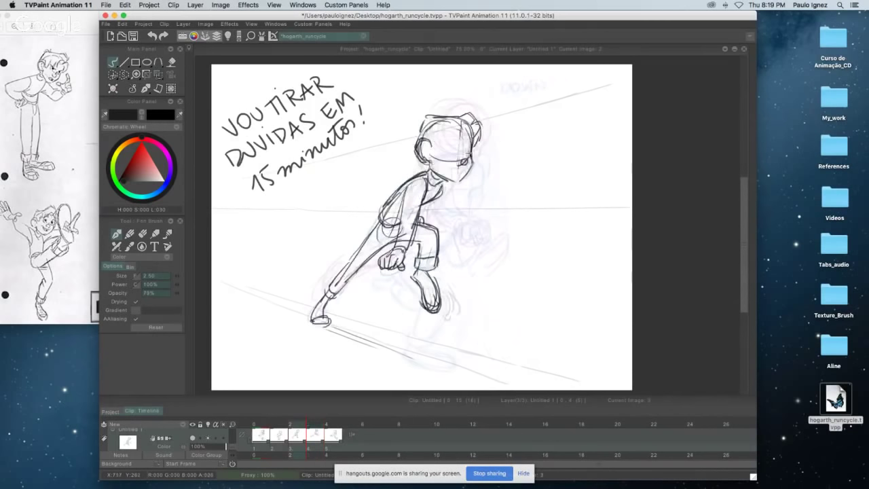
{"action": "key", "text": "Right"}
{"action": "key", "text": "Left"}
{"action": "key", "text": "Right"}
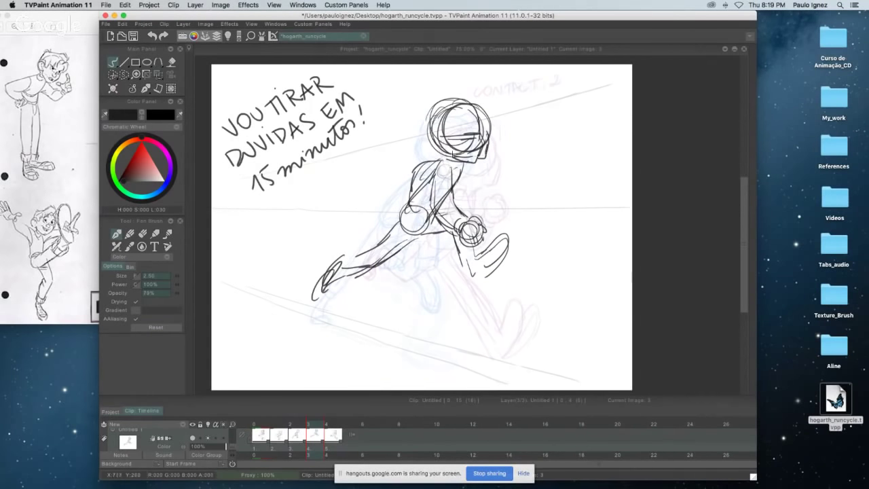
- Refine the in-between's head contour, ear and face strokes, undoing the unwanted ones, and compare them with the push-off pose
{"action": "left_click_drag", "start_coordinate": [486, 108], "coordinate": [477, 131]}
{"action": "mouse_move", "coordinate": [459, 96]}
{"action": "left_mouse_down"}
{"action": "mouse_move", "coordinate": [440, 136]}
{"action": "mouse_move", "coordinate": [443, 148]}
{"action": "left_mouse_up"}
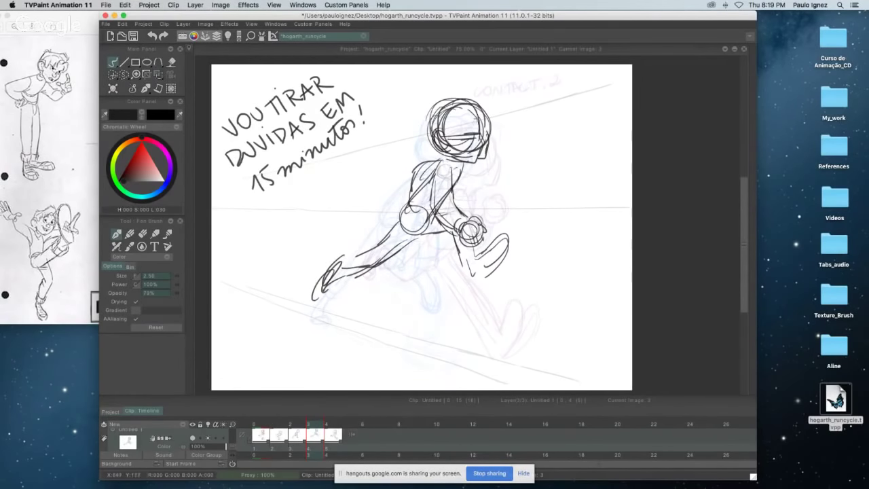
{"action": "key", "text": "ctrl+z"}
{"action": "mouse_move", "coordinate": [439, 133]}
{"action": "left_mouse_down"}
{"action": "mouse_move", "coordinate": [448, 150]}
{"action": "mouse_move", "coordinate": [439, 143]}
{"action": "left_mouse_up"}
{"action": "key", "text": "super+z"}
{"action": "key", "text": "super+z"}
{"action": "key", "text": "super+z"}
{"action": "left_click_drag", "start_coordinate": [486, 135], "coordinate": [480, 157]}
{"action": "key", "text": "Left"}
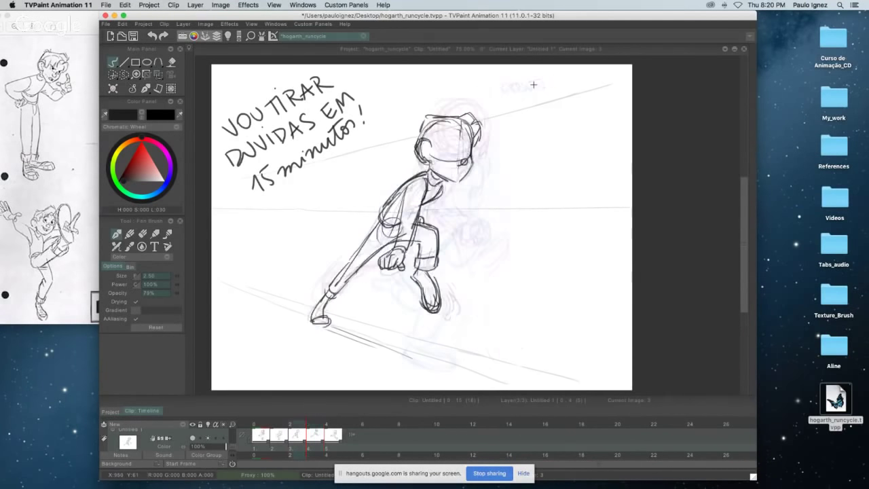
{"action": "key", "text": "Right"}
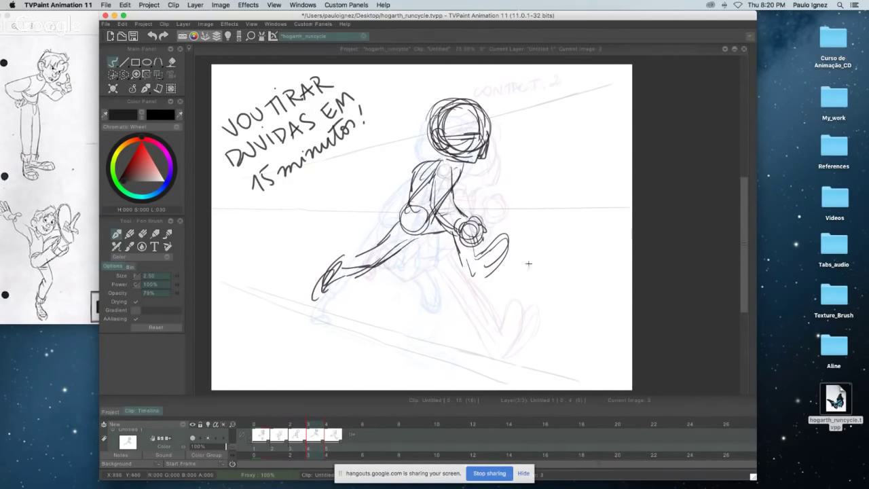
- Flip between the in-between, push-off, Down and Contact 1 drawings to examine the body's rise and forward travel
{"action": "key", "text": "x"}
{"action": "key", "text": "h"}
{"action": "key", "text": "Right"}
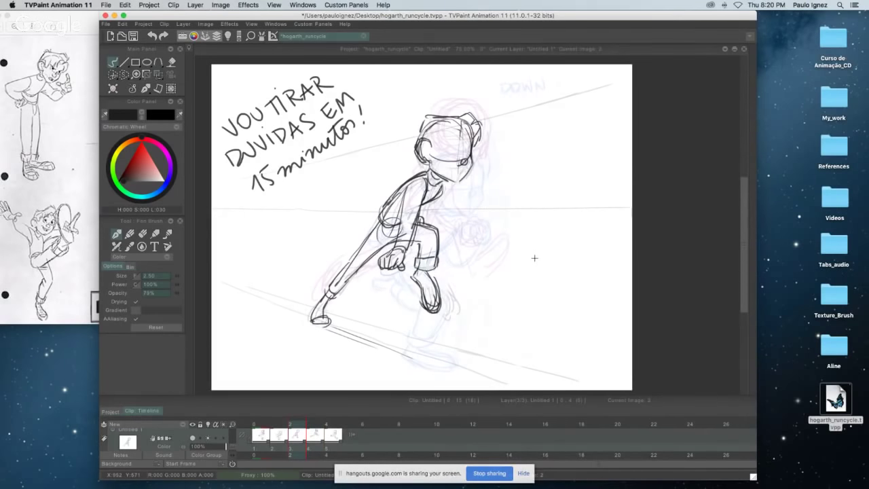
{"action": "key", "text": "Left"}
{"action": "key", "text": "Right"}
{"action": "key", "text": "Left"}
{"action": "key", "text": "Right"}
{"action": "key", "text": "Left"}
{"action": "key", "text": "Right"}
{"action": "key", "text": "Left"}
{"action": "key", "text": "Right"}
{"action": "key", "text": "Left"}
{"action": "key", "text": "Left"}
{"action": "key", "text": "Right"}
{"action": "key", "text": "Left"}
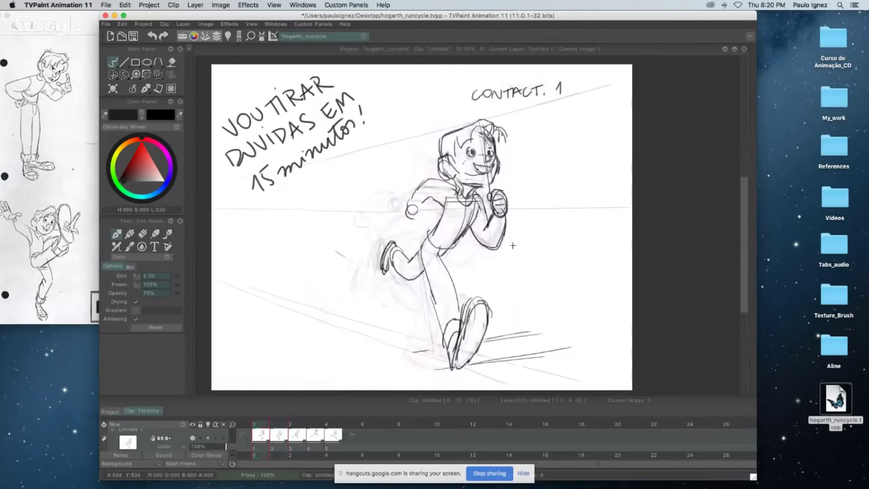
- Compare the Down pose with the Contact 1 and push-off poses, examining the spacing of the head and torso
{"action": "key", "text": "Right"}
{"action": "key", "text": "Right"}
{"action": "key", "text": "Left"}
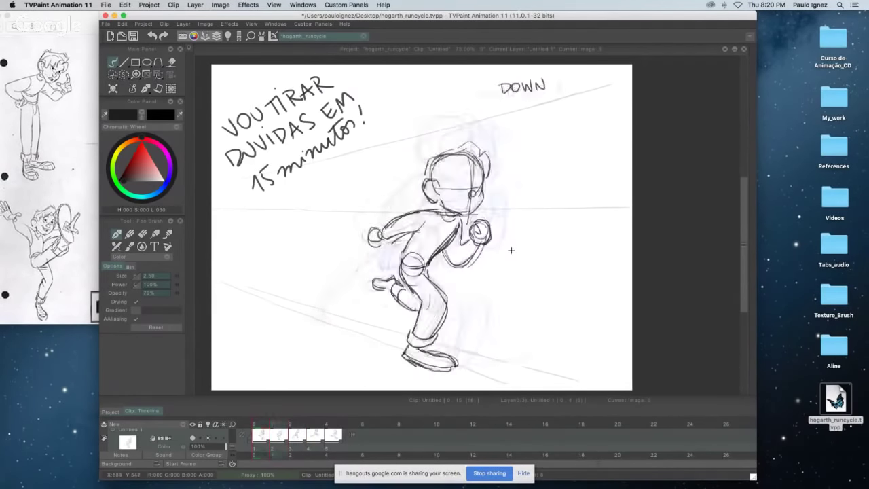
{"action": "key", "text": "Left"}
{"action": "key", "text": "Right"}
{"action": "key", "text": "Right"}
{"action": "key", "text": "Left"}
{"action": "key", "text": "Right"}
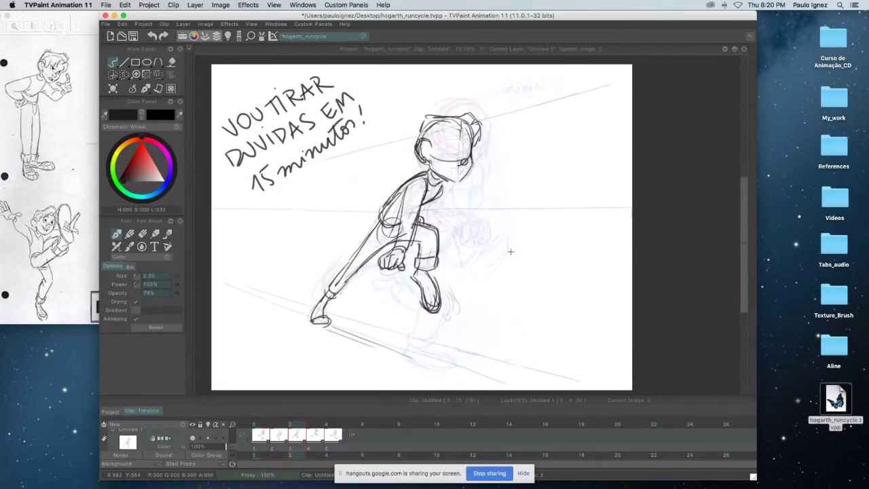
{"action": "key", "text": "Left"}
{"action": "key", "text": "Right"}
{"action": "key", "text": "Left"}
{"action": "key", "text": "Left"}
{"action": "key", "text": "Right"}
{"action": "key", "text": "Right"}
{"action": "key", "text": "Right"}
{"action": "key", "text": "Left"}
{"action": "key", "text": "Left"}
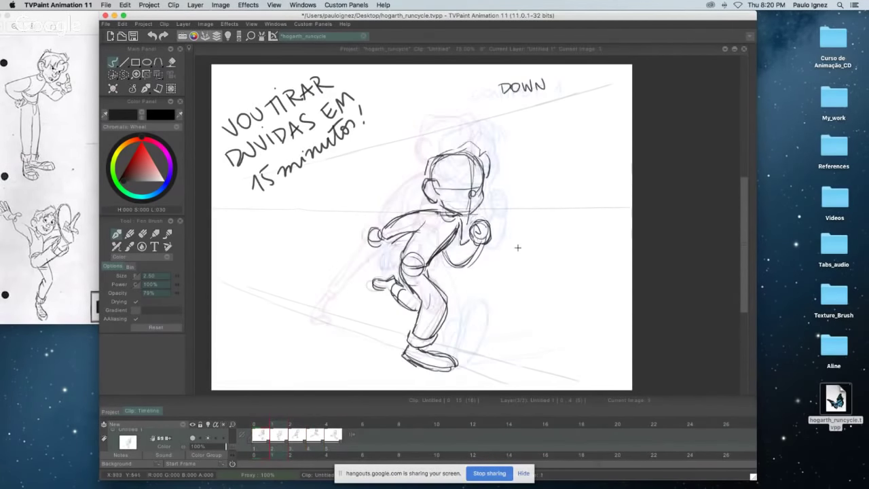
{"action": "key", "text": "Right"}
{"action": "key", "text": "Right"}
{"action": "key", "text": "Left"}
{"action": "key", "text": "Left"}
{"action": "key", "text": "Right"}
{"action": "key", "text": "Left"}
{"action": "key", "text": "Right"}
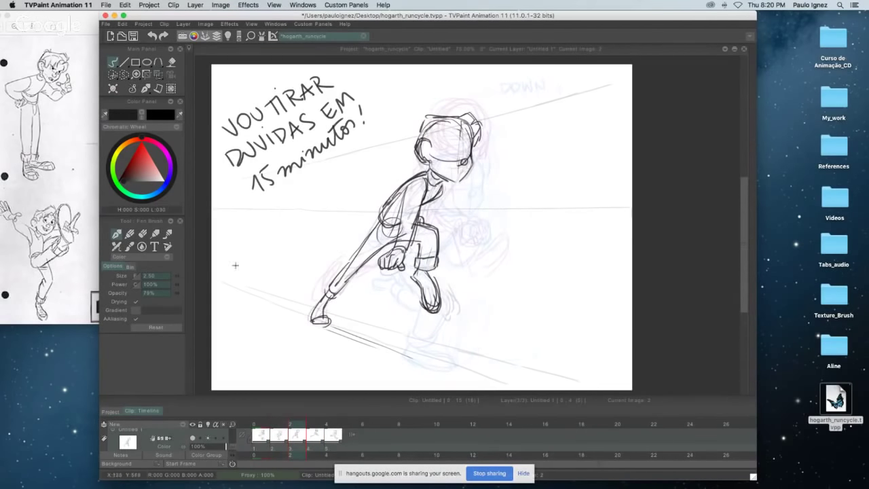
- Flip repeatedly between the Down and push-off poses to examine whether the push-off body needs repositioning
{"action": "key", "text": "Left"}
{"action": "key", "text": "Right"}
{"action": "key", "text": "Left"}
{"action": "key", "text": "Right"}
{"action": "key", "text": "Left"}
{"action": "key", "text": "Right"}
{"action": "key", "text": "Left"}
{"action": "key", "text": "Right"}
{"action": "key", "text": "Left"}
{"action": "key", "text": "Right"}
{"action": "key", "text": "Left"}
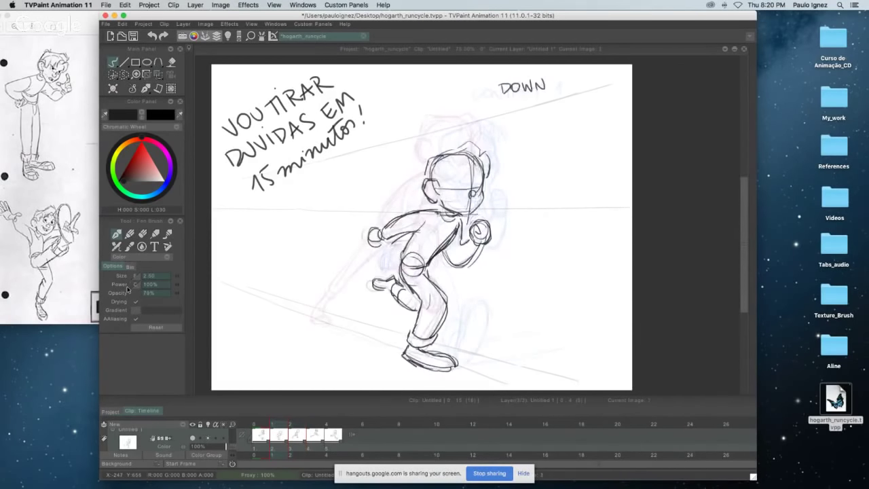
{"action": "key", "text": "Right"}
{"action": "key", "text": "Left"}
{"action": "key", "text": "Right"}
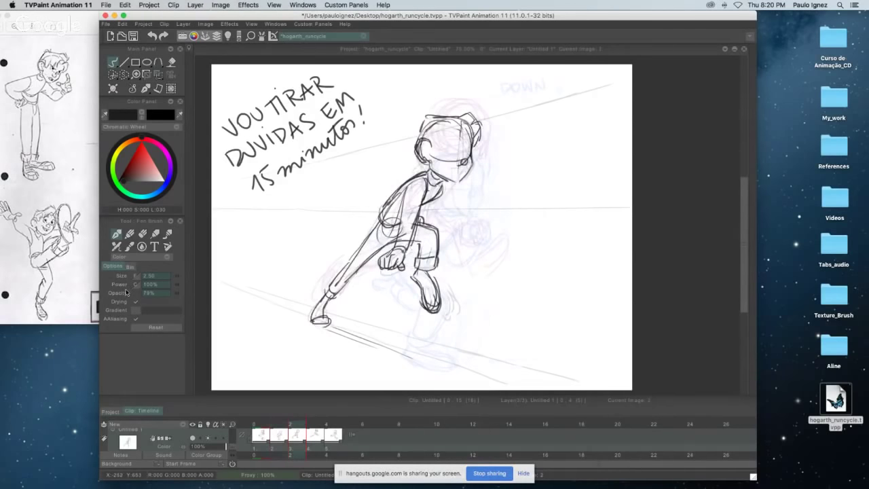
{"action": "key", "text": "Left"}
{"action": "key", "text": "Left"}
{"action": "key", "text": "Right"}
{"action": "key", "text": "Right"}
{"action": "key", "text": "Left"}
{"action": "key", "text": "Left"}
{"action": "key", "text": "Right"}
{"action": "key", "text": "Right"}
{"action": "key", "text": "Left"}
{"action": "key", "text": "Left"}
{"action": "key", "text": "Right"}
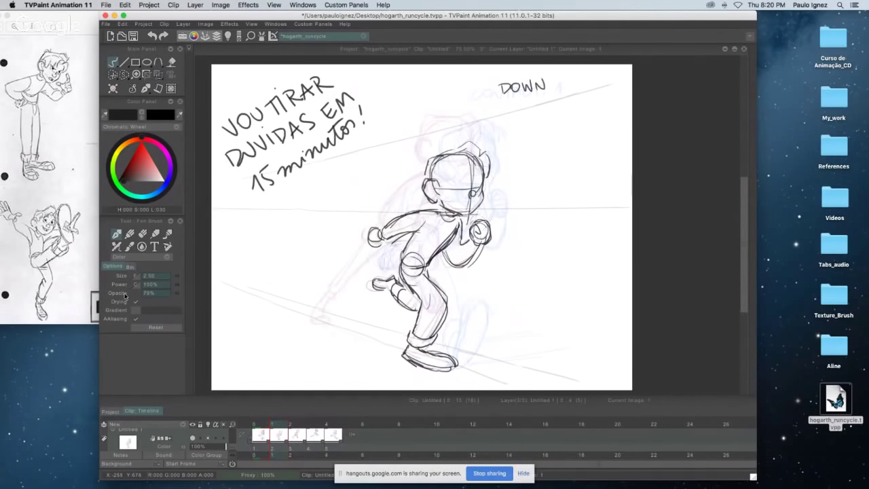
{"action": "key", "text": "Right"}
{"action": "key", "text": "Right"}
{"action": "key", "text": "Left"}
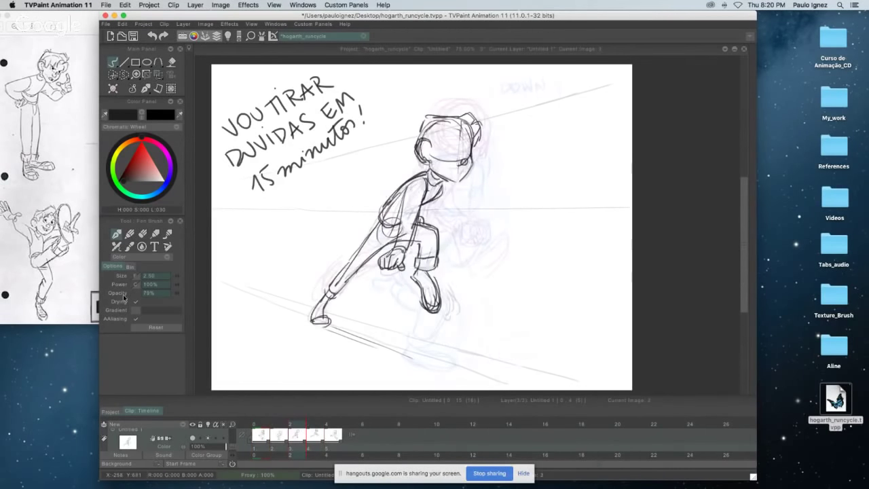
{"action": "key", "text": "Left"}
{"action": "key", "text": "Right"}
{"action": "key", "text": "Right"}
{"action": "key", "text": "Left"}
{"action": "key", "text": "Left"}
{"action": "key", "text": "Right"}
{"action": "key", "text": "Right"}
{"action": "key", "text": "Left"}
{"action": "key", "text": "Left"}
{"action": "key", "text": "Right"}
{"action": "key", "text": "Left"}
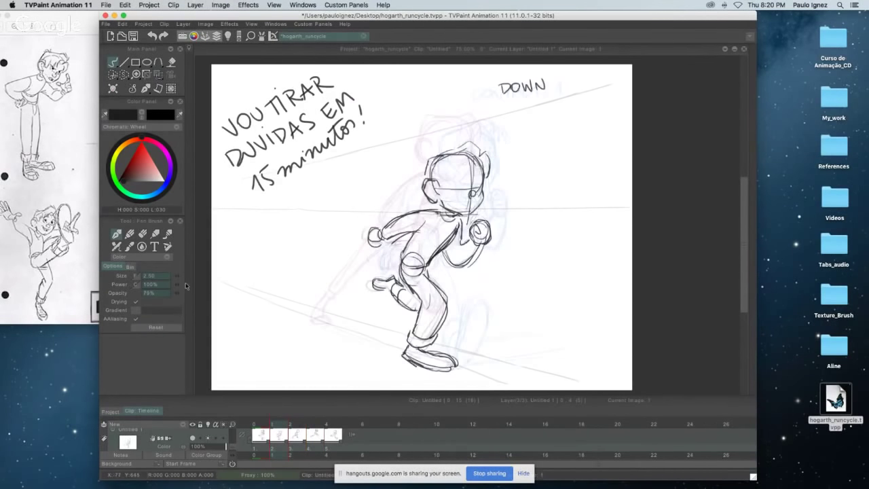
{"action": "key", "text": "Right"}
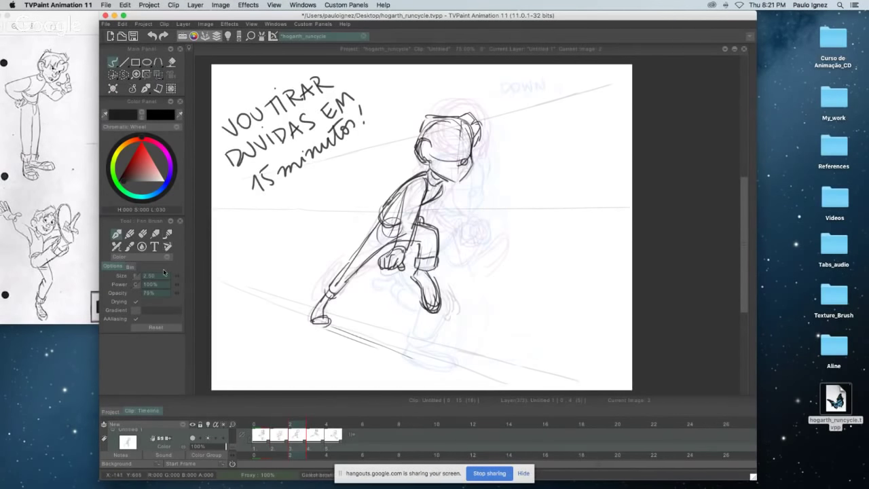
- Select the push-off pose's head, torso, fist and raised leg with a freehand outline and shift them by X 14, Y -13
{"action": "left_click", "coordinate": [124, 74]}
{"action": "mouse_move", "coordinate": [372, 293]}
{"action": "left_mouse_down"}
{"action": "mouse_move", "coordinate": [382, 253]}
{"action": "mouse_move", "coordinate": [354, 201]}
{"action": "mouse_move", "coordinate": [483, 80]}
{"action": "mouse_move", "coordinate": [510, 282]}
{"action": "mouse_move", "coordinate": [416, 347]}
{"action": "mouse_move", "coordinate": [380, 316]}
{"action": "left_mouse_up"}
{"action": "left_click", "coordinate": [158, 76]}
{"action": "left_click_drag", "start_coordinate": [451, 234], "coordinate": [458, 231]}
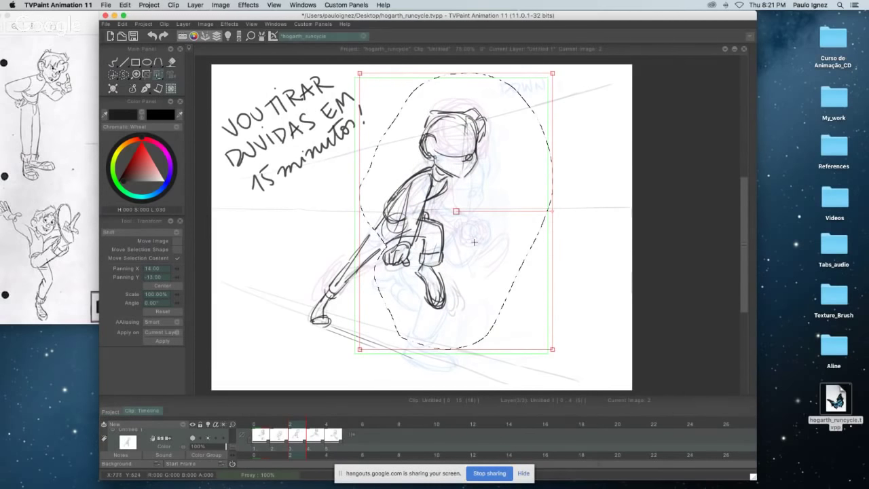
{"action": "key", "text": "Return"}
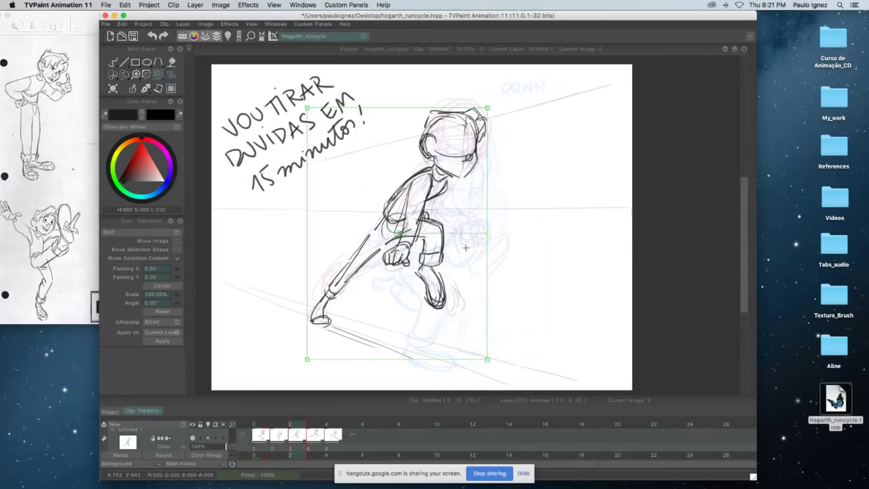
- Return to freehand drawing and compare the shifted push-off pose with the Down pose
{"action": "key", "text": "Left"}
{"action": "key", "text": "Right"}
{"action": "left_click", "coordinate": [144, 89]}
{"action": "left_click", "coordinate": [129, 100]}
{"action": "key", "text": "Left"}
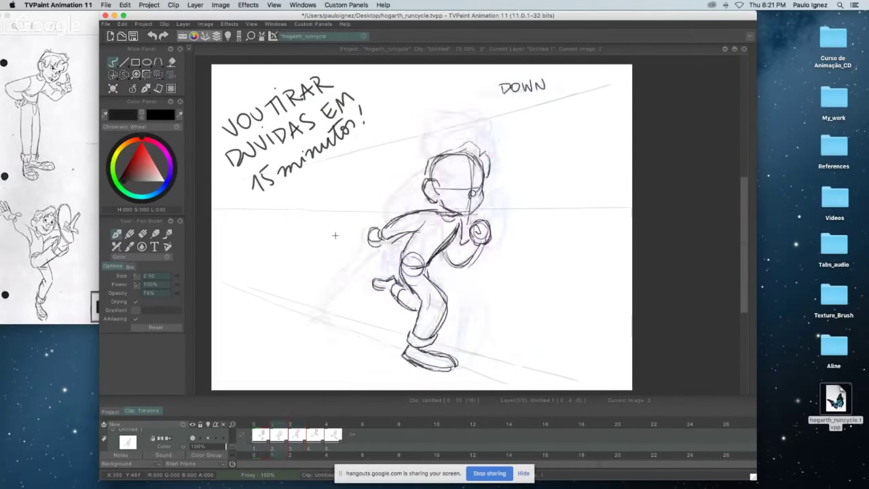
- Flip through the Down, push-off, in-between and Contact 2 poses to examine how the body moves across the cycle
{"action": "key", "text": "Right"}
{"action": "key", "text": "Left"}
{"action": "key", "text": "Right"}
{"action": "key", "text": "Right"}
{"action": "key", "text": "Right"}
{"action": "key", "text": "Left"}
{"action": "key", "text": "Left"}
{"action": "key", "text": "Left"}
{"action": "key", "text": "Left"}
{"action": "key", "text": "Right"}
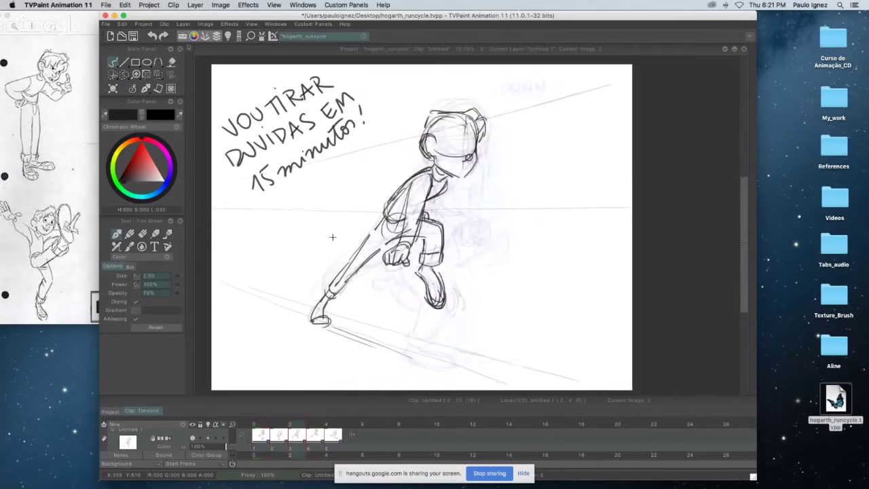
- Fade the push-off pose's stretched back leg with the soft eraser and compare it with the Down pose
{"action": "left_click", "coordinate": [142, 233]}
{"action": "mouse_move", "coordinate": [388, 246]}
{"action": "left_mouse_down"}
{"action": "mouse_move", "coordinate": [357, 273]}
{"action": "mouse_move", "coordinate": [369, 237]}
{"action": "mouse_move", "coordinate": [341, 276]}
{"action": "left_mouse_up"}
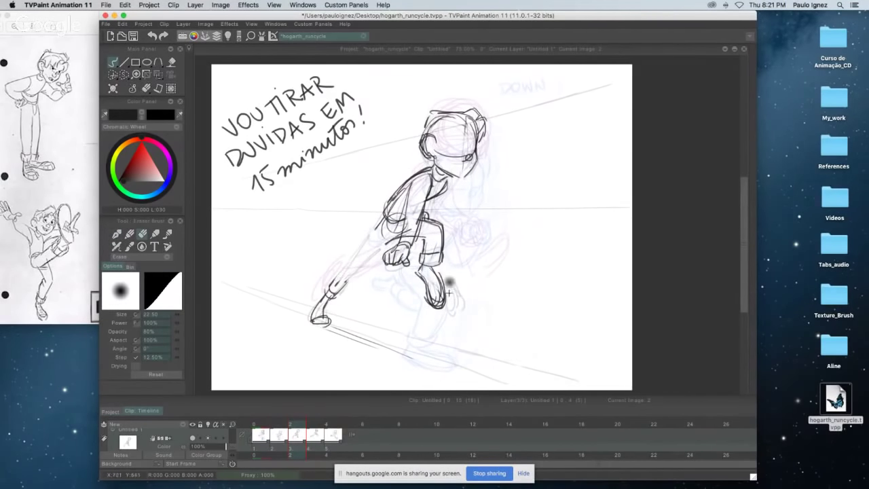
{"action": "key", "text": "Left"}
{"action": "key", "text": "Right"}
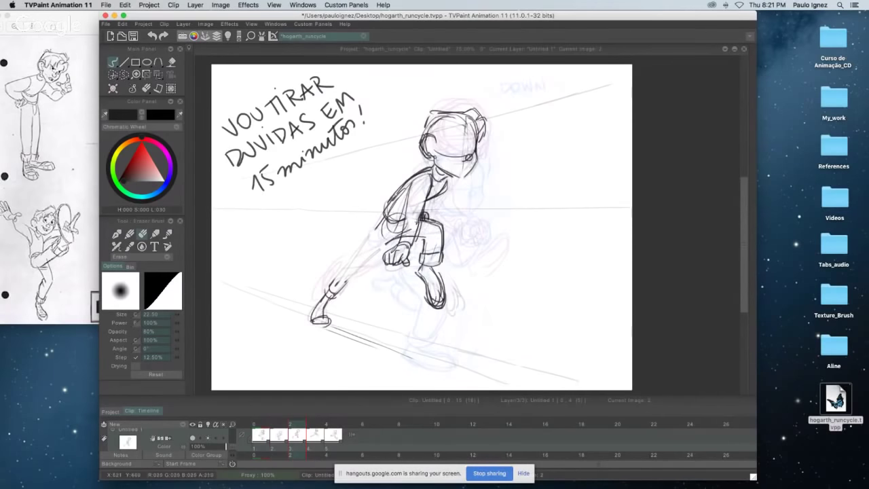
- Fade the push-off pose's raised leg, shoe, hanging arm and fist into a light guide with the soft eraser
{"action": "mouse_move", "coordinate": [435, 218]}
{"action": "left_mouse_down"}
{"action": "mouse_move", "coordinate": [420, 268]}
{"action": "mouse_move", "coordinate": [442, 241]}
{"action": "mouse_move", "coordinate": [450, 268]}
{"action": "mouse_move", "coordinate": [429, 301]}
{"action": "left_mouse_up"}
{"action": "key", "text": "Left"}
{"action": "key", "text": "Right"}
{"action": "key", "text": "Right"}
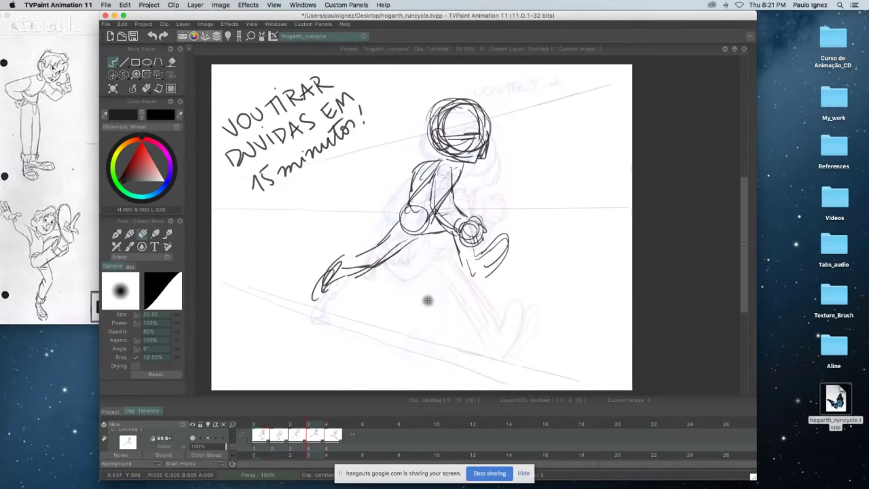
{"action": "key", "text": "Left"}
{"action": "mouse_move", "coordinate": [421, 218]}
{"action": "left_mouse_down"}
{"action": "mouse_move", "coordinate": [428, 189]}
{"action": "mouse_move", "coordinate": [396, 267]}
{"action": "mouse_move", "coordinate": [411, 293]}
{"action": "mouse_move", "coordinate": [436, 299]}
{"action": "mouse_move", "coordinate": [421, 260]}
{"action": "mouse_move", "coordinate": [427, 290]}
{"action": "left_mouse_up"}
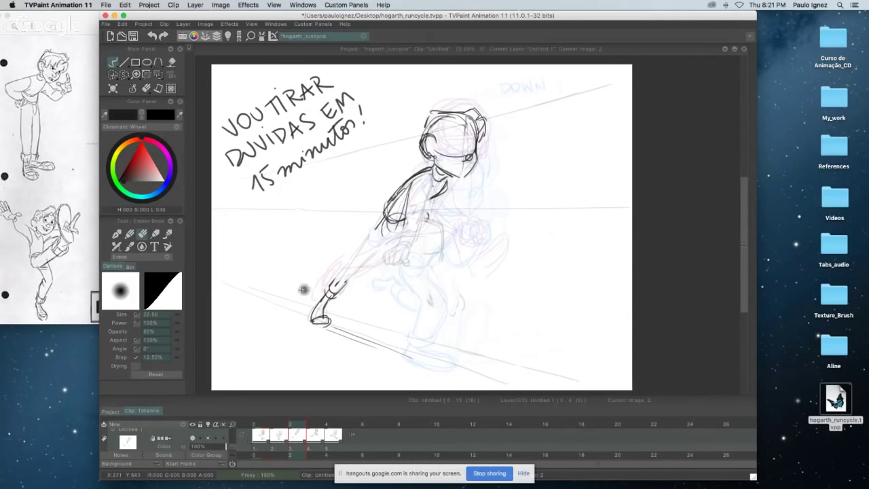
{"action": "key", "text": "ctrl+z"}
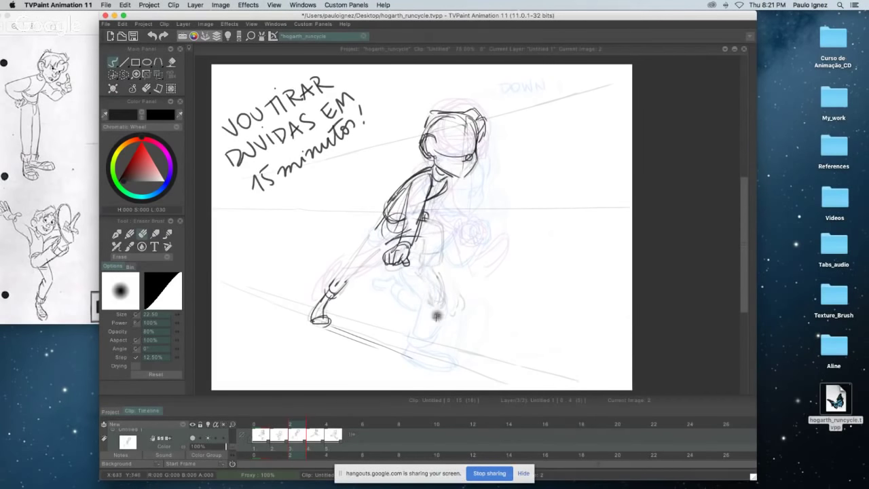
{"action": "left_click_drag", "start_coordinate": [427, 182], "coordinate": [395, 246]}
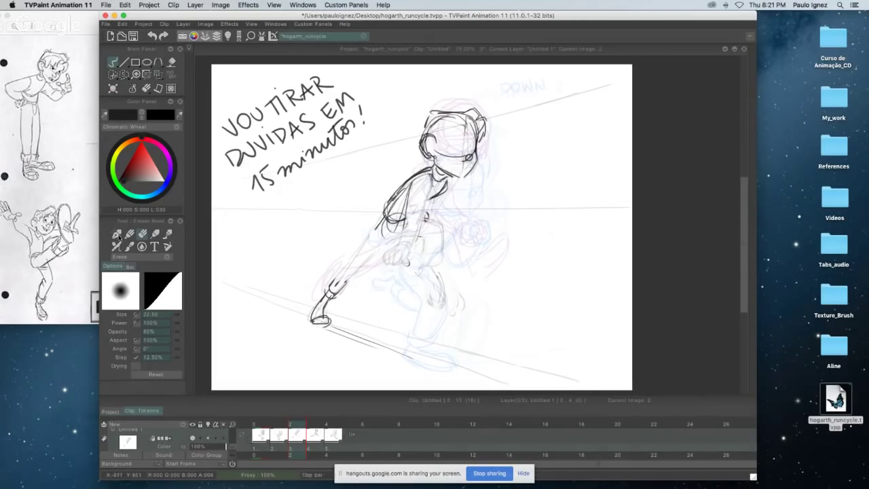
- Hide the neighbouring onion-skin drawings and redraw the push-off pose's raised thigh higher with the pen brush
{"action": "left_click", "coordinate": [116, 235]}
{"action": "left_click", "coordinate": [208, 438]}
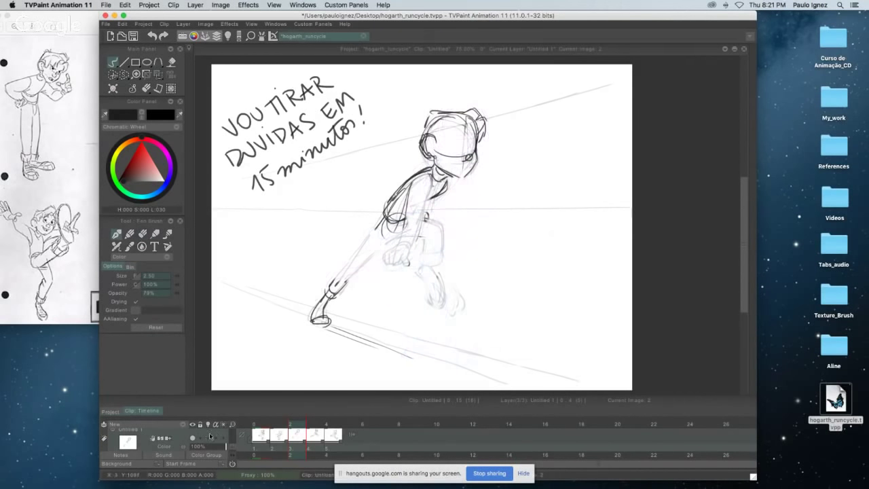
{"action": "key", "text": "Left"}
{"action": "key", "text": "Right"}
{"action": "key", "text": "Left"}
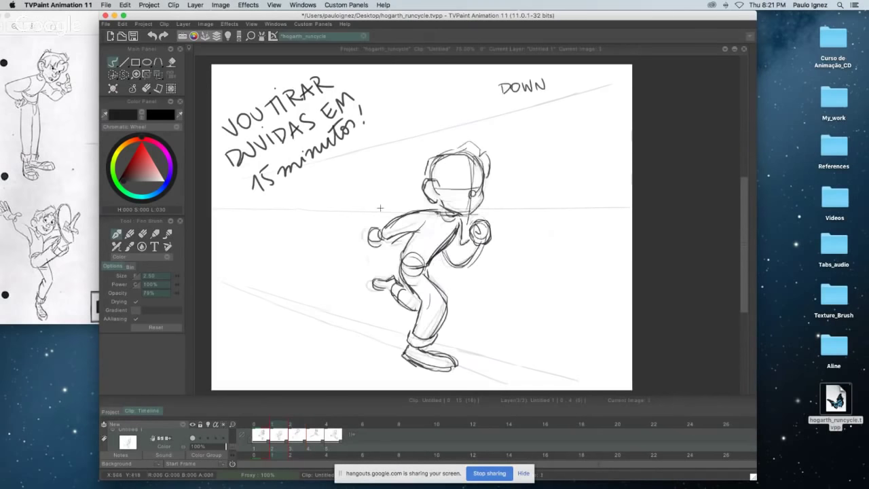
{"action": "key", "text": "Right"}
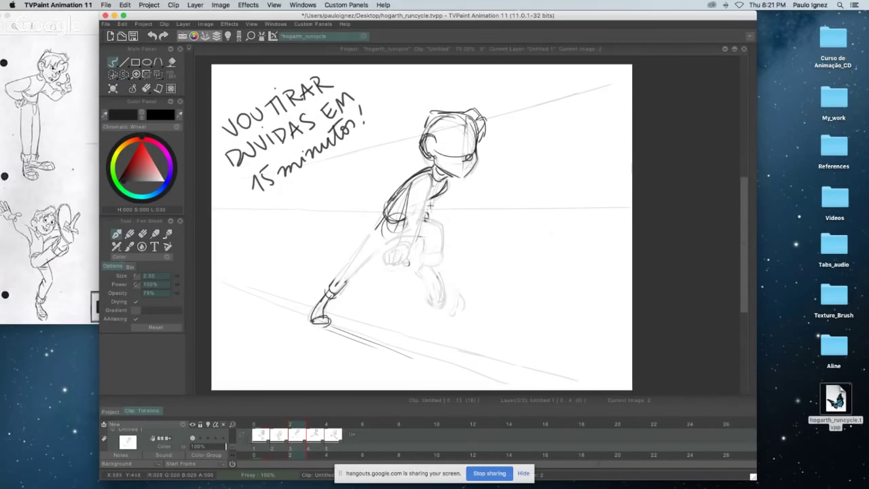
{"action": "left_click_drag", "start_coordinate": [435, 221], "coordinate": [446, 239]}
{"action": "left_click_drag", "start_coordinate": [425, 210], "coordinate": [445, 251]}
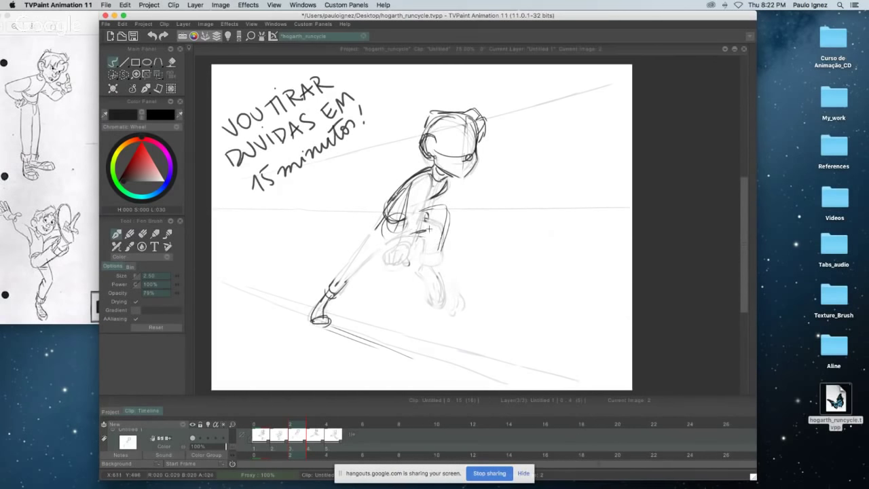
- Complete the push-off pose's raised thigh and knee down to the trouser hem, checking them against the Down pose
{"action": "key", "text": "2"}
{"action": "key", "text": "Left"}
{"action": "key", "text": "Right"}
{"action": "key", "text": "Left"}
{"action": "key", "text": "Right"}
{"action": "key", "text": "Left"}
{"action": "key", "text": "Left"}
{"action": "mouse_move", "coordinate": [409, 217]}
{"action": "left_mouse_down"}
{"action": "mouse_move", "coordinate": [445, 208]}
{"action": "mouse_move", "coordinate": [439, 254]}
{"action": "left_mouse_up"}
{"action": "mouse_move", "coordinate": [449, 212]}
{"action": "left_mouse_down"}
{"action": "mouse_move", "coordinate": [439, 251]}
{"action": "mouse_move", "coordinate": [444, 229]}
{"action": "left_mouse_up"}
{"action": "key", "text": "super+z"}
{"action": "left_click_drag", "start_coordinate": [420, 249], "coordinate": [438, 253]}
{"action": "key", "text": "super+z"}
{"action": "left_click_drag", "start_coordinate": [421, 239], "coordinate": [439, 243]}
{"action": "key", "text": "Left"}
{"action": "key", "text": "Right"}
{"action": "key", "text": "Left"}
{"action": "key", "text": "Right"}
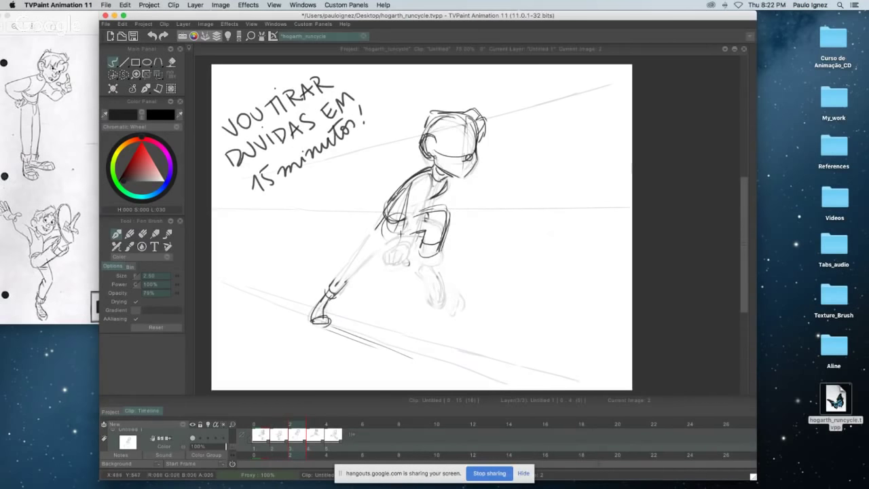
- Redraw the push-off pose's stretched back leg from the hip to the trouser cuff at the ankle
{"action": "left_click_drag", "start_coordinate": [410, 233], "coordinate": [344, 284]}
{"action": "left_click_drag", "start_coordinate": [401, 238], "coordinate": [343, 285]}
{"action": "left_click_drag", "start_coordinate": [385, 213], "coordinate": [332, 283]}
{"action": "key", "text": "Left"}
{"action": "key", "text": "Right"}
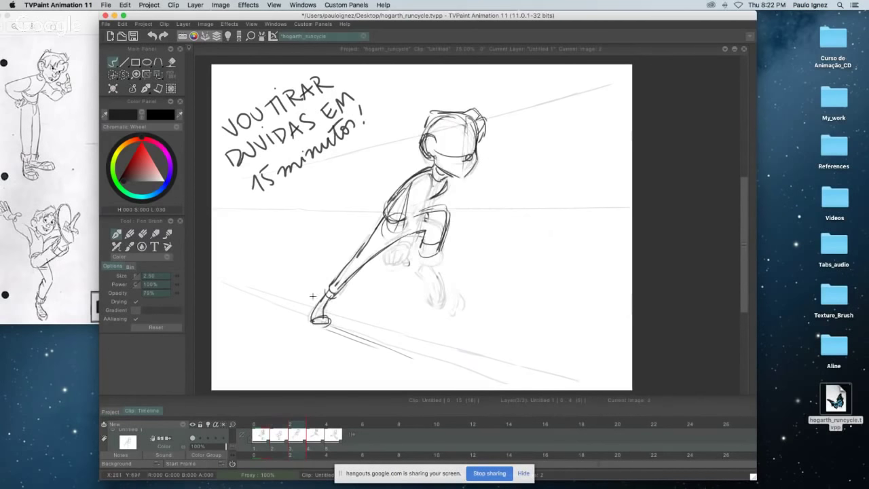
{"action": "left_click_drag", "start_coordinate": [343, 268], "coordinate": [321, 296]}
- Draw the push-off pose's raised ankle and shoe after comparing the leg's spacing with the adjacent poses
{"action": "key", "text": "Left"}
{"action": "key", "text": "Right"}
{"action": "key", "text": "Left"}
{"action": "key", "text": "Right"}
{"action": "key", "text": "Left"}
{"action": "key", "text": "Right"}
{"action": "key", "text": "Left"}
{"action": "key", "text": "Right"}
{"action": "key", "text": "Left"}
{"action": "key", "text": "Right"}
{"action": "key", "text": "Right"}
{"action": "key", "text": "Left"}
{"action": "mouse_move", "coordinate": [443, 267]}
{"action": "left_mouse_down"}
{"action": "mouse_move", "coordinate": [449, 296]}
{"action": "mouse_move", "coordinate": [429, 303]}
{"action": "mouse_move", "coordinate": [445, 307]}
{"action": "left_mouse_up"}
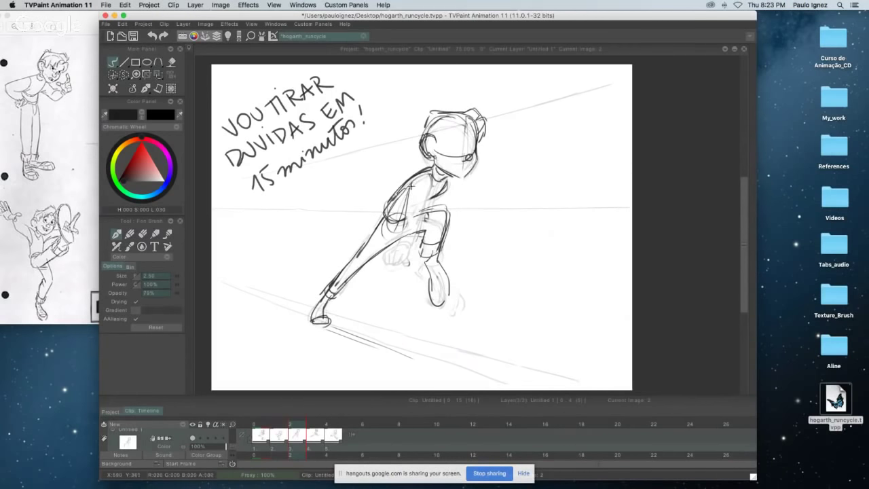
- Redraw the push-off pose's hanging arm and closed fist with fingers, checking them against the Down pose
{"action": "left_click_drag", "start_coordinate": [410, 184], "coordinate": [402, 255]}
{"action": "mouse_move", "coordinate": [431, 177]}
{"action": "left_mouse_down"}
{"action": "mouse_move", "coordinate": [416, 252]}
{"action": "mouse_move", "coordinate": [390, 264]}
{"action": "mouse_move", "coordinate": [403, 270]}
{"action": "left_mouse_up"}
{"action": "key", "text": "Left"}
{"action": "key", "text": "Right"}
{"action": "key", "text": "Left"}
{"action": "key", "text": "Right"}
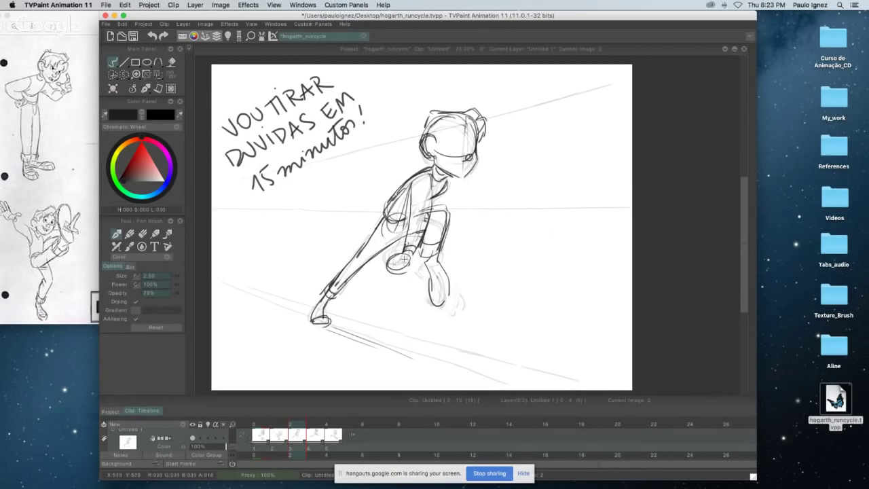
{"action": "left_click_drag", "start_coordinate": [400, 262], "coordinate": [380, 269]}
{"action": "left_click_drag", "start_coordinate": [406, 262], "coordinate": [386, 267]}
{"action": "key", "text": "Left"}
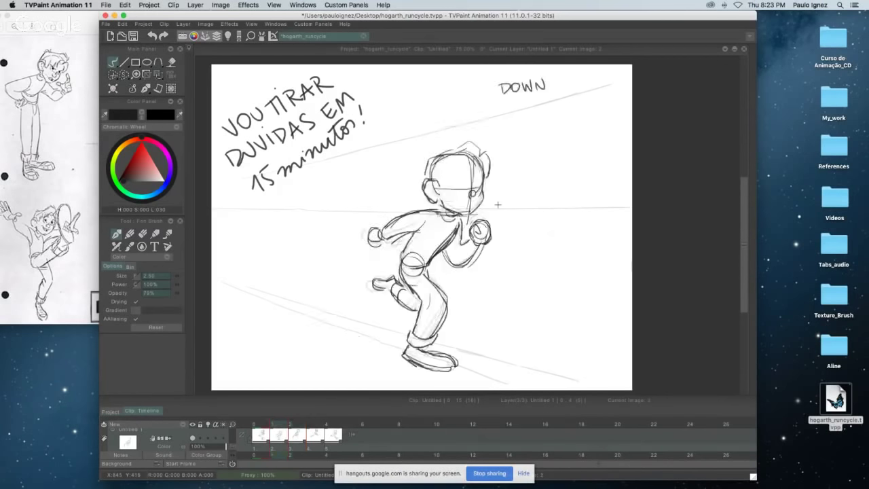
{"action": "key", "text": "Right"}
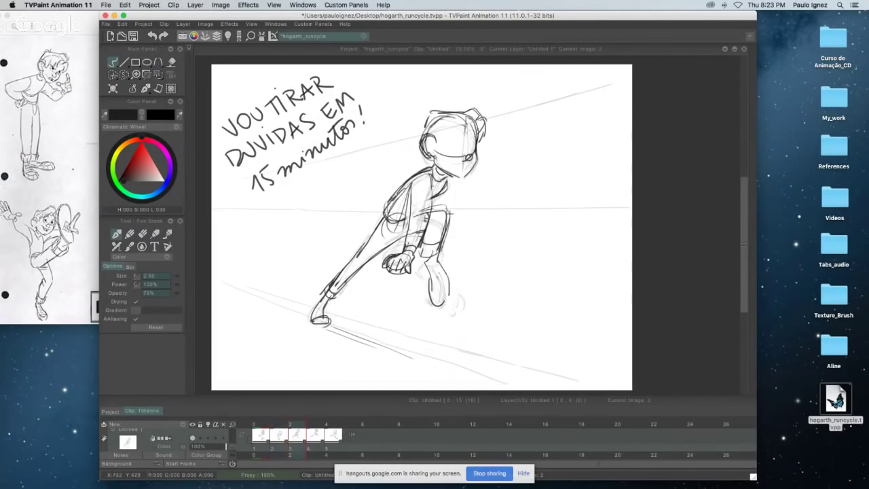
- Darken the raised shoe's outline and draw the vertical centre line on the push-off pose's face
{"action": "left_click_drag", "start_coordinate": [433, 293], "coordinate": [441, 307]}
{"action": "left_click_drag", "start_coordinate": [440, 260], "coordinate": [447, 296]}
{"action": "key", "text": "Left"}
{"action": "key", "text": "Right"}
{"action": "key", "text": "Left"}
{"action": "key", "text": "Right"}
{"action": "left_click_drag", "start_coordinate": [469, 103], "coordinate": [459, 184]}
{"action": "key", "text": "Left"}
{"action": "key", "text": "Right"}
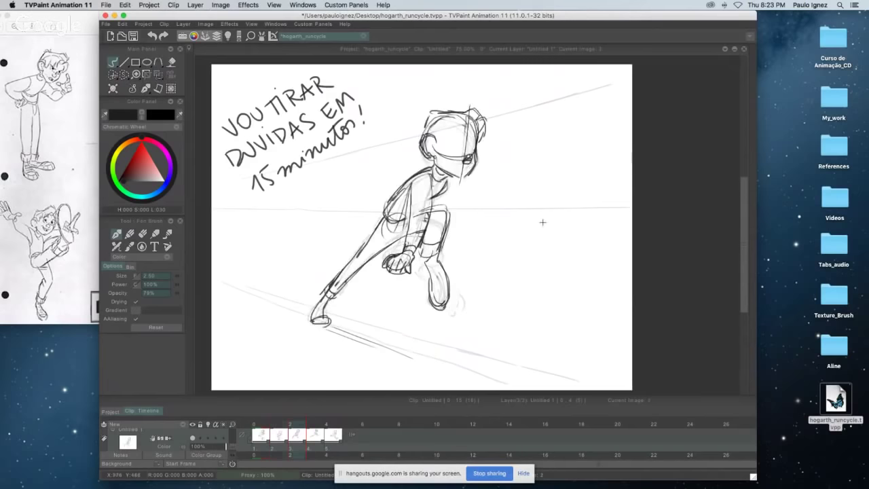
- Fade the whole in-between drawing before Contact 2 into a light guide with the soft eraser
{"action": "key", "text": "Left"}
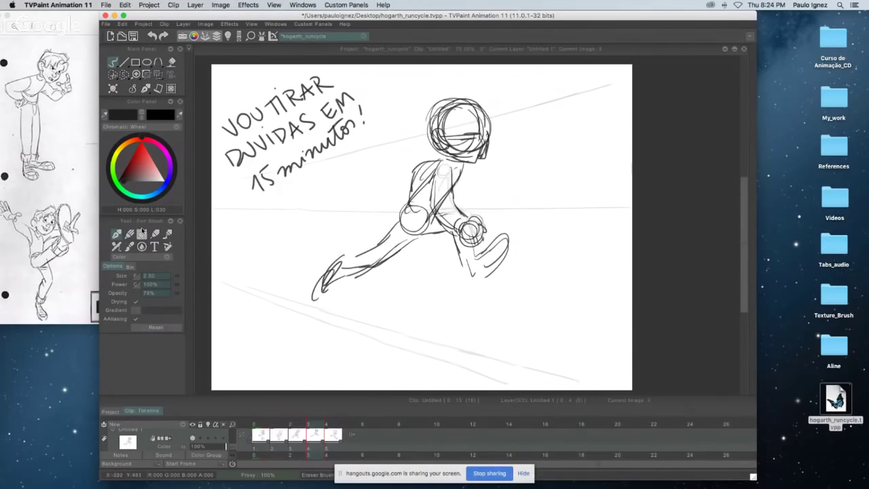
{"action": "key", "text": "e"}
{"action": "mouse_move", "coordinate": [417, 170]}
{"action": "left_mouse_down"}
{"action": "mouse_move", "coordinate": [433, 193]}
{"action": "mouse_move", "coordinate": [414, 240]}
{"action": "mouse_move", "coordinate": [475, 255]}
{"action": "mouse_move", "coordinate": [502, 272]}
{"action": "mouse_move", "coordinate": [367, 241]}
{"action": "mouse_move", "coordinate": [388, 234]}
{"action": "mouse_move", "coordinate": [452, 143]}
{"action": "mouse_move", "coordinate": [444, 112]}
{"action": "mouse_move", "coordinate": [503, 135]}
{"action": "mouse_move", "coordinate": [474, 139]}
{"action": "mouse_move", "coordinate": [434, 108]}
{"action": "left_mouse_up"}
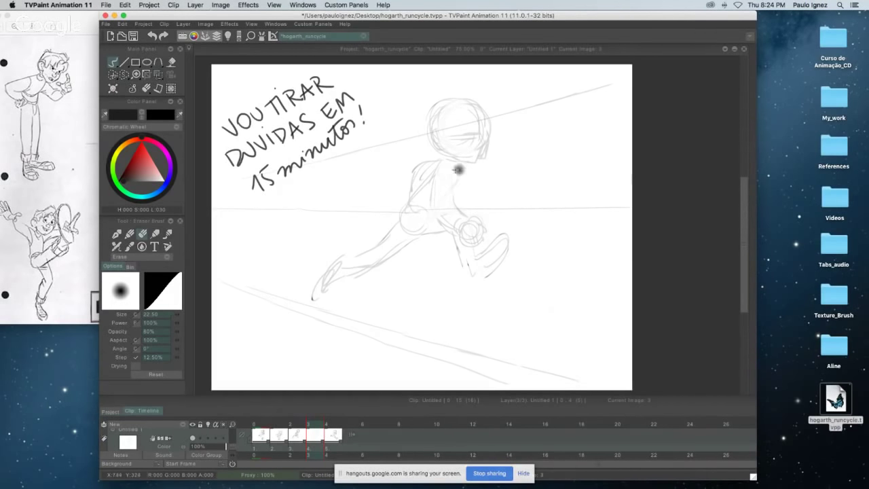
- Return to the pen brush and flip through the Contact 1, Down and push-off poses to examine the head's path
{"action": "left_click", "coordinate": [117, 233]}
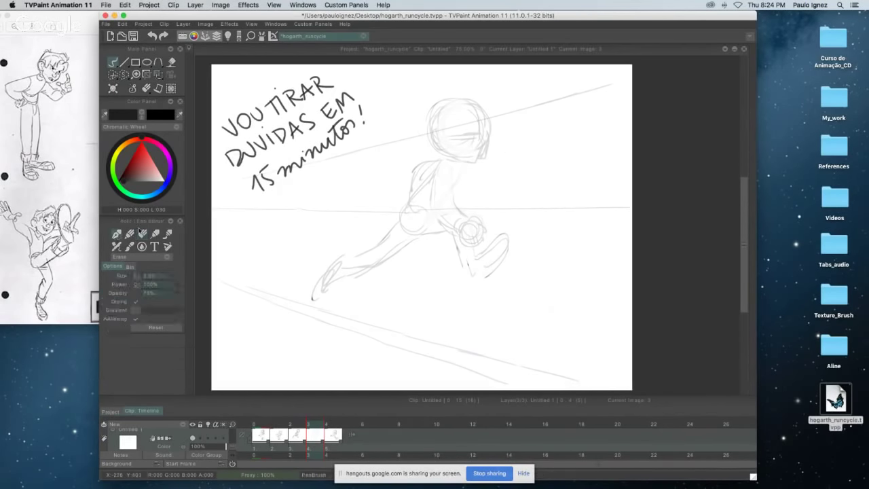
{"action": "key", "text": "Left"}
{"action": "key", "text": "Left"}
{"action": "key", "text": "Left"}
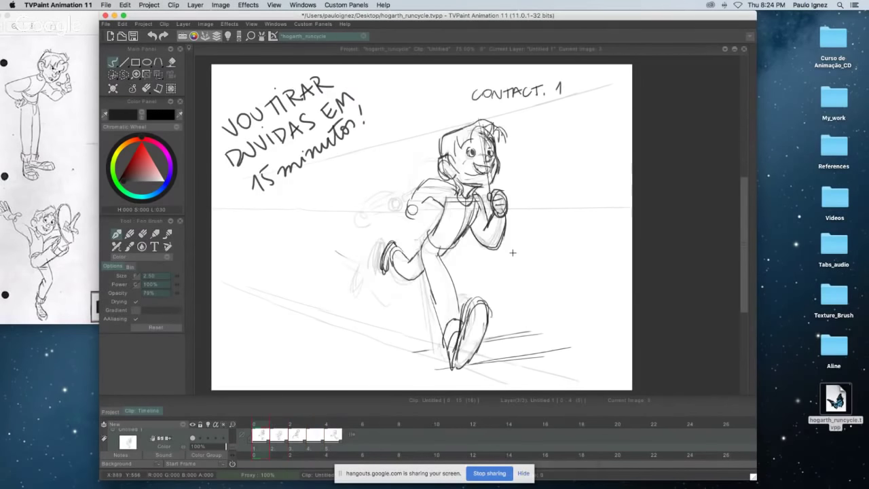
{"action": "key", "text": "Right"}
{"action": "key", "text": "Right"}
{"action": "key", "text": "Right"}
{"action": "key", "text": "Right"}
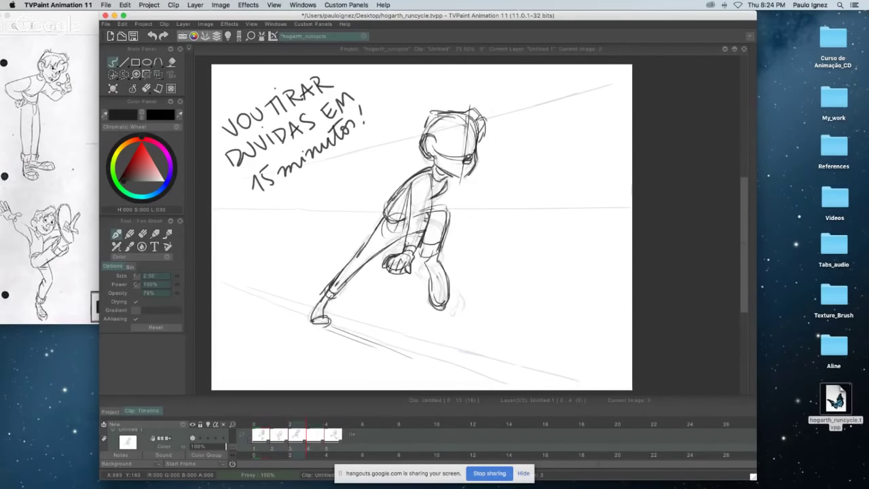
{"action": "key", "text": "Left"}
{"action": "key", "text": "Right"}
{"action": "key", "text": "Left"}
{"action": "key", "text": "Right"}
{"action": "key", "text": "Left"}
{"action": "key", "text": "Left"}
{"action": "key", "text": "Left"}
{"action": "key", "text": "Right"}
{"action": "key", "text": "Right"}
{"action": "key", "text": "Right"}
{"action": "key", "text": "Left"}
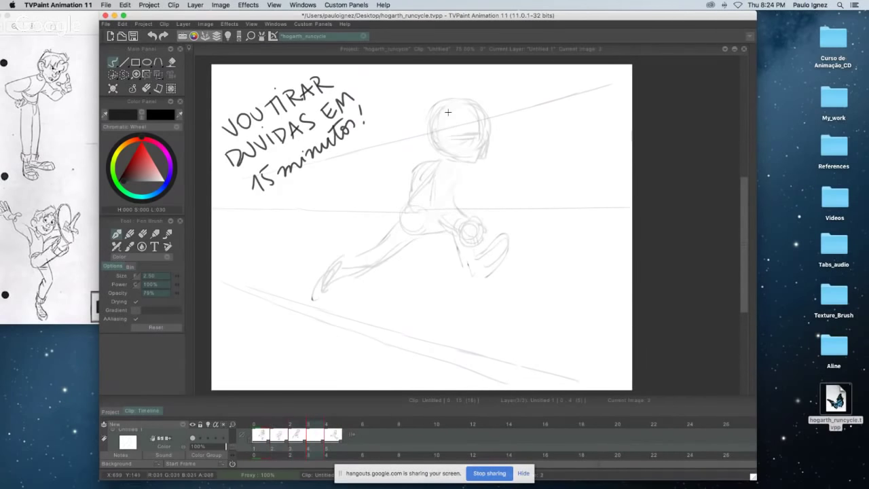
- Draw the in-between pose's head shape with its horizontal eye line over the faded guide
{"action": "key", "text": "Right"}
{"action": "key", "text": "Left"}
{"action": "key", "text": "Right"}
{"action": "key", "text": "Left"}
{"action": "mouse_move", "coordinate": [445, 103]}
{"action": "left_mouse_down"}
{"action": "mouse_move", "coordinate": [433, 128]}
{"action": "mouse_move", "coordinate": [443, 140]}
{"action": "left_mouse_up"}
{"action": "mouse_move", "coordinate": [442, 107]}
{"action": "left_mouse_down"}
{"action": "mouse_move", "coordinate": [475, 102]}
{"action": "mouse_move", "coordinate": [487, 116]}
{"action": "mouse_move", "coordinate": [485, 139]}
{"action": "mouse_move", "coordinate": [477, 133]}
{"action": "mouse_move", "coordinate": [485, 129]}
{"action": "mouse_move", "coordinate": [488, 140]}
{"action": "mouse_move", "coordinate": [468, 161]}
{"action": "left_mouse_up"}
{"action": "key", "text": "Left"}
{"action": "key", "text": "Right"}
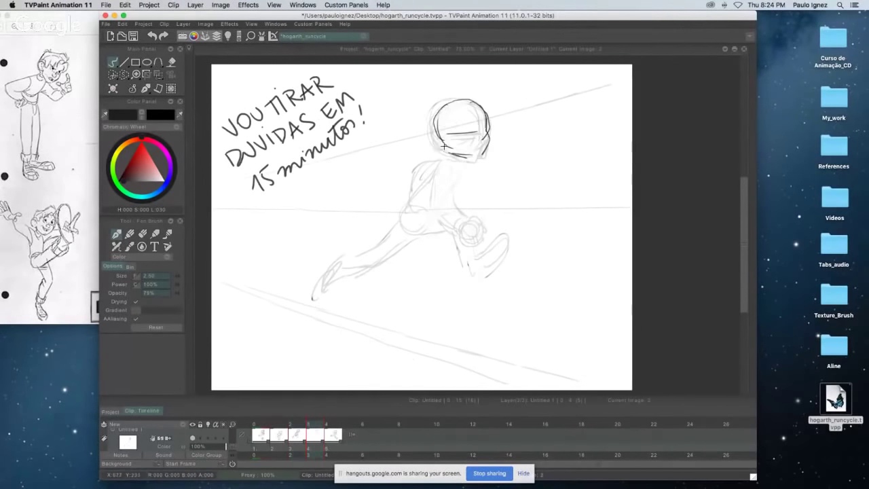
- Add the jaw, ear, nose and hair outline to the in-between head, checking them against the push-off pose
{"action": "key", "text": "Left"}
{"action": "key", "text": "Right"}
{"action": "key", "text": "Right"}
{"action": "key", "text": "Left"}
{"action": "mouse_move", "coordinate": [486, 133]}
{"action": "left_mouse_down"}
{"action": "mouse_move", "coordinate": [482, 157]}
{"action": "mouse_move", "coordinate": [468, 161]}
{"action": "left_mouse_up"}
{"action": "mouse_move", "coordinate": [440, 125]}
{"action": "left_mouse_down"}
{"action": "mouse_move", "coordinate": [427, 146]}
{"action": "mouse_move", "coordinate": [446, 151]}
{"action": "left_mouse_up"}
{"action": "key", "text": "Left"}
{"action": "key", "text": "Right"}
{"action": "mouse_move", "coordinate": [433, 106]}
{"action": "left_mouse_down"}
{"action": "mouse_move", "coordinate": [473, 105]}
{"action": "mouse_move", "coordinate": [478, 94]}
{"action": "mouse_move", "coordinate": [487, 114]}
{"action": "mouse_move", "coordinate": [493, 102]}
{"action": "mouse_move", "coordinate": [462, 110]}
{"action": "mouse_move", "coordinate": [479, 138]}
{"action": "left_mouse_up"}
{"action": "key", "text": "Left"}
{"action": "key", "text": "Right"}
{"action": "key", "text": "Left"}
{"action": "key", "text": "Right"}
{"action": "key", "text": "Left"}
{"action": "key", "text": "Right"}
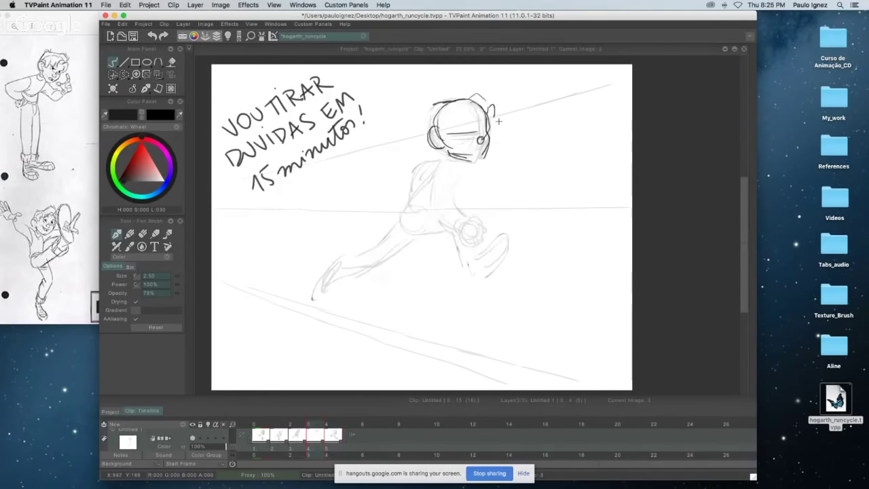
- Mark the neck under the in-between head, comparing its placement with the push-off and Contact 2 poses
{"action": "key", "text": "Left"}
{"action": "key", "text": "Right"}
{"action": "key", "text": "Left"}
{"action": "key", "text": "Right"}
{"action": "key", "text": "Right"}
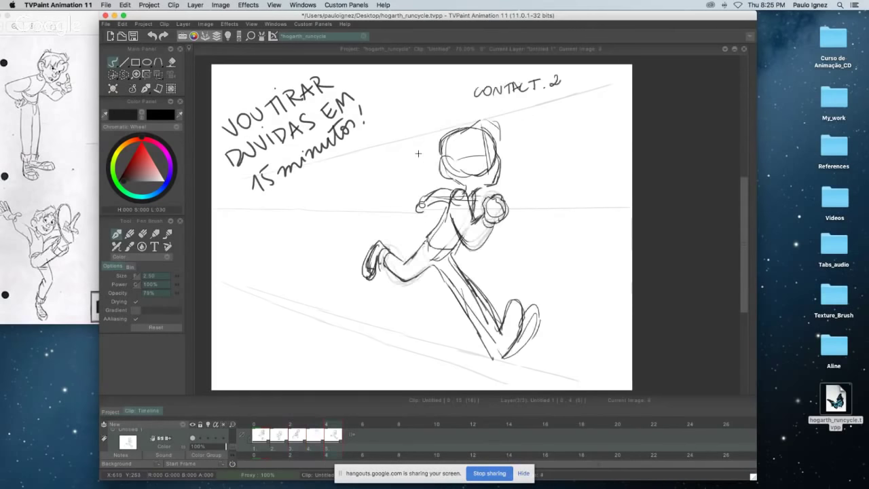
{"action": "key", "text": "Left"}
{"action": "key", "text": "Left"}
{"action": "key", "text": "Right"}
{"action": "key", "text": "Left"}
{"action": "key", "text": "Left"}
{"action": "key", "text": "Right"}
{"action": "key", "text": "Right"}
{"action": "key", "text": "Right"}
{"action": "key", "text": "Left"}
{"action": "key", "text": "Right"}
{"action": "key", "text": "Left"}
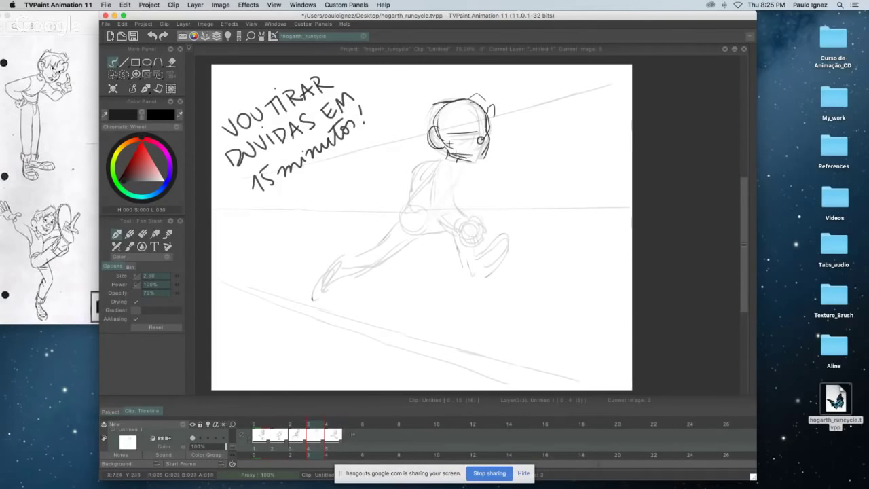
- Flip between the push-off, in-between and Contact 2 poses to examine the movement of the head and neck
{"action": "key", "text": "Right"}
{"action": "key", "text": "Left"}
{"action": "key", "text": "Left"}
{"action": "key", "text": "Right"}
{"action": "key", "text": "Right"}
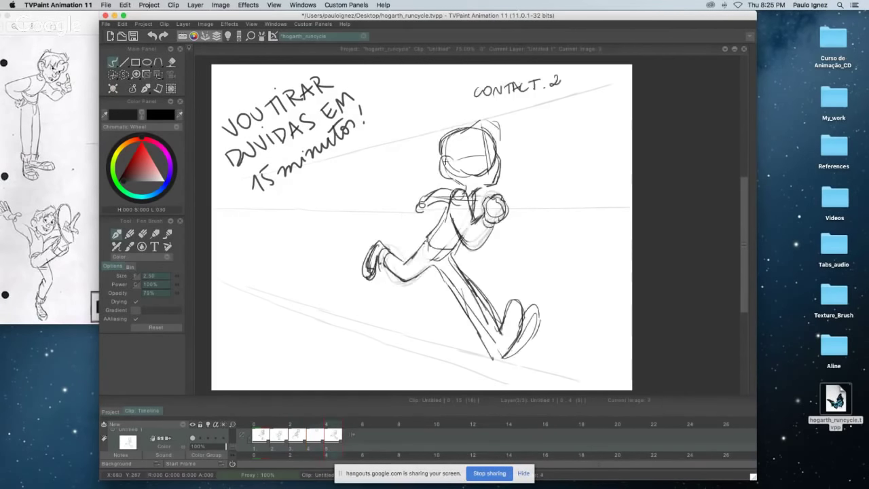
{"action": "key", "text": "Left"}
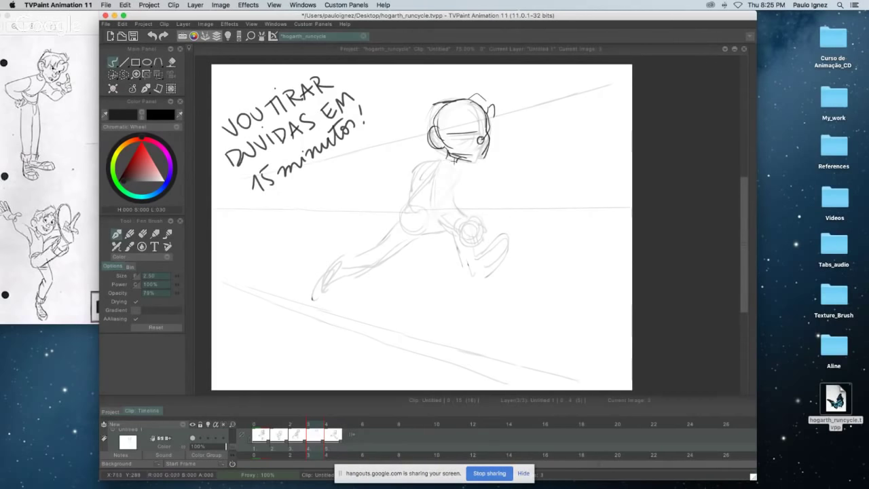
{"action": "key", "text": "Right"}
{"action": "key", "text": "Left"}
{"action": "key", "text": "Right"}
{"action": "key", "text": "Left"}
{"action": "key", "text": "Left"}
{"action": "key", "text": "Right"}
{"action": "key", "text": "Right"}
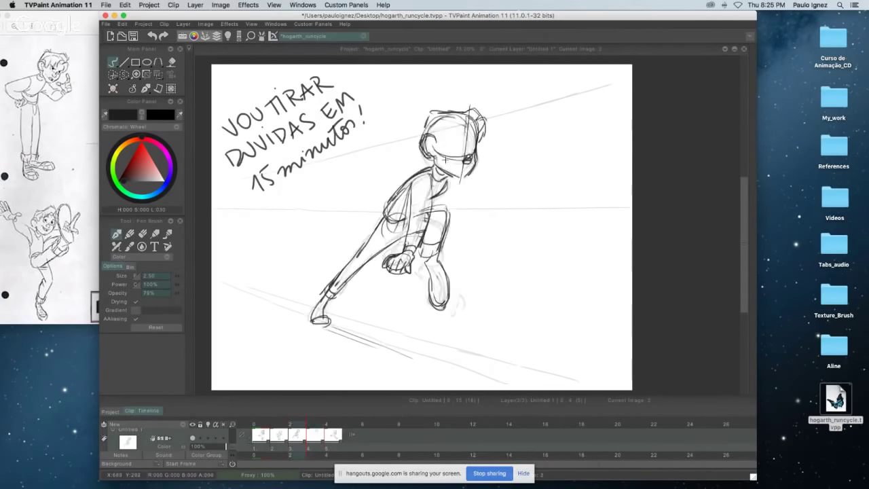
- Flip repeatedly between the in-between and its neighbouring poses to examine how the shoulder, arm and hand travel
{"action": "key", "text": "Left"}
{"action": "key", "text": "Right"}
{"action": "key", "text": "Left"}
{"action": "key", "text": "Right"}
{"action": "key", "text": "Left"}
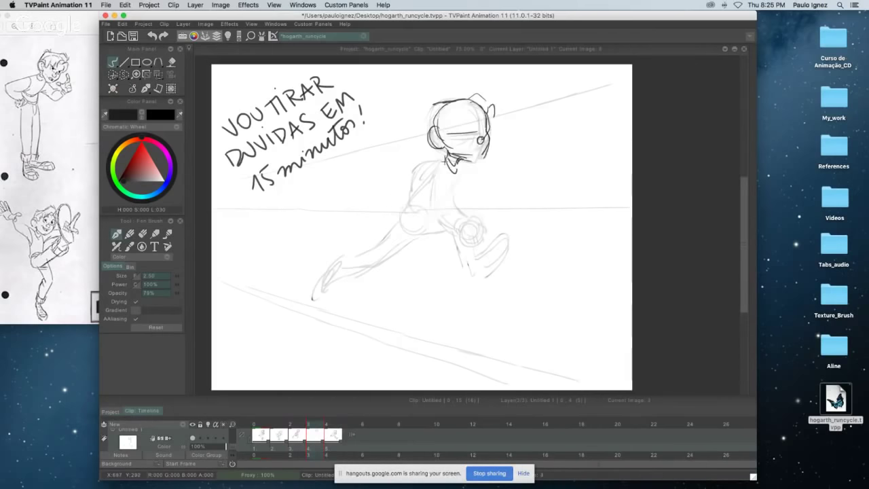
{"action": "key", "text": "Left"}
{"action": "key", "text": "Left"}
{"action": "key", "text": "Right"}
{"action": "key", "text": "Left"}
{"action": "key", "text": "Right"}
{"action": "key", "text": "Left"}
{"action": "key", "text": "Right"}
{"action": "key", "text": "Right"}
- Draw the in-between pose's forward arm from the shoulder down to the wrist over the faded guide
{"action": "left_click_drag", "start_coordinate": [453, 185], "coordinate": [469, 219]}
{"action": "mouse_move", "coordinate": [435, 167]}
{"action": "left_mouse_down"}
{"action": "mouse_move", "coordinate": [432, 202]}
{"action": "mouse_move", "coordinate": [458, 224]}
{"action": "left_mouse_up"}
{"action": "key", "text": "Left"}
{"action": "key", "text": "Right"}
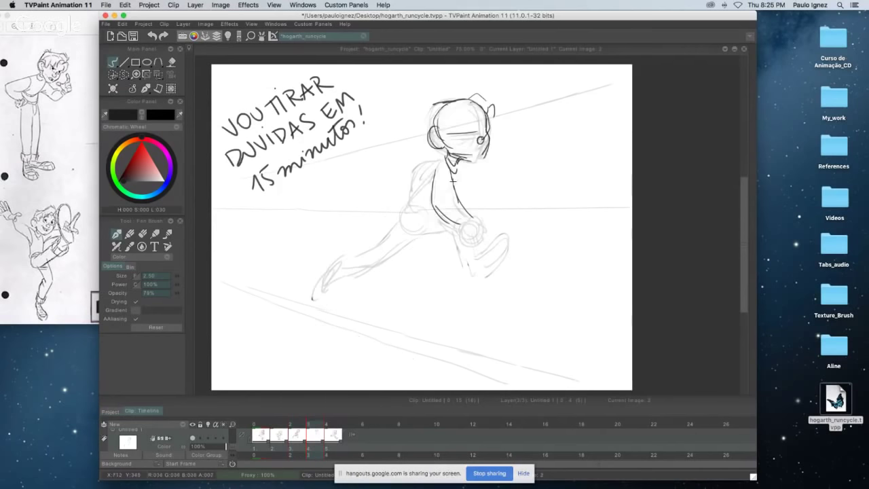
{"action": "mouse_move", "coordinate": [448, 170]}
{"action": "left_mouse_down"}
{"action": "mouse_move", "coordinate": [472, 212]}
{"action": "mouse_move", "coordinate": [452, 207]}
{"action": "mouse_move", "coordinate": [479, 218]}
{"action": "mouse_move", "coordinate": [484, 231]}
{"action": "mouse_move", "coordinate": [474, 237]}
{"action": "mouse_move", "coordinate": [468, 228]}
{"action": "mouse_move", "coordinate": [466, 240]}
{"action": "mouse_move", "coordinate": [484, 226]}
{"action": "mouse_move", "coordinate": [466, 197]}
{"action": "mouse_move", "coordinate": [469, 211]}
{"action": "mouse_move", "coordinate": [485, 211]}
{"action": "mouse_move", "coordinate": [468, 223]}
{"action": "left_mouse_up"}
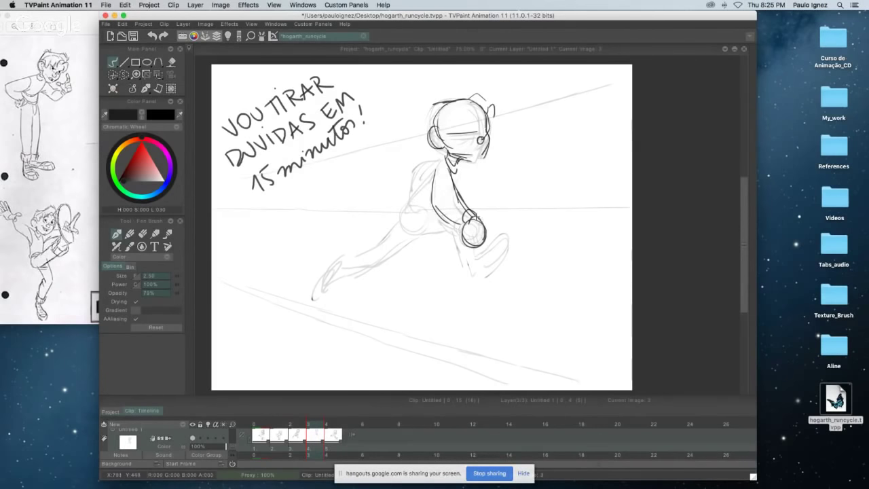
- Draw the forward arm's hand as a rounded shape with fingers and thumb, checking it against the push-off pose
{"action": "mouse_move", "coordinate": [476, 217]}
{"action": "left_mouse_down"}
{"action": "mouse_move", "coordinate": [488, 226]}
{"action": "mouse_move", "coordinate": [473, 244]}
{"action": "mouse_move", "coordinate": [463, 230]}
{"action": "mouse_move", "coordinate": [468, 243]}
{"action": "left_mouse_up"}
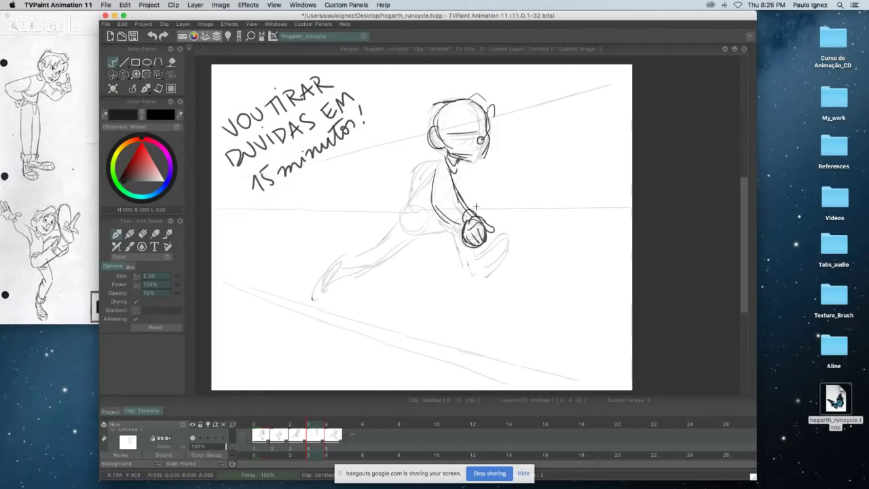
{"action": "mouse_move", "coordinate": [478, 222]}
{"action": "left_mouse_down"}
{"action": "mouse_move", "coordinate": [478, 213]}
{"action": "mouse_move", "coordinate": [491, 229]}
{"action": "left_mouse_up"}
{"action": "key", "text": "Left"}
{"action": "key", "text": "Right"}
{"action": "key", "text": "Left"}
{"action": "key", "text": "Right"}
{"action": "key", "text": "Left"}
{"action": "key", "text": "Right"}
{"action": "key", "text": "Left"}
{"action": "key", "text": "Right"}
- Add contour strokes around the upper arm and chest below the neck, comparing them with the push-off and Contact 2 poses
{"action": "left_click_drag", "start_coordinate": [432, 175], "coordinate": [430, 218]}
{"action": "key", "text": "Left"}
{"action": "key", "text": "Right"}
{"action": "key", "text": "Right"}
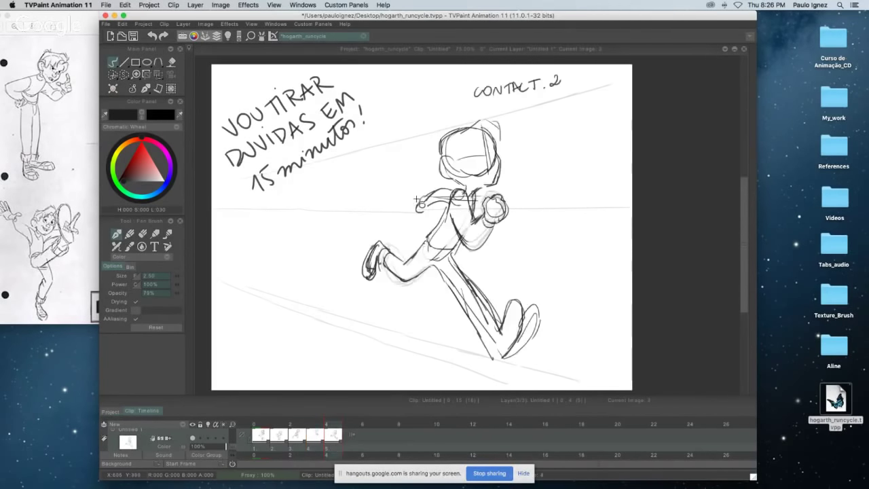
{"action": "key", "text": "Left"}
{"action": "key", "text": "Left"}
{"action": "key", "text": "Right"}
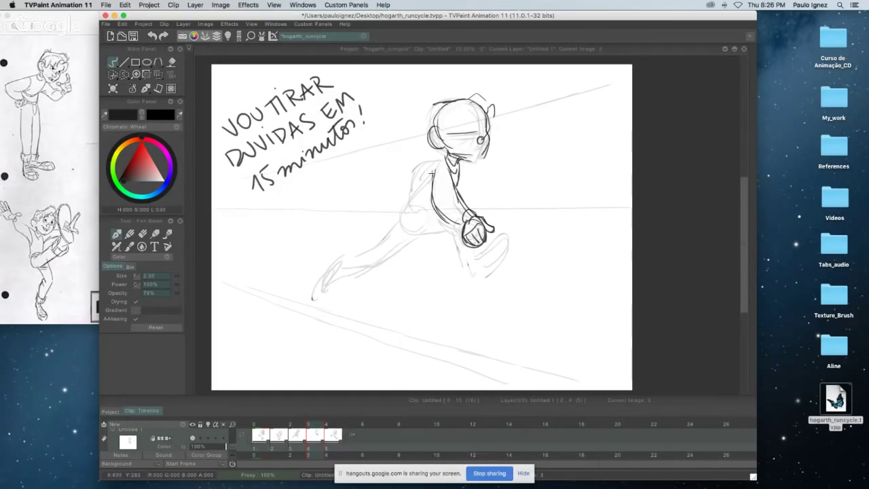
- Draw the torso outline and waistline over the rough runner on frame 3, checking the shape against frame 4
{"action": "left_click_drag", "start_coordinate": [456, 174], "coordinate": [434, 213]}
{"action": "key", "text": "Right"}
{"action": "key", "text": "Left"}
{"action": "left_click_drag", "start_coordinate": [442, 157], "coordinate": [409, 211]}
{"action": "key", "text": "Right"}
{"action": "key", "text": "Left"}
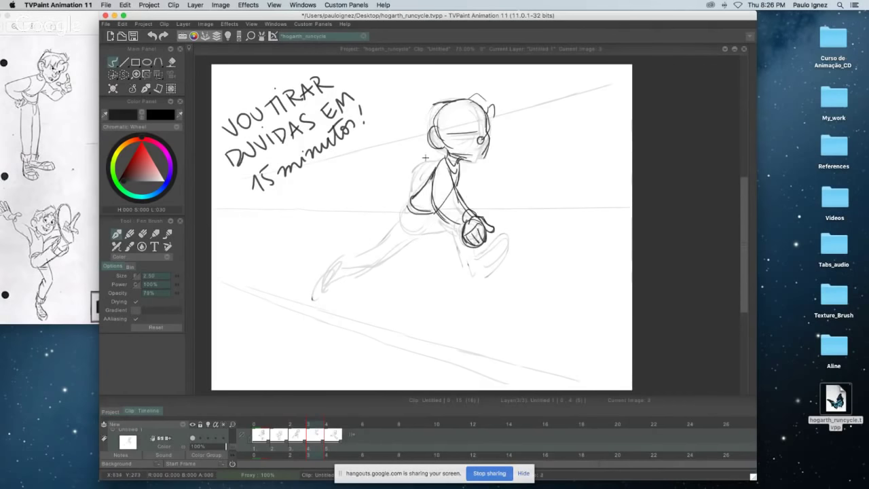
- Draw the hip oval and the underside of the trailing leg on frame 3, using frame 4 as reference
{"action": "key", "text": "Right"}
{"action": "key", "text": "Left"}
{"action": "key", "text": "Right"}
{"action": "key", "text": "Left"}
{"action": "key", "text": "Right"}
{"action": "key", "text": "Left"}
{"action": "key", "text": "Right"}
{"action": "key", "text": "Left"}
{"action": "mouse_move", "coordinate": [410, 209]}
{"action": "left_mouse_down"}
{"action": "mouse_move", "coordinate": [431, 191]}
{"action": "mouse_move", "coordinate": [424, 181]}
{"action": "mouse_move", "coordinate": [423, 227]}
{"action": "mouse_move", "coordinate": [368, 257]}
{"action": "left_mouse_up"}
- Draw the upper edge, trouser cuff and raised foot of the trailing leg on frame 3
{"action": "key", "text": "Left"}
{"action": "key", "text": "Right"}
{"action": "key", "text": "Right"}
{"action": "key", "text": "Left"}
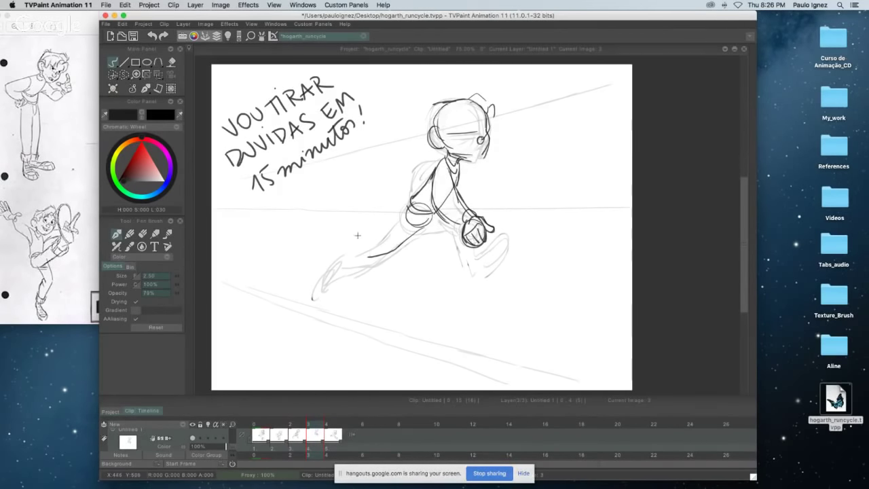
{"action": "left_click_drag", "start_coordinate": [407, 210], "coordinate": [377, 241]}
{"action": "mouse_move", "coordinate": [385, 236]}
{"action": "left_mouse_down"}
{"action": "mouse_move", "coordinate": [338, 270]}
{"action": "mouse_move", "coordinate": [348, 250]}
{"action": "left_mouse_up"}
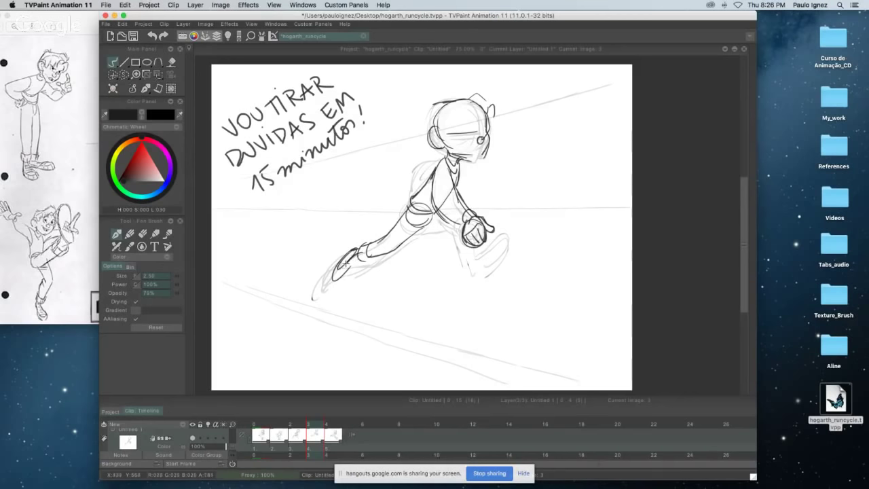
{"action": "mouse_move", "coordinate": [351, 251]}
{"action": "left_mouse_down"}
{"action": "mouse_move", "coordinate": [336, 271]}
{"action": "mouse_move", "coordinate": [358, 252]}
{"action": "left_mouse_up"}
- Flip between frames 2, 3 and 4 to compare how the run poses flow into each other
{"action": "key", "text": "Right"}
{"action": "key", "text": "Left"}
{"action": "key", "text": "Left"}
{"action": "key", "text": "Right"}
{"action": "key", "text": "Right"}
{"action": "key", "text": "Left"}
{"action": "key", "text": "Left"}
{"action": "key", "text": "Right"}
{"action": "key", "text": "Left"}
{"action": "key", "text": "Right"}
{"action": "key", "text": "Right"}
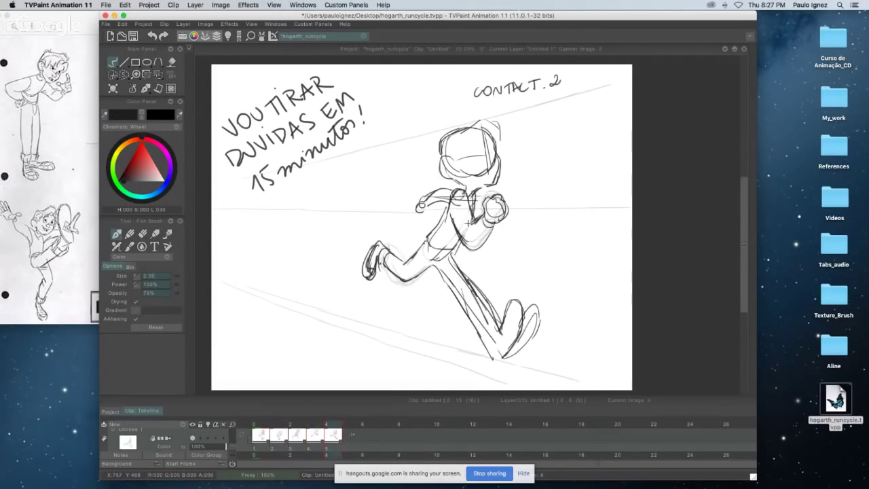
{"action": "key", "text": "Left"}
{"action": "key", "text": "Left"}
{"action": "key", "text": "Right"}
{"action": "key", "text": "Right"}
{"action": "key", "text": "Left"}
{"action": "key", "text": "Left"}
{"action": "key", "text": "Right"}
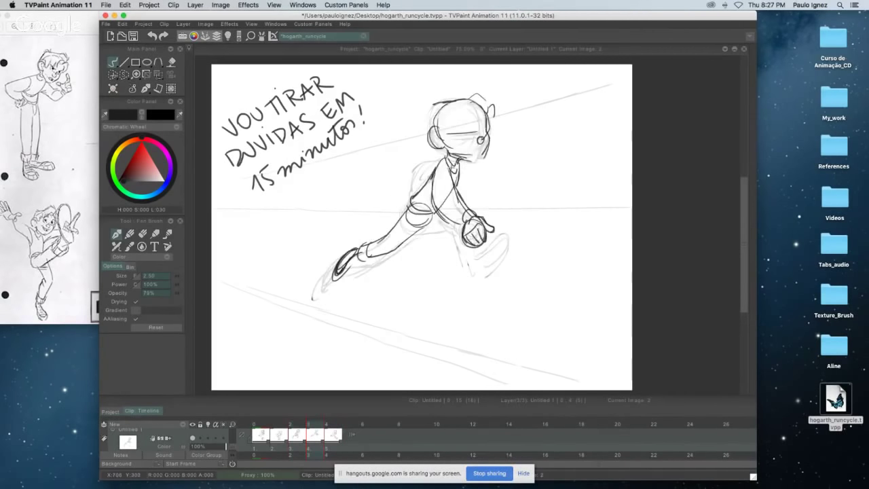
- Draw the forward leg and its lifted shoe over the rough lines on frame 3
{"action": "key", "text": "Left"}
{"action": "key", "text": "Right"}
{"action": "key", "text": "Right"}
{"action": "key", "text": "Left"}
{"action": "key", "text": "Right"}
{"action": "key", "text": "Left"}
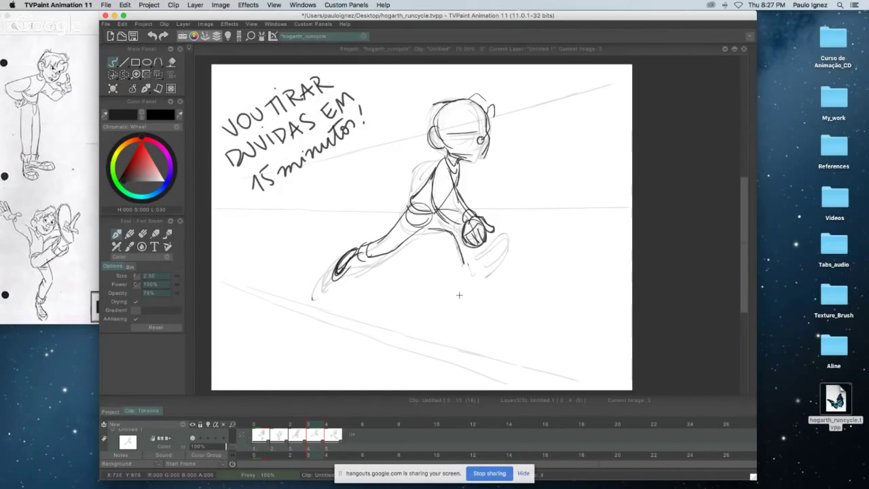
{"action": "key", "text": "Right"}
{"action": "key", "text": "Left"}
{"action": "mouse_move", "coordinate": [481, 251]}
{"action": "left_mouse_down"}
{"action": "mouse_move", "coordinate": [466, 264]}
{"action": "mouse_move", "coordinate": [460, 258]}
{"action": "mouse_move", "coordinate": [476, 278]}
{"action": "mouse_move", "coordinate": [515, 234]}
{"action": "mouse_move", "coordinate": [506, 230]}
{"action": "mouse_move", "coordinate": [508, 265]}
{"action": "mouse_move", "coordinate": [487, 281]}
{"action": "left_mouse_up"}
{"action": "left_click_drag", "start_coordinate": [513, 237], "coordinate": [507, 259]}
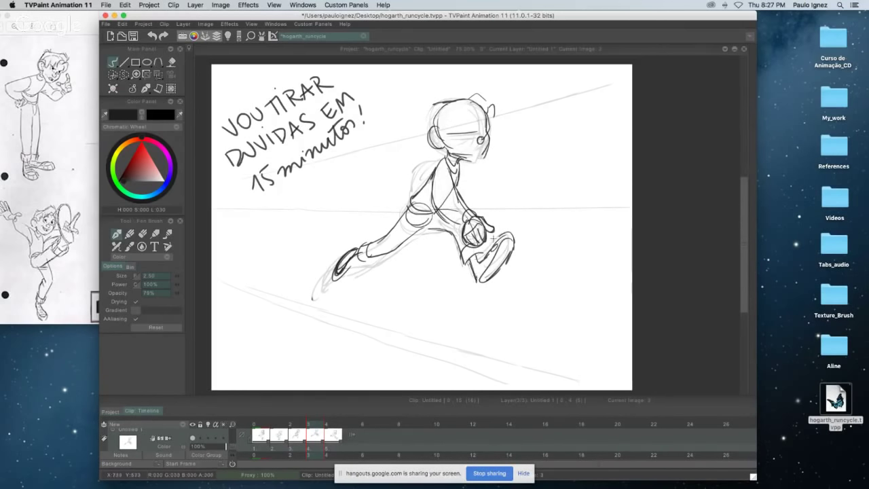
- Reinforce the head outline and draw the curved back contour on frame 3, comparing with frame 2
{"action": "key", "text": "Left"}
{"action": "key", "text": "Right"}
{"action": "mouse_move", "coordinate": [454, 101]}
{"action": "left_mouse_down"}
{"action": "mouse_move", "coordinate": [433, 137]}
{"action": "mouse_move", "coordinate": [449, 144]}
{"action": "left_mouse_up"}
{"action": "key", "text": "Left"}
{"action": "key", "text": "Right"}
{"action": "key", "text": "Left"}
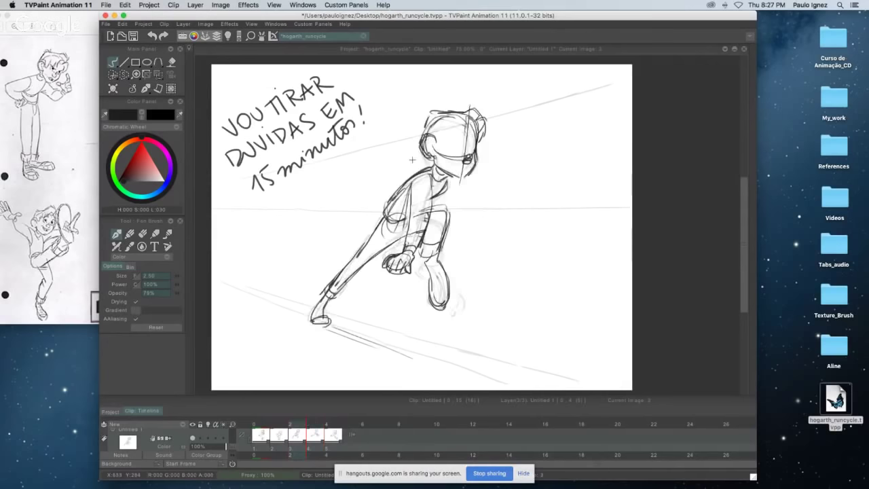
{"action": "key", "text": "Right"}
{"action": "key", "text": "Left"}
{"action": "key", "text": "Right"}
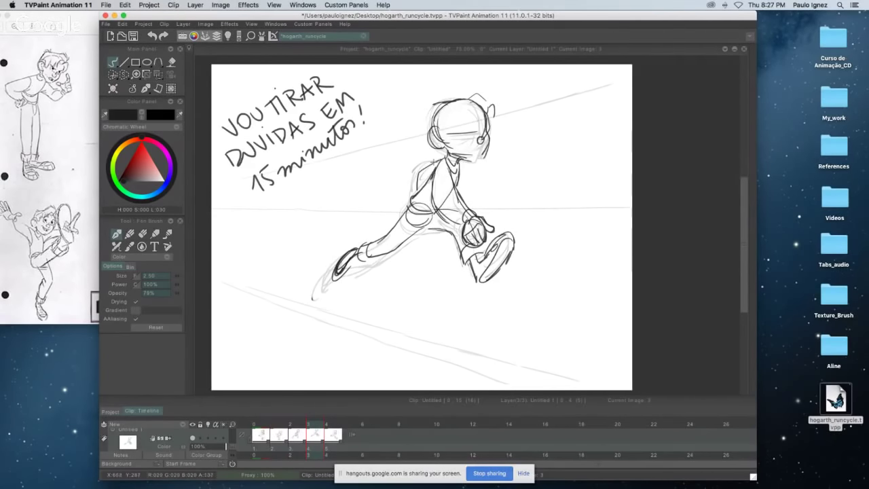
{"action": "key", "text": "Left"}
{"action": "key", "text": "Right"}
- Strengthen the underside of the trailing leg on frame 3 and check the pose in a mirrored view
{"action": "mouse_move", "coordinate": [417, 231]}
{"action": "left_mouse_down"}
{"action": "mouse_move", "coordinate": [446, 227]}
{"action": "mouse_move", "coordinate": [386, 250]}
{"action": "left_mouse_up"}
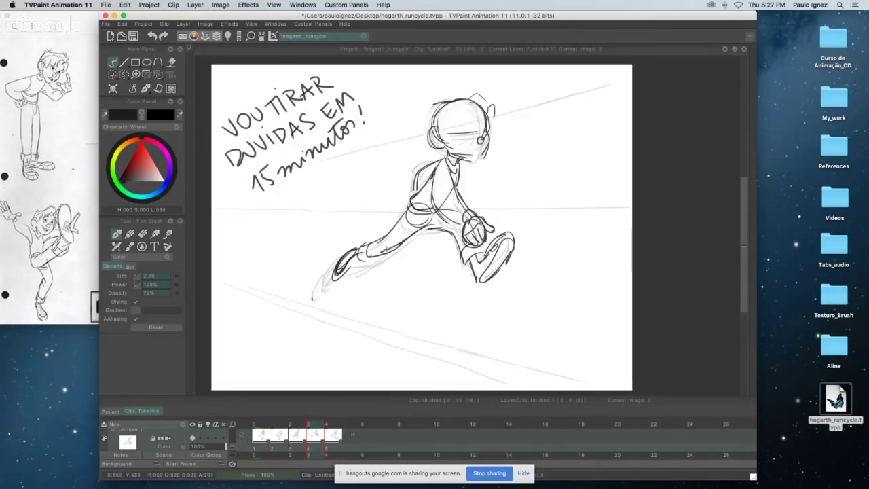
{"action": "key", "text": "/"}
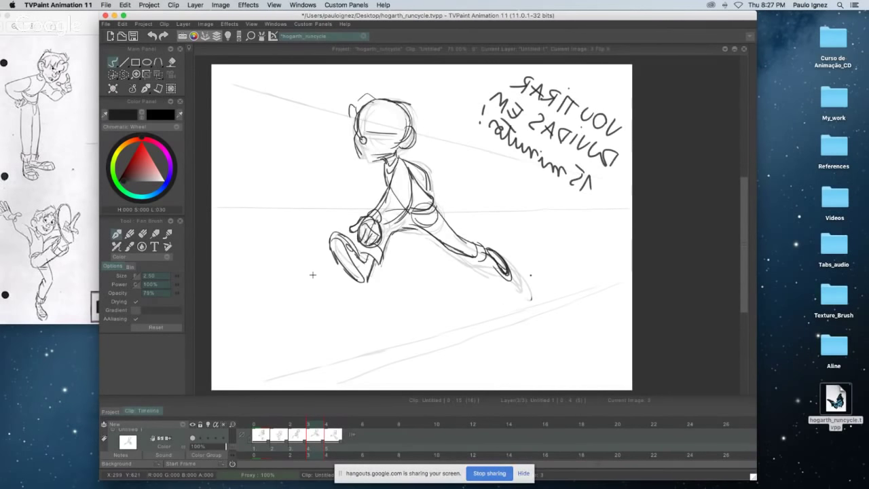
{"action": "key", "text": "/"}
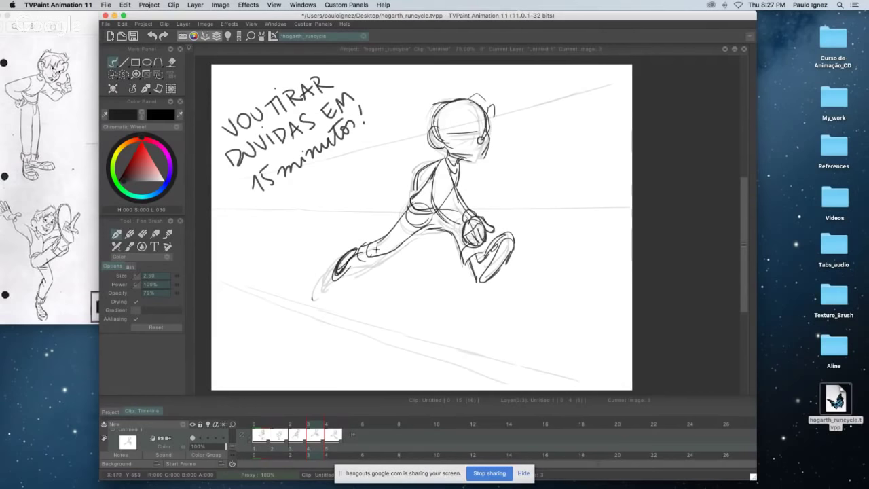
{"action": "left_click_drag", "start_coordinate": [415, 232], "coordinate": [359, 259]}
- Flip through frames 0 to 4 to review the motion of the run cycle
{"action": "key", "text": "Left"}
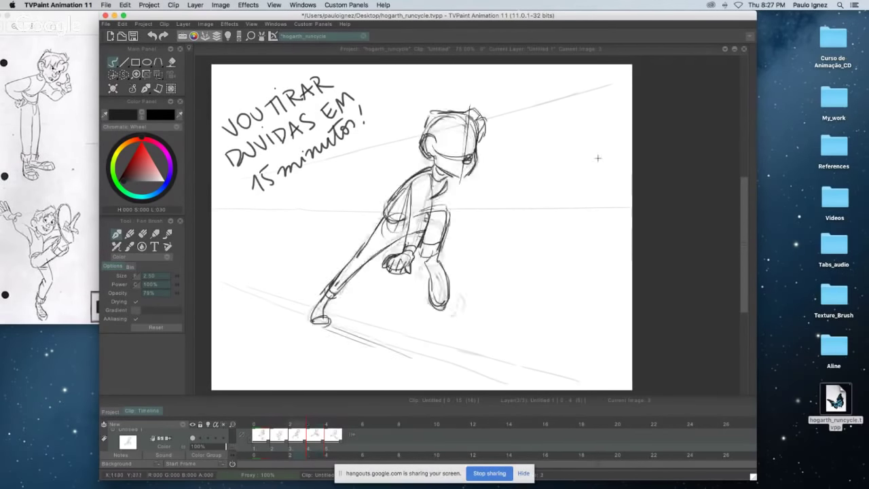
{"action": "key", "text": "Right"}
{"action": "key", "text": "Left"}
{"action": "key", "text": "Right"}
{"action": "key", "text": "Right"}
{"action": "key", "text": "Left"}
{"action": "key", "text": "Left"}
{"action": "key", "text": "Right"}
{"action": "key", "text": "Right"}
{"action": "key", "text": "Left"}
{"action": "key", "text": "Left"}
{"action": "key", "text": "Left"}
{"action": "key", "text": "Right"}
{"action": "key", "text": "Right"}
{"action": "key", "text": "Left"}
{"action": "key", "text": "Left"}
{"action": "key", "text": "Left"}
{"action": "key", "text": "Right"}
{"action": "key", "text": "Right"}
{"action": "key", "text": "Right"}
{"action": "key", "text": "Right"}
{"action": "key", "text": "Left"}
{"action": "key", "text": "Right"}
{"action": "key", "text": "Left"}
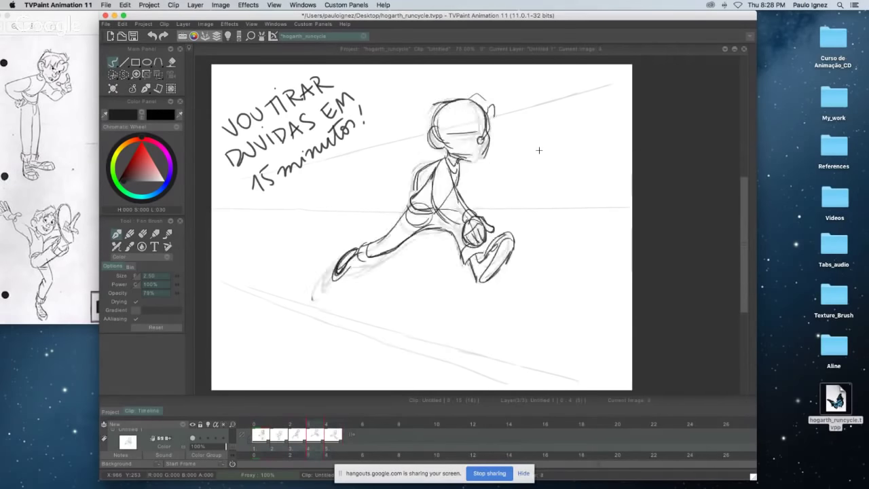
{"action": "key", "text": "Left"}
{"action": "key", "text": "Left"}
{"action": "key", "text": "Right"}
{"action": "key", "text": "Right"}
{"action": "key", "text": "Right"}
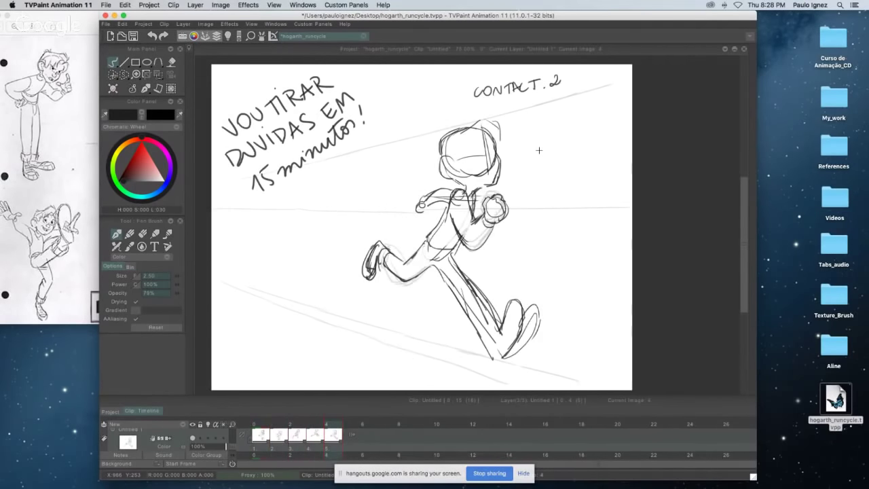
- Fade the trailing foot on the CONTACT. 2 drawing with the Eraser Brush, then return to the Pen Brush
{"action": "left_click", "coordinate": [145, 235]}
{"action": "key", "text": "Left"}
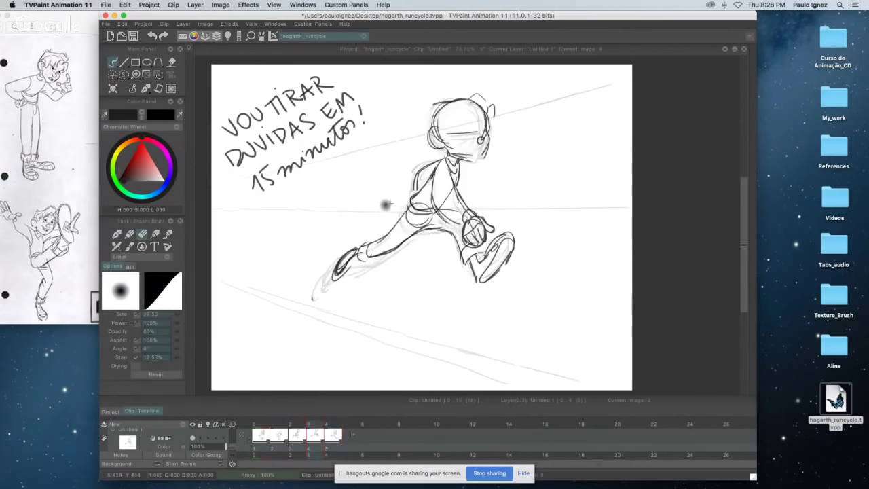
{"action": "key", "text": "Right"}
{"action": "mouse_move", "coordinate": [368, 270]}
{"action": "left_mouse_down"}
{"action": "mouse_move", "coordinate": [376, 228]}
{"action": "mouse_move", "coordinate": [357, 213]}
{"action": "mouse_move", "coordinate": [348, 262]}
{"action": "mouse_move", "coordinate": [363, 232]}
{"action": "mouse_move", "coordinate": [371, 241]}
{"action": "mouse_move", "coordinate": [366, 260]}
{"action": "mouse_move", "coordinate": [378, 225]}
{"action": "left_mouse_up"}
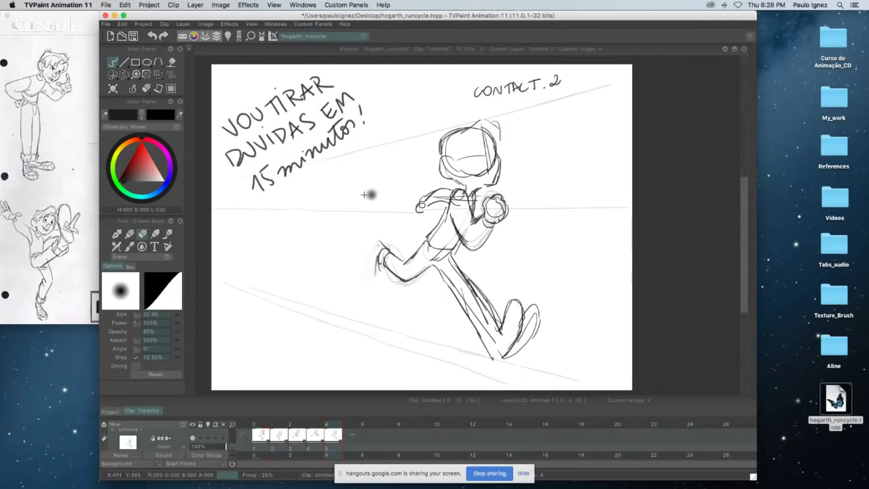
{"action": "key", "text": "e"}
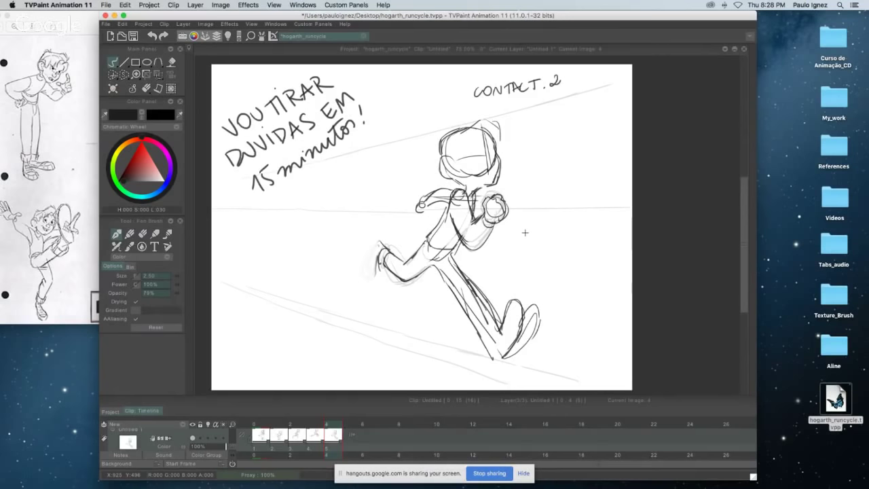
- Compare frames 3 and 4, and fade the torso and forward arm of the CONTACT. 2 drawing with the Eraser Brush
{"action": "key", "text": "Left"}
{"action": "key", "text": "Right"}
{"action": "key", "text": "Left"}
{"action": "key", "text": "Right"}
{"action": "left_click", "coordinate": [143, 232]}
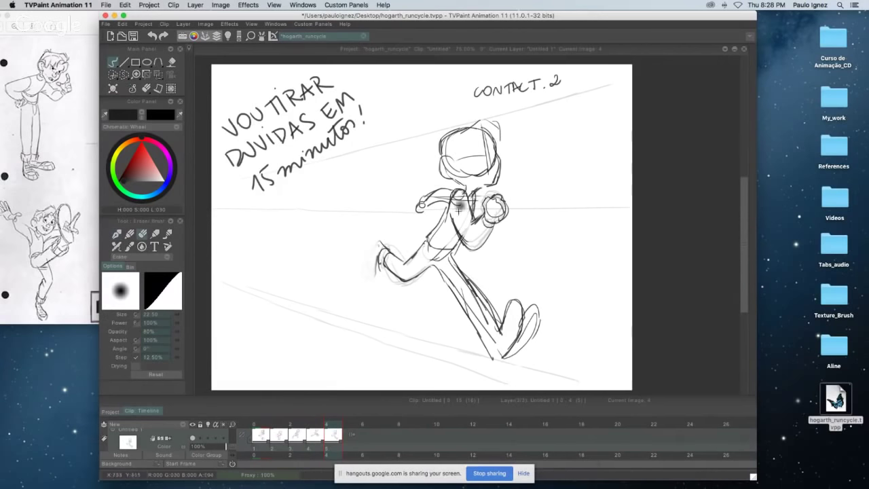
{"action": "key", "text": "Left"}
{"action": "key", "text": "Right"}
{"action": "key", "text": "Left"}
{"action": "key", "text": "Right"}
{"action": "key", "text": "Left"}
{"action": "key", "text": "Right"}
{"action": "key", "text": "Left"}
{"action": "key", "text": "Right"}
{"action": "key", "text": "Left"}
{"action": "key", "text": "Right"}
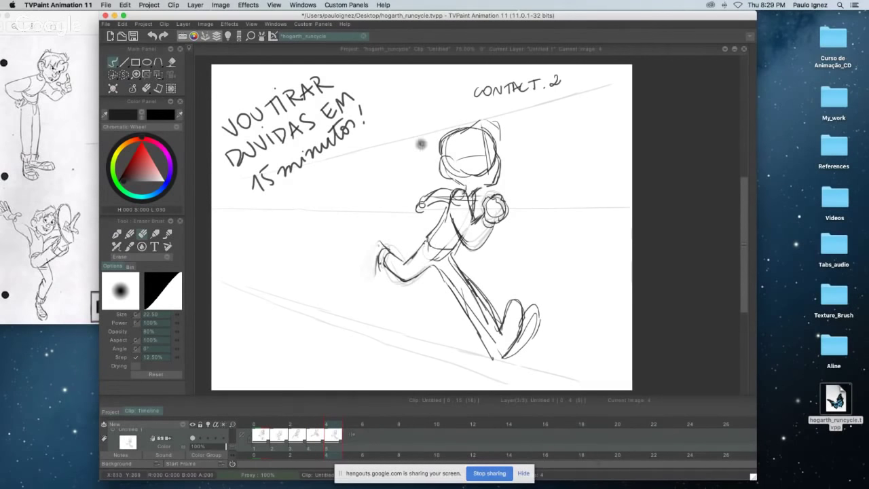
{"action": "key", "text": "Left"}
{"action": "key", "text": "Right"}
{"action": "mouse_move", "coordinate": [460, 196]}
{"action": "left_mouse_down"}
{"action": "mouse_move", "coordinate": [478, 243]}
{"action": "mouse_move", "coordinate": [505, 204]}
{"action": "left_mouse_up"}
- Flip back and forth through the poses to examine how the torso moves from frame 3 to frame 4
{"action": "key", "text": "Left"}
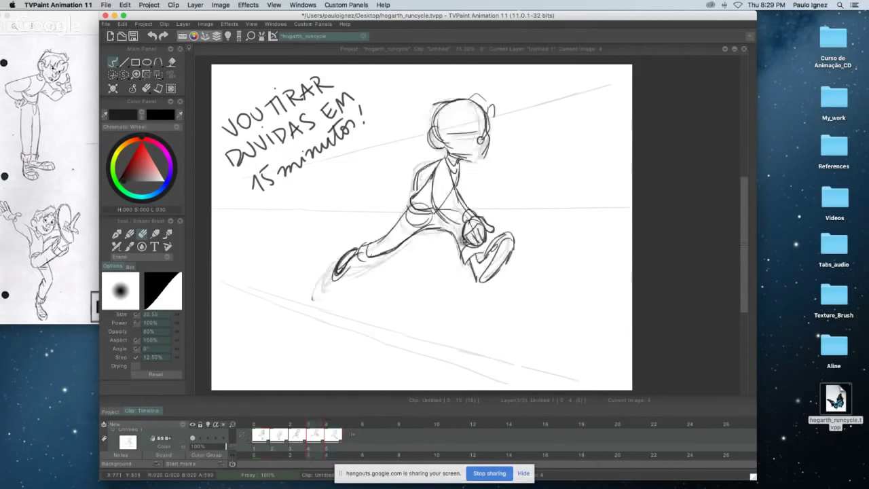
{"action": "key", "text": "Right"}
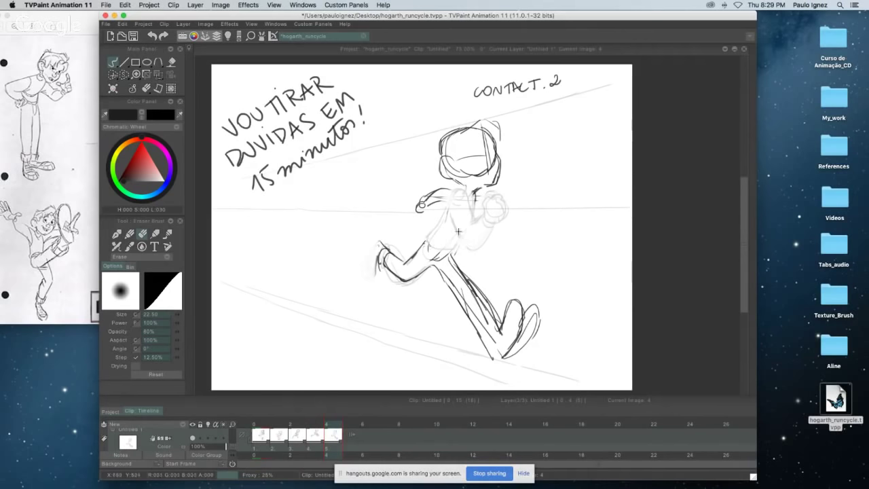
{"action": "key", "text": "Left"}
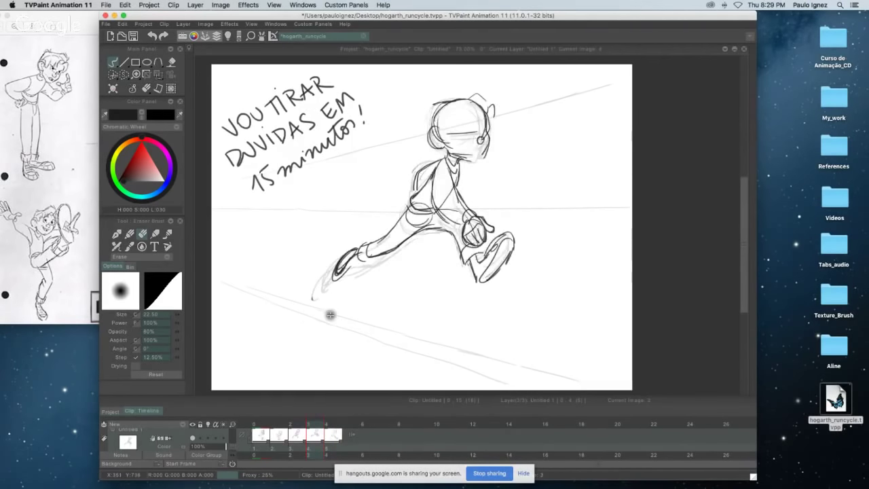
{"action": "key", "text": "Right"}
{"action": "key", "text": "Left"}
{"action": "key", "text": "Right"}
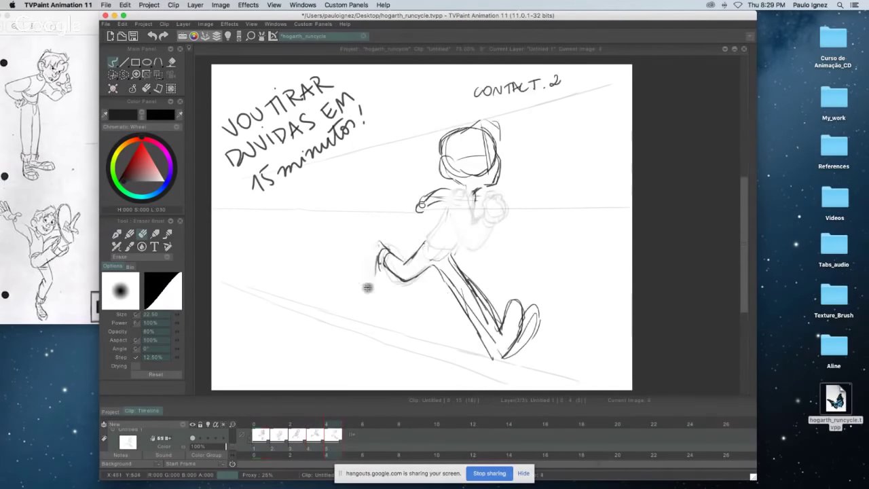
{"action": "key", "text": "Left"}
{"action": "key", "text": "Right"}
{"action": "key", "text": "Left"}
{"action": "key", "text": "Right"}
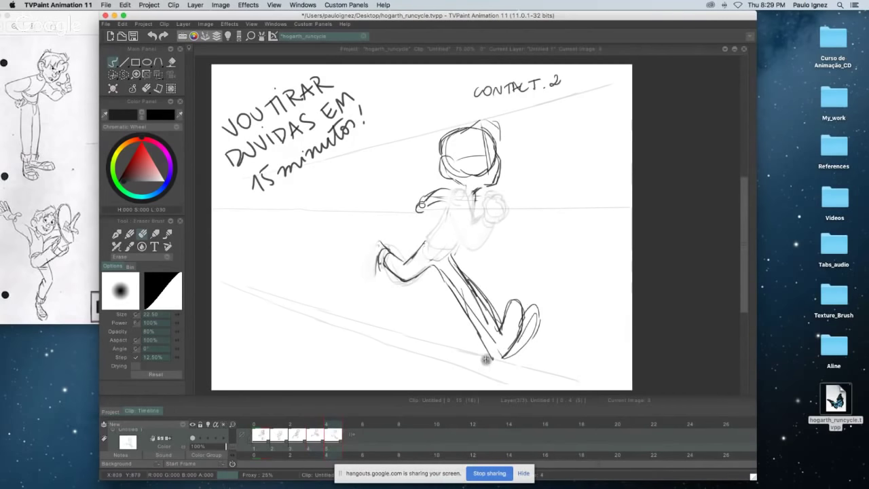
{"action": "key", "text": "Left"}
{"action": "key", "text": "Right"}
{"action": "key", "text": "Left"}
{"action": "key", "text": "Right"}
{"action": "key", "text": "Left"}
{"action": "key", "text": "Right"}
{"action": "key", "text": "Left"}
{"action": "key", "text": "Right"}
{"action": "key", "text": "Left"}
{"action": "key", "text": "Right"}
{"action": "key", "text": "Right"}
{"action": "key", "text": "Left"}
{"action": "key", "text": "Left"}
{"action": "key", "text": "Left"}
{"action": "key", "text": "Left"}
{"action": "key", "text": "Left"}
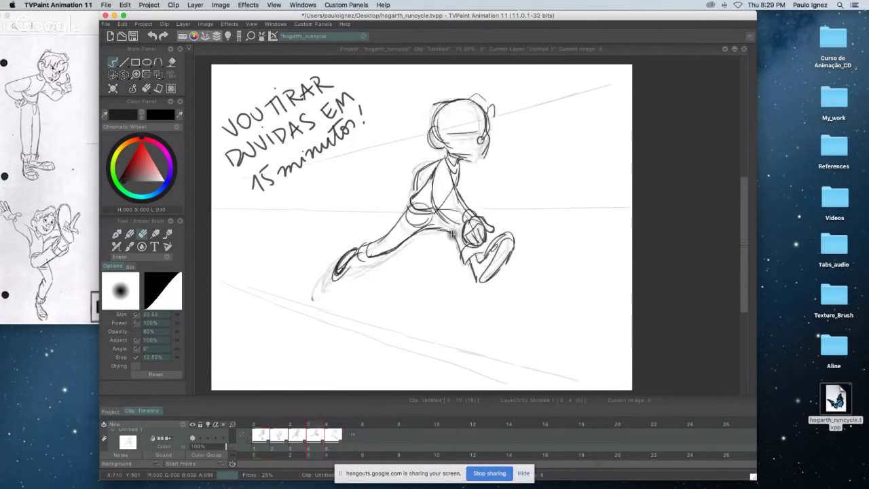
{"action": "key", "text": "Right"}
{"action": "key", "text": "Right"}
{"action": "key", "text": "Right"}
{"action": "key", "text": "Right"}
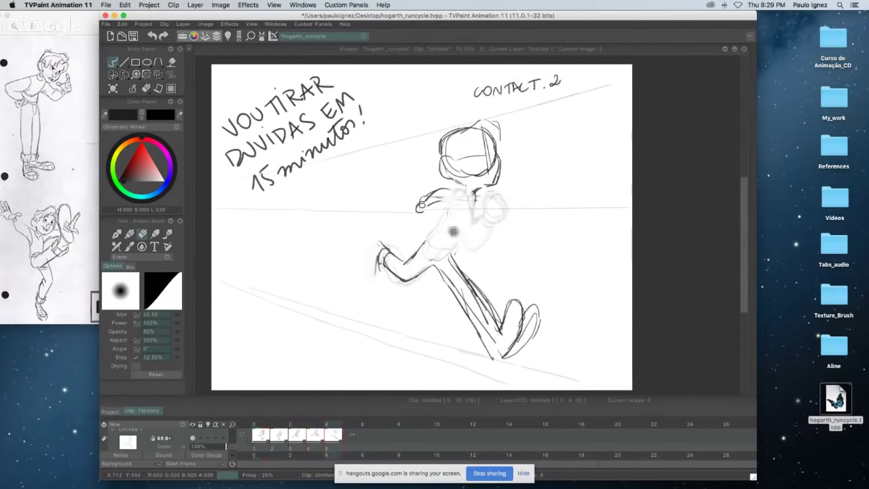
{"action": "key", "text": "Left"}
{"action": "key", "text": "Right"}
- Redraw the front and back lines of the CONTACT. 2 torso with the Pen Brush, comparing the pose with frame 3
{"action": "left_click", "coordinate": [118, 234]}
{"action": "key", "text": "Left"}
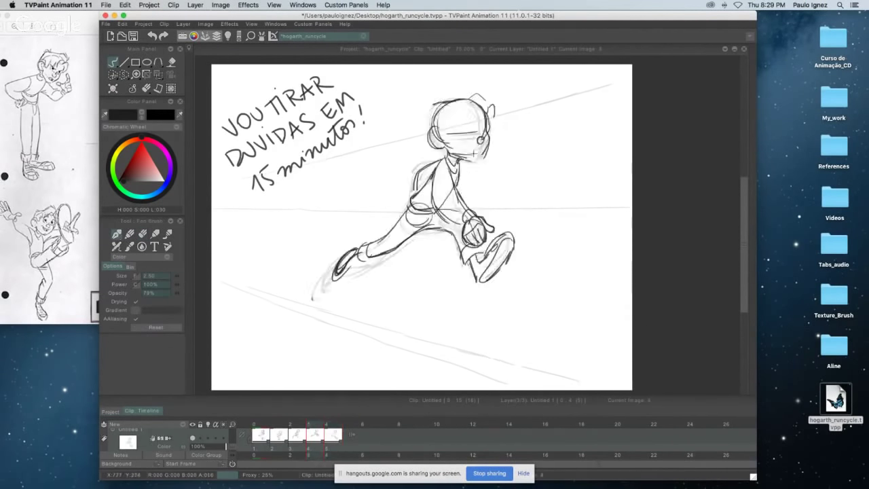
{"action": "key", "text": "Right"}
{"action": "key", "text": "Left"}
{"action": "key", "text": "Right"}
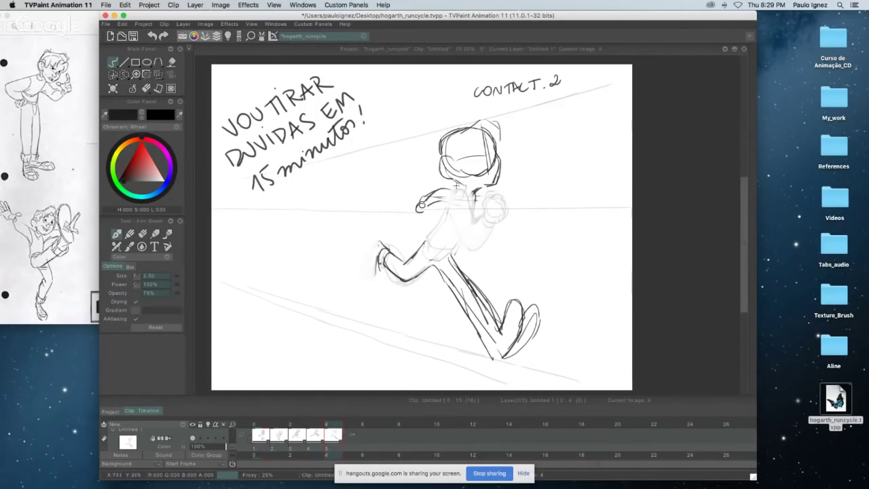
{"action": "key", "text": "Left"}
{"action": "key", "text": "Right"}
{"action": "key", "text": "Left"}
{"action": "key", "text": "Right"}
{"action": "key", "text": "Left"}
{"action": "key", "text": "Right"}
{"action": "left_click_drag", "start_coordinate": [462, 190], "coordinate": [447, 213]}
{"action": "left_click_drag", "start_coordinate": [475, 202], "coordinate": [456, 249]}
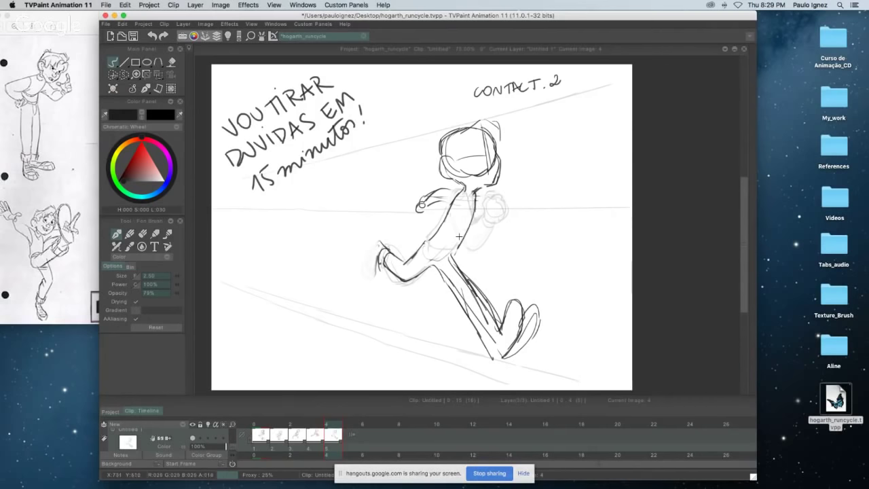
- Sketch the pelvis as a circle at the base of the torso and rework the torso's front line, undoing the stray strokes
{"action": "key", "text": "Left"}
{"action": "key", "text": "Right"}
{"action": "left_click_drag", "start_coordinate": [475, 196], "coordinate": [453, 248]}
{"action": "key", "text": "super+z"}
{"action": "mouse_move", "coordinate": [430, 243]}
{"action": "left_mouse_down"}
{"action": "mouse_move", "coordinate": [446, 253]}
{"action": "mouse_move", "coordinate": [428, 263]}
{"action": "mouse_move", "coordinate": [449, 255]}
{"action": "mouse_move", "coordinate": [432, 261]}
{"action": "mouse_move", "coordinate": [429, 254]}
{"action": "left_mouse_up"}
{"action": "key", "text": "super+z"}
{"action": "key", "text": "super+z"}
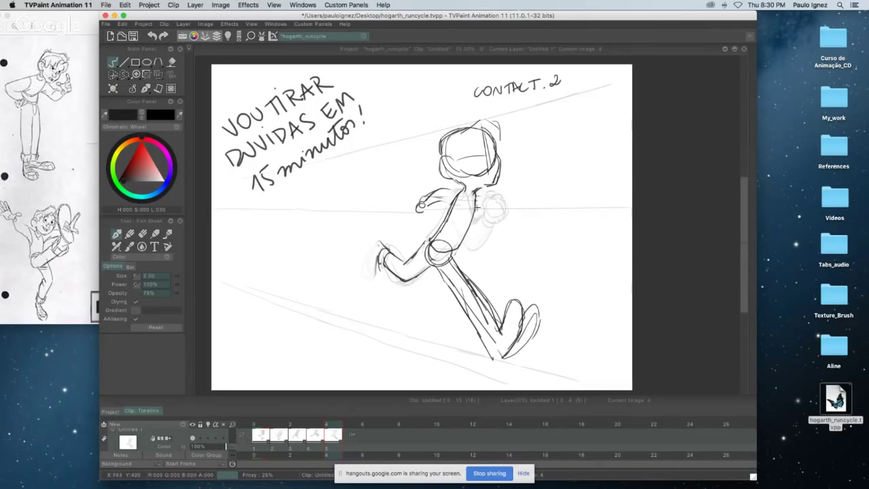
{"action": "left_click_drag", "start_coordinate": [473, 193], "coordinate": [457, 244]}
- Fade the torso's back line with the Eraser Brush and redraw it with the Pen Brush, checking against frame 3
{"action": "key", "text": "Left"}
{"action": "key", "text": "Right"}
{"action": "key", "text": "Left"}
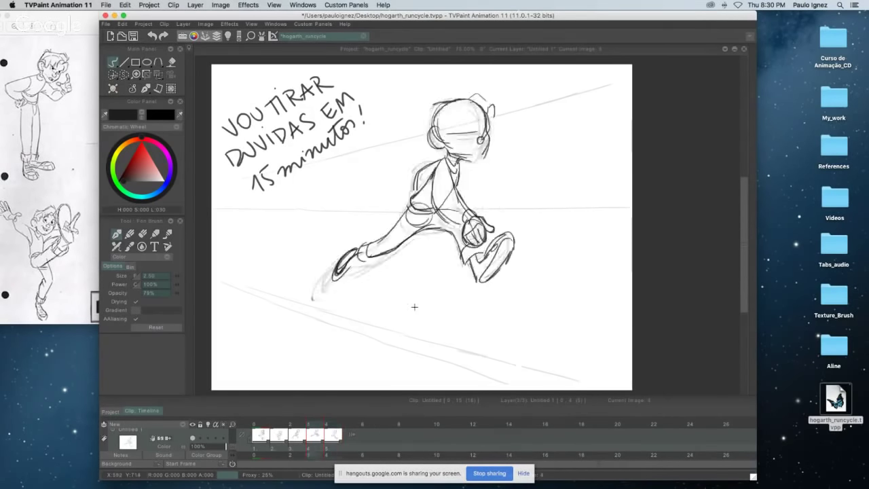
{"action": "key", "text": "Right"}
{"action": "left_click", "coordinate": [142, 232]}
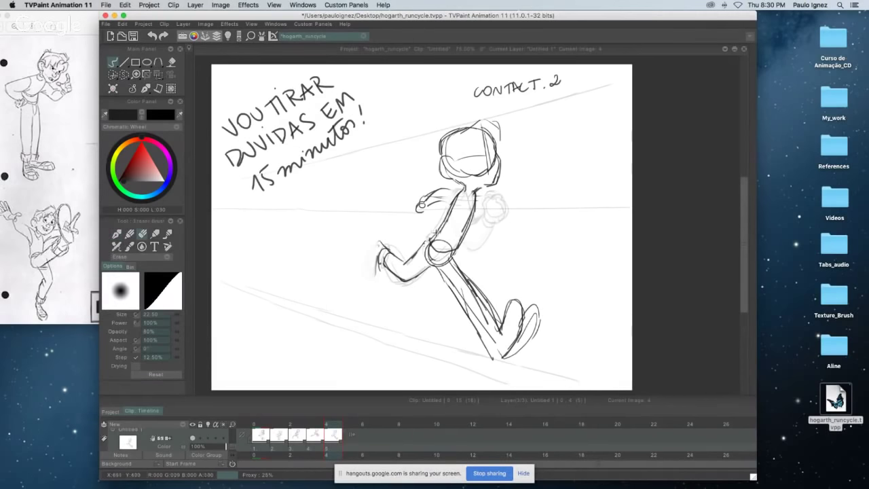
{"action": "left_click", "coordinate": [116, 233]}
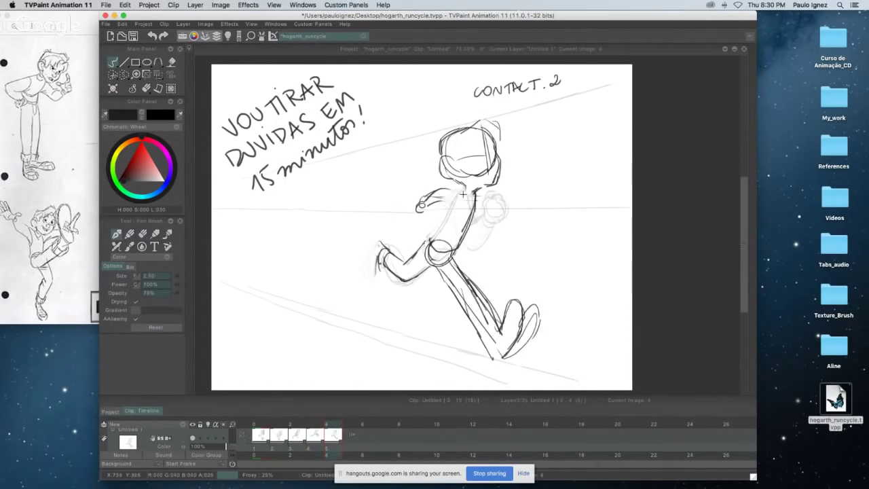
{"action": "key", "text": "Left"}
{"action": "key", "text": "Right"}
- Fade the trailing leg and foot with the Eraser Brush, return to the Pen Brush and compare with frame 3
{"action": "mouse_move", "coordinate": [435, 235]}
{"action": "left_mouse_down"}
{"action": "mouse_move", "coordinate": [416, 259]}
{"action": "mouse_move", "coordinate": [420, 271]}
{"action": "mouse_move", "coordinate": [400, 281]}
{"action": "mouse_move", "coordinate": [366, 275]}
{"action": "left_mouse_up"}
{"action": "left_click", "coordinate": [142, 233]}
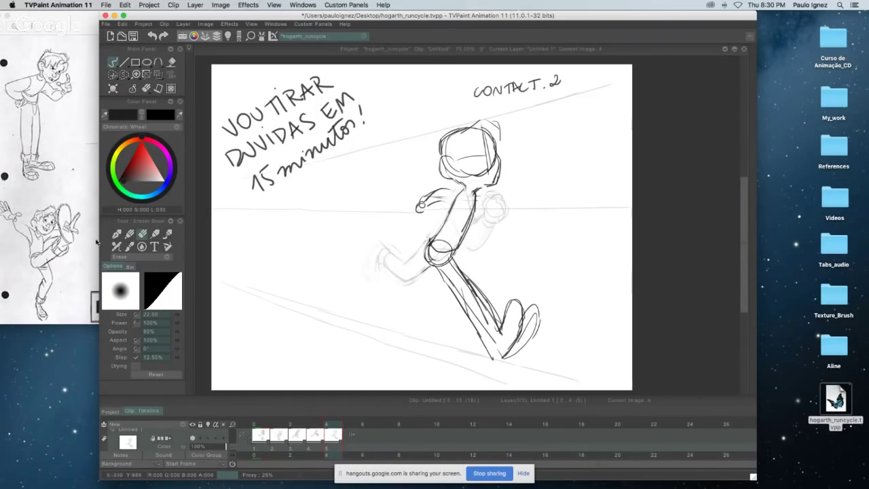
{"action": "left_click", "coordinate": [116, 233]}
{"action": "key", "text": "Left"}
{"action": "key", "text": "Right"}
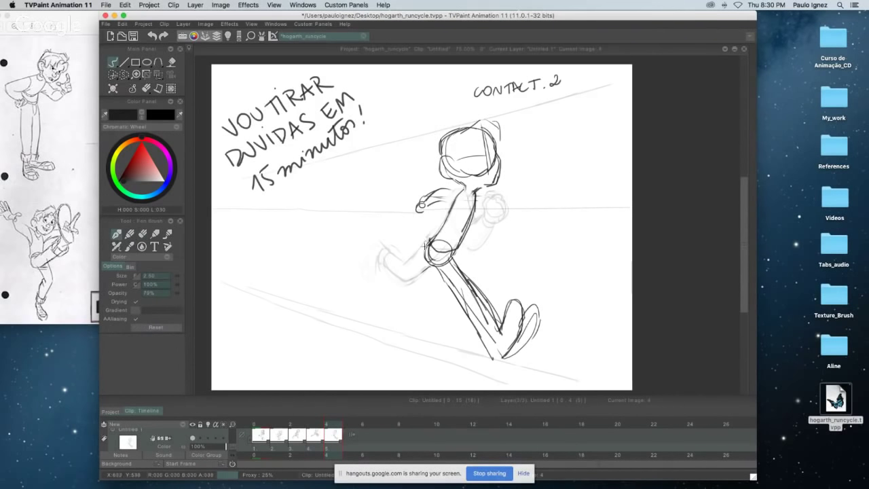
- Consult the Hogarth model sheet in Preview, return to TVPaint and redraw the trailing thigh from the pelvis
{"action": "key", "text": "super+Tab"}
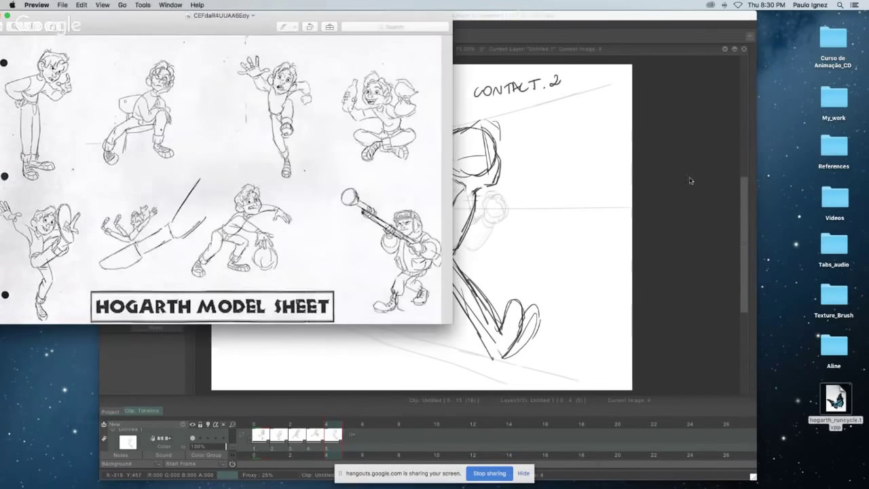
{"action": "left_click", "coordinate": [694, 179]}
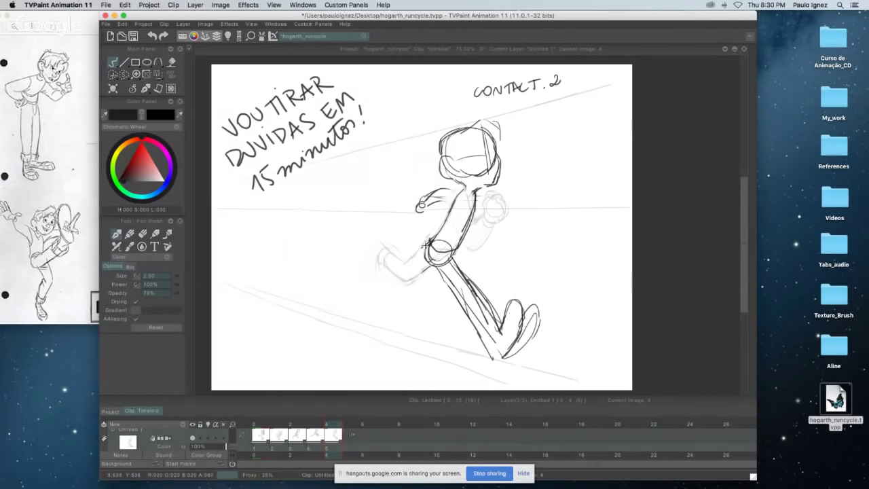
{"action": "left_click_drag", "start_coordinate": [416, 254], "coordinate": [407, 266]}
- Flip back and forth through frames 1 to 5 to examine how the trailing leg moves into CONTACT. 2
{"action": "key", "text": "Left"}
{"action": "key", "text": "Right"}
{"action": "key", "text": "Left"}
{"action": "key", "text": "Right"}
{"action": "key", "text": "Right"}
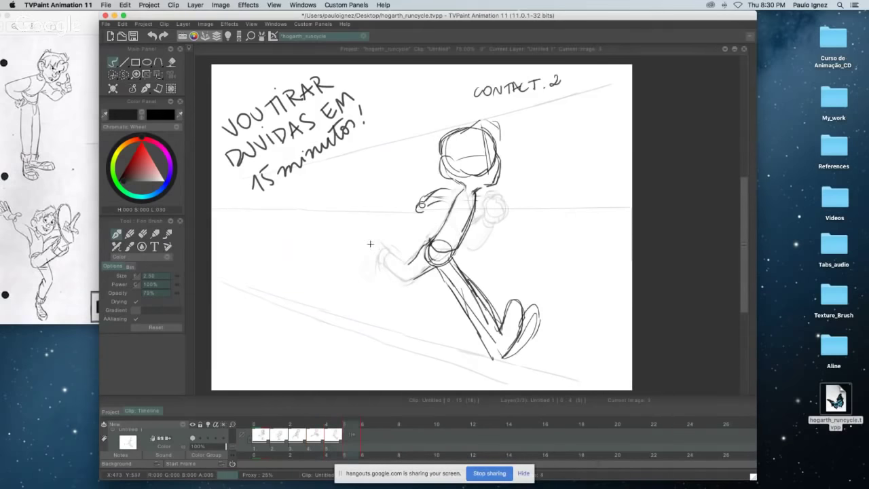
{"action": "key", "text": "Left"}
{"action": "key", "text": "Left"}
{"action": "key", "text": "Left"}
{"action": "key", "text": "Left"}
{"action": "key", "text": "Right"}
{"action": "key", "text": "Right"}
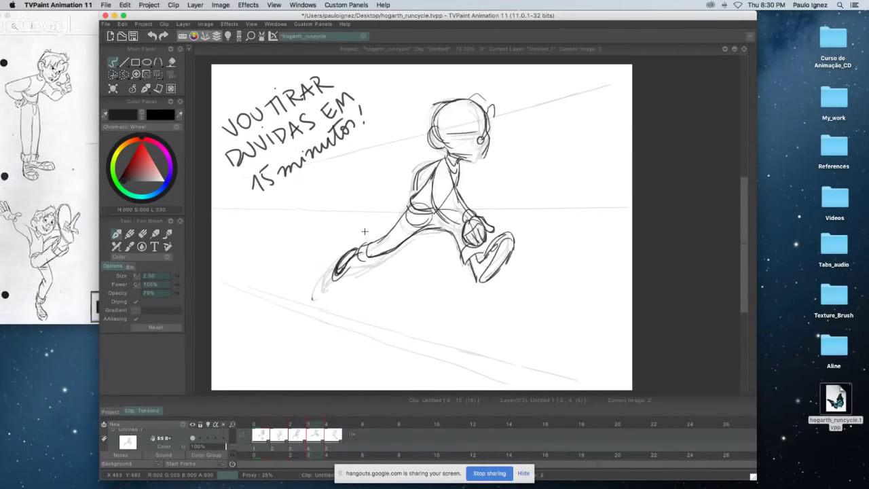
{"action": "key", "text": "Right"}
{"action": "key", "text": "Left"}
{"action": "key", "text": "Right"}
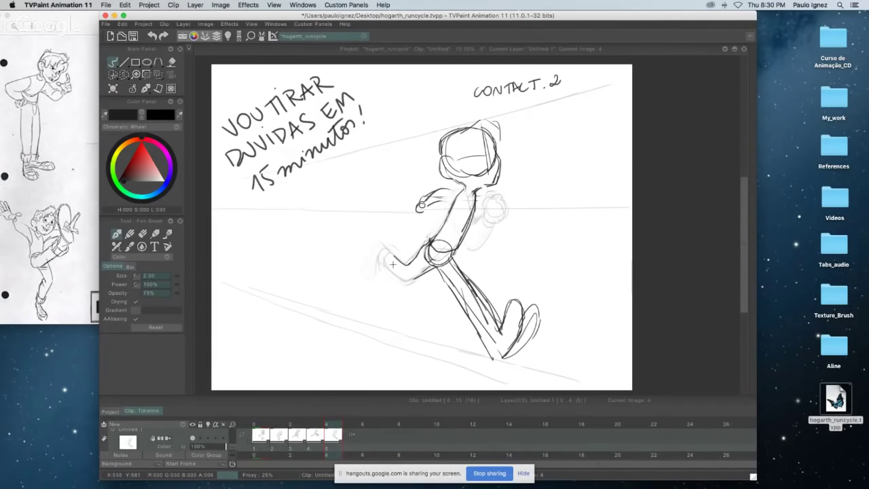
- Draw the trailing lower leg with its cuff and raised foot on CONTACT. 2, comparing the shape with frame 3
{"action": "left_click_drag", "start_coordinate": [385, 265], "coordinate": [402, 260]}
{"action": "key", "text": "Left"}
{"action": "key", "text": "Right"}
{"action": "key", "text": "Left"}
{"action": "key", "text": "Right"}
{"action": "left_click_drag", "start_coordinate": [363, 265], "coordinate": [385, 253]}
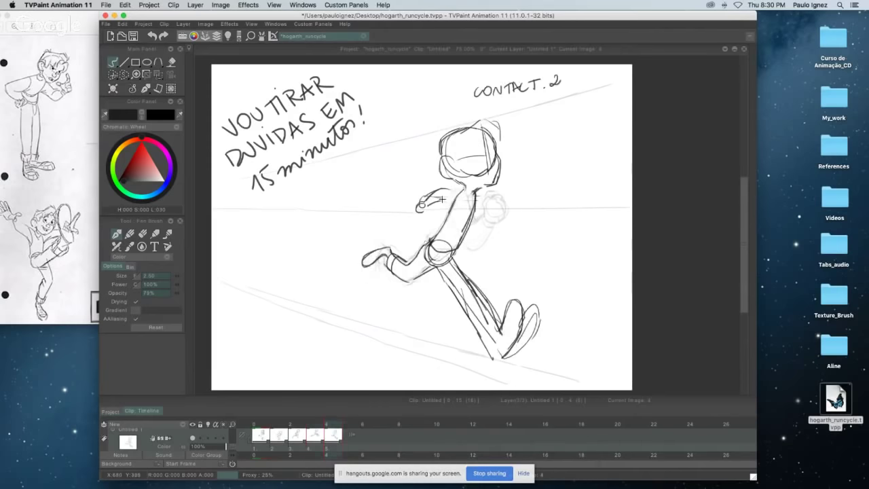
{"action": "key", "text": "Left"}
{"action": "key", "text": "Right"}
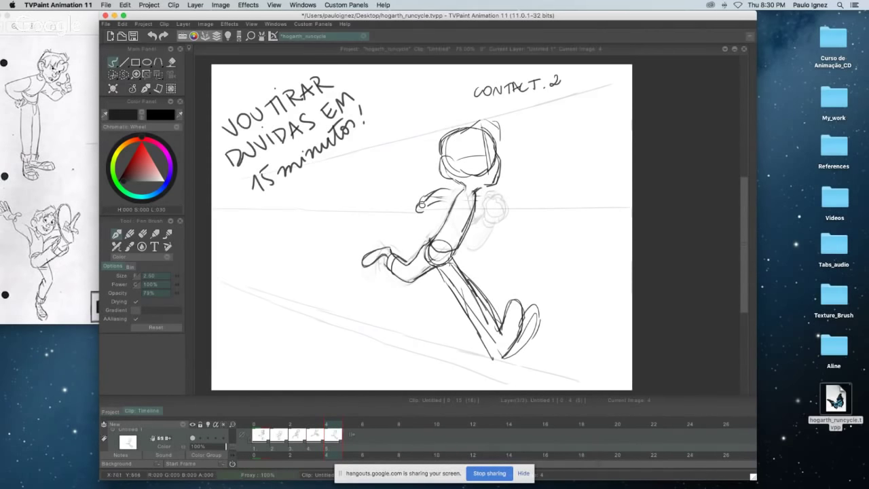
{"action": "key", "text": "Left"}
{"action": "key", "text": "Right"}
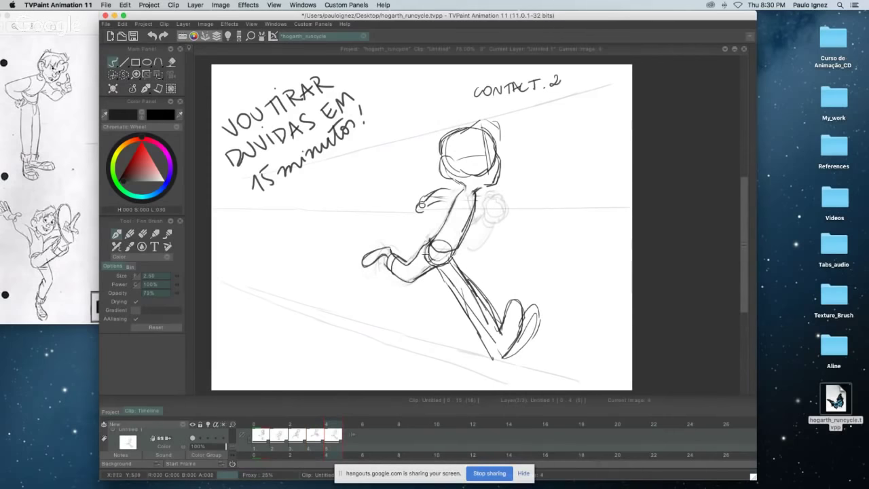
- Fade the forward leg's rough lines down to the ankle with the Eraser Brush, and switch back to the Pen Brush
{"action": "left_click_drag", "start_coordinate": [440, 265], "coordinate": [453, 286]}
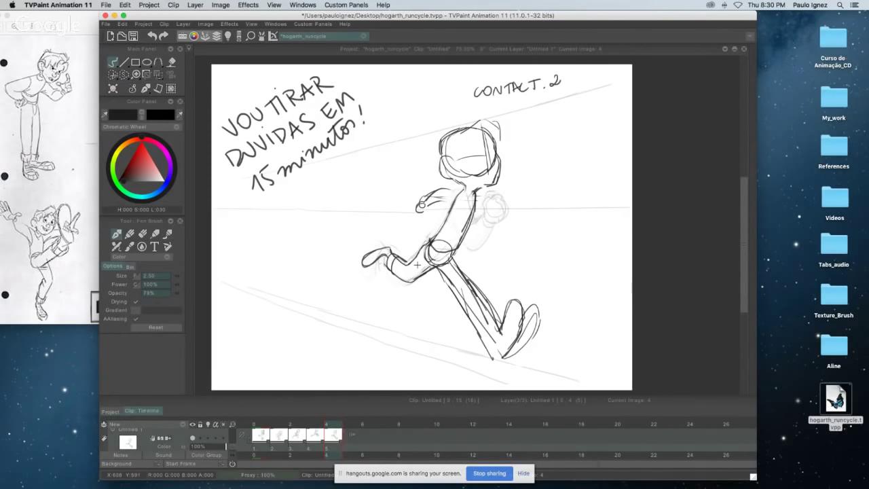
{"action": "key", "text": "x"}
{"action": "key", "text": "h"}
{"action": "key", "text": "e"}
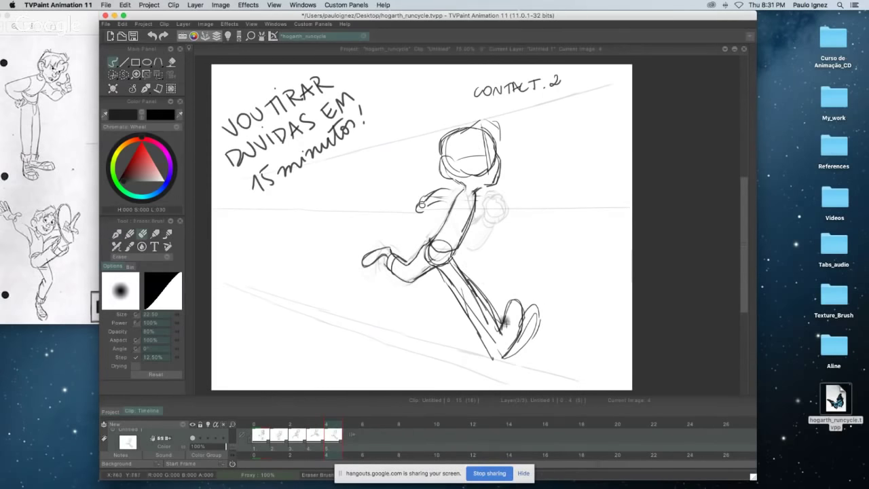
{"action": "mouse_move", "coordinate": [505, 324]}
{"action": "left_mouse_down"}
{"action": "mouse_move", "coordinate": [464, 273]}
{"action": "mouse_move", "coordinate": [487, 296]}
{"action": "mouse_move", "coordinate": [449, 279]}
{"action": "mouse_move", "coordinate": [492, 361]}
{"action": "left_mouse_up"}
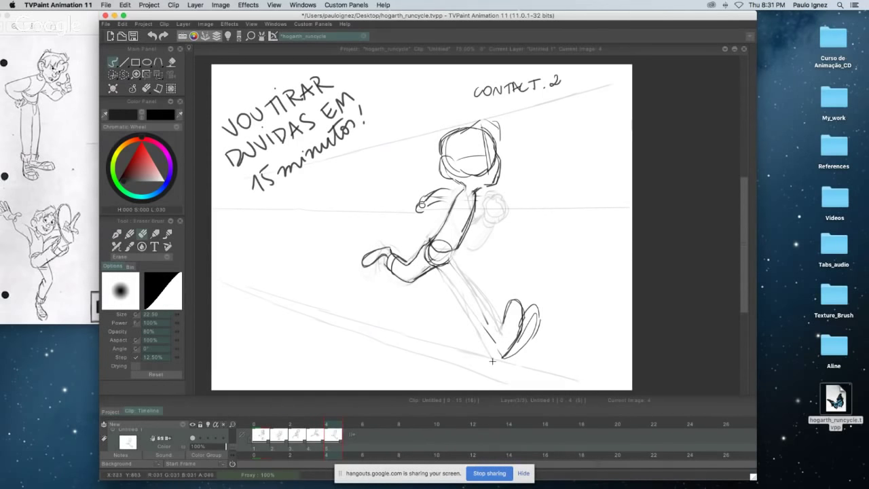
{"action": "left_click", "coordinate": [117, 234]}
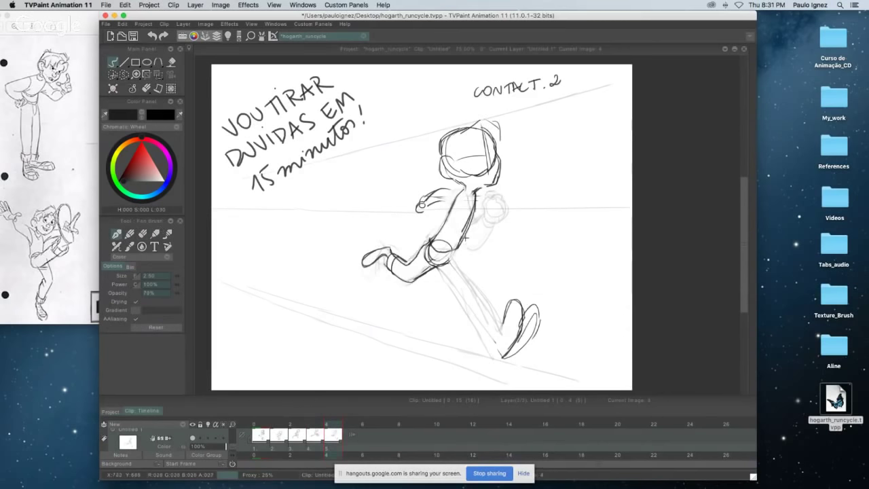
- Redraw both outlines of the forward leg from the pelvis to the ankle over the faded lines
{"action": "left_click_drag", "start_coordinate": [445, 273], "coordinate": [483, 324]}
{"action": "left_click_drag", "start_coordinate": [459, 295], "coordinate": [494, 354]}
{"action": "left_click_drag", "start_coordinate": [452, 253], "coordinate": [478, 304]}
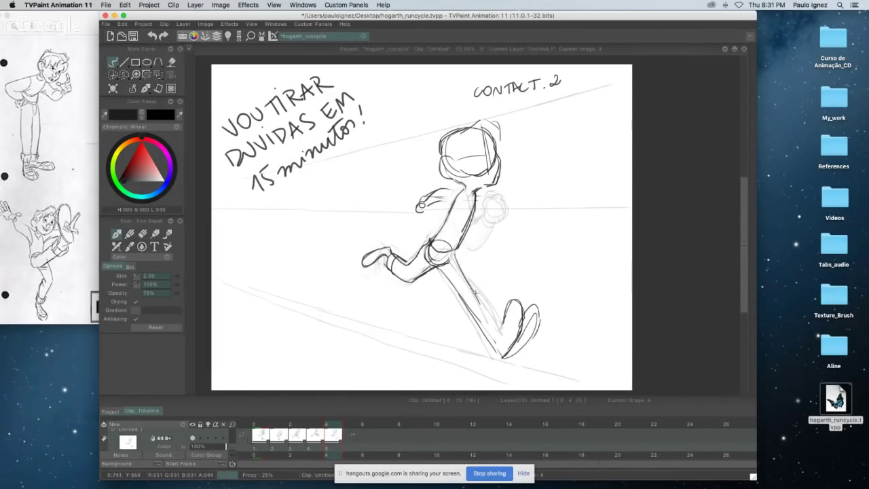
{"action": "mouse_move", "coordinate": [461, 273]}
{"action": "left_mouse_down"}
{"action": "mouse_move", "coordinate": [500, 329]}
{"action": "mouse_move", "coordinate": [493, 345]}
{"action": "left_mouse_up"}
{"action": "key", "text": "Left"}
{"action": "key", "text": "Right"}
- Draw the curved trouser cuff at the forward ankle and check it against the neighbouring frames
{"action": "left_click_drag", "start_coordinate": [496, 311], "coordinate": [485, 337]}
{"action": "key", "text": "Left"}
{"action": "key", "text": "Right"}
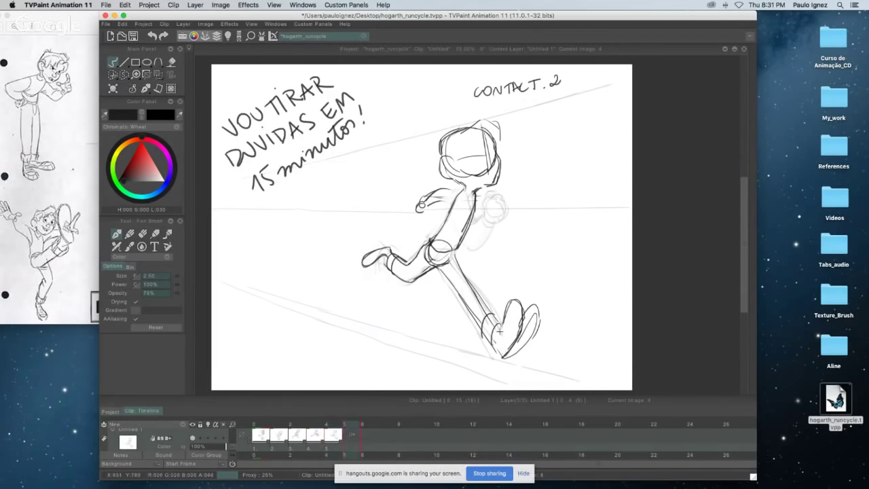
{"action": "key", "text": "Right"}
{"action": "key", "text": "Right"}
{"action": "key", "text": "Left"}
{"action": "key", "text": "Left"}
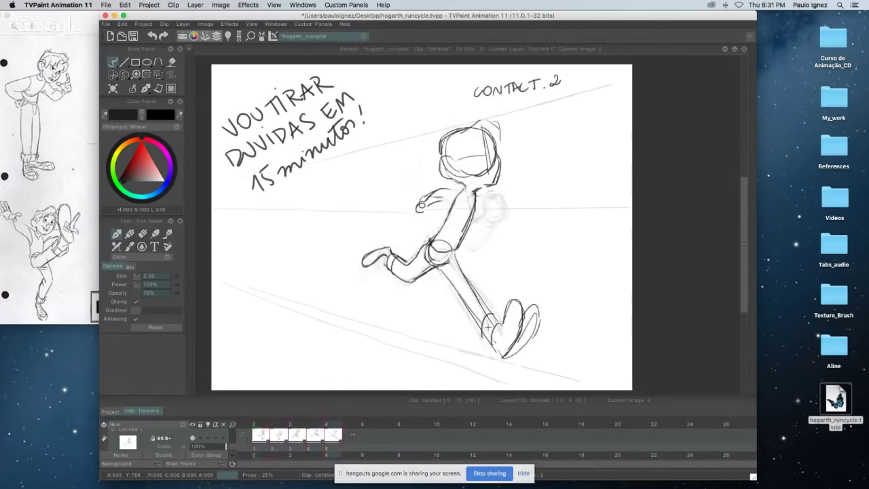
- Outline the forward foot from the heel to the raised toe, undoing one stroke and retracing the sole
{"action": "mouse_move", "coordinate": [491, 341]}
{"action": "left_mouse_down"}
{"action": "mouse_move", "coordinate": [501, 360]}
{"action": "mouse_move", "coordinate": [498, 334]}
{"action": "mouse_move", "coordinate": [507, 314]}
{"action": "mouse_move", "coordinate": [501, 340]}
{"action": "mouse_move", "coordinate": [511, 311]}
{"action": "mouse_move", "coordinate": [517, 323]}
{"action": "mouse_move", "coordinate": [515, 309]}
{"action": "mouse_move", "coordinate": [505, 361]}
{"action": "left_mouse_up"}
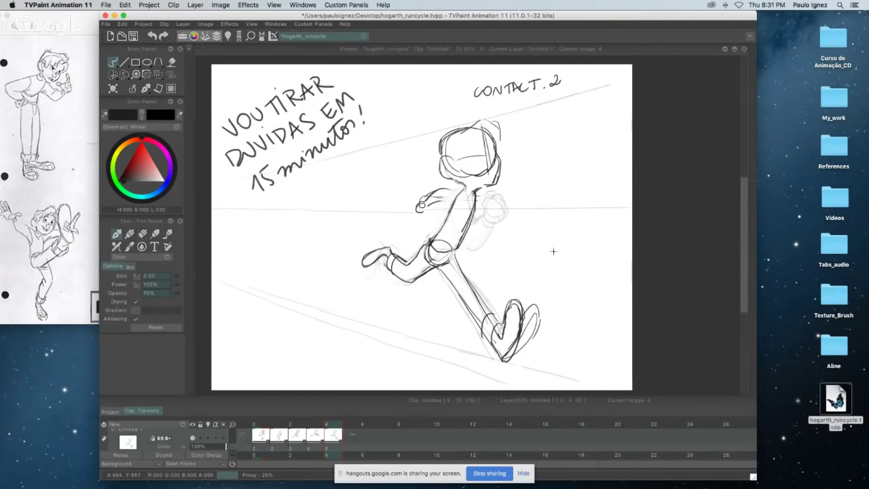
{"action": "key", "text": "ctrl+z"}
{"action": "left_click_drag", "start_coordinate": [520, 334], "coordinate": [503, 360]}
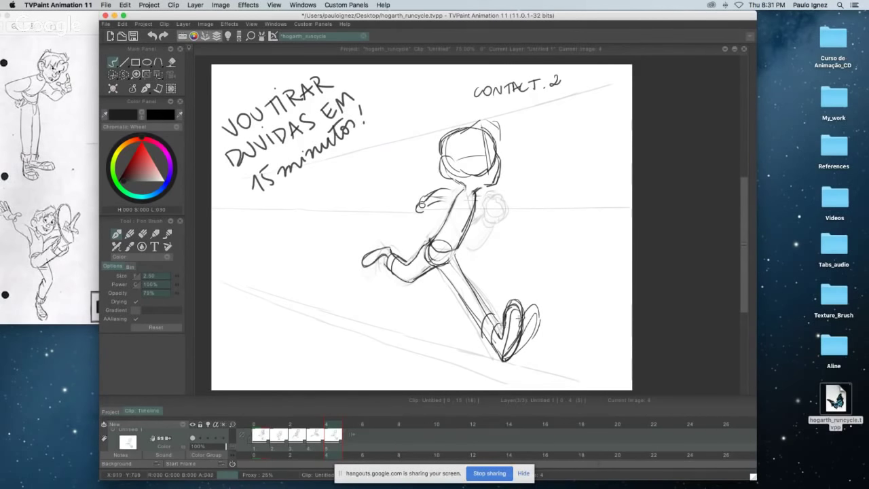
{"action": "left_click_drag", "start_coordinate": [514, 304], "coordinate": [522, 330]}
- Fade the sole side of the forward foot with the Eraser Brush and redraw it with the Pen Brush, comparing with frame 3
{"action": "key", "text": "e"}
{"action": "mouse_move", "coordinate": [523, 334]}
{"action": "left_mouse_down"}
{"action": "mouse_move", "coordinate": [513, 349]}
{"action": "mouse_move", "coordinate": [525, 308]}
{"action": "left_mouse_up"}
{"action": "left_click", "coordinate": [117, 233]}
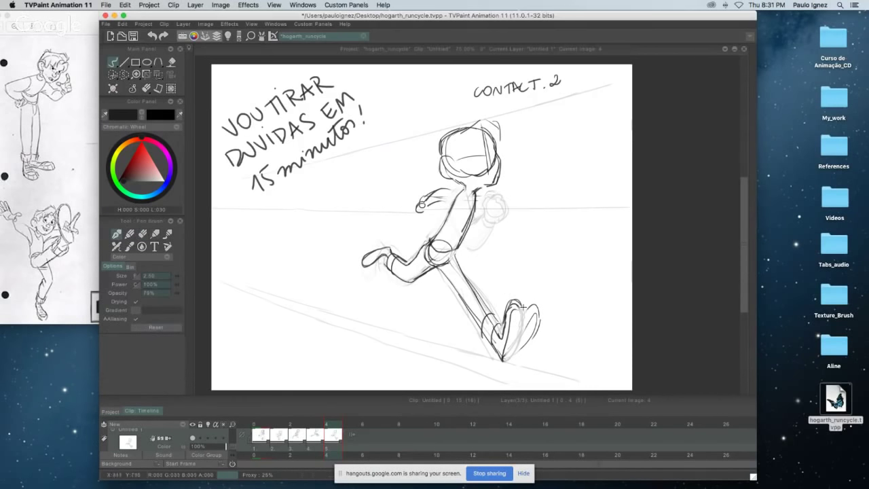
{"action": "left_click_drag", "start_coordinate": [521, 317], "coordinate": [508, 354]}
{"action": "key", "text": "Left"}
{"action": "key", "text": "Right"}
{"action": "key", "text": "Left"}
{"action": "key", "text": "Right"}
{"action": "key", "text": "Left"}
{"action": "key", "text": "Right"}
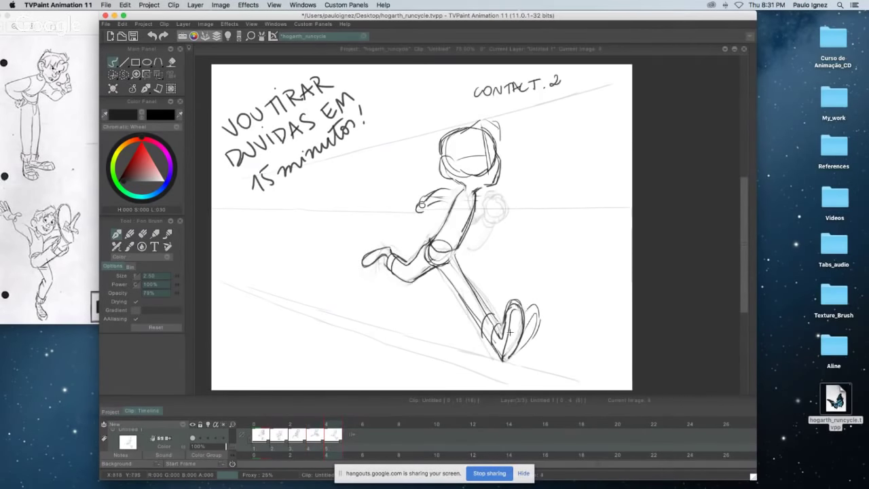
- Retrace the forward foot's outline near the heel and undo the last few strokes
{"action": "mouse_move", "coordinate": [498, 338]}
{"action": "left_mouse_down"}
{"action": "mouse_move", "coordinate": [509, 301]}
{"action": "mouse_move", "coordinate": [517, 342]}
{"action": "mouse_move", "coordinate": [504, 353]}
{"action": "left_mouse_up"}
{"action": "key", "text": "super+z"}
{"action": "key", "text": "super+z"}
{"action": "key", "text": "super+z"}
- Flip between frames 2 and 5 to examine the body and arm positions around CONTACT. 2
{"action": "key", "text": "Left"}
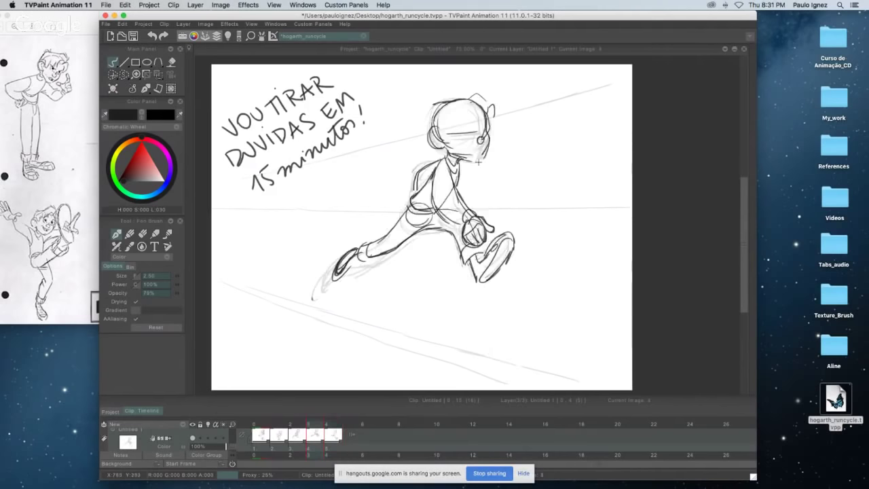
{"action": "key", "text": "Right"}
{"action": "key", "text": "Right"}
{"action": "key", "text": "Left"}
{"action": "key", "text": "Left"}
{"action": "key", "text": "Left"}
{"action": "key", "text": "Right"}
{"action": "key", "text": "Right"}
{"action": "key", "text": "Left"}
{"action": "key", "text": "Right"}
{"action": "key", "text": "Left"}
{"action": "key", "text": "Right"}
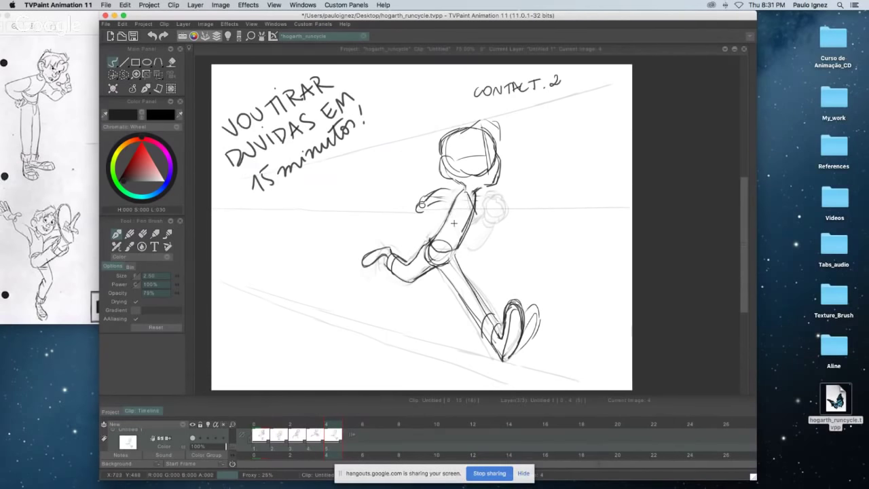
- Sketch the bent forward arm with a circle for the fist, compare it with frame 3 and undo the last two strokes
{"action": "mouse_move", "coordinate": [454, 218]}
{"action": "left_mouse_down"}
{"action": "mouse_move", "coordinate": [479, 235]}
{"action": "mouse_move", "coordinate": [457, 222]}
{"action": "mouse_move", "coordinate": [496, 224]}
{"action": "left_mouse_up"}
{"action": "key", "text": "Left"}
{"action": "key", "text": "Right"}
{"action": "mouse_move", "coordinate": [507, 194]}
{"action": "left_mouse_down"}
{"action": "mouse_move", "coordinate": [498, 205]}
{"action": "mouse_move", "coordinate": [516, 213]}
{"action": "left_mouse_up"}
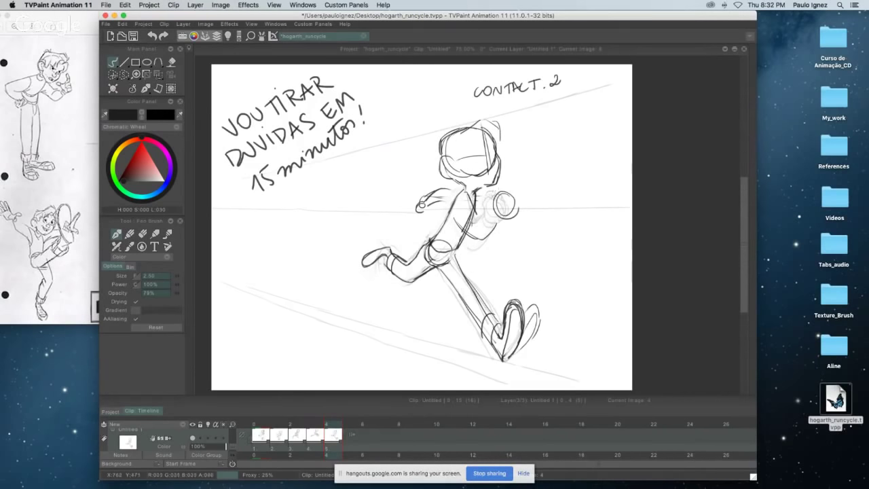
{"action": "key", "text": "Left"}
{"action": "key", "text": "Right"}
{"action": "key", "text": "super+z"}
{"action": "key", "text": "super+z"}
- Redraw the forward arm's forearm and elbow curve, and add a circle for the fist
{"action": "left_click_drag", "start_coordinate": [473, 236], "coordinate": [500, 231]}
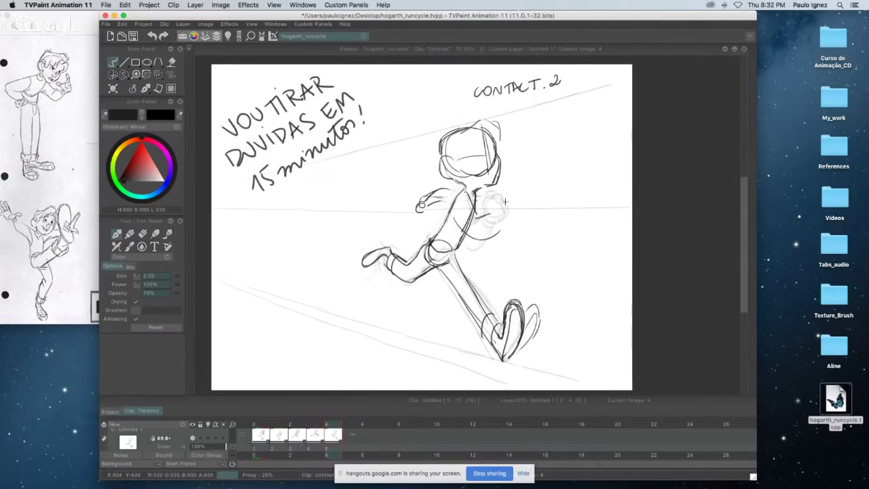
{"action": "left_click_drag", "start_coordinate": [496, 227], "coordinate": [478, 241]}
{"action": "mouse_move", "coordinate": [506, 199]}
{"action": "left_mouse_down"}
{"action": "mouse_move", "coordinate": [499, 210]}
{"action": "mouse_move", "coordinate": [515, 207]}
{"action": "left_mouse_up"}
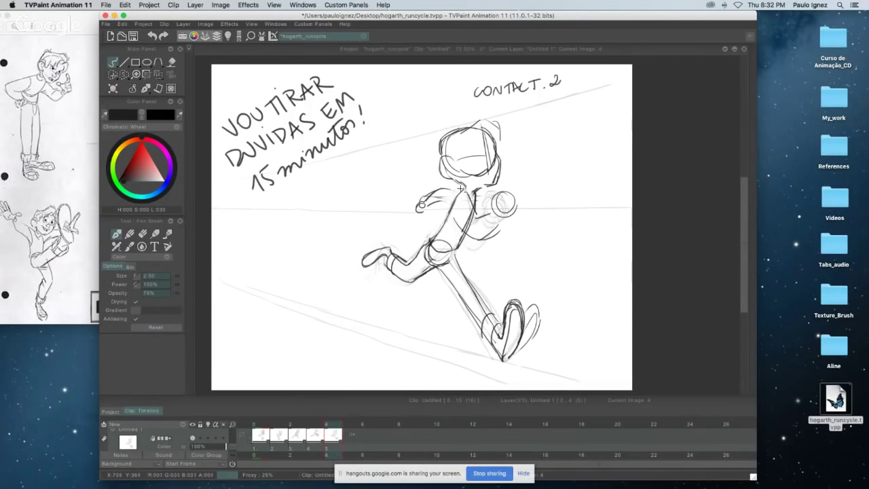
- Draw the rear shoulder line and reinforce the collar and neck strokes, checking them against frame 3
{"action": "left_click_drag", "start_coordinate": [462, 188], "coordinate": [440, 190]}
{"action": "key", "text": "Left"}
{"action": "key", "text": "Right"}
{"action": "left_click_drag", "start_coordinate": [477, 189], "coordinate": [475, 201]}
{"action": "left_click_drag", "start_coordinate": [457, 178], "coordinate": [461, 191]}
{"action": "key", "text": "Left"}
{"action": "key", "text": "Right"}
{"action": "key", "text": "Left"}
{"action": "key", "text": "Right"}
{"action": "key", "text": "Left"}
{"action": "key", "text": "Right"}
- Add the curved eye line and small round nose to the head, and strengthen the line joining jaw and neck
{"action": "left_click_drag", "start_coordinate": [457, 157], "coordinate": [502, 151]}
{"action": "key", "text": "Left"}
{"action": "key", "text": "Right"}
{"action": "left_click_drag", "start_coordinate": [485, 158], "coordinate": [493, 164]}
{"action": "key", "text": "Left"}
{"action": "key", "text": "Right"}
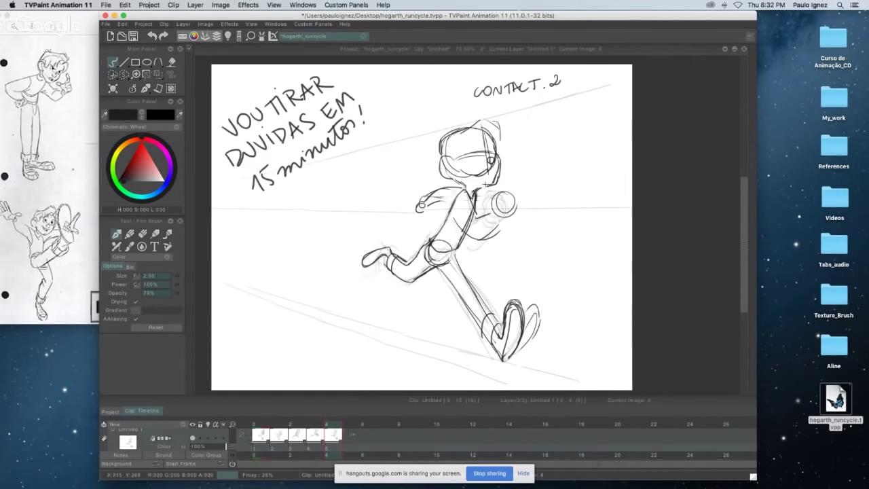
{"action": "left_click_drag", "start_coordinate": [474, 194], "coordinate": [492, 182]}
- Sketch a small tapered angular shape beside the CONTACT. 2 figure, then compare the pose with frame 3
{"action": "mouse_move", "coordinate": [582, 145]}
{"action": "left_mouse_down"}
{"action": "mouse_move", "coordinate": [576, 99]}
{"action": "mouse_move", "coordinate": [569, 111]}
{"action": "mouse_move", "coordinate": [610, 96]}
{"action": "mouse_move", "coordinate": [593, 143]}
{"action": "left_mouse_up"}
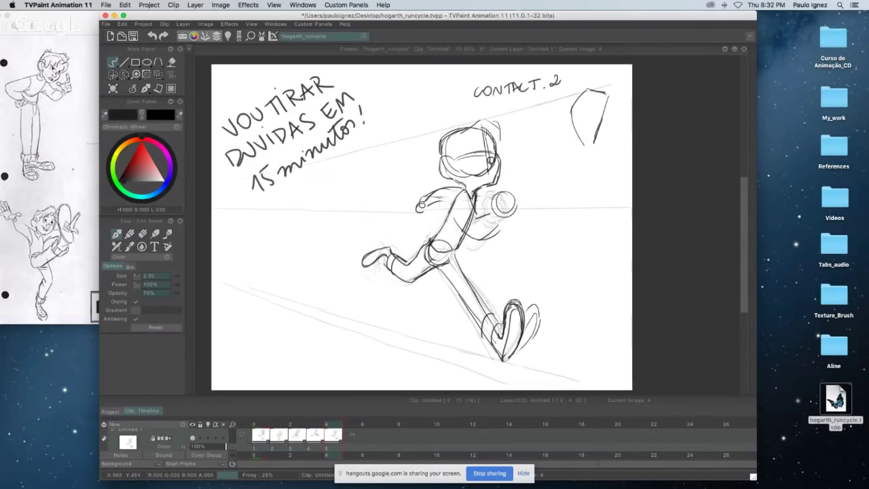
{"action": "key", "text": "Left"}
{"action": "key", "text": "Right"}
{"action": "key", "text": "Left"}
{"action": "key", "text": "Right"}
{"action": "key", "text": "Left"}
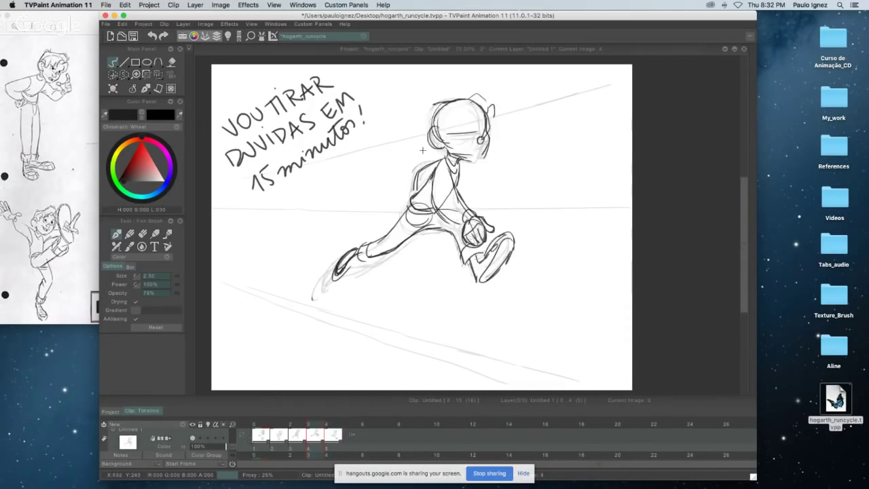
{"action": "key", "text": "Right"}
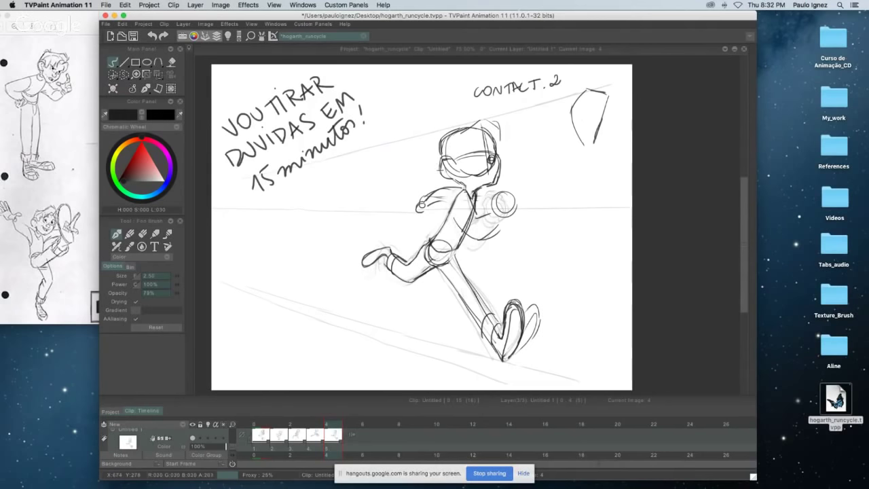
{"action": "key", "text": "Left"}
{"action": "key", "text": "Right"}
{"action": "left_click_drag", "start_coordinate": [440, 157], "coordinate": [467, 128]}
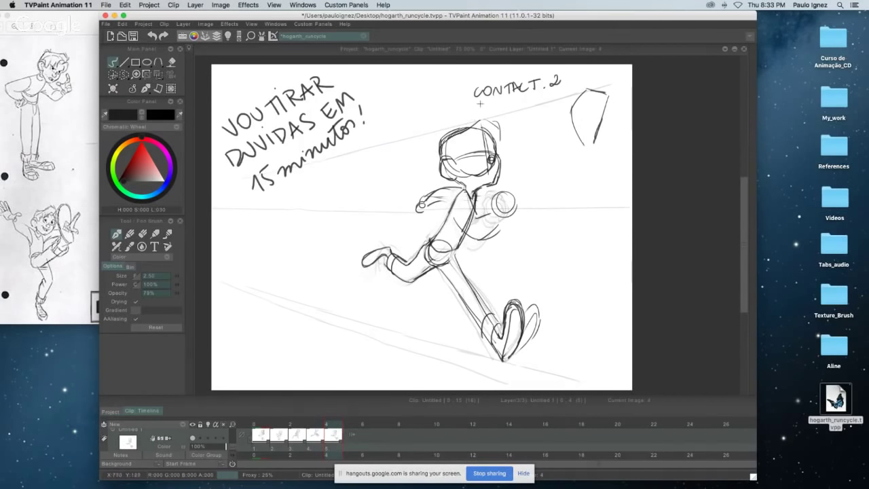
- Draw the finger lines inside the forward fist and reinforce its outline and wrist, checking against frame 3
{"action": "key", "text": "Left"}
{"action": "key", "text": "Right"}
{"action": "left_click_drag", "start_coordinate": [501, 208], "coordinate": [492, 219]}
{"action": "key", "text": "Left"}
{"action": "key", "text": "Right"}
{"action": "left_click_drag", "start_coordinate": [494, 208], "coordinate": [491, 191]}
{"action": "key", "text": "Left"}
{"action": "key", "text": "Right"}
{"action": "left_click_drag", "start_coordinate": [511, 194], "coordinate": [511, 216]}
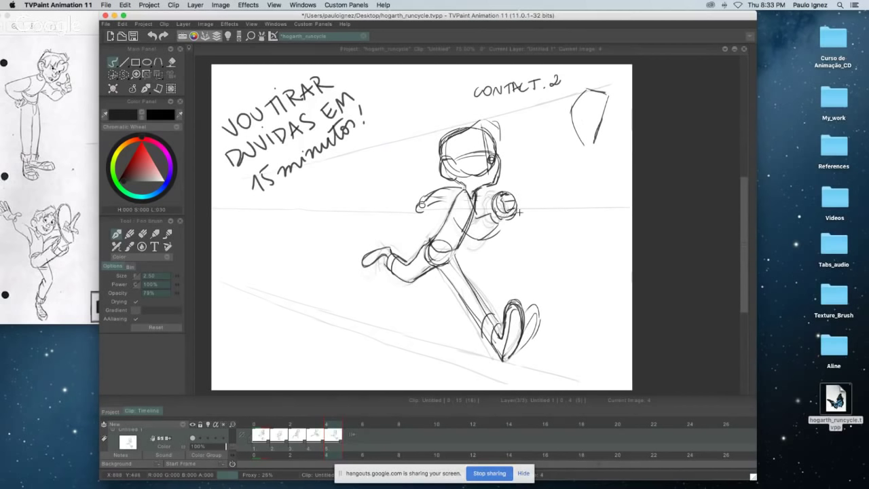
{"action": "mouse_move", "coordinate": [514, 198]}
{"action": "left_mouse_down"}
{"action": "mouse_move", "coordinate": [517, 221]}
{"action": "mouse_move", "coordinate": [479, 237]}
{"action": "left_mouse_up"}
{"action": "left_click_drag", "start_coordinate": [500, 194], "coordinate": [516, 198]}
- Compare the CONTACT. 2 pose with the preceding frames back to the CONTACT. 1 pose
{"action": "key", "text": "Left"}
{"action": "key", "text": "Right"}
{"action": "key", "text": "Right"}
{"action": "key", "text": "Left"}
{"action": "key", "text": "Left"}
{"action": "key", "text": "Right"}
{"action": "key", "text": "Right"}
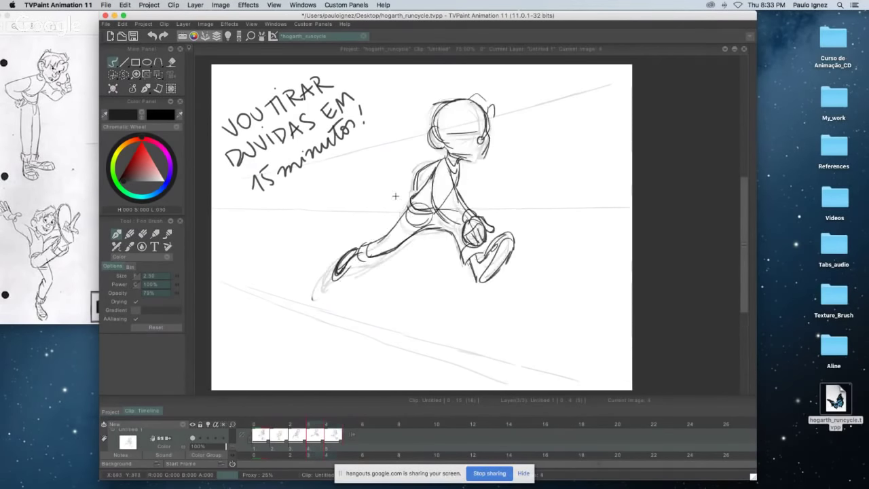
{"action": "key", "text": "Left"}
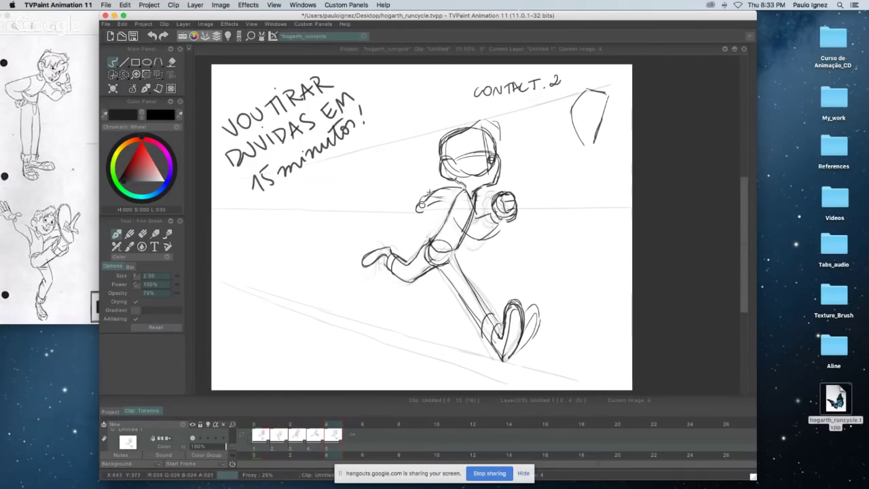
{"action": "key", "text": "Left"}
{"action": "key", "text": "Left"}
{"action": "key", "text": "Left"}
{"action": "key", "text": "Left"}
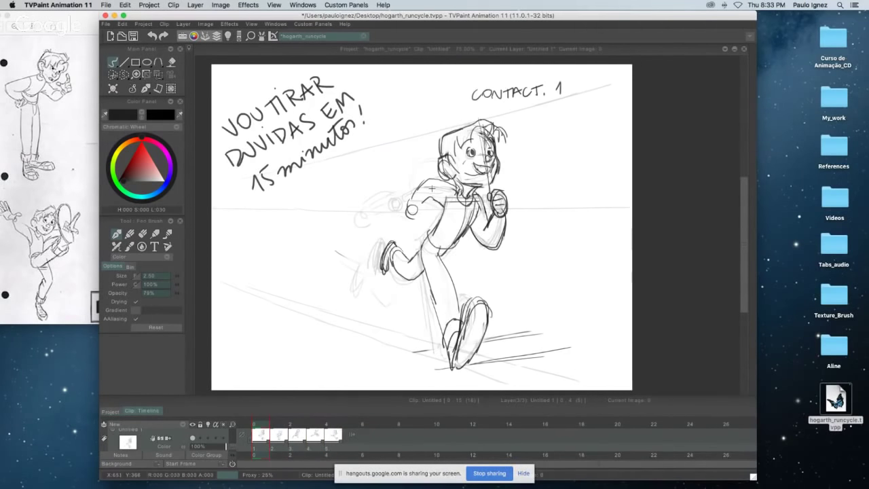
{"action": "key", "text": "Right"}
{"action": "key", "text": "Right"}
{"action": "key", "text": "Right"}
{"action": "key", "text": "Right"}
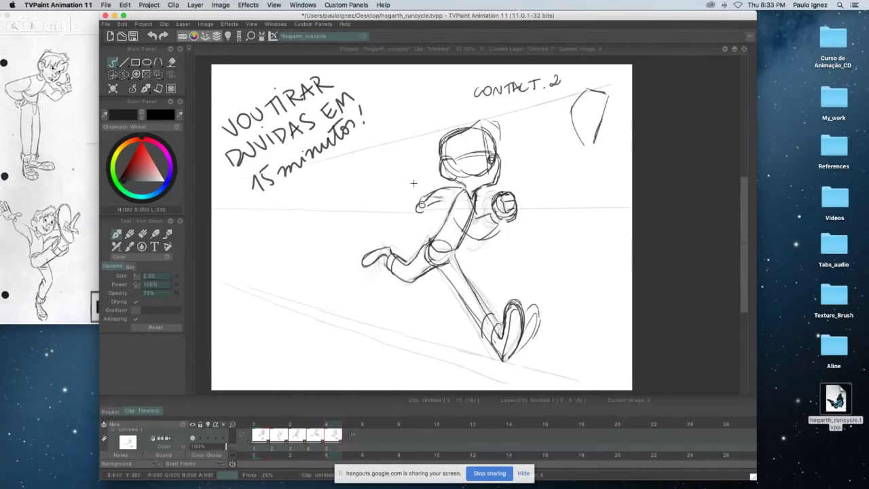
- Fade the rear arm with the eraser brush and redraw its shoulder and upper-arm lines, comparing them with CONTACT. 1
{"action": "left_click", "coordinate": [142, 233]}
{"action": "left_click_drag", "start_coordinate": [427, 194], "coordinate": [435, 187]}
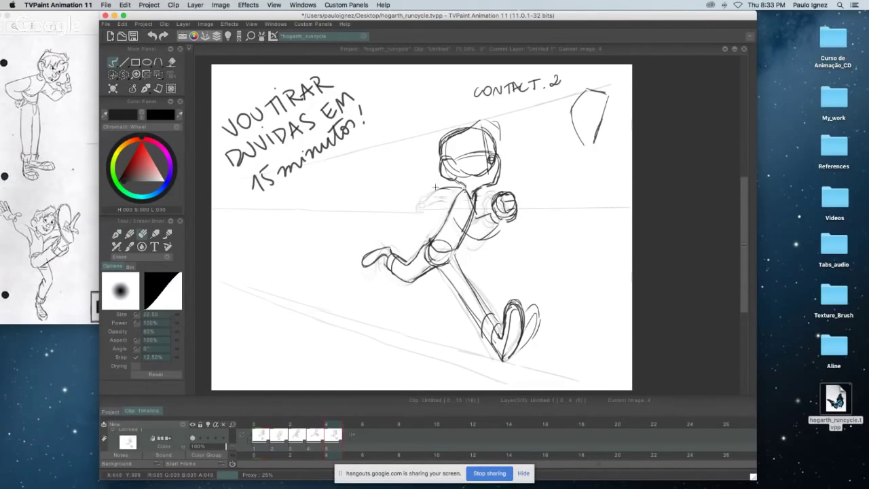
{"action": "key", "text": "e"}
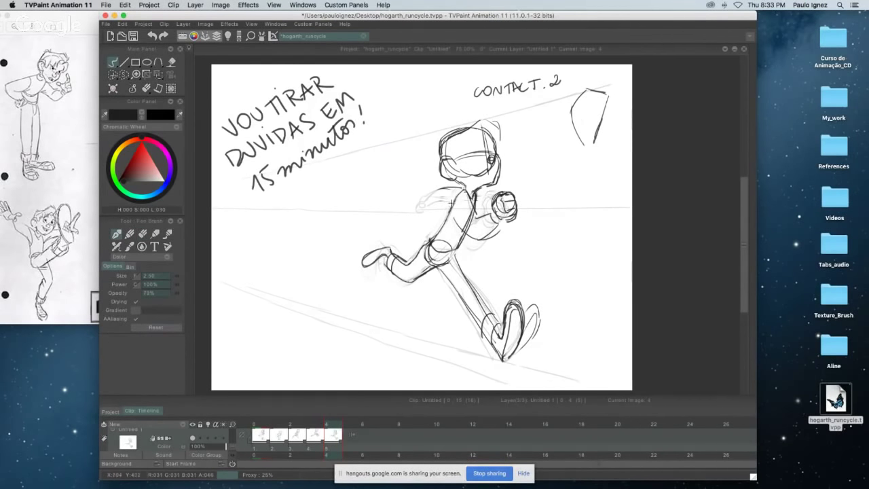
{"action": "key", "text": "Left"}
{"action": "key", "text": "Left"}
{"action": "key", "text": "Left"}
{"action": "key", "text": "Left"}
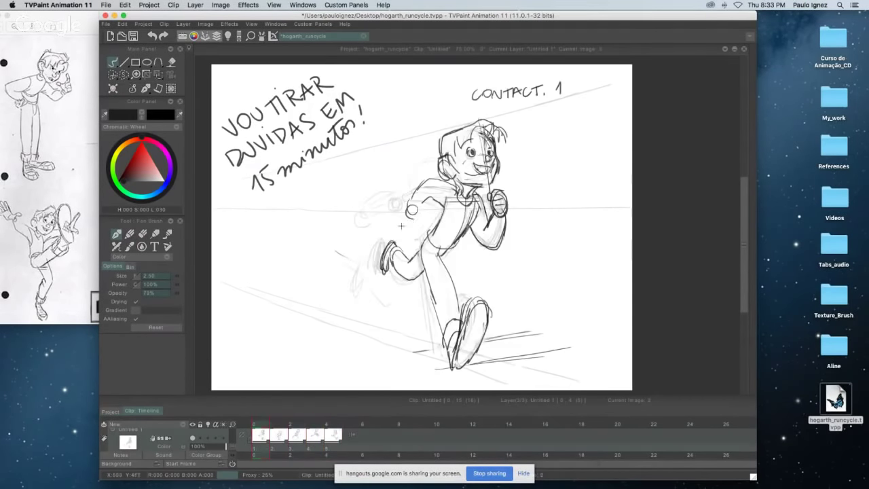
{"action": "key", "text": "Right"}
{"action": "key", "text": "Right"}
{"action": "key", "text": "Right"}
{"action": "key", "text": "Right"}
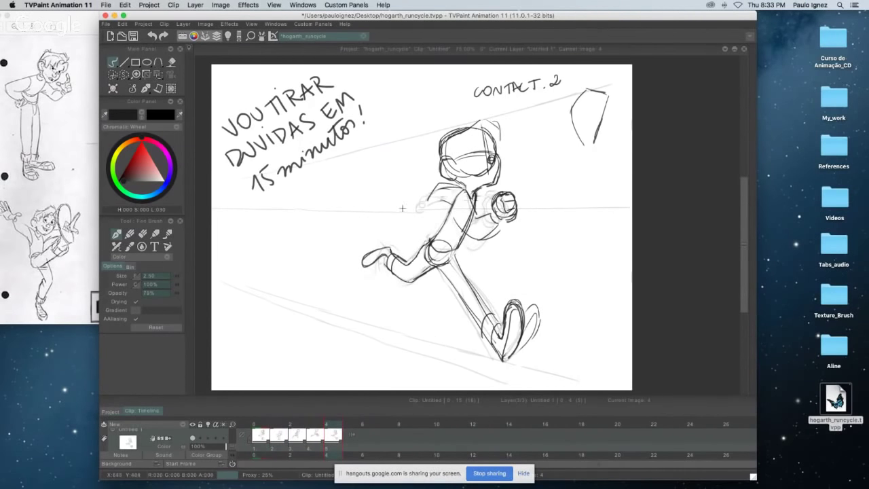
- Draw the small rounded hand at the end of the rear arm, checking its placement against CONTACT. 1
{"action": "left_click", "coordinate": [258, 423]}
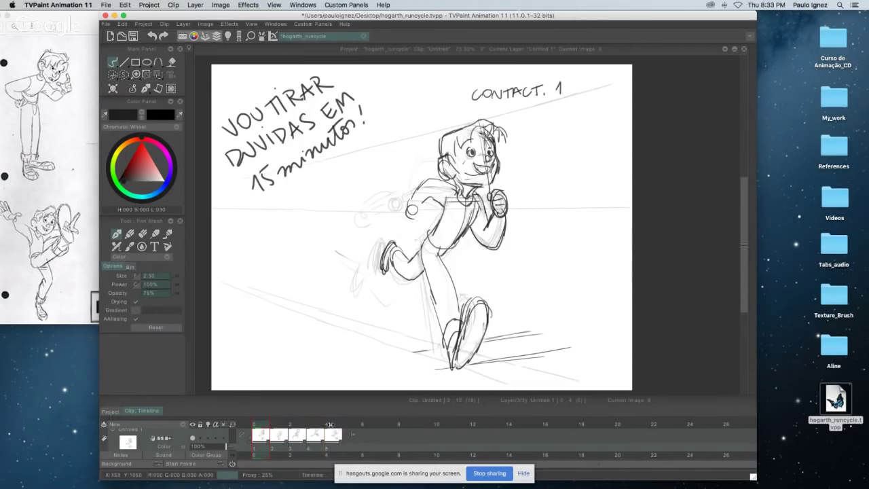
{"action": "left_click", "coordinate": [328, 424]}
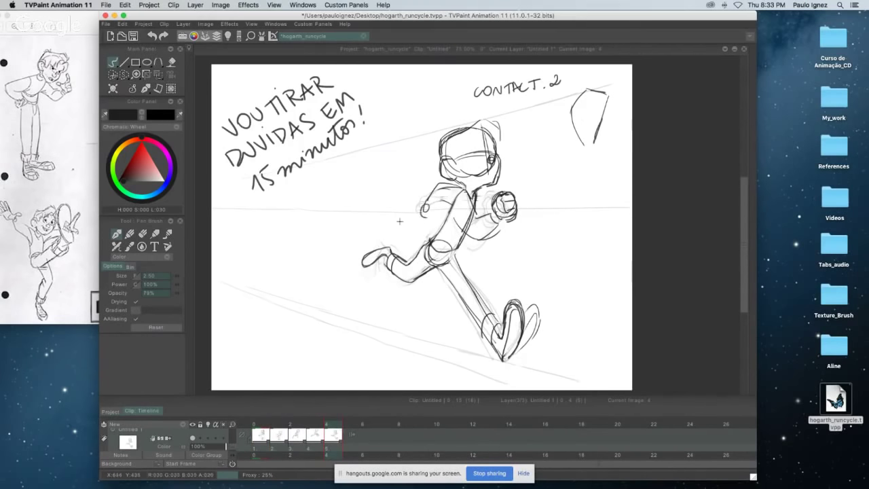
{"action": "left_click", "coordinate": [273, 420]}
{"action": "left_click", "coordinate": [330, 423]}
{"action": "left_click", "coordinate": [258, 424]}
{"action": "left_click", "coordinate": [331, 424]}
{"action": "left_click", "coordinate": [258, 423]}
{"action": "left_click", "coordinate": [334, 423]}
{"action": "left_click", "coordinate": [266, 424]}
{"action": "left_click", "coordinate": [332, 423]}
{"action": "left_click_drag", "start_coordinate": [427, 204], "coordinate": [438, 210]}
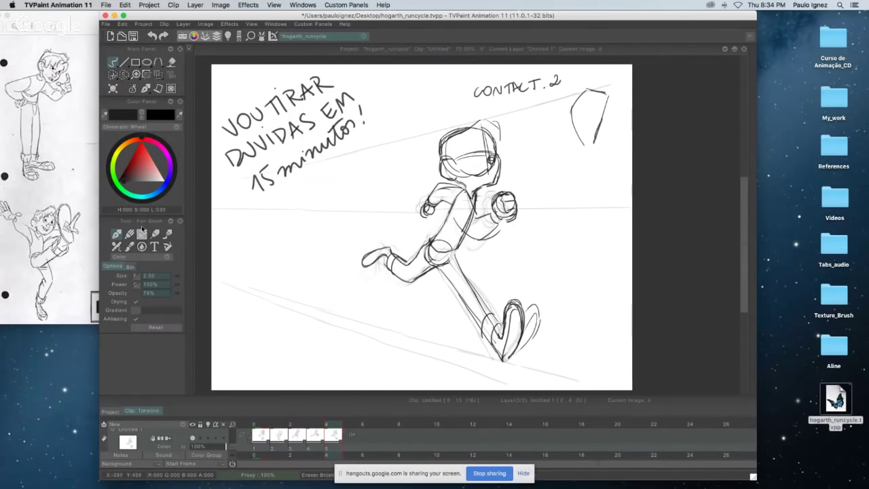
- Fade the top of the head and redraw the skull outline with a pointed hair tuft, undoing rejected strokes
{"action": "key", "text": "e"}
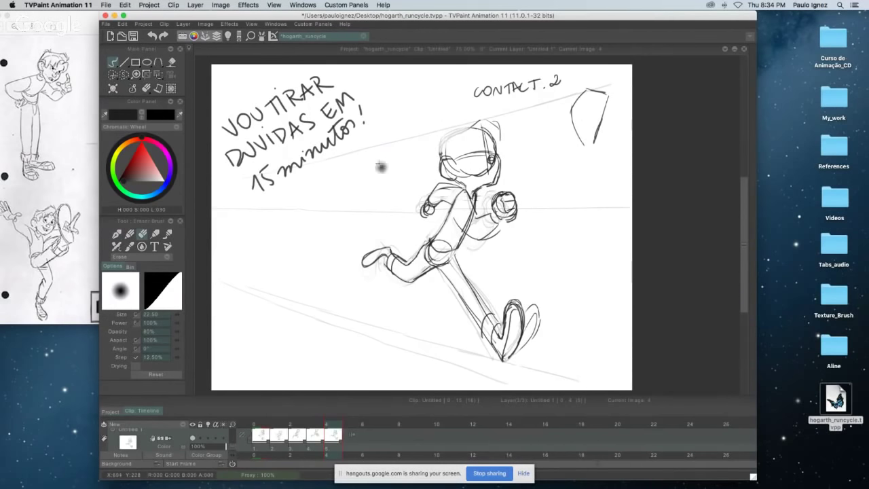
{"action": "key", "text": "e"}
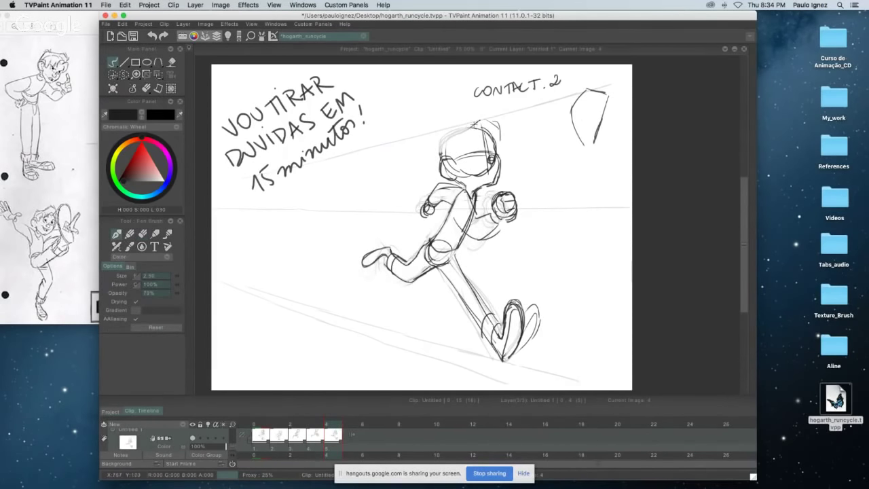
{"action": "mouse_move", "coordinate": [465, 126]}
{"action": "left_mouse_down"}
{"action": "mouse_move", "coordinate": [479, 116]}
{"action": "mouse_move", "coordinate": [494, 137]}
{"action": "mouse_move", "coordinate": [443, 141]}
{"action": "mouse_move", "coordinate": [443, 155]}
{"action": "mouse_move", "coordinate": [440, 140]}
{"action": "mouse_move", "coordinate": [455, 132]}
{"action": "mouse_move", "coordinate": [440, 158]}
{"action": "left_mouse_up"}
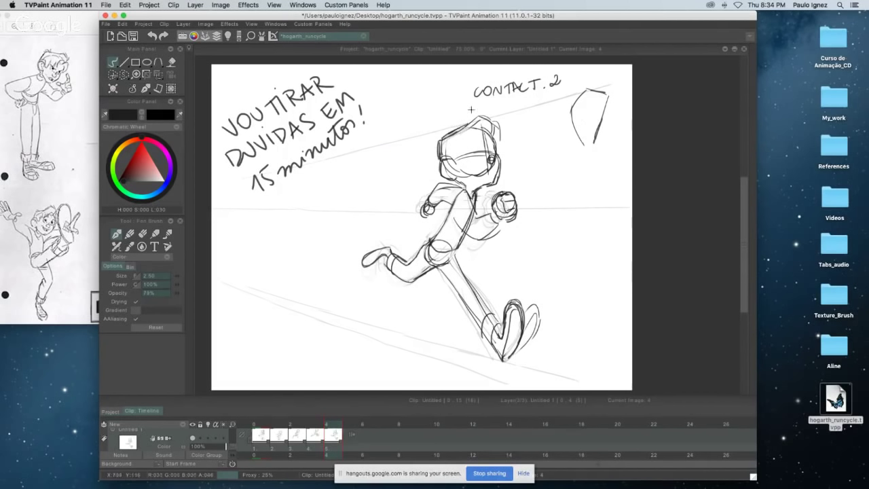
{"action": "key", "text": "super+z"}
{"action": "mouse_move", "coordinate": [465, 126]}
{"action": "left_mouse_down"}
{"action": "mouse_move", "coordinate": [439, 141]}
{"action": "mouse_move", "coordinate": [441, 163]}
{"action": "left_mouse_up"}
{"action": "key", "text": "super+z"}
{"action": "key", "text": "super+z"}
{"action": "key", "text": "super+z"}
{"action": "key", "text": "super+z"}
{"action": "left_click_drag", "start_coordinate": [456, 130], "coordinate": [448, 163]}
{"action": "key", "text": "Left"}
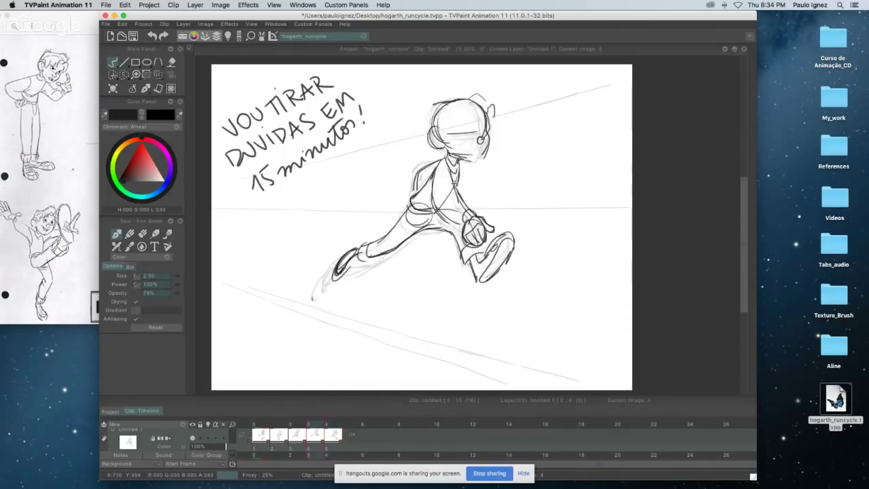
{"action": "key", "text": "Right"}
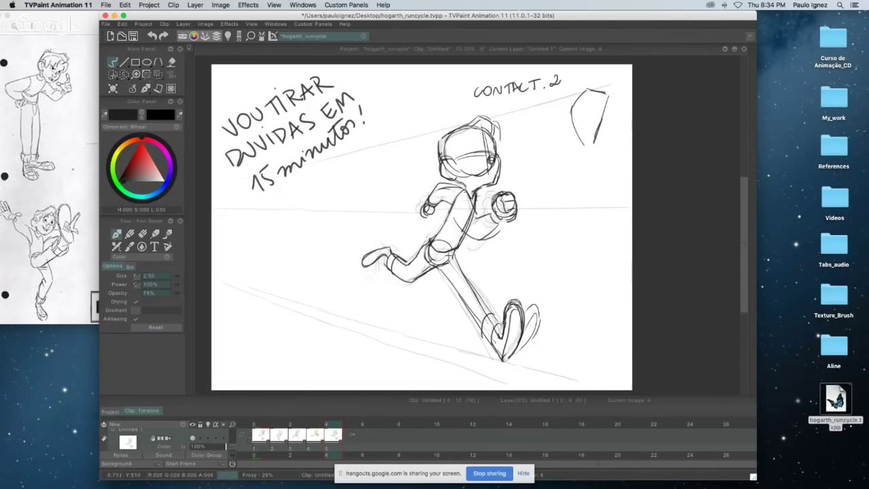
- Darken the front edge of the extended leg, then lighten the forward fist and redraw its outline
{"action": "left_click_drag", "start_coordinate": [452, 256], "coordinate": [477, 294]}
{"action": "key", "text": "Left"}
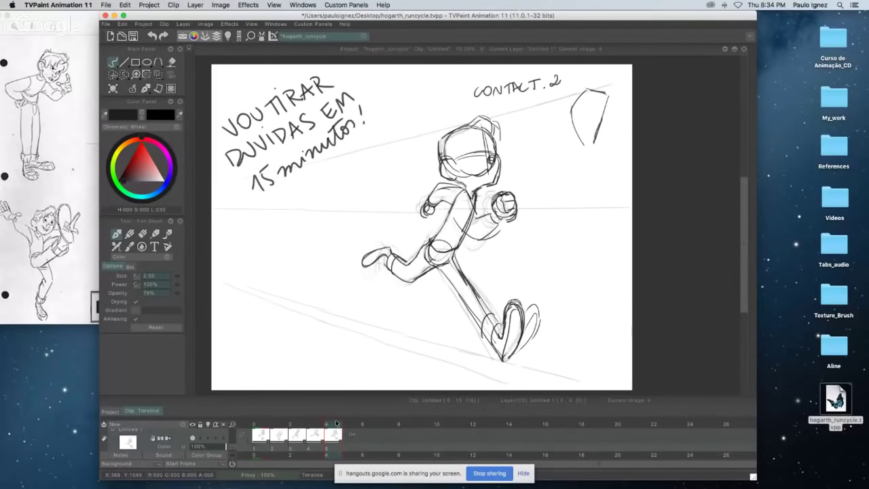
{"action": "key", "text": "e"}
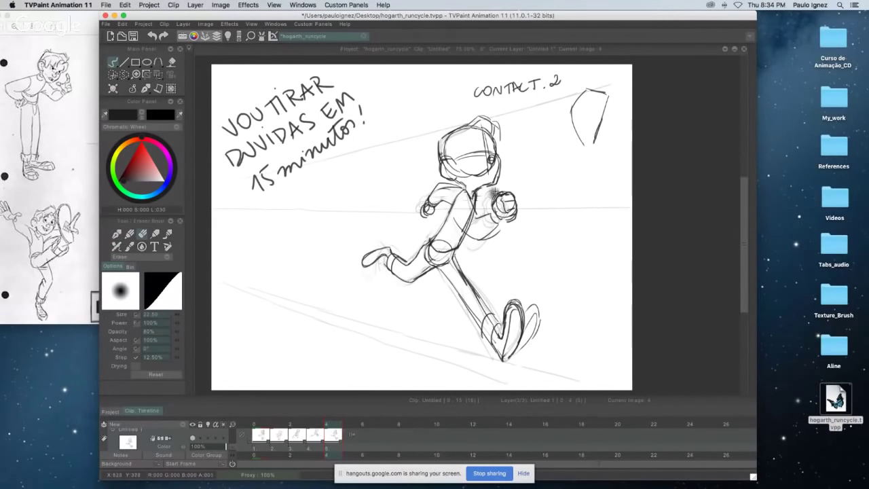
{"action": "key", "text": "e"}
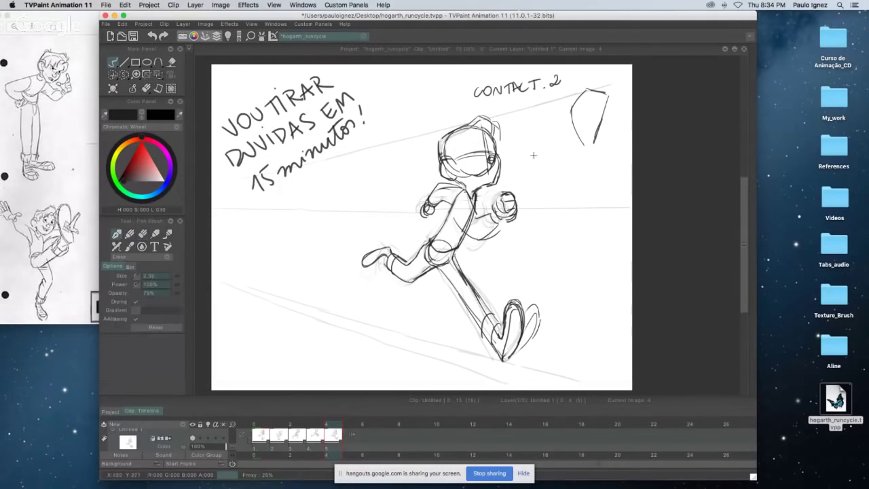
{"action": "mouse_move", "coordinate": [507, 193]}
{"action": "left_mouse_down"}
{"action": "mouse_move", "coordinate": [497, 195]}
{"action": "mouse_move", "coordinate": [507, 218]}
{"action": "left_mouse_up"}
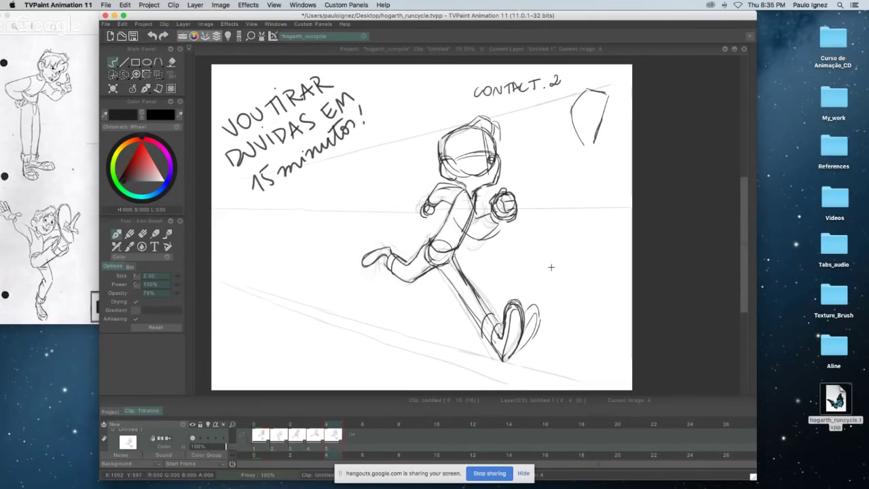
- Copy the DOWN image from frame 1 and paste it at frame 5, right after the CONTACT. 2 image
{"action": "key", "text": "Left"}
{"action": "key", "text": "Left"}
{"action": "key", "text": "Left"}
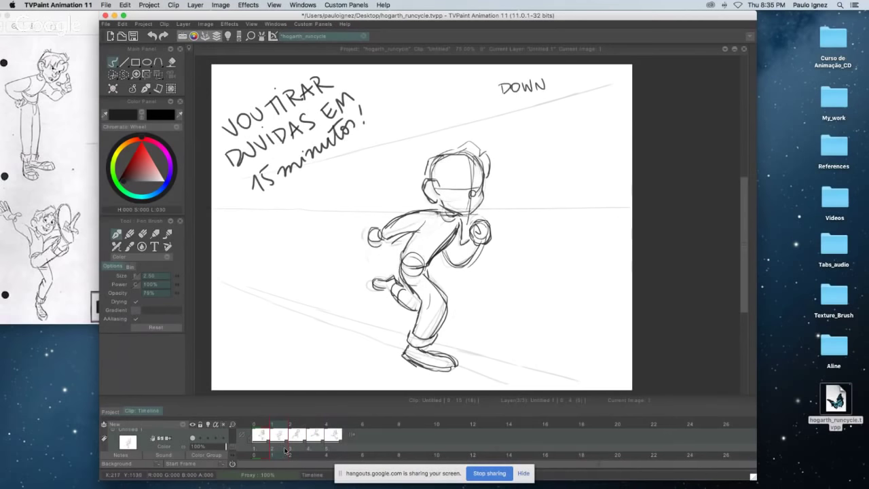
{"action": "left_click", "coordinate": [288, 446]}
{"action": "right_click", "coordinate": [276, 438]}
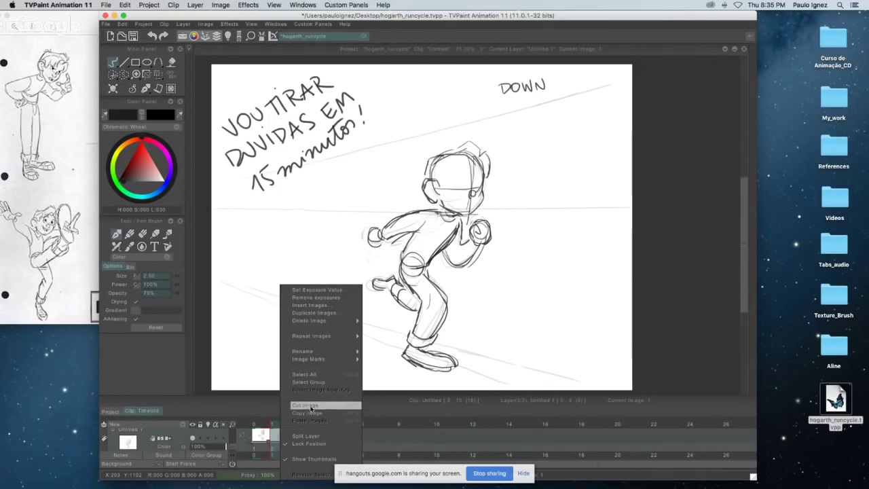
{"action": "left_click", "coordinate": [313, 413]}
{"action": "left_click", "coordinate": [349, 427]}
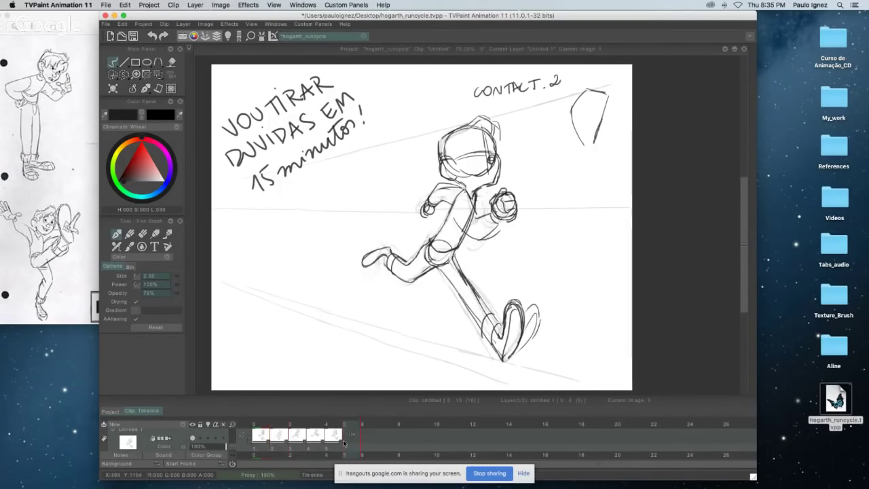
{"action": "right_click", "coordinate": [349, 448]}
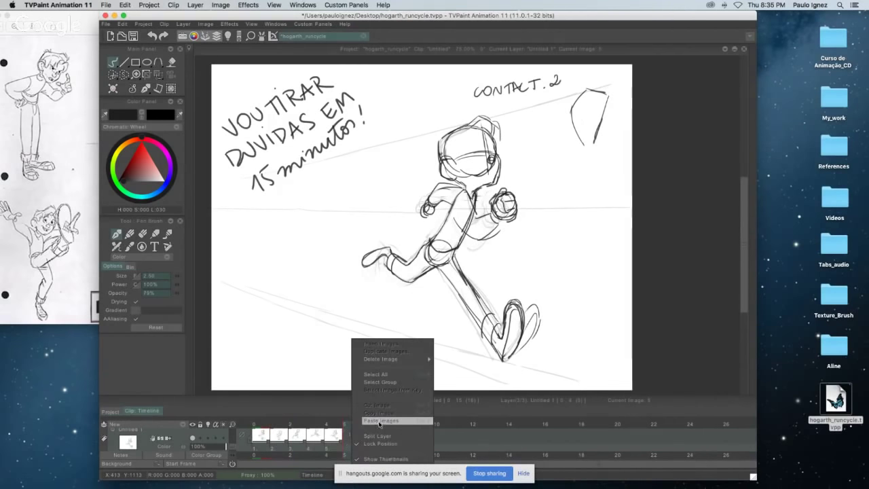
{"action": "left_click", "coordinate": [380, 421]}
- Flip through the run cycle's frames to check how the pasted DOWN pose follows CONTACT. 2
{"action": "key", "text": "Left"}
{"action": "key", "text": "Right"}
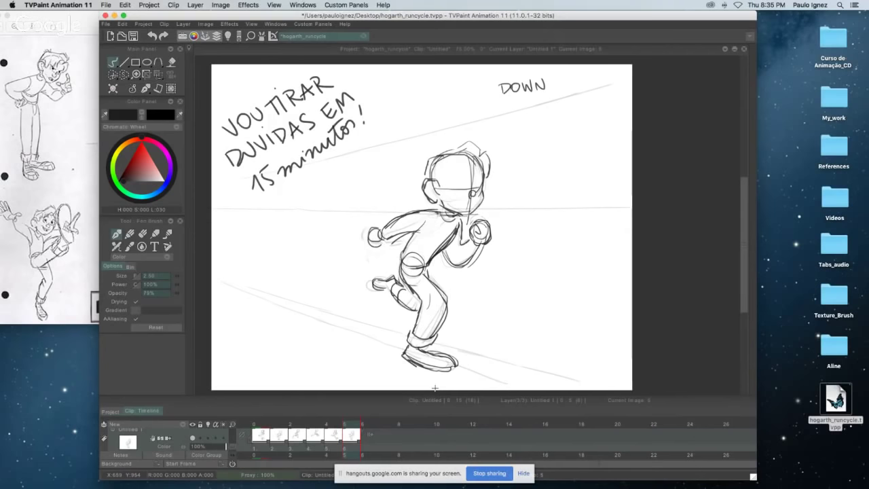
{"action": "key", "text": "Left"}
{"action": "key", "text": "Left"}
{"action": "key", "text": "Left"}
{"action": "key", "text": "Left"}
{"action": "key", "text": "Left"}
{"action": "key", "text": "Right"}
{"action": "key", "text": "Right"}
{"action": "key", "text": "Right"}
{"action": "key", "text": "Right"}
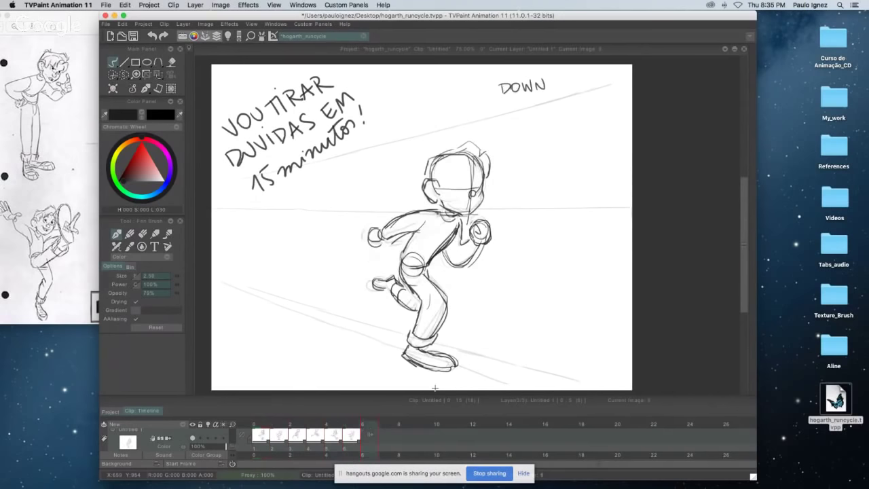
{"action": "key", "text": "Left"}
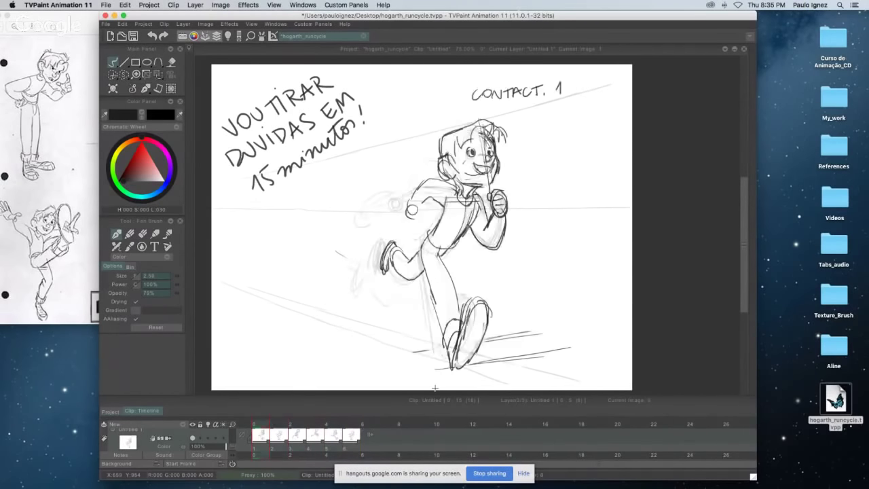
- Shift the DOWN drawing on frame 1 slightly forward with the Transform tool and check it against the other frames
{"action": "key", "text": "Right"}
{"action": "left_click", "coordinate": [158, 75]}
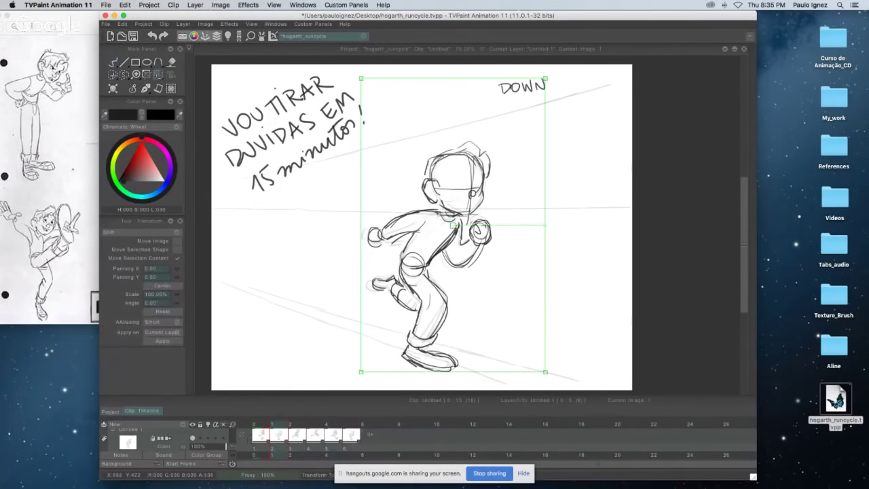
{"action": "left_click_drag", "start_coordinate": [506, 229], "coordinate": [510, 230]}
{"action": "key", "text": "Return"}
{"action": "key", "text": "Left"}
{"action": "key", "text": "Right"}
{"action": "key", "text": "Right"}
{"action": "key", "text": "Right"}
{"action": "key", "text": "Right"}
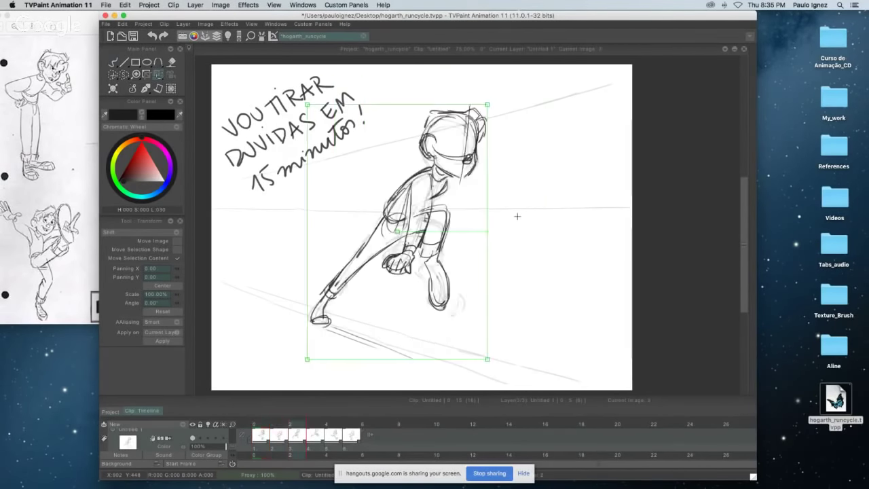
{"action": "key", "text": "Right"}
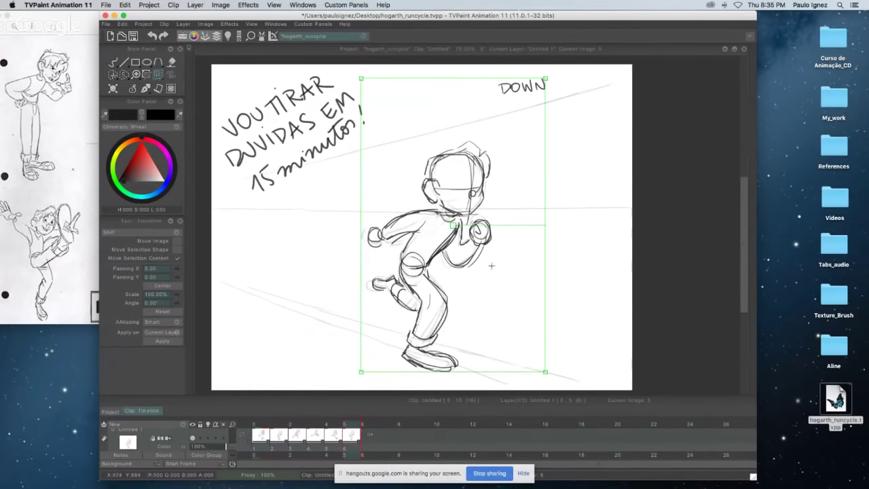
- Delete the DOWN copy at frame 5 and replace it with a fresh copy of the shifted DOWN image from frame 1
{"action": "key", "text": "Left"}
{"action": "right_click", "coordinate": [351, 448]}
{"action": "mouse_move", "coordinate": [385, 340]}
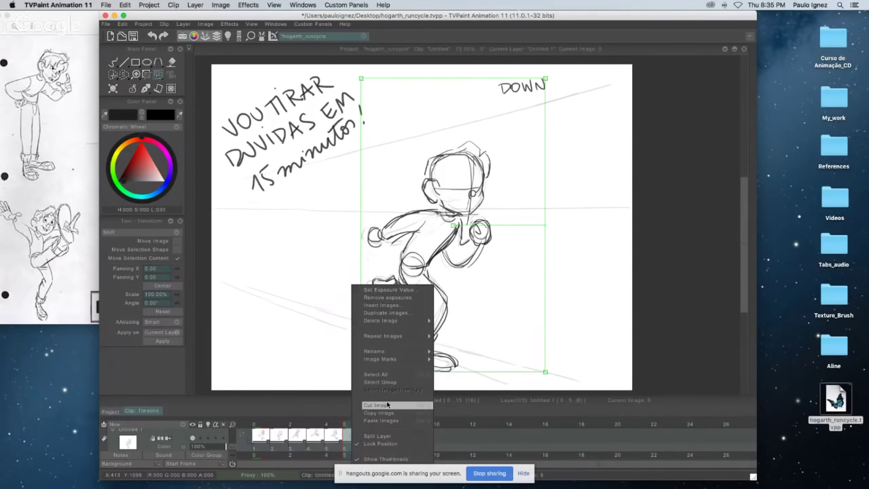
{"action": "mouse_move", "coordinate": [398, 320]}
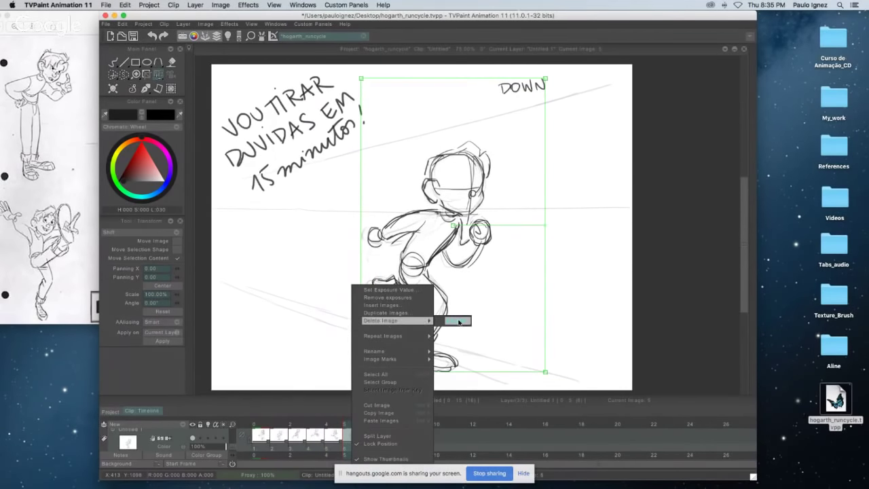
{"action": "left_click", "coordinate": [459, 320]}
{"action": "left_click", "coordinate": [285, 447]}
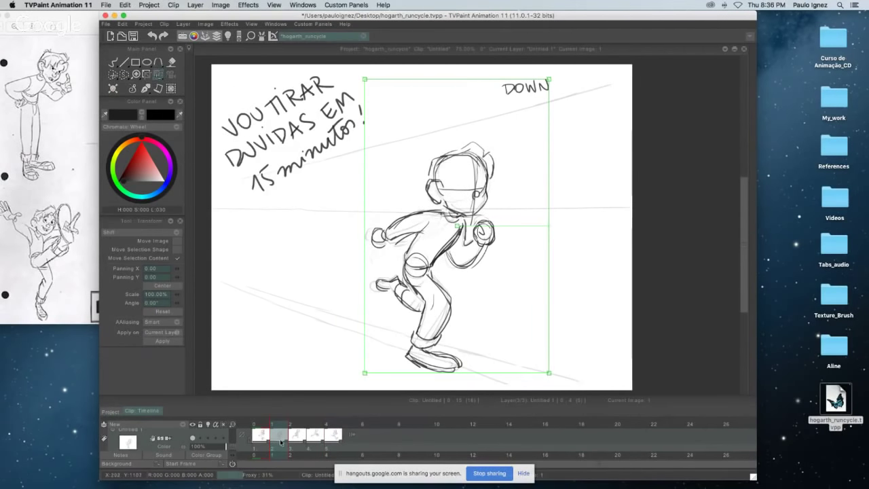
{"action": "left_click", "coordinate": [351, 425]}
{"action": "key", "text": "super+v"}
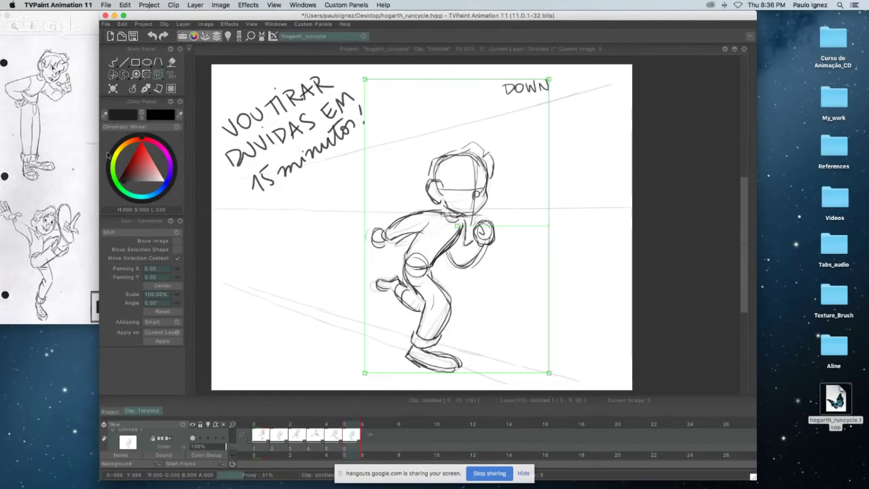
- Flip back and forth through the run cycle's frames to compare the newly pasted DOWN pose with the other poses
{"action": "left_click", "coordinate": [113, 62]}
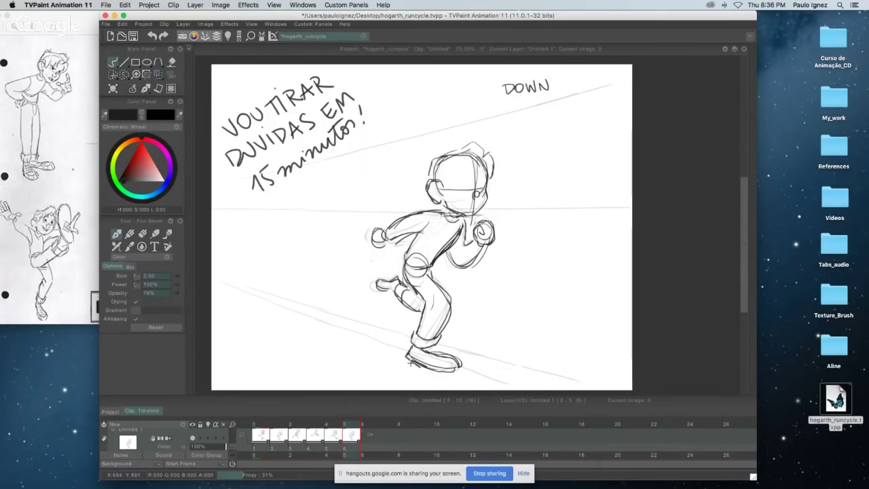
{"action": "key", "text": "Left"}
{"action": "key", "text": "Right"}
{"action": "key", "text": "Left"}
{"action": "key", "text": "Right"}
{"action": "key", "text": "Left"}
{"action": "key", "text": "Left"}
{"action": "key", "text": "Left"}
{"action": "key", "text": "Left"}
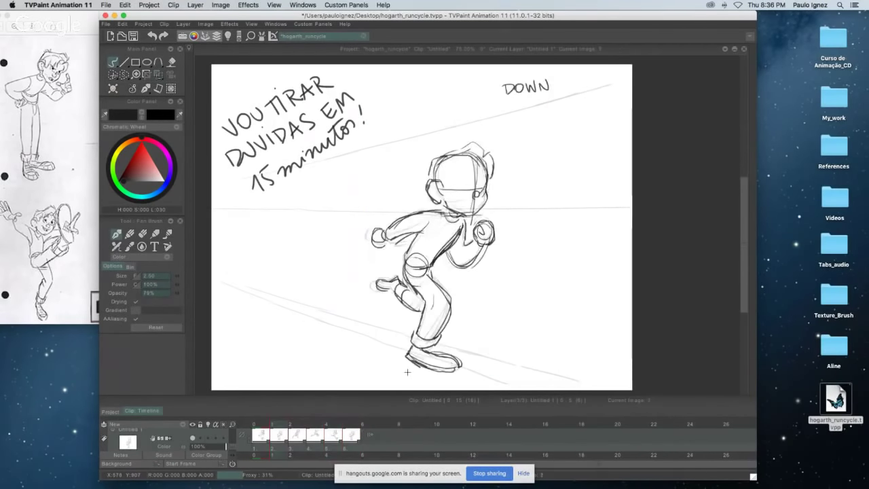
{"action": "key", "text": "Right"}
{"action": "key", "text": "Right"}
{"action": "key", "text": "Right"}
{"action": "key", "text": "Right"}
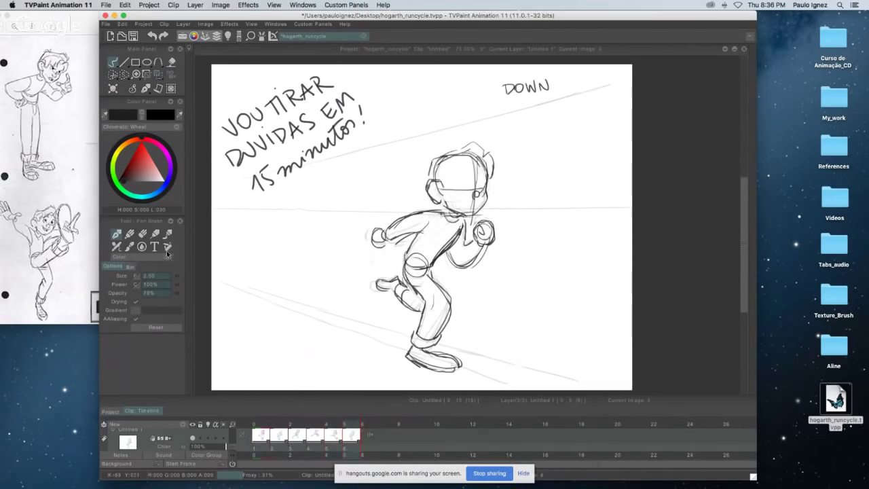
- Fade the DOWN drawing on frame 5 to a faint guide with the eraser brush at size 32
{"action": "left_click", "coordinate": [142, 233]}
{"action": "mouse_move", "coordinate": [385, 249]}
{"action": "left_mouse_down"}
{"action": "mouse_move", "coordinate": [422, 188]}
{"action": "mouse_move", "coordinate": [408, 224]}
{"action": "mouse_move", "coordinate": [462, 264]}
{"action": "mouse_move", "coordinate": [437, 359]}
{"action": "mouse_move", "coordinate": [406, 280]}
{"action": "mouse_move", "coordinate": [378, 261]}
{"action": "left_mouse_up"}
{"action": "left_click_drag", "start_coordinate": [176, 315], "coordinate": [194, 315]}
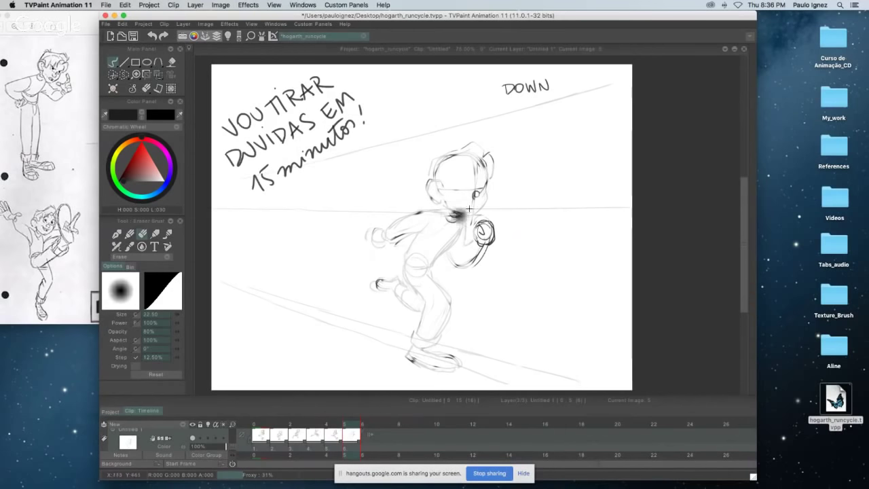
{"action": "mouse_move", "coordinate": [450, 174]}
{"action": "left_mouse_down"}
{"action": "mouse_move", "coordinate": [408, 336]}
{"action": "mouse_move", "coordinate": [433, 368]}
{"action": "mouse_move", "coordinate": [421, 286]}
{"action": "mouse_move", "coordinate": [432, 240]}
{"action": "mouse_move", "coordinate": [479, 185]}
{"action": "mouse_move", "coordinate": [416, 200]}
{"action": "left_mouse_up"}
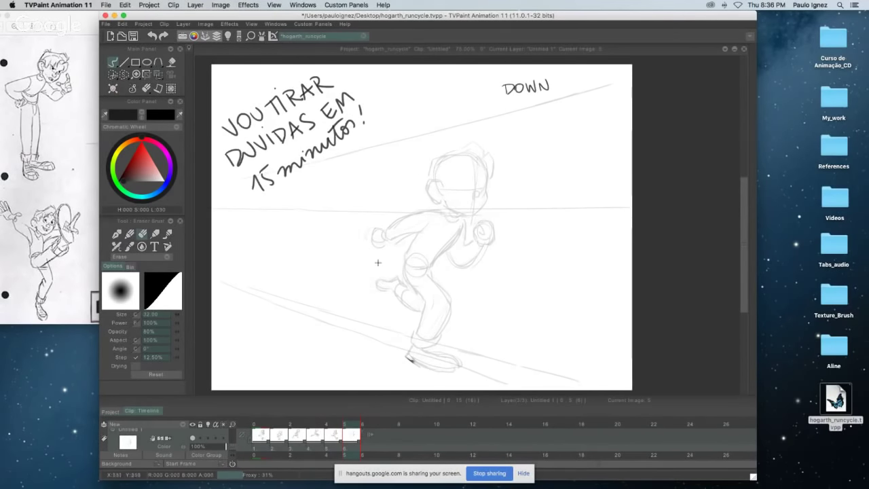
{"action": "mouse_move", "coordinate": [453, 298]}
{"action": "left_mouse_down"}
{"action": "mouse_move", "coordinate": [467, 330]}
{"action": "mouse_move", "coordinate": [454, 307]}
{"action": "left_mouse_up"}
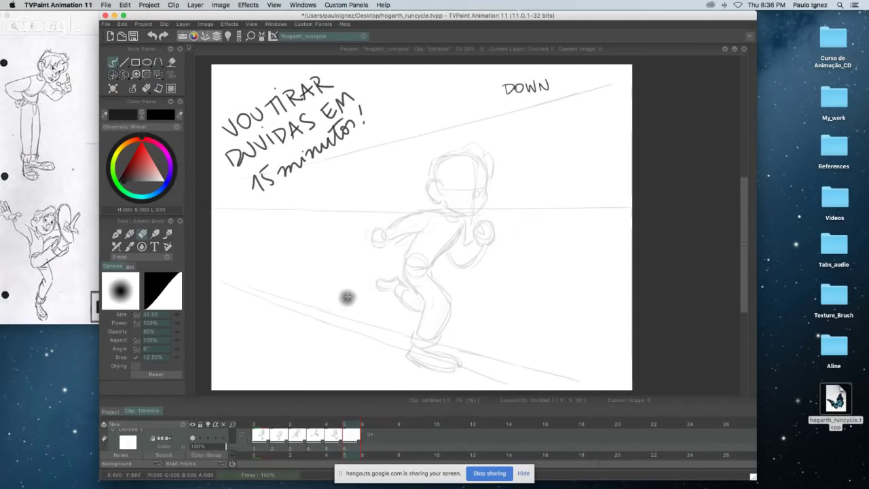
{"action": "mouse_move", "coordinate": [411, 268]}
{"action": "left_mouse_down"}
{"action": "mouse_move", "coordinate": [428, 221]}
{"action": "mouse_move", "coordinate": [465, 219]}
{"action": "mouse_move", "coordinate": [428, 291]}
{"action": "left_mouse_up"}
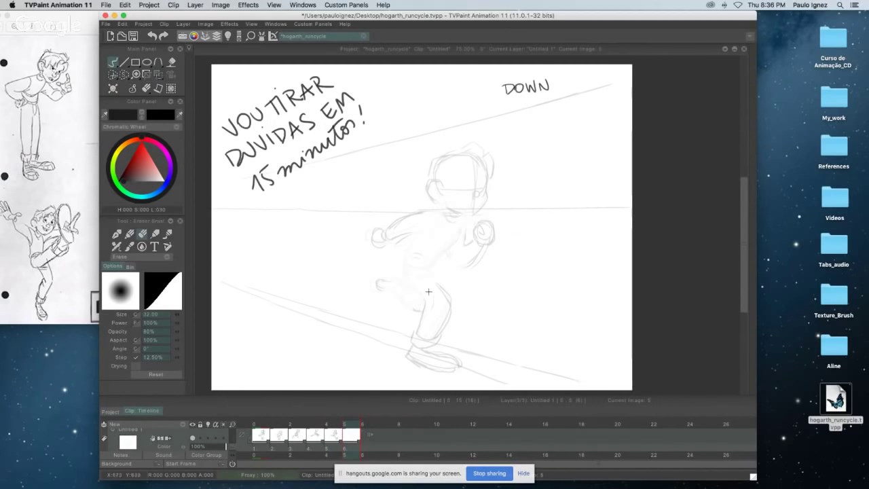
{"action": "left_click_drag", "start_coordinate": [384, 237], "coordinate": [458, 200]}
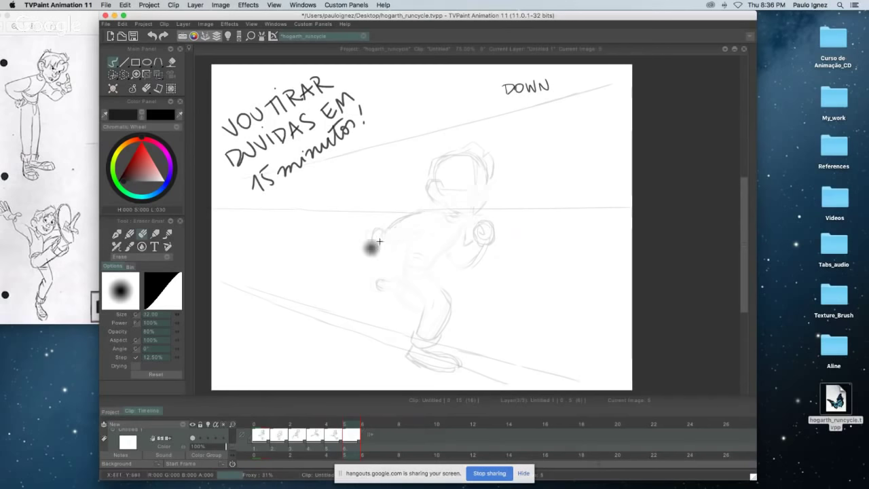
{"action": "mouse_move", "coordinate": [434, 344]}
{"action": "left_mouse_down"}
{"action": "mouse_move", "coordinate": [410, 348]}
{"action": "mouse_move", "coordinate": [449, 358]}
{"action": "left_mouse_up"}
- Sketch the hip circle and both sides of the leaning torso over the faint DOWN guide with the Pen Brush
{"action": "left_click", "coordinate": [116, 234]}
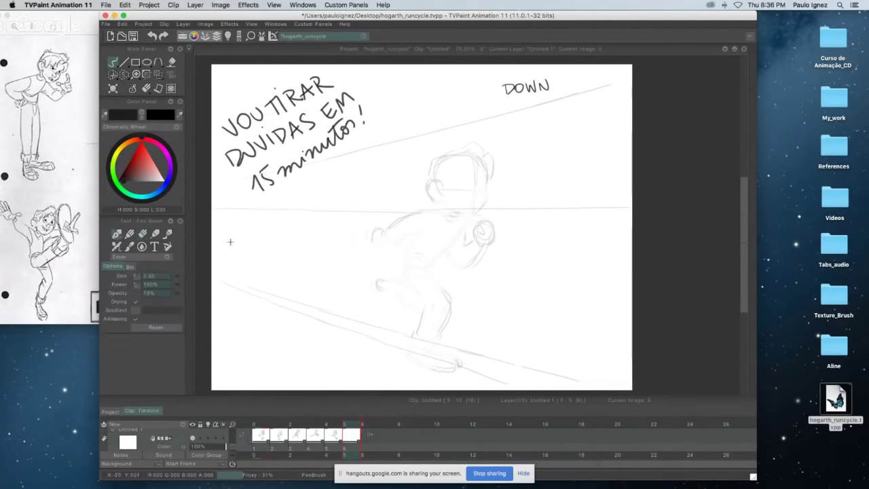
{"action": "key", "text": "Left"}
{"action": "key", "text": "Left"}
{"action": "key", "text": "Left"}
{"action": "key", "text": "Left"}
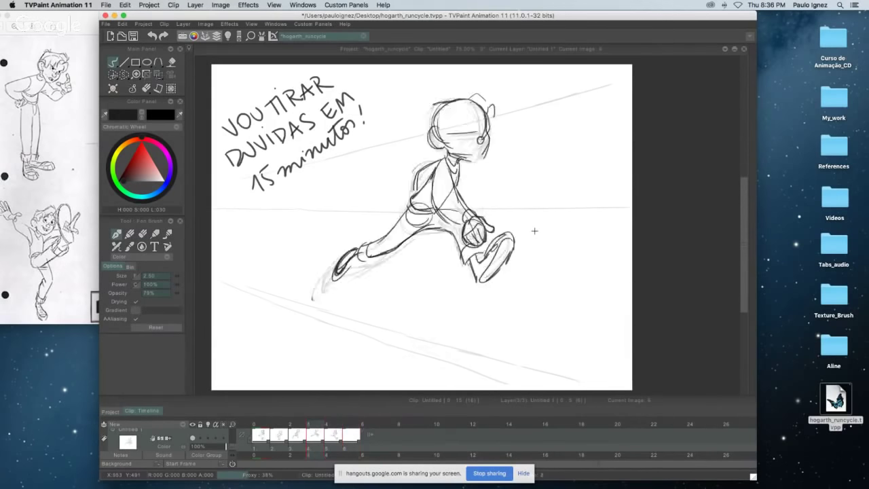
{"action": "key", "text": "Right"}
{"action": "key", "text": "Right"}
{"action": "key", "text": "Right"}
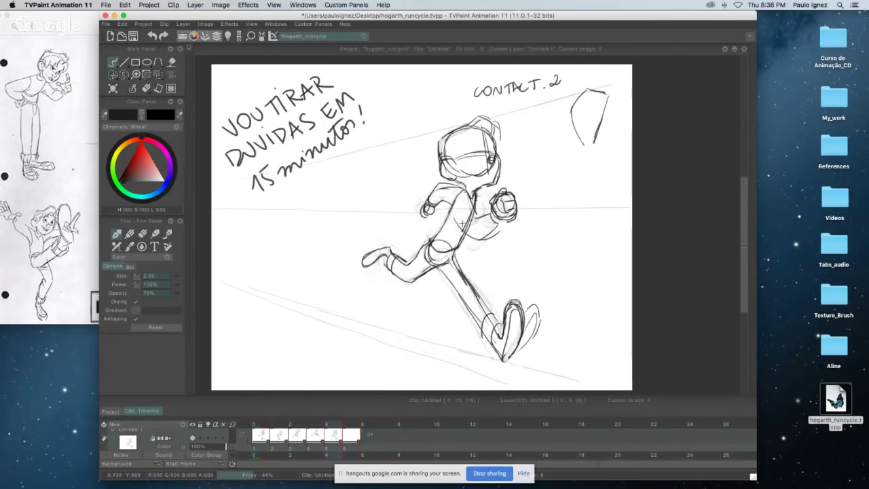
{"action": "left_click_drag", "start_coordinate": [461, 224], "coordinate": [437, 250]}
{"action": "mouse_move", "coordinate": [441, 217]}
{"action": "left_mouse_down"}
{"action": "mouse_move", "coordinate": [415, 247]}
{"action": "mouse_move", "coordinate": [411, 277]}
{"action": "mouse_move", "coordinate": [425, 250]}
{"action": "mouse_move", "coordinate": [431, 258]}
{"action": "left_mouse_up"}
- Flip between the DOWN frame and the preceding frames to check the placement of the new torso and hips
{"action": "key", "text": "Left"}
{"action": "key", "text": "Right"}
{"action": "key", "text": "Left"}
{"action": "key", "text": "Right"}
{"action": "key", "text": "Left"}
{"action": "key", "text": "Right"}
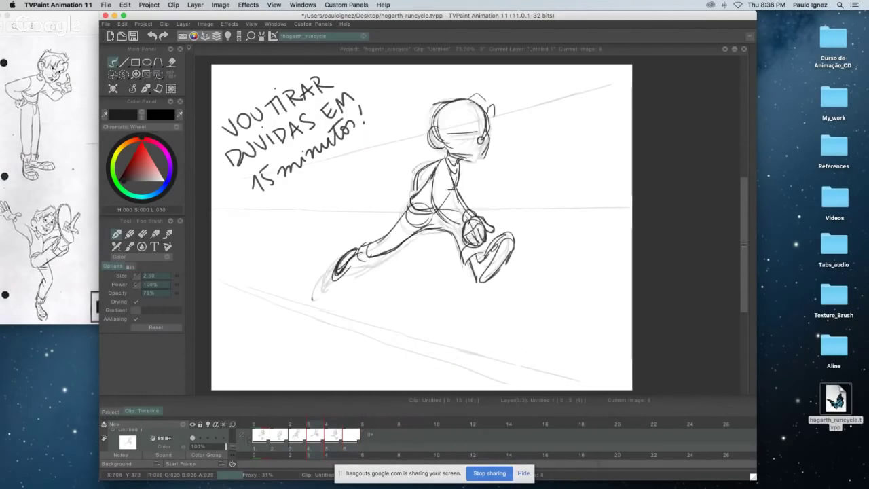
{"action": "key", "text": "Right"}
{"action": "key", "text": "Left"}
{"action": "key", "text": "Right"}
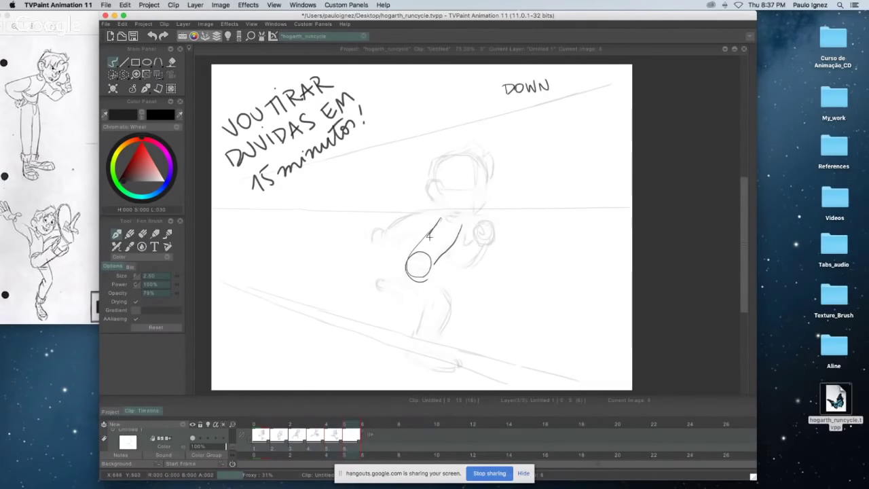
- Draw the shoulder curve, the bent forward arm and its round fist on the DOWN pose
{"action": "mouse_move", "coordinate": [443, 216]}
{"action": "left_mouse_down"}
{"action": "mouse_move", "coordinate": [458, 229]}
{"action": "mouse_move", "coordinate": [432, 264]}
{"action": "mouse_move", "coordinate": [475, 258]}
{"action": "left_mouse_up"}
{"action": "key", "text": "Left"}
{"action": "key", "text": "Right"}
{"action": "key", "text": "Left"}
{"action": "key", "text": "Right"}
{"action": "mouse_move", "coordinate": [451, 230]}
{"action": "left_mouse_down"}
{"action": "mouse_move", "coordinate": [472, 228]}
{"action": "mouse_move", "coordinate": [473, 237]}
{"action": "mouse_move", "coordinate": [464, 235]}
{"action": "mouse_move", "coordinate": [482, 225]}
{"action": "mouse_move", "coordinate": [465, 241]}
{"action": "left_mouse_up"}
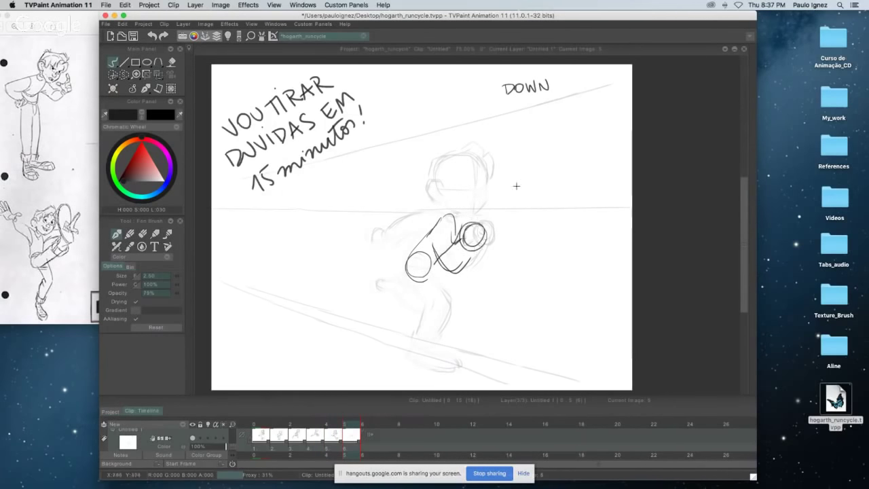
- Flip repeatedly through the DOWN, CONTACT. 2 and preceding frames to examine the motion of the arm and fist
{"action": "key", "text": "Left"}
{"action": "key", "text": "Right"}
{"action": "key", "text": "Left"}
{"action": "key", "text": "Left"}
{"action": "key", "text": "Right"}
{"action": "key", "text": "Right"}
{"action": "key", "text": "Left"}
{"action": "key", "text": "Right"}
{"action": "key", "text": "Left"}
{"action": "key", "text": "Left"}
{"action": "key", "text": "Right"}
{"action": "key", "text": "Left"}
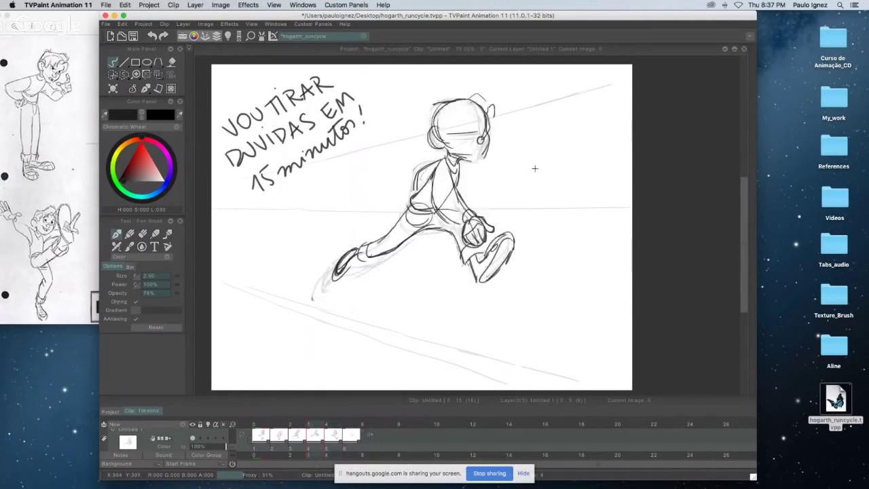
{"action": "key", "text": "Right"}
{"action": "key", "text": "Right"}
{"action": "key", "text": "Left"}
{"action": "key", "text": "Left"}
{"action": "key", "text": "Right"}
{"action": "key", "text": "Right"}
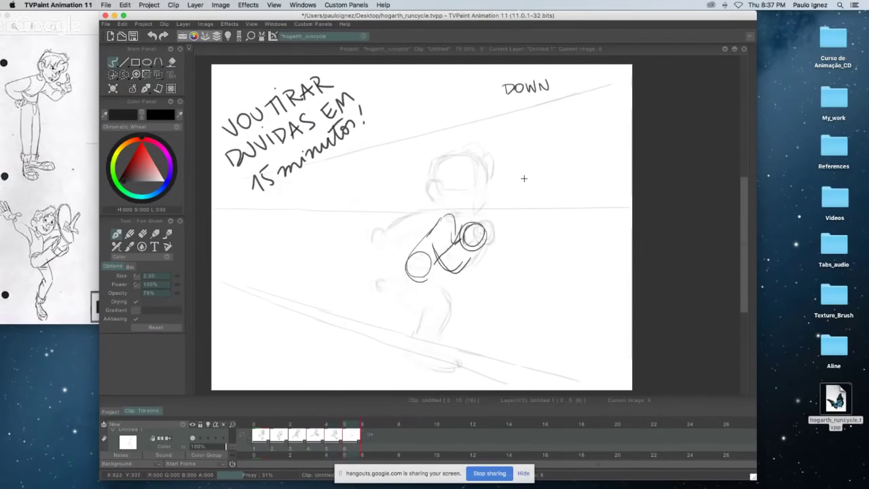
{"action": "key", "text": "Left"}
{"action": "key", "text": "Left"}
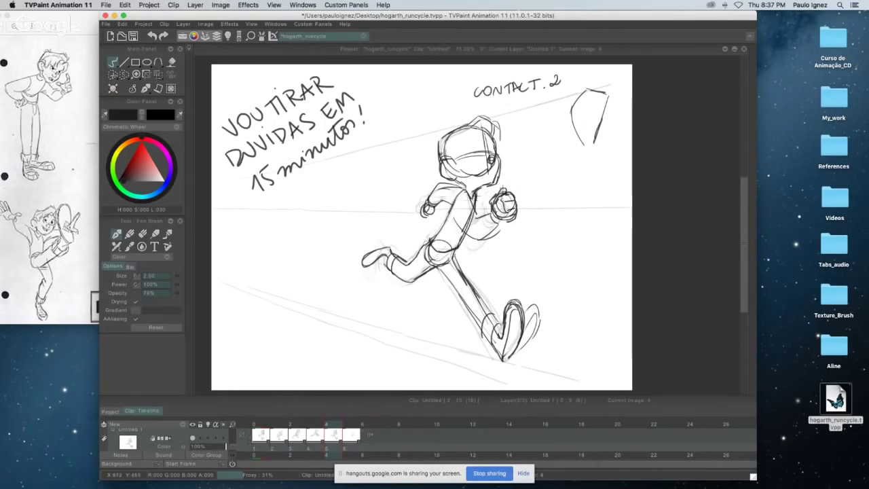
- Darken the round outline of the forward fist on CONTACT. 2 and check it against the preceding frame
{"action": "mouse_move", "coordinate": [504, 192]}
{"action": "left_mouse_down"}
{"action": "mouse_move", "coordinate": [511, 207]}
{"action": "mouse_move", "coordinate": [498, 218]}
{"action": "mouse_move", "coordinate": [508, 219]}
{"action": "left_mouse_up"}
{"action": "key", "text": "ctrl+z"}
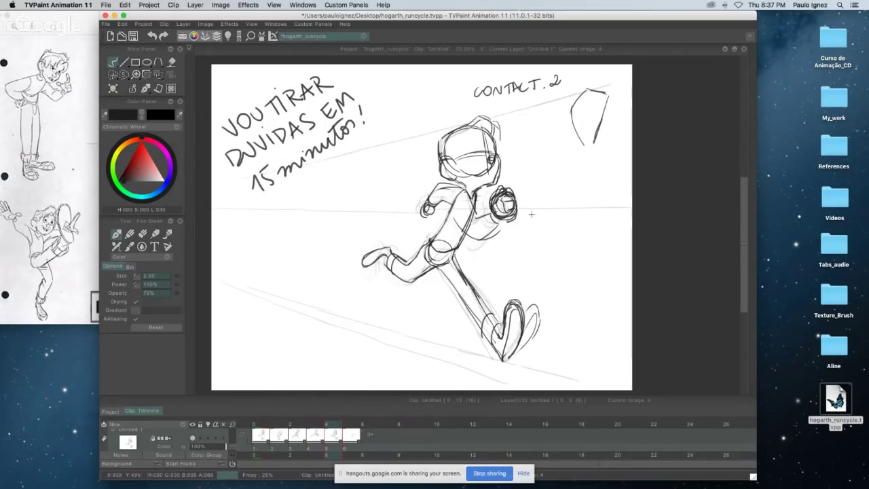
{"action": "key", "text": "Left"}
{"action": "key", "text": "Right"}
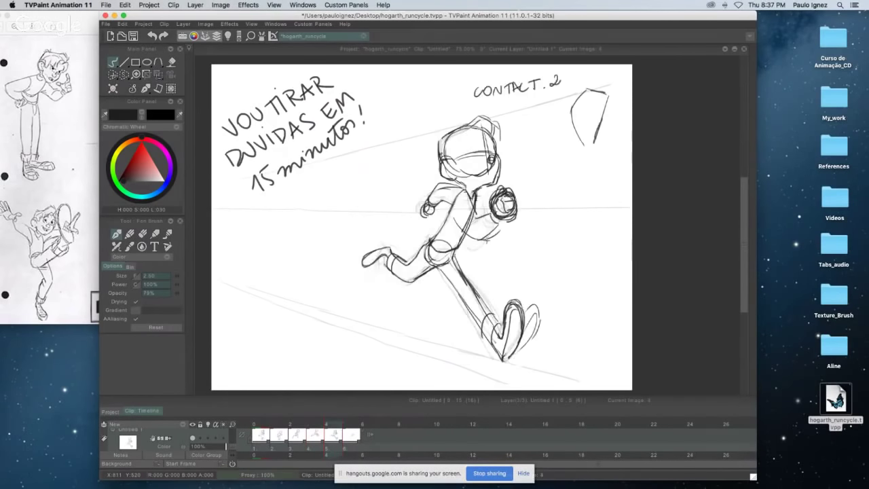
- Reinforce the torso's front edge and the upper arm line on the DOWN pose
{"action": "key", "text": "Right"}
{"action": "key", "text": "Left"}
{"action": "key", "text": "Right"}
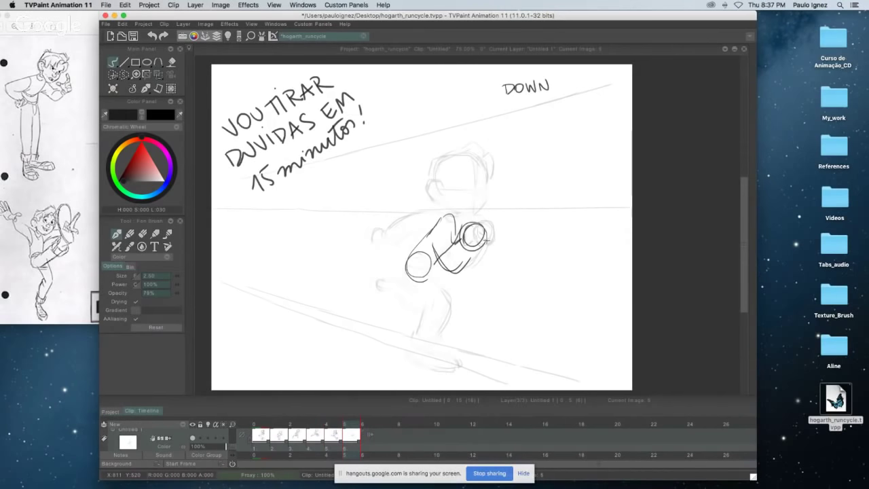
{"action": "left_click_drag", "start_coordinate": [430, 235], "coordinate": [441, 263]}
{"action": "left_click_drag", "start_coordinate": [440, 218], "coordinate": [455, 239]}
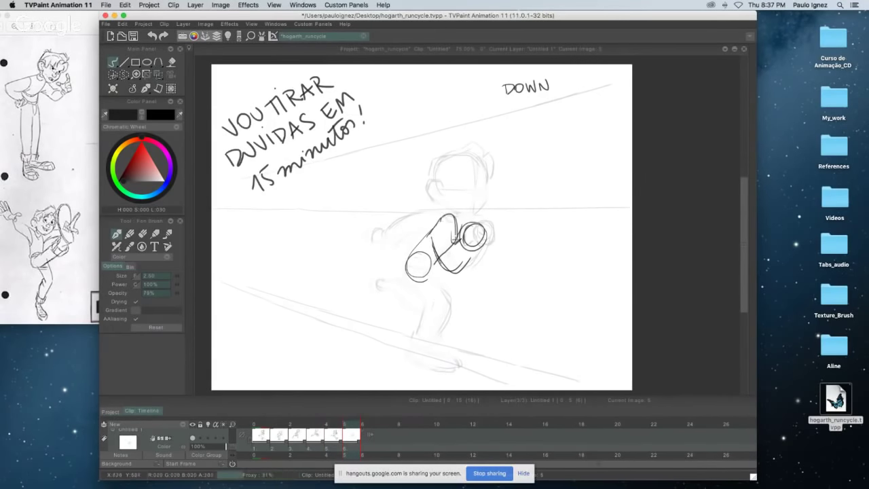
- Flip between the DOWN pose and the earlier run-cycle frames to study how the body and legs should follow CONTACT. 2
{"action": "key", "text": "Left"}
{"action": "key", "text": "Right"}
{"action": "key", "text": "Left"}
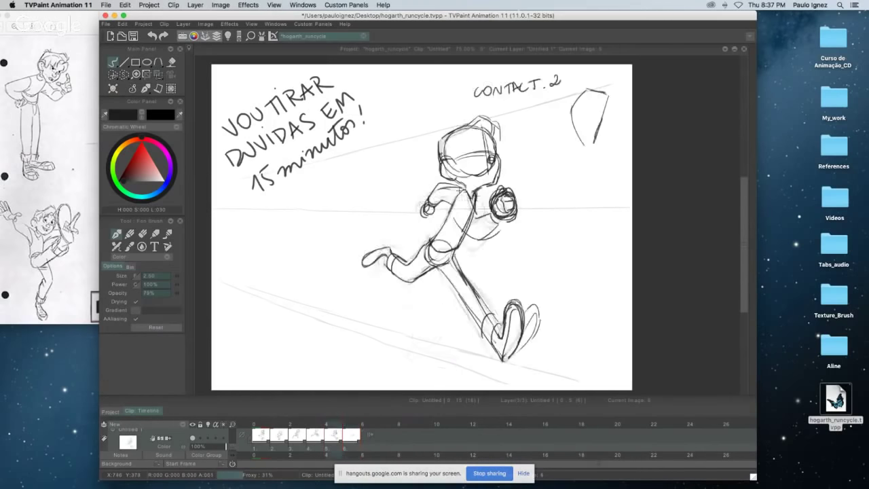
{"action": "key", "text": "Right"}
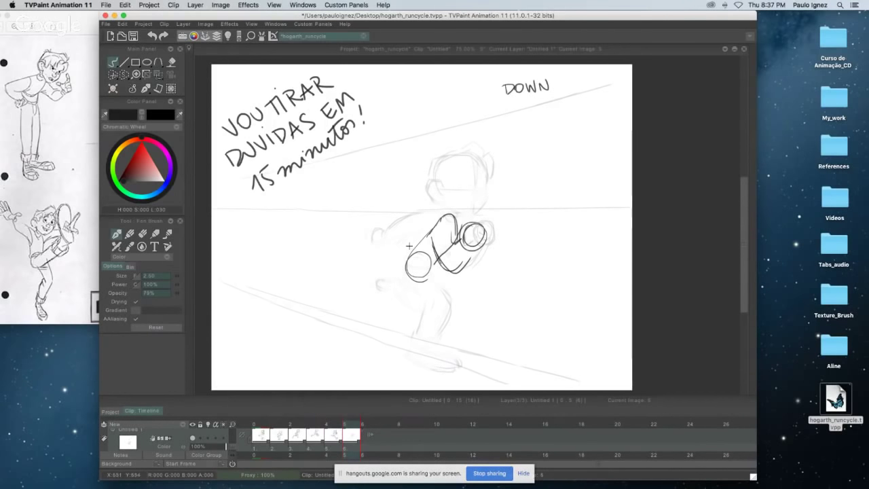
{"action": "key", "text": "Left"}
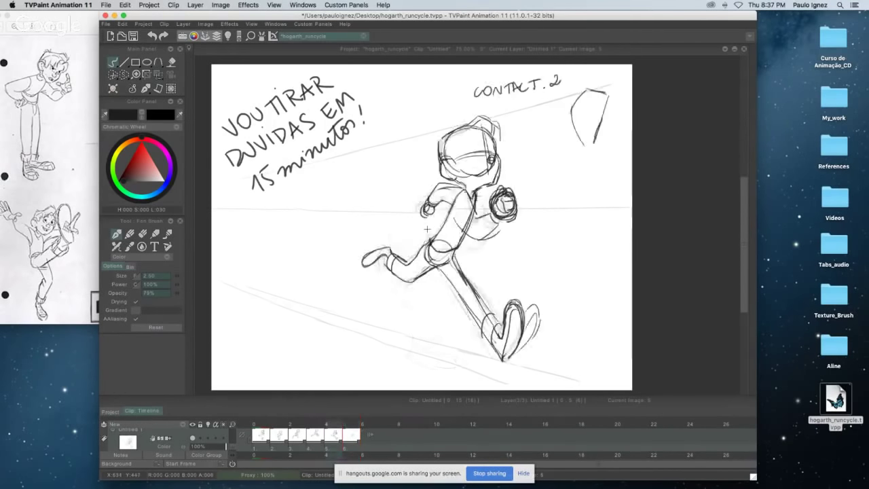
{"action": "key", "text": "Right"}
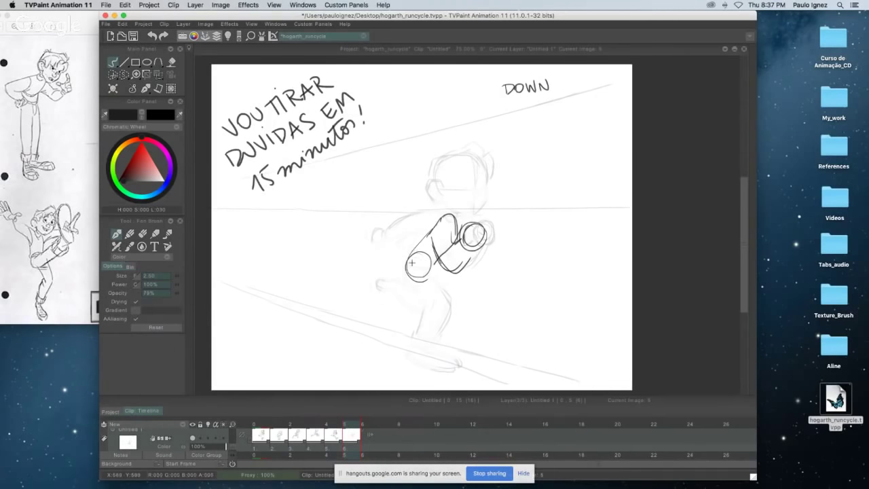
{"action": "key", "text": "Left"}
{"action": "key", "text": "Left"}
{"action": "key", "text": "Left"}
{"action": "key", "text": "Left"}
{"action": "key", "text": "Left"}
{"action": "key", "text": "Right"}
{"action": "key", "text": "Right"}
{"action": "key", "text": "Right"}
{"action": "key", "text": "Right"}
{"action": "key", "text": "Right"}
{"action": "key", "text": "Left"}
{"action": "key", "text": "Left"}
{"action": "key", "text": "Right"}
{"action": "key", "text": "Right"}
- Sketch a slanted ground line under the DOWN figure and the main contours of the bent supporting leg reaching down to it
{"action": "left_click_drag", "start_coordinate": [395, 359], "coordinate": [494, 338]}
{"action": "left_click_drag", "start_coordinate": [445, 349], "coordinate": [515, 335]}
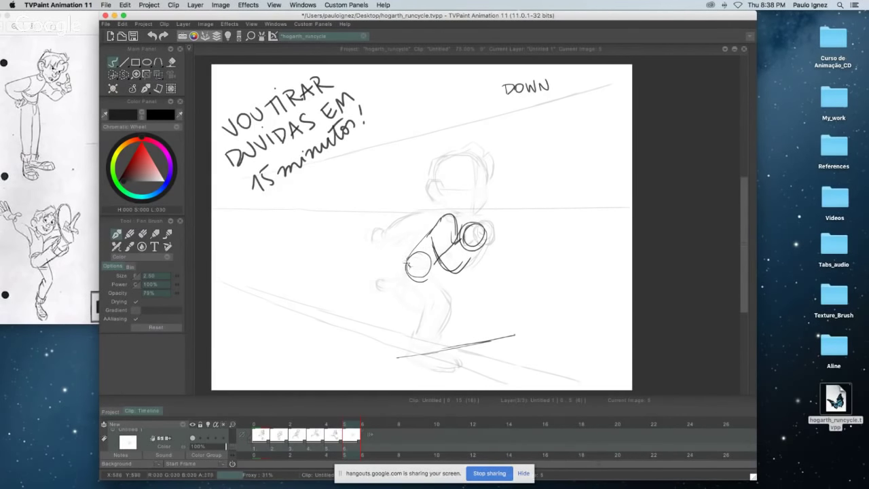
{"action": "mouse_move", "coordinate": [421, 270]}
{"action": "left_mouse_down"}
{"action": "mouse_move", "coordinate": [436, 267]}
{"action": "mouse_move", "coordinate": [466, 287]}
{"action": "mouse_move", "coordinate": [460, 332]}
{"action": "left_mouse_up"}
{"action": "mouse_move", "coordinate": [444, 275]}
{"action": "left_mouse_down"}
{"action": "mouse_move", "coordinate": [476, 298]}
{"action": "mouse_move", "coordinate": [474, 330]}
{"action": "left_mouse_up"}
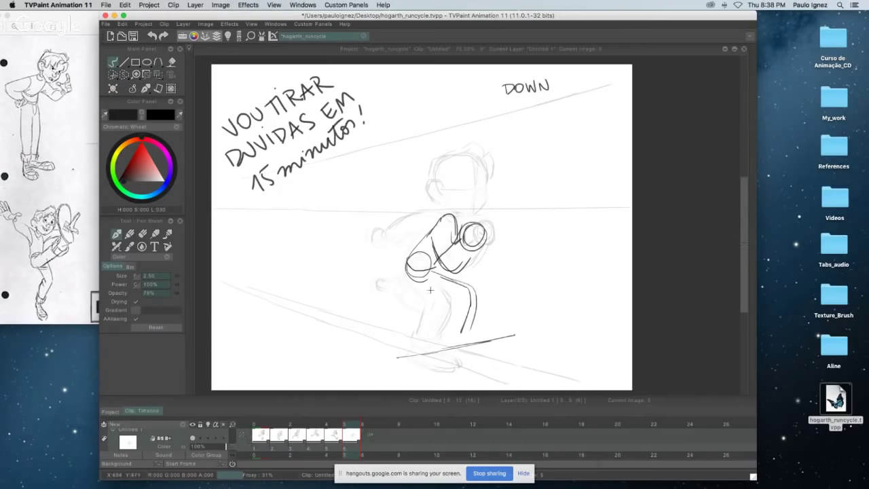
{"action": "mouse_move", "coordinate": [429, 290]}
{"action": "left_mouse_down"}
{"action": "mouse_move", "coordinate": [455, 301]}
{"action": "mouse_move", "coordinate": [448, 337]}
{"action": "left_mouse_up"}
{"action": "key", "text": "Left"}
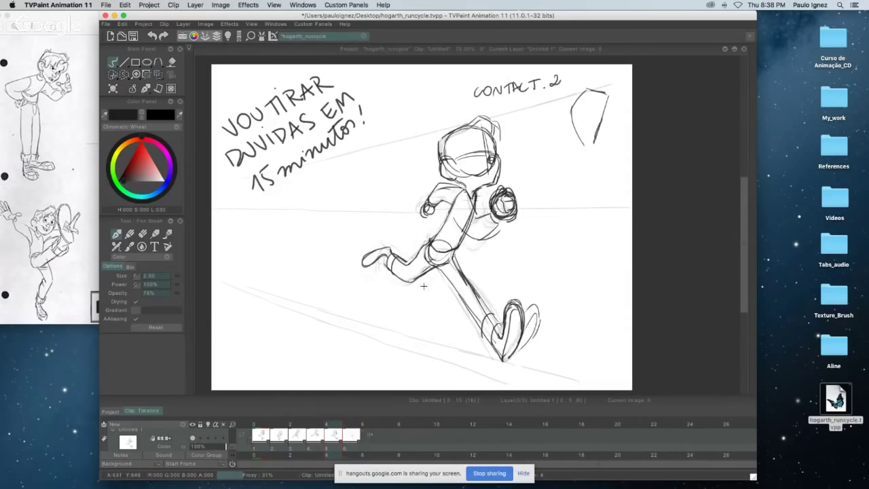
{"action": "key", "text": "Right"}
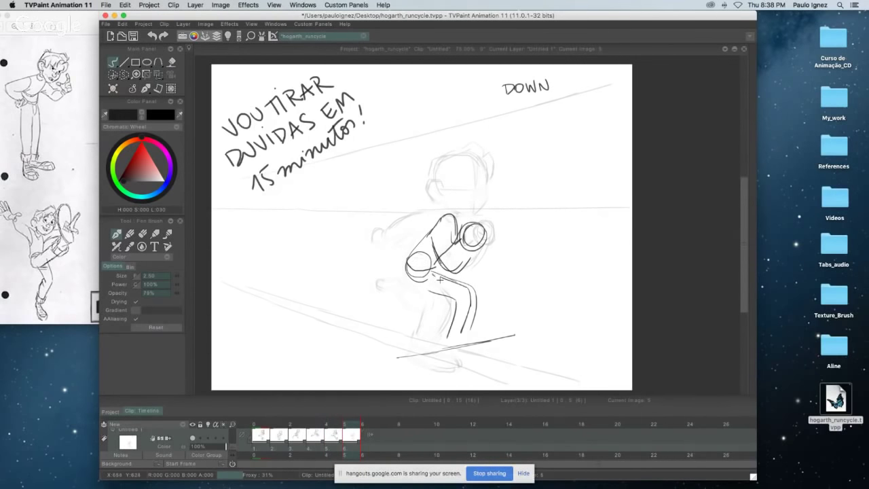
- Add an inner line along the bent leg and draw its shoe on the slanted ground line
{"action": "mouse_move", "coordinate": [440, 278]}
{"action": "left_mouse_down"}
{"action": "mouse_move", "coordinate": [458, 293]}
{"action": "mouse_move", "coordinate": [456, 286]}
{"action": "mouse_move", "coordinate": [455, 337]}
{"action": "mouse_move", "coordinate": [481, 352]}
{"action": "mouse_move", "coordinate": [459, 347]}
{"action": "left_mouse_up"}
{"action": "key", "text": "Left"}
{"action": "key", "text": "Right"}
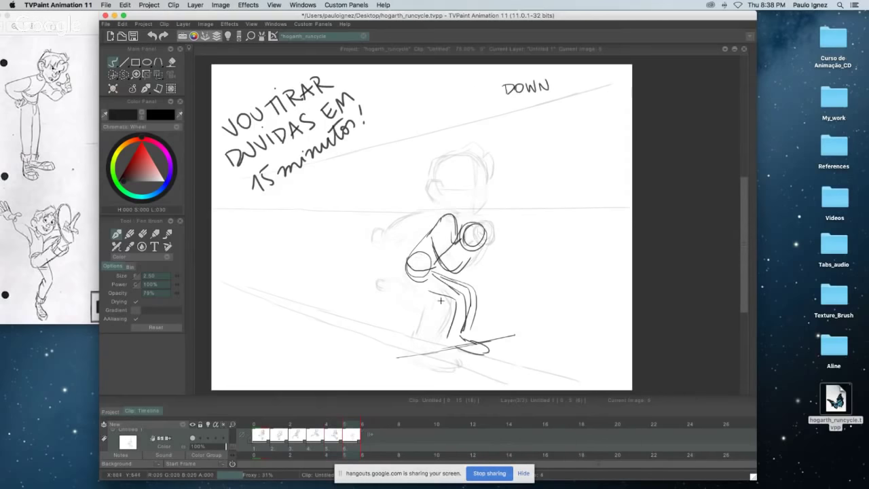
- Draw the rear contour from hip to ankle and strengthen the lower leg's inner line, undoing the unwanted strokes
{"action": "left_click_drag", "start_coordinate": [444, 299], "coordinate": [448, 332]}
{"action": "key", "text": "super+z"}
{"action": "mouse_move", "coordinate": [423, 287]}
{"action": "left_mouse_down"}
{"action": "mouse_move", "coordinate": [447, 309]}
{"action": "mouse_move", "coordinate": [445, 338]}
{"action": "left_mouse_up"}
{"action": "mouse_move", "coordinate": [433, 272]}
{"action": "left_mouse_down"}
{"action": "mouse_move", "coordinate": [463, 296]}
{"action": "mouse_move", "coordinate": [459, 337]}
{"action": "left_mouse_up"}
{"action": "key", "text": "super+z"}
{"action": "left_click_drag", "start_coordinate": [463, 298], "coordinate": [460, 333]}
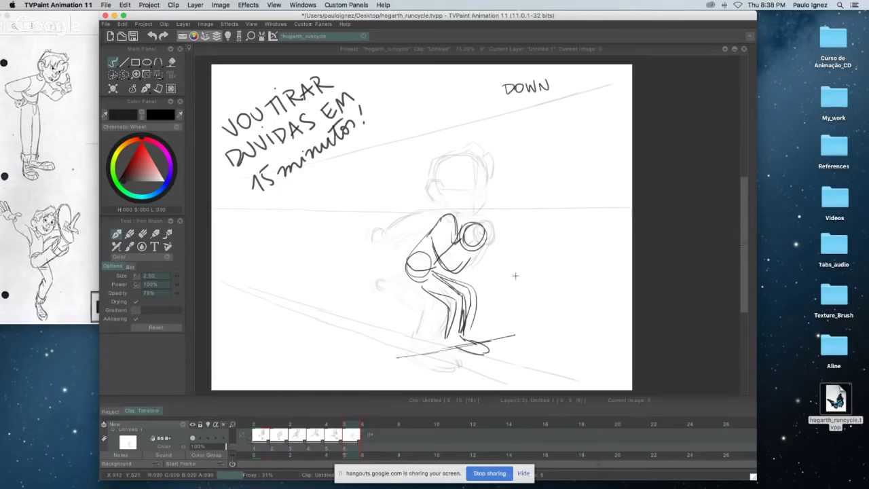
- Strengthen the outline of the supporting foot's shoe on the slanted ground line, comparing it with CONTACT. 2
{"action": "key", "text": "Left"}
{"action": "key", "text": "Right"}
{"action": "left_click_drag", "start_coordinate": [453, 347], "coordinate": [488, 352]}
{"action": "key", "text": "Left"}
{"action": "key", "text": "Right"}
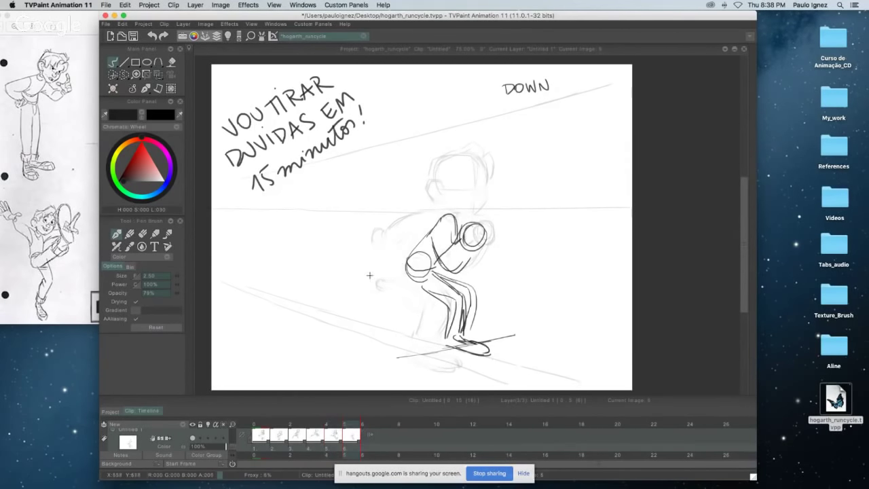
- Compare the hips with the preceding frames and reinforce the pelvis contour of the DOWN figure
{"action": "key", "text": "Left"}
{"action": "key", "text": "Right"}
{"action": "key", "text": "Left"}
{"action": "key", "text": "Left"}
{"action": "key", "text": "Right"}
{"action": "key", "text": "Left"}
{"action": "key", "text": "Right"}
{"action": "key", "text": "Right"}
{"action": "mouse_move", "coordinate": [421, 260]}
{"action": "left_mouse_down"}
{"action": "mouse_move", "coordinate": [409, 274]}
{"action": "mouse_move", "coordinate": [415, 283]}
{"action": "left_mouse_up"}
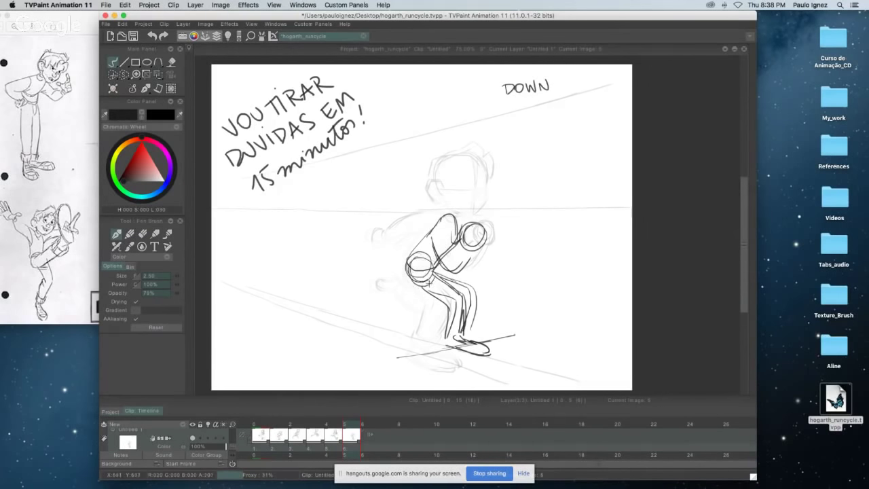
- Flip through the frames back to CONTACT. 1 to examine how the trailing leg should fold in the DOWN pose
{"action": "key", "text": "Right"}
{"action": "key", "text": "Right"}
{"action": "key", "text": "Left"}
{"action": "key", "text": "Left"}
{"action": "key", "text": "Left"}
{"action": "key", "text": "Left"}
{"action": "key", "text": "Left"}
{"action": "key", "text": "Left"}
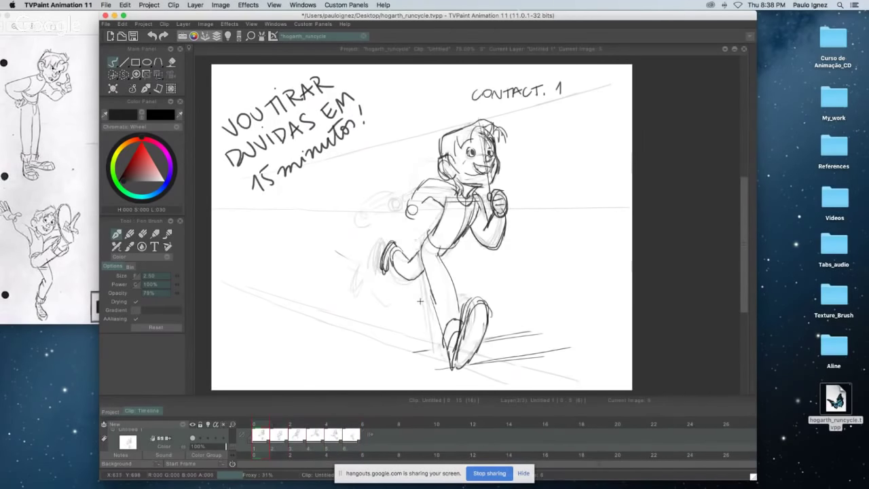
{"action": "key", "text": "Right"}
{"action": "key", "text": "Right"}
{"action": "key", "text": "Right"}
{"action": "key", "text": "Right"}
{"action": "key", "text": "Right"}
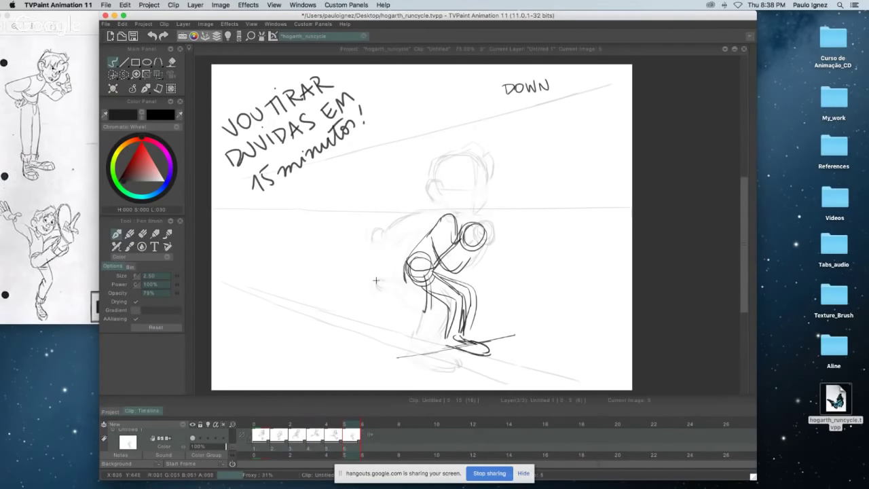
- Draw the trailing leg folded back from the knee, with its cuff and raised shoe behind the body
{"action": "left_click_drag", "start_coordinate": [424, 312], "coordinate": [393, 292]}
{"action": "left_click_drag", "start_coordinate": [398, 304], "coordinate": [401, 275]}
{"action": "mouse_move", "coordinate": [392, 276]}
{"action": "left_mouse_down"}
{"action": "mouse_move", "coordinate": [369, 283]}
{"action": "mouse_move", "coordinate": [392, 279]}
{"action": "left_mouse_up"}
{"action": "key", "text": "Left"}
{"action": "key", "text": "Right"}
{"action": "key", "text": "Left"}
{"action": "key", "text": "Right"}
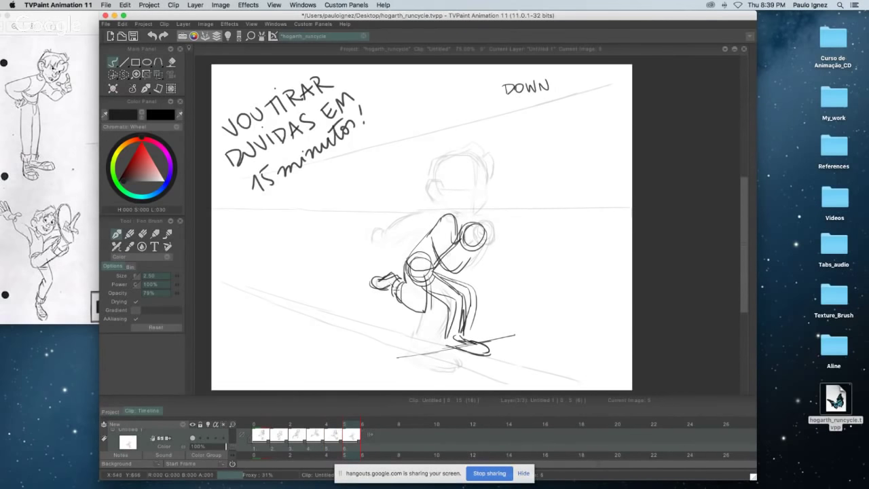
- Add the trailing thigh's inner line and strengthen the underside of the folded leg up to the knee
{"action": "mouse_move", "coordinate": [413, 274]}
{"action": "left_mouse_down"}
{"action": "mouse_move", "coordinate": [406, 292]}
{"action": "mouse_move", "coordinate": [424, 312]}
{"action": "mouse_move", "coordinate": [416, 313]}
{"action": "left_mouse_up"}
{"action": "key", "text": "Left"}
{"action": "key", "text": "Right"}
{"action": "key", "text": "Left"}
{"action": "key", "text": "Right"}
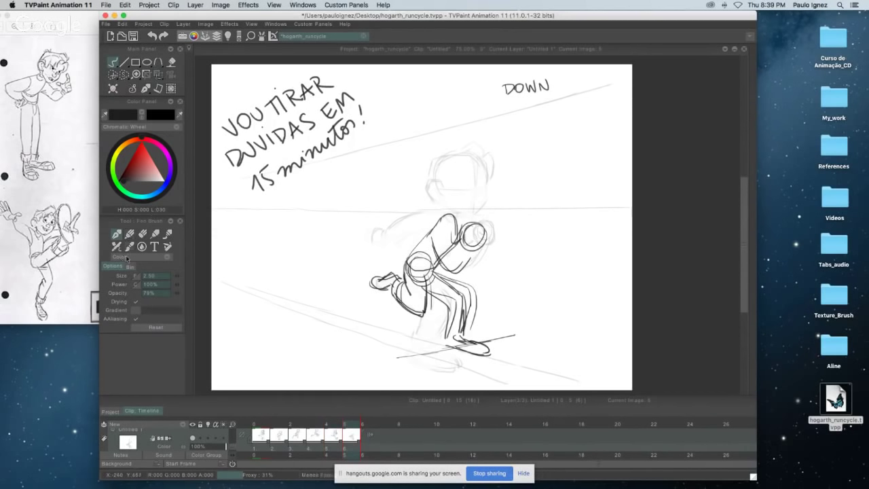
{"action": "left_click_drag", "start_coordinate": [393, 294], "coordinate": [421, 314]}
- Fade the rough supporting leg, shoe and pelvis circle with the eraser, and return to the Pen Brush
{"action": "left_click", "coordinate": [142, 233]}
{"action": "mouse_move", "coordinate": [435, 278]}
{"action": "left_mouse_down"}
{"action": "mouse_move", "coordinate": [445, 299]}
{"action": "mouse_move", "coordinate": [466, 293]}
{"action": "mouse_move", "coordinate": [486, 351]}
{"action": "left_mouse_up"}
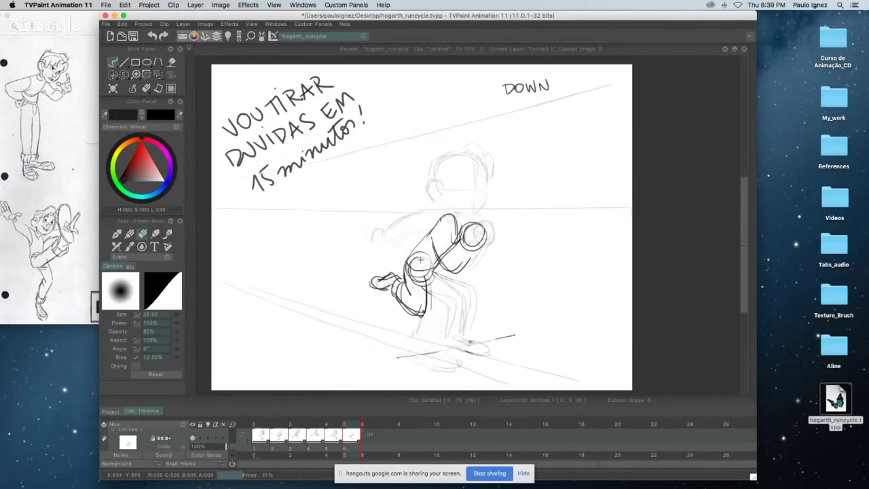
{"action": "left_click_drag", "start_coordinate": [420, 260], "coordinate": [421, 275]}
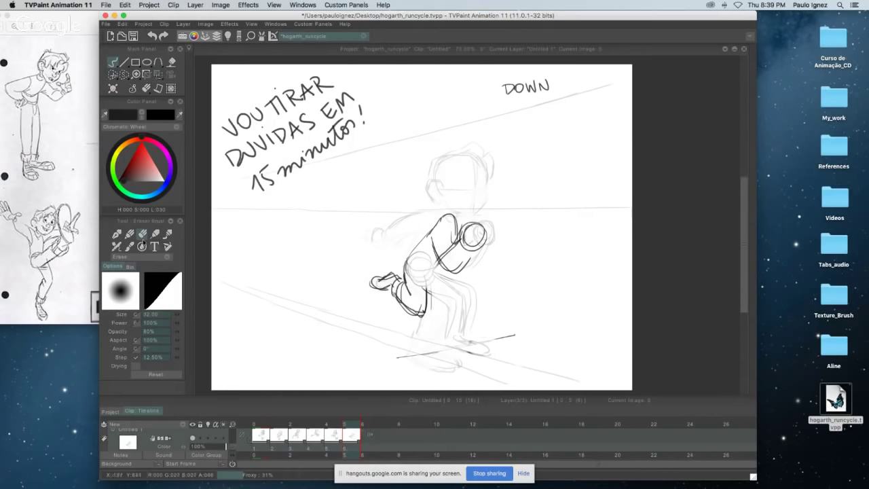
{"action": "left_click", "coordinate": [117, 233]}
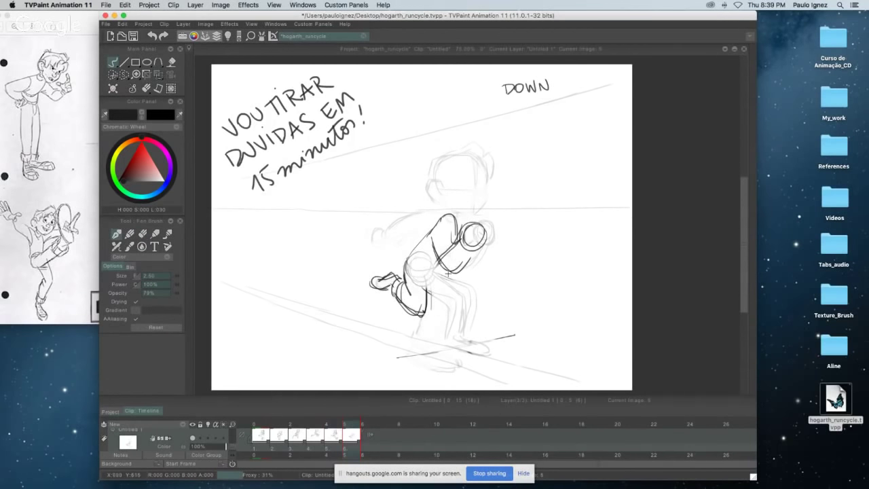
- Redraw the supporting leg's thigh and shin contours over the faded sketch, using CONTACT. 2 as reference
{"action": "key", "text": "Left"}
{"action": "key", "text": "Right"}
{"action": "key", "text": "Left"}
{"action": "key", "text": "Right"}
{"action": "key", "text": "Left"}
{"action": "key", "text": "Right"}
{"action": "left_click_drag", "start_coordinate": [461, 292], "coordinate": [468, 324]}
{"action": "mouse_move", "coordinate": [426, 291]}
{"action": "left_mouse_down"}
{"action": "mouse_move", "coordinate": [445, 300]}
{"action": "mouse_move", "coordinate": [448, 330]}
{"action": "left_mouse_up"}
{"action": "mouse_move", "coordinate": [435, 270]}
{"action": "left_mouse_down"}
{"action": "mouse_move", "coordinate": [464, 292]}
{"action": "mouse_move", "coordinate": [461, 336]}
{"action": "left_mouse_up"}
{"action": "key", "text": "Left"}
{"action": "key", "text": "Right"}
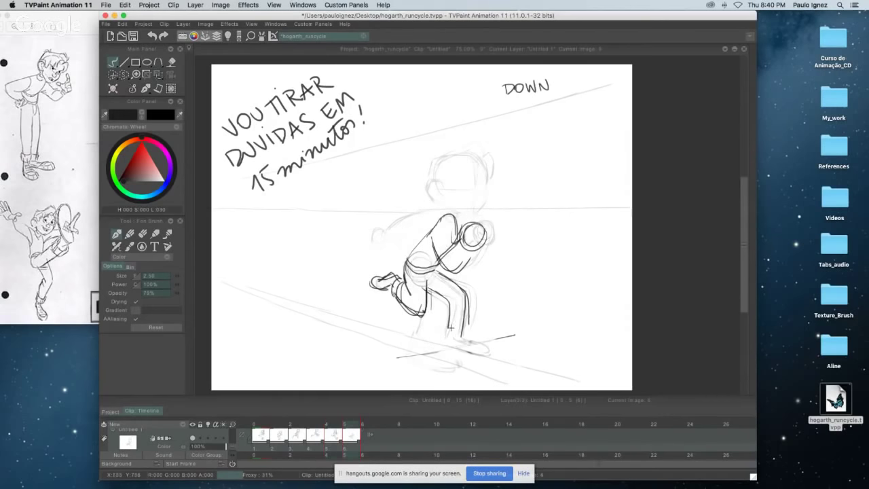
- Finish the supporting leg's lower end with a trouser cuff and a clean shoe on the ground line
{"action": "key", "text": "Left"}
{"action": "key", "text": "Right"}
{"action": "left_click_drag", "start_coordinate": [451, 304], "coordinate": [439, 340]}
{"action": "mouse_move", "coordinate": [444, 345]}
{"action": "left_mouse_down"}
{"action": "mouse_move", "coordinate": [477, 351]}
{"action": "mouse_move", "coordinate": [460, 337]}
{"action": "mouse_move", "coordinate": [484, 350]}
{"action": "mouse_move", "coordinate": [464, 338]}
{"action": "left_mouse_up"}
{"action": "key", "text": "Left"}
{"action": "key", "text": "Right"}
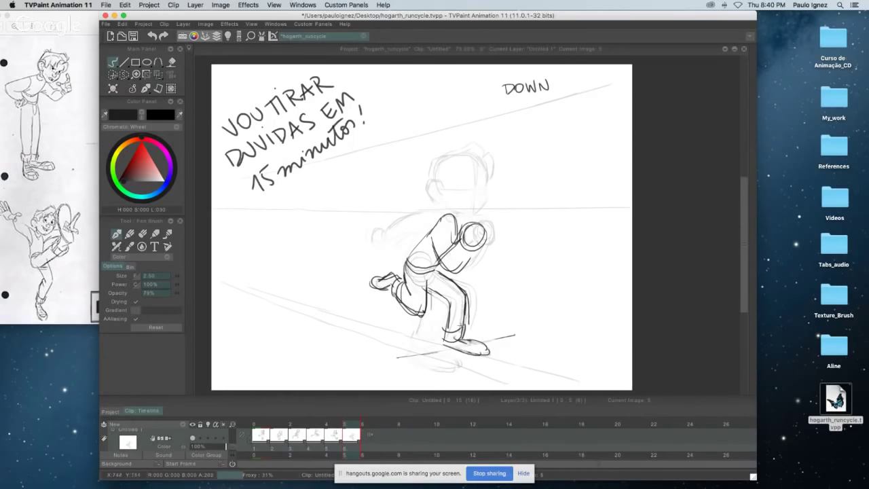
- Try an extra stroke on the forward fist and undo it
{"action": "key", "text": "Left"}
{"action": "key", "text": "Right"}
{"action": "key", "text": "Left"}
{"action": "key", "text": "Right"}
{"action": "mouse_move", "coordinate": [475, 231]}
{"action": "left_mouse_down"}
{"action": "mouse_move", "coordinate": [467, 251]}
{"action": "mouse_move", "coordinate": [486, 234]}
{"action": "left_mouse_up"}
{"action": "key", "text": "super+z"}
- Flip through the run-cycle frames to study the arm swing around CONTACT. 2 and the DOWN pose
{"action": "key", "text": "Left"}
{"action": "key", "text": "Right"}
{"action": "key", "text": "Left"}
{"action": "key", "text": "Right"}
{"action": "key", "text": "Left"}
{"action": "key", "text": "Right"}
{"action": "key", "text": "Right"}
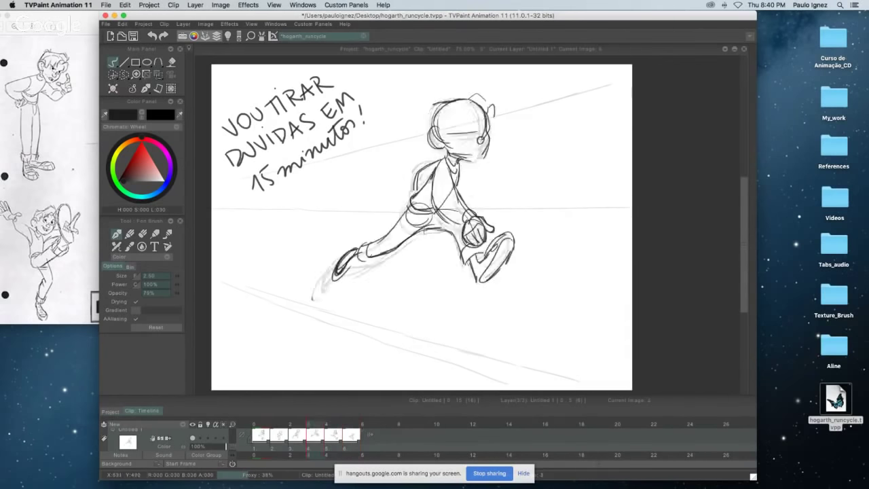
{"action": "key", "text": "Right"}
{"action": "key", "text": "Right"}
{"action": "key", "text": "Right"}
{"action": "key", "text": "Right"}
{"action": "key", "text": "Right"}
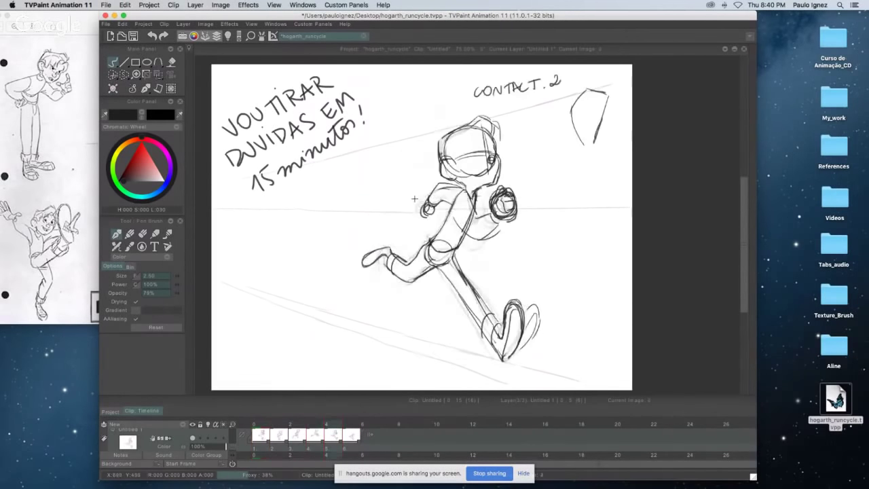
{"action": "key", "text": "Left"}
{"action": "key", "text": "Right"}
- Draw the contours of the rear arm extending back from the shoulder, comparing it with CONTACT. 2
{"action": "left_click_drag", "start_coordinate": [435, 211], "coordinate": [410, 223]}
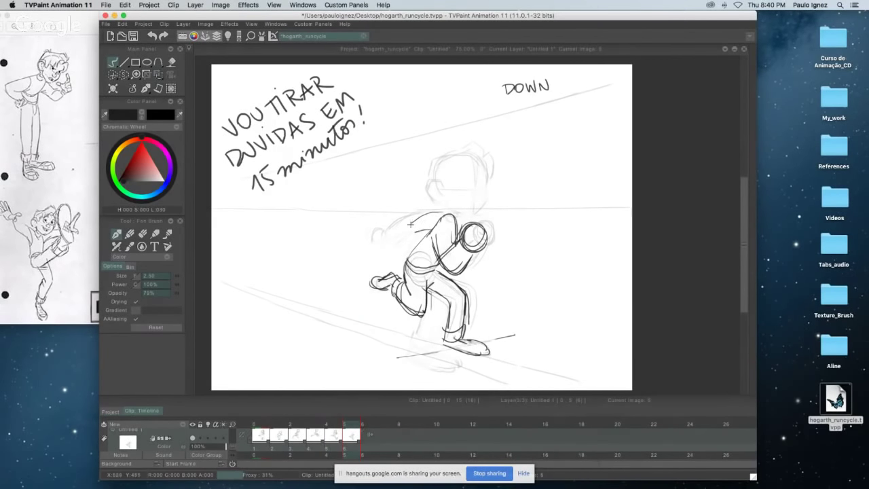
{"action": "key", "text": "Left"}
{"action": "key", "text": "Right"}
{"action": "key", "text": "Left"}
{"action": "key", "text": "Right"}
- Complete the rear arm with a small clenched fist and check its position against CONTACT. 2
{"action": "mouse_move", "coordinate": [405, 226]}
{"action": "left_mouse_down"}
{"action": "mouse_move", "coordinate": [405, 234]}
{"action": "mouse_move", "coordinate": [409, 222]}
{"action": "left_mouse_up"}
{"action": "key", "text": "Left"}
{"action": "key", "text": "Right"}
{"action": "key", "text": "Left"}
{"action": "key", "text": "Right"}
{"action": "key", "text": "Left"}
{"action": "key", "text": "Right"}
{"action": "key", "text": "Left"}
{"action": "key", "text": "Right"}
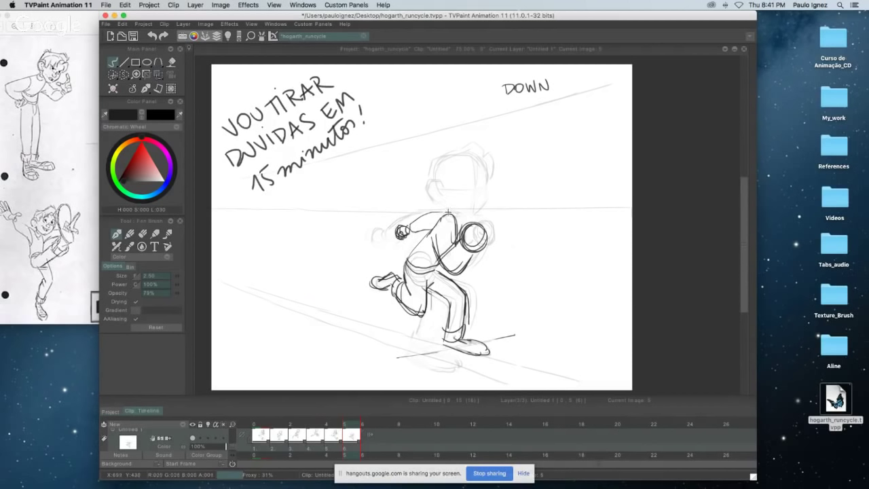
- Draw the round head over the faded copy, with its jaw, eye line and vertical centre line
{"action": "mouse_move", "coordinate": [443, 156]}
{"action": "left_mouse_down"}
{"action": "mouse_move", "coordinate": [441, 197]}
{"action": "mouse_move", "coordinate": [446, 158]}
{"action": "mouse_move", "coordinate": [473, 151]}
{"action": "mouse_move", "coordinate": [486, 168]}
{"action": "mouse_move", "coordinate": [482, 189]}
{"action": "mouse_move", "coordinate": [470, 191]}
{"action": "mouse_move", "coordinate": [443, 170]}
{"action": "mouse_move", "coordinate": [440, 195]}
{"action": "left_mouse_up"}
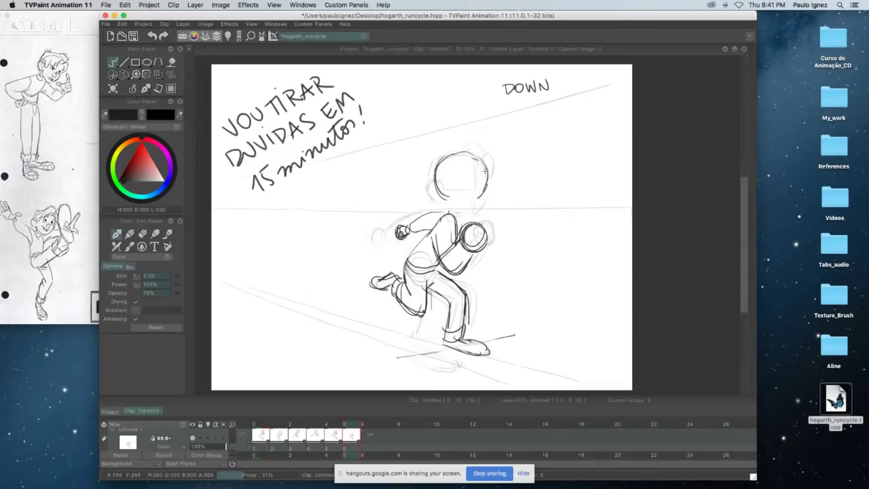
{"action": "mouse_move", "coordinate": [479, 162]}
{"action": "left_mouse_down"}
{"action": "mouse_move", "coordinate": [486, 185]}
{"action": "mouse_move", "coordinate": [474, 193]}
{"action": "left_mouse_up"}
{"action": "key", "text": "Left"}
{"action": "key", "text": "Right"}
{"action": "key", "text": "Left"}
{"action": "key", "text": "Right"}
{"action": "mouse_move", "coordinate": [474, 154]}
{"action": "left_mouse_down"}
{"action": "mouse_move", "coordinate": [473, 225]}
{"action": "mouse_move", "coordinate": [473, 155]}
{"action": "left_mouse_up"}
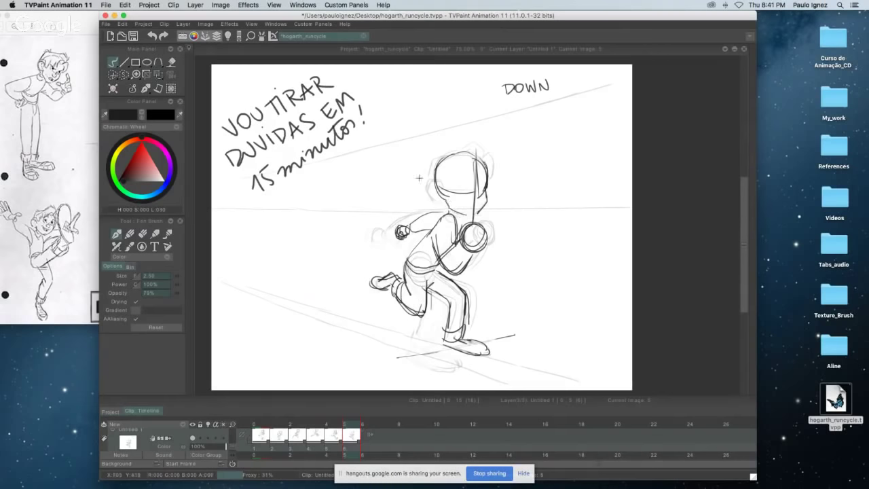
- Add the ear and strengthen the head's outer contour, comparing it with the head in CONTACT. 2
{"action": "left_click_drag", "start_coordinate": [438, 179], "coordinate": [442, 202]}
{"action": "mouse_move", "coordinate": [439, 163]}
{"action": "left_mouse_down"}
{"action": "mouse_move", "coordinate": [456, 151]}
{"action": "mouse_move", "coordinate": [481, 155]}
{"action": "mouse_move", "coordinate": [490, 175]}
{"action": "mouse_move", "coordinate": [484, 195]}
{"action": "left_mouse_up"}
{"action": "key", "text": "Left"}
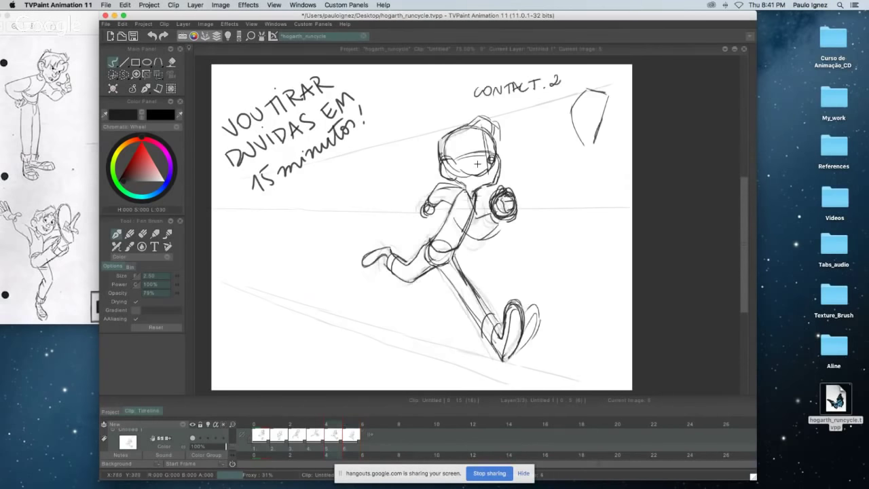
{"action": "key", "text": "Right"}
{"action": "key", "text": "Left"}
{"action": "key", "text": "Right"}
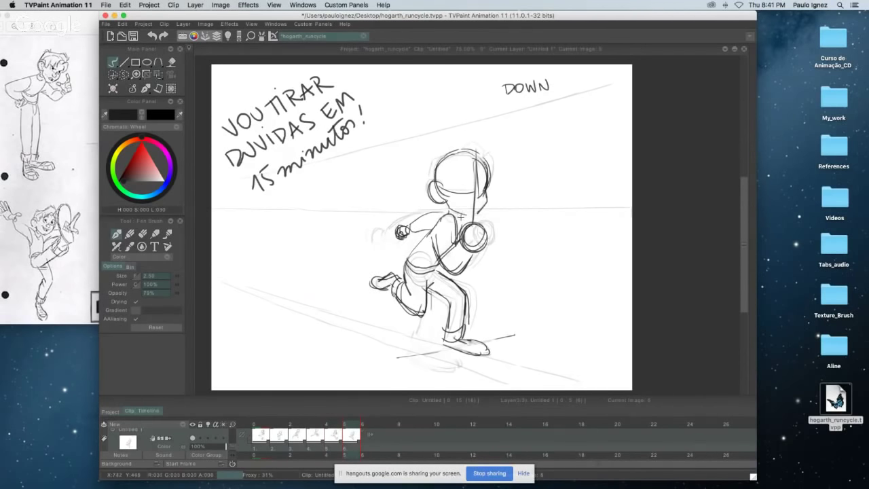
{"action": "key", "text": "Left"}
{"action": "key", "text": "Right"}
- Mirror the canvas view and draw the cheek and jaw line at the front of the face
{"action": "left_click", "coordinate": [391, 183]}
{"action": "key", "text": "x"}
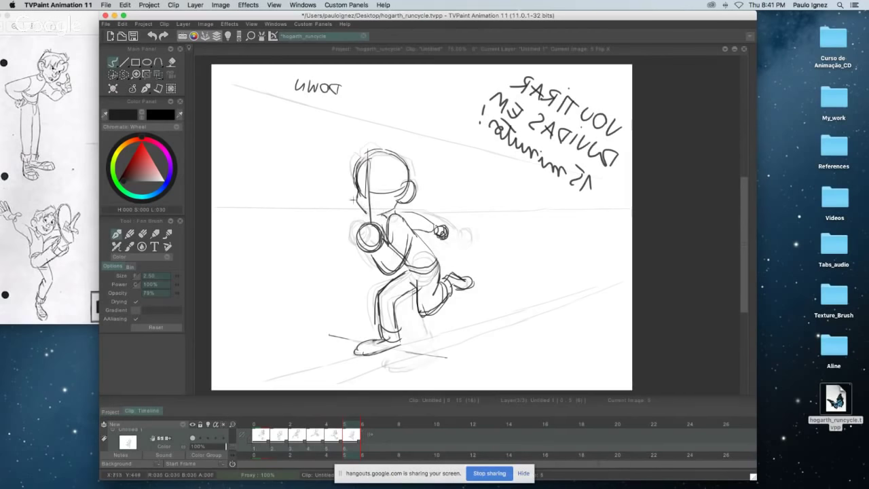
{"action": "left_click_drag", "start_coordinate": [353, 197], "coordinate": [364, 216]}
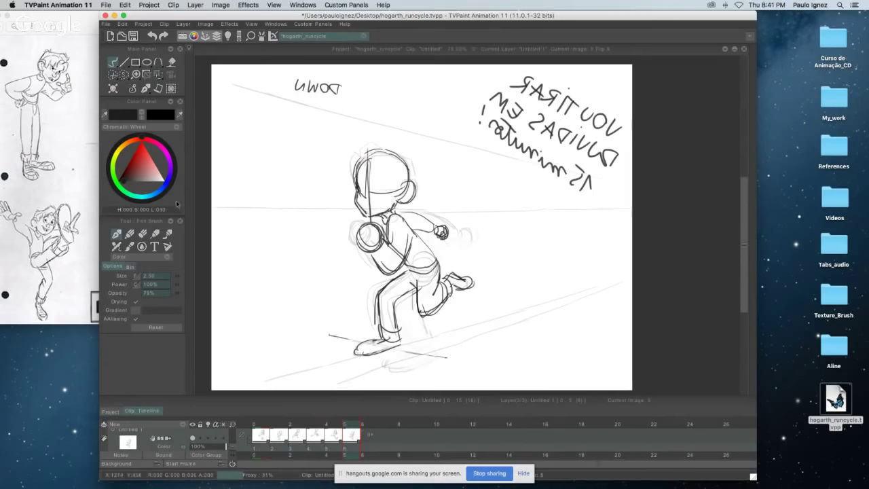
- Erase the front of the face and redraw its profile, adding the eye and strengthening the forehead curve
{"action": "key", "text": "e"}
{"action": "mouse_move", "coordinate": [364, 202]}
{"action": "left_mouse_down"}
{"action": "mouse_move", "coordinate": [357, 166]}
{"action": "mouse_move", "coordinate": [362, 197]}
{"action": "left_mouse_up"}
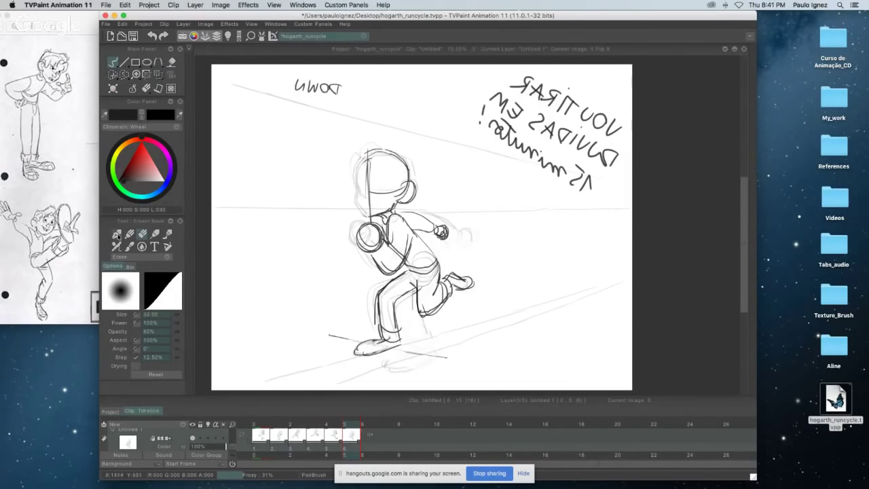
{"action": "key", "text": "e"}
{"action": "left_click_drag", "start_coordinate": [358, 159], "coordinate": [353, 204]}
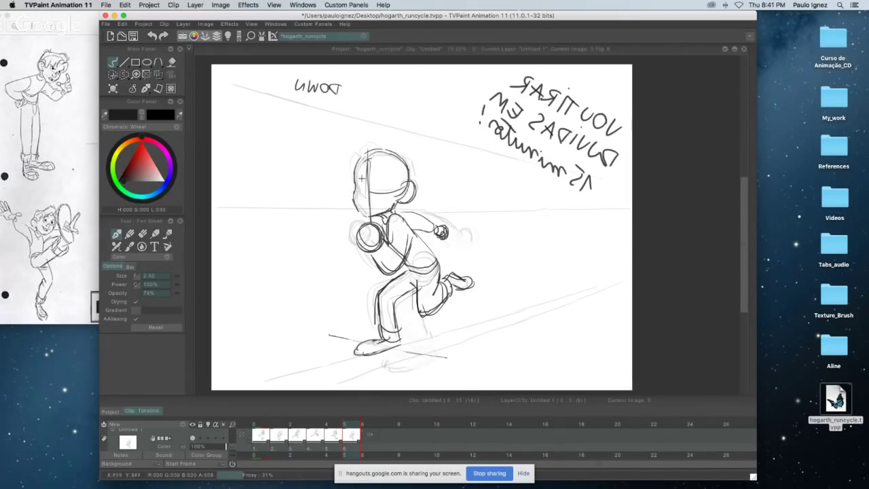
{"action": "left_click_drag", "start_coordinate": [361, 201], "coordinate": [361, 194]}
{"action": "left_click_drag", "start_coordinate": [353, 169], "coordinate": [405, 161]}
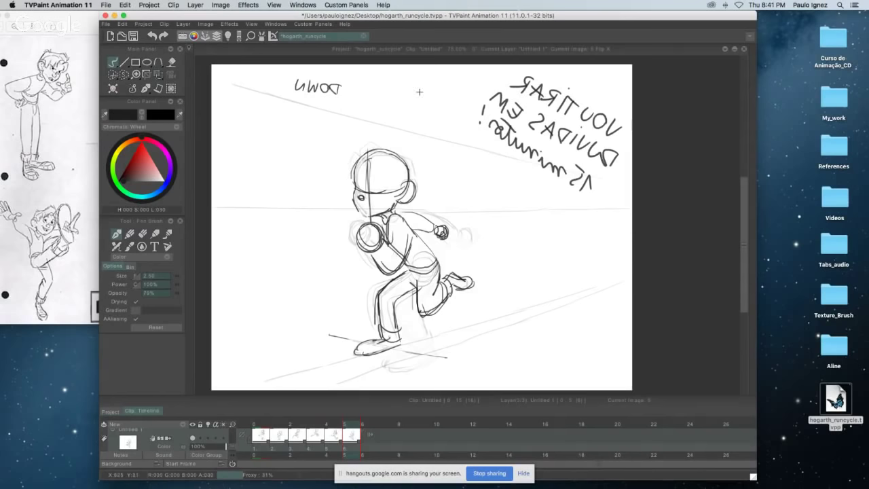
- Restore the unmirrored canvas view and flip through the earlier frames to compare them with the new DOWN pose
{"action": "key", "text": "h"}
{"action": "key", "text": "Left"}
{"action": "key", "text": "Right"}
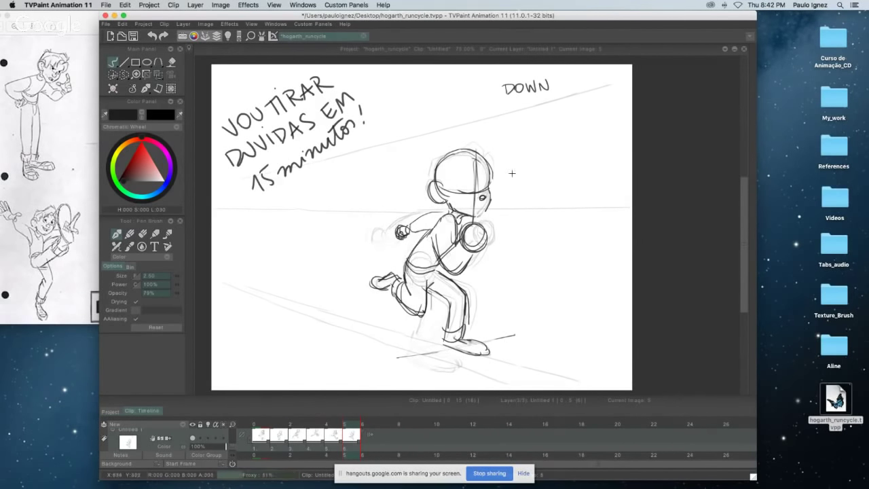
{"action": "key", "text": "Left"}
{"action": "key", "text": "Left"}
{"action": "key", "text": "Left"}
{"action": "key", "text": "Left"}
{"action": "key", "text": "Right"}
{"action": "key", "text": "Right"}
{"action": "key", "text": "Right"}
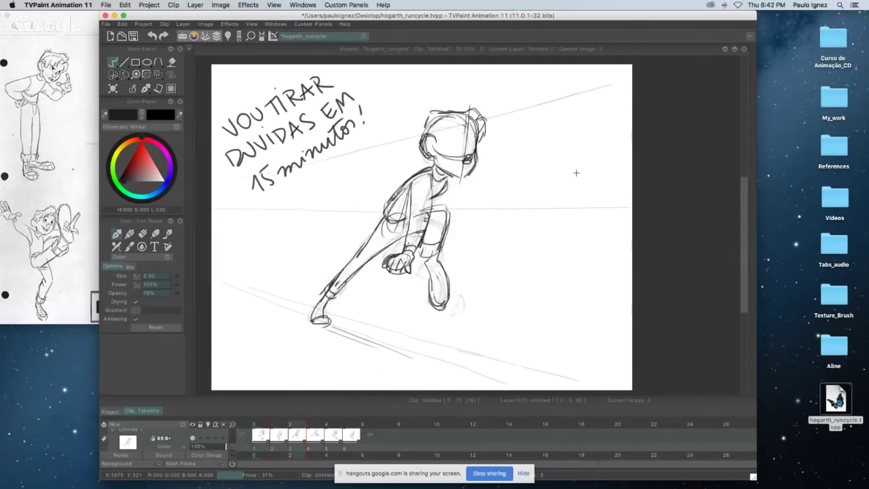
{"action": "key", "text": "Left"}
{"action": "key", "text": "Right"}
{"action": "key", "text": "Left"}
{"action": "key", "text": "Right"}
- Fade the front arm, fist and chest lines with the eraser, and return to the Pen Brush
{"action": "left_click", "coordinate": [145, 234]}
{"action": "mouse_move", "coordinate": [475, 234]}
{"action": "left_mouse_down"}
{"action": "mouse_move", "coordinate": [457, 271]}
{"action": "mouse_move", "coordinate": [448, 260]}
{"action": "mouse_move", "coordinate": [460, 228]}
{"action": "left_mouse_up"}
{"action": "left_click", "coordinate": [116, 246]}
{"action": "key", "text": "Left"}
{"action": "key", "text": "Right"}
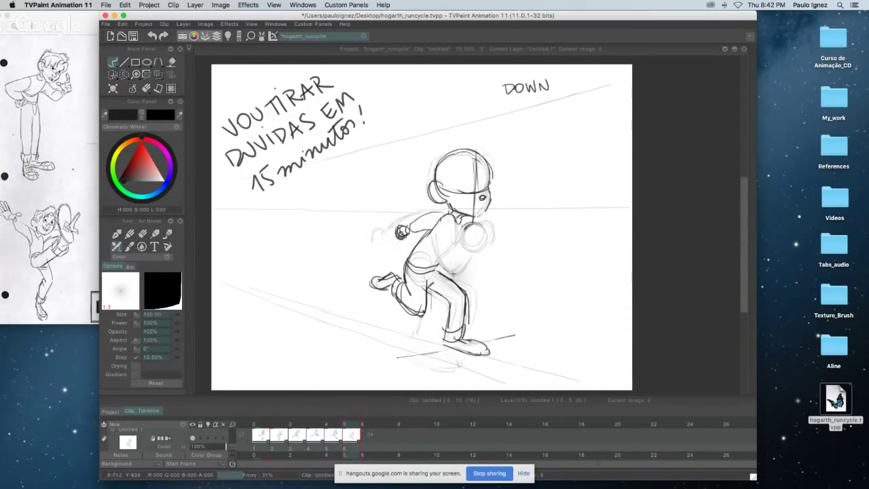
{"action": "left_click", "coordinate": [128, 234]}
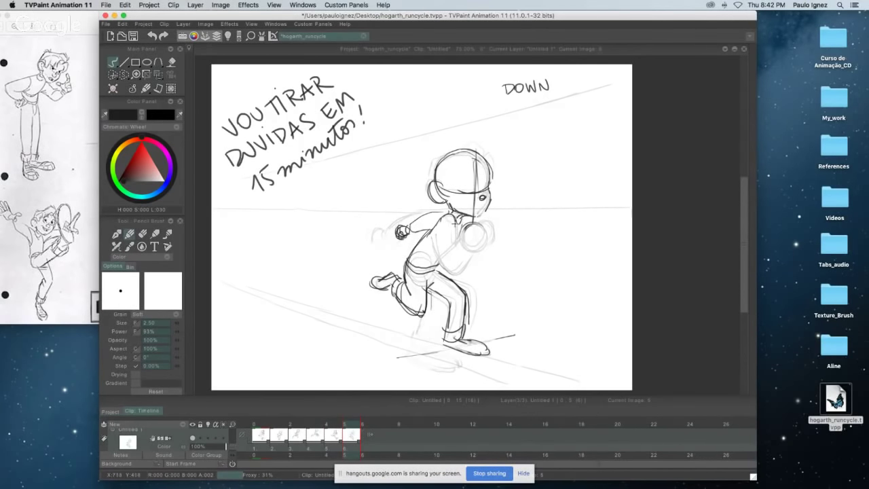
{"action": "left_click", "coordinate": [118, 233]}
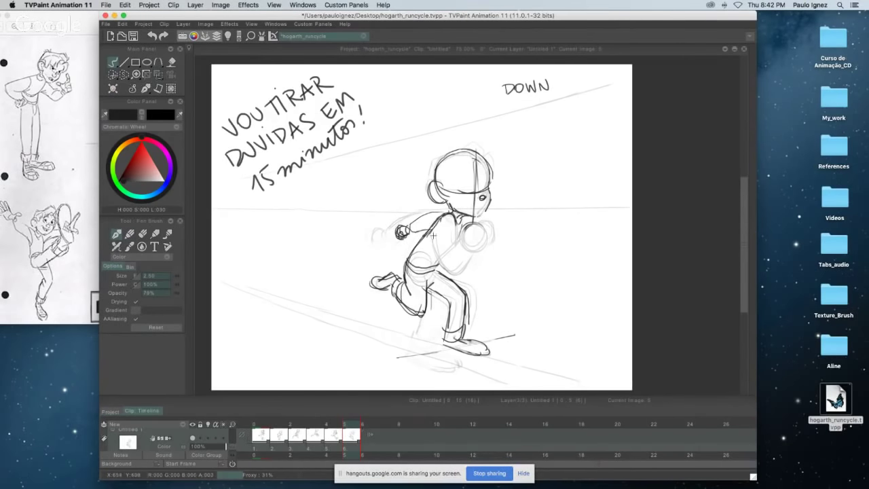
- Redraw the back, chest and front upper arm contours over the faded lines, checking against CONTACT. 2
{"action": "left_click_drag", "start_coordinate": [433, 232], "coordinate": [446, 271]}
{"action": "left_click_drag", "start_coordinate": [450, 217], "coordinate": [454, 237]}
{"action": "key", "text": "Left"}
{"action": "key", "text": "Right"}
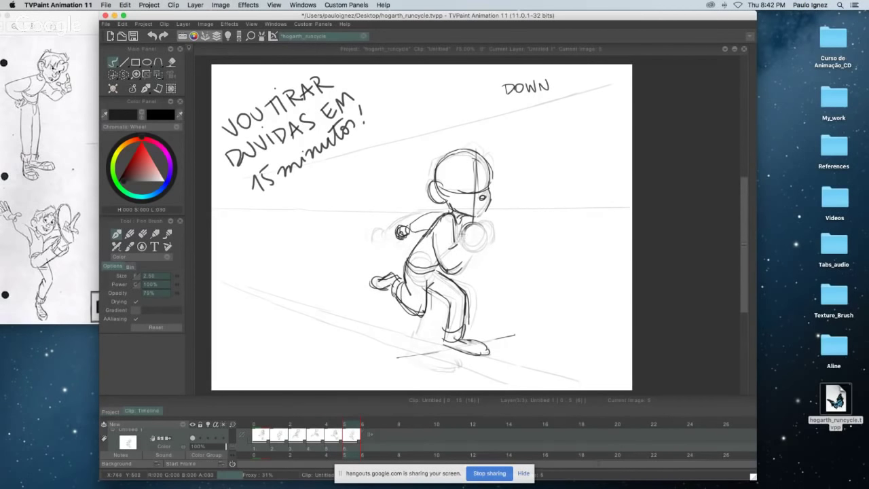
- Add a stroke beside the collar for the front hand, comparing its placement with the earlier frames
{"action": "mouse_move", "coordinate": [462, 233]}
{"action": "left_mouse_down"}
{"action": "mouse_move", "coordinate": [479, 247]}
{"action": "mouse_move", "coordinate": [465, 250]}
{"action": "mouse_move", "coordinate": [464, 240]}
{"action": "left_mouse_up"}
{"action": "key", "text": "Left"}
{"action": "key", "text": "Left"}
{"action": "key", "text": "Right"}
{"action": "key", "text": "Right"}
{"action": "key", "text": "Left"}
{"action": "key", "text": "Right"}
{"action": "key", "text": "Left"}
{"action": "key", "text": "Left"}
{"action": "key", "text": "Left"}
{"action": "key", "text": "Left"}
{"action": "key", "text": "Right"}
{"action": "key", "text": "Right"}
{"action": "key", "text": "Right"}
{"action": "key", "text": "Right"}
{"action": "key", "text": "Right"}
- Draw the outline and fingers of the front fist below the chin
{"action": "left_click_drag", "start_coordinate": [480, 238], "coordinate": [479, 251]}
{"action": "key", "text": "Left"}
{"action": "key", "text": "Right"}
{"action": "mouse_move", "coordinate": [476, 229]}
{"action": "left_mouse_down"}
{"action": "mouse_move", "coordinate": [469, 253]}
{"action": "mouse_move", "coordinate": [476, 237]}
{"action": "left_mouse_up"}
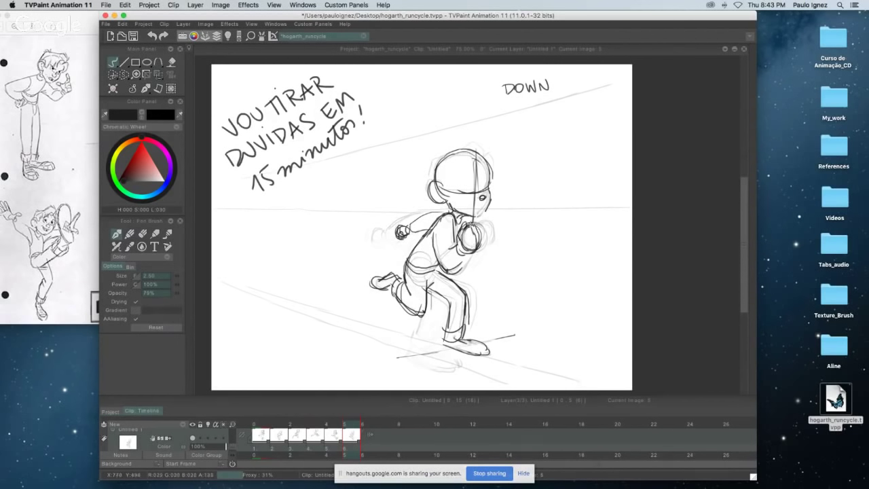
- Step back and forth through the whole run cycle to compare the new DOWN pose with the earlier poses
{"action": "key", "text": "Left"}
{"action": "key", "text": "Right"}
{"action": "key", "text": "Left"}
{"action": "key", "text": "Right"}
{"action": "key", "text": "Left"}
{"action": "key", "text": "Left"}
{"action": "key", "text": "Left"}
{"action": "key", "text": "Left"}
{"action": "key", "text": "Left"}
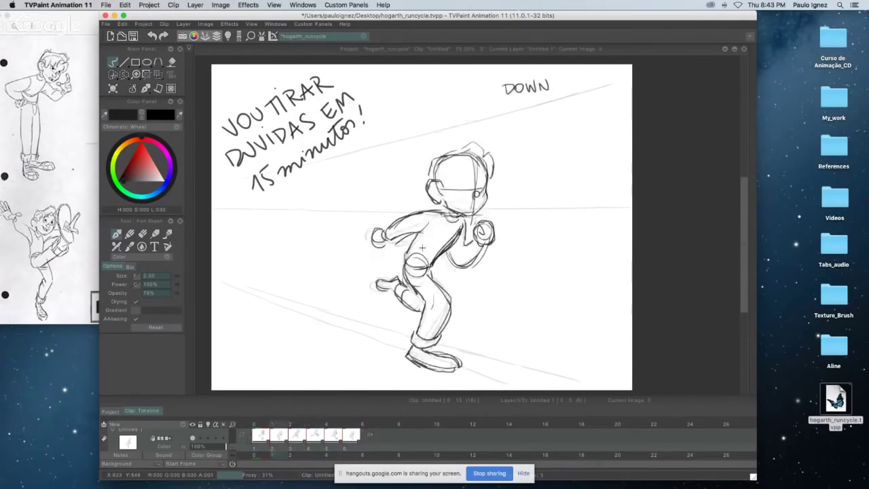
{"action": "key", "text": "Right"}
{"action": "key", "text": "Right"}
{"action": "key", "text": "Right"}
{"action": "key", "text": "Right"}
{"action": "key", "text": "Right"}
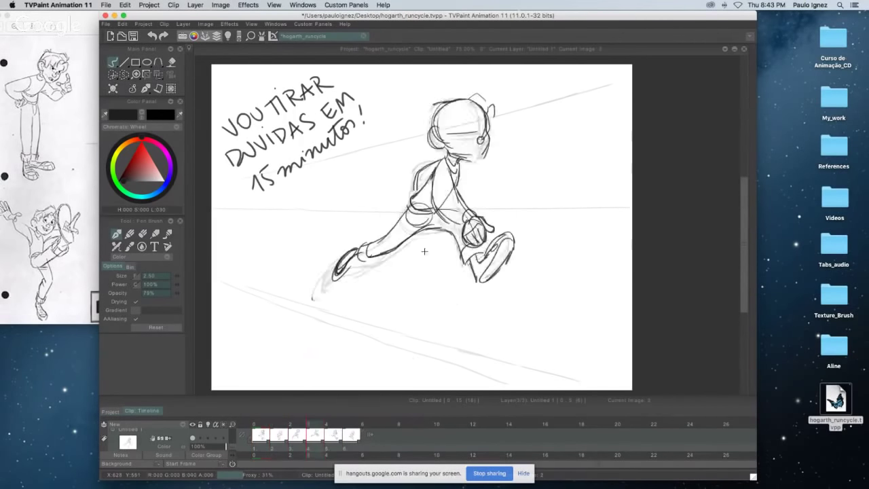
{"action": "key", "text": "Home"}
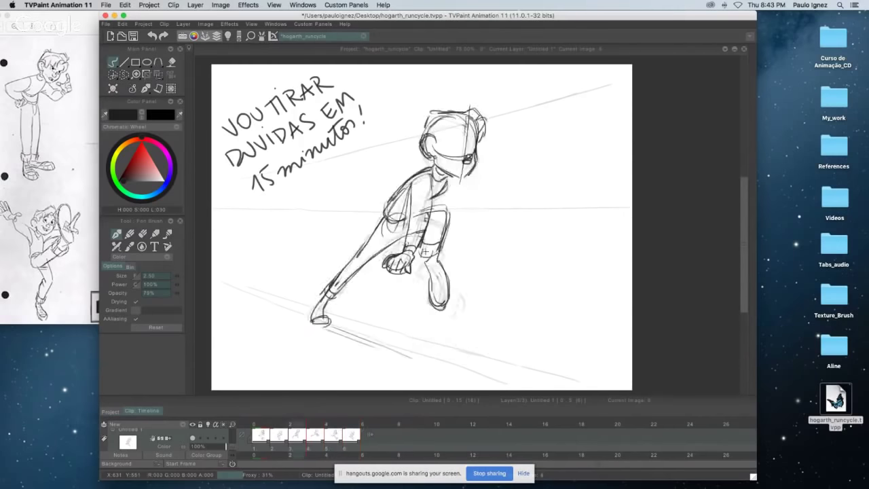
{"action": "key", "text": "Right"}
{"action": "key", "text": "Right"}
{"action": "key", "text": "Right"}
{"action": "key", "text": "Right"}
{"action": "key", "text": "Right"}
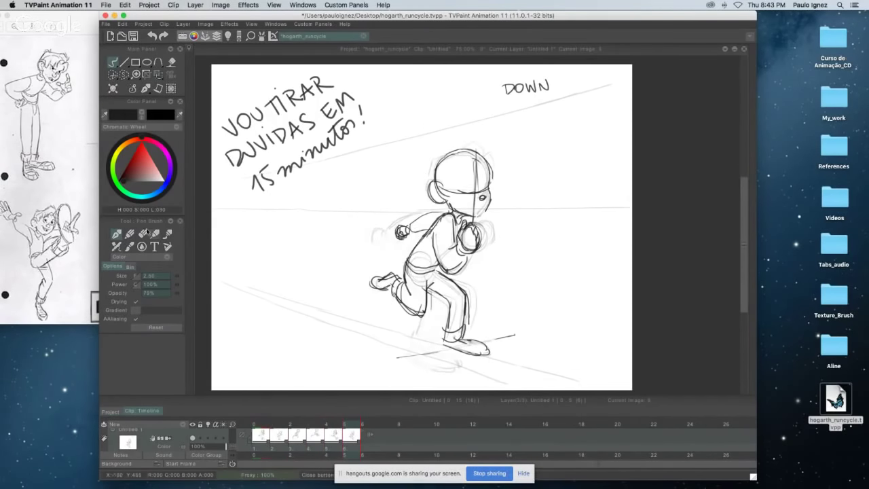
- Erase the stray lines around the neck and collar, and return to the Pen Brush to redraw the neck
{"action": "key", "text": "e"}
{"action": "left_click_drag", "start_coordinate": [442, 220], "coordinate": [445, 221]}
{"action": "left_click", "coordinate": [116, 234]}
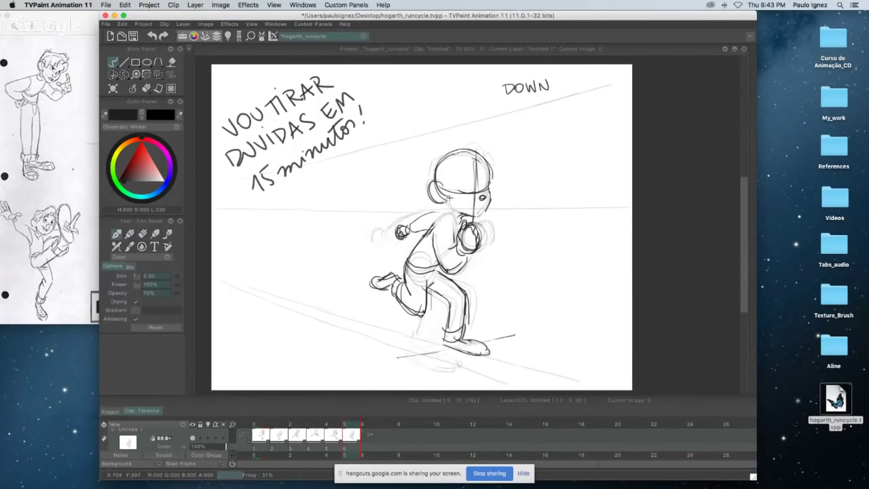
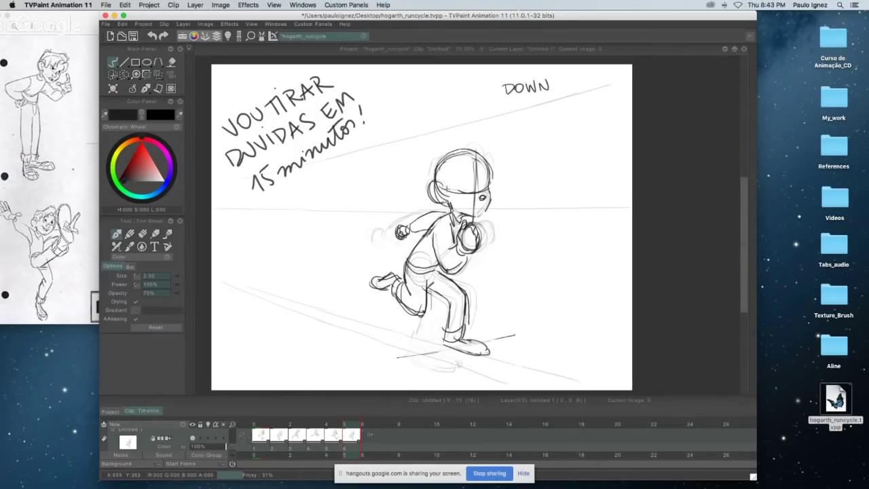
{"action": "key", "text": "Left"}
{"action": "key", "text": "Right"}
- Rework the ear's outline and try a stroke along the back, undoing the unwanted strokes
{"action": "mouse_move", "coordinate": [440, 183]}
{"action": "left_mouse_down"}
{"action": "mouse_move", "coordinate": [433, 194]}
{"action": "mouse_move", "coordinate": [429, 182]}
{"action": "left_mouse_up"}
{"action": "key", "text": "super+z"}
{"action": "left_click_drag", "start_coordinate": [438, 178], "coordinate": [434, 202]}
{"action": "key", "text": "super+z"}
{"action": "left_click_drag", "start_coordinate": [438, 218], "coordinate": [412, 249]}
{"action": "key", "text": "super+z"}
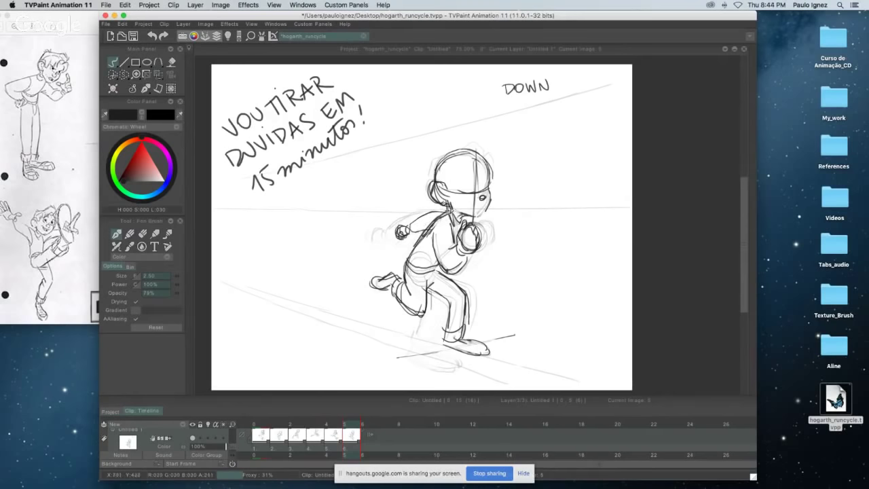
- Check the DOWN pose in a mirrored view, restore the normal view, and compare it with CONTACT. 2 and earlier frames
{"action": "key", "text": "x"}
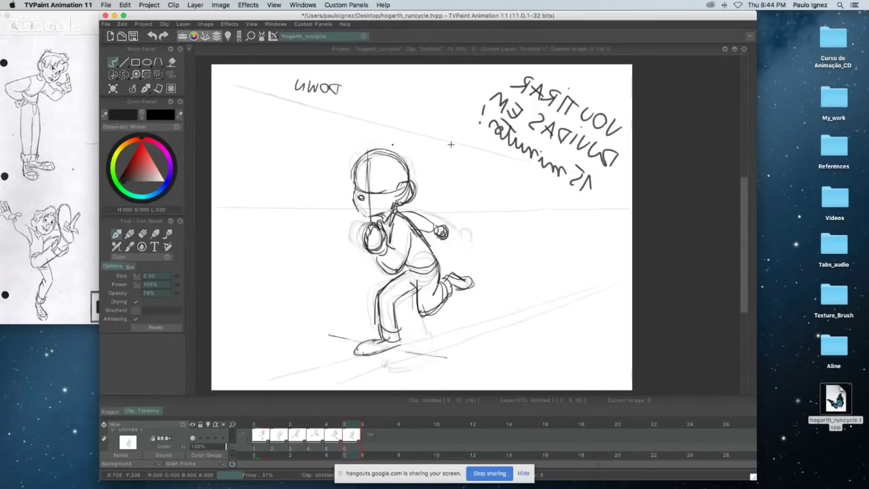
{"action": "key", "text": "m"}
{"action": "key", "text": "Left"}
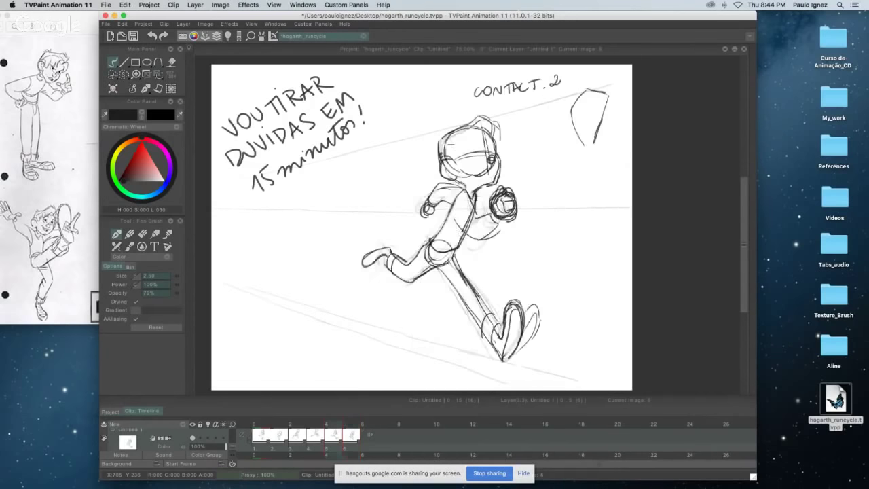
{"action": "key", "text": "Right"}
{"action": "key", "text": "Left"}
{"action": "key", "text": "Left"}
{"action": "key", "text": "Left"}
{"action": "key", "text": "Left"}
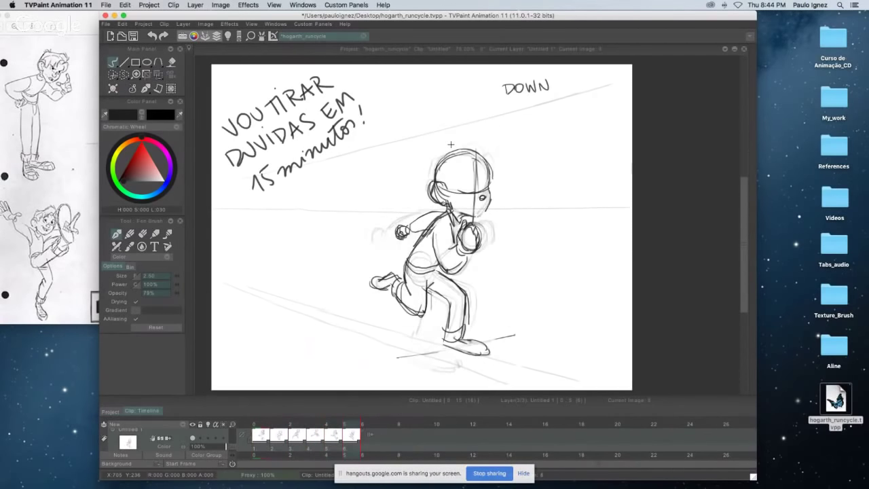
{"action": "key", "text": "Left"}
{"action": "key", "text": "Right"}
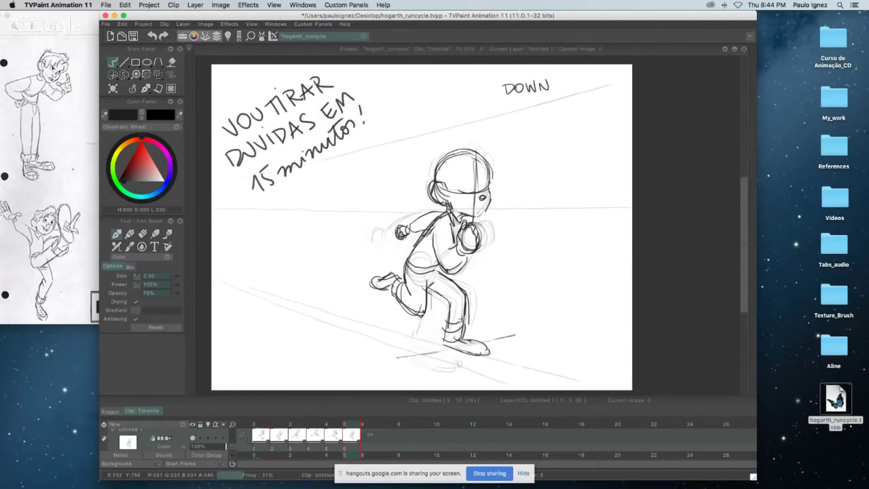
- Detail the front leg's trouser cuff and ankle, and strengthen the outline and sole of the planted shoe
{"action": "mouse_move", "coordinate": [447, 319]}
{"action": "left_mouse_down"}
{"action": "mouse_move", "coordinate": [464, 319]}
{"action": "mouse_move", "coordinate": [464, 328]}
{"action": "mouse_move", "coordinate": [445, 331]}
{"action": "left_mouse_up"}
{"action": "left_click_drag", "start_coordinate": [462, 338], "coordinate": [481, 351]}
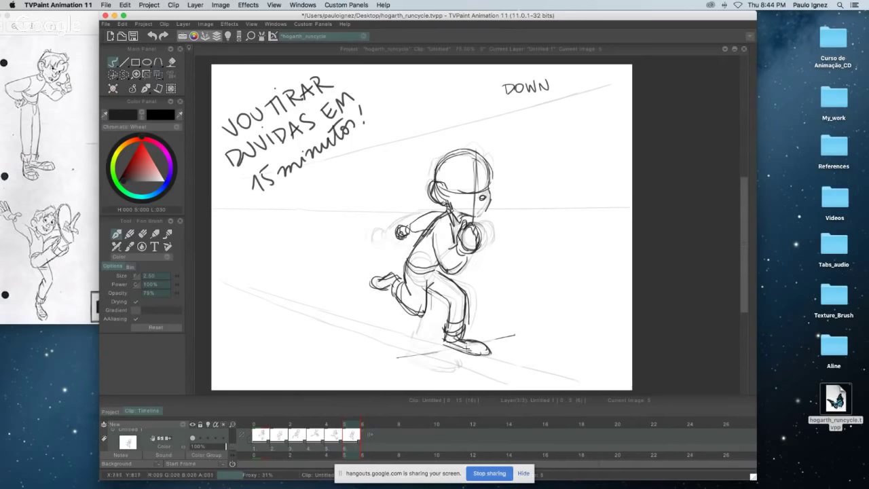
{"action": "left_click_drag", "start_coordinate": [449, 344], "coordinate": [484, 351]}
- Flip through the frames to examine how the planted foot and body move into the DOWN pose
{"action": "key", "text": "Left"}
{"action": "key", "text": "Right"}
{"action": "key", "text": "Right"}
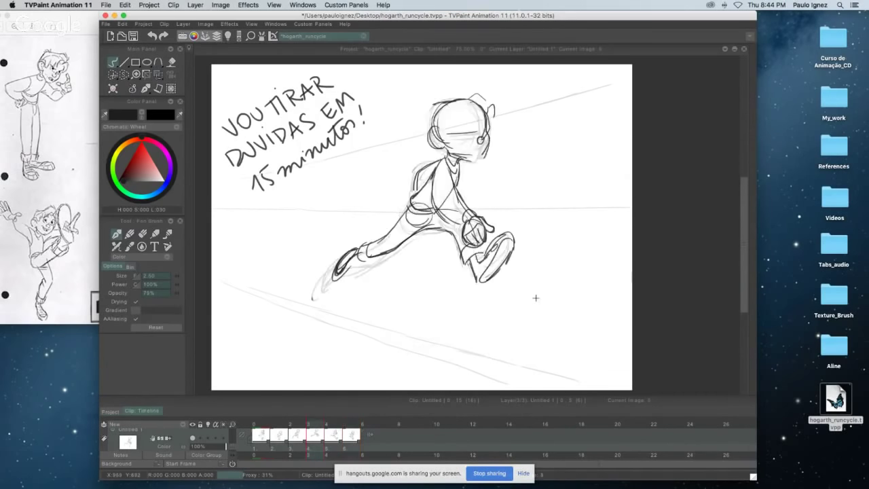
{"action": "key", "text": "Right"}
{"action": "key", "text": "Left"}
{"action": "key", "text": "Right"}
{"action": "key", "text": "Right"}
{"action": "key", "text": "Right"}
{"action": "key", "text": "Right"}
{"action": "key", "text": "Right"}
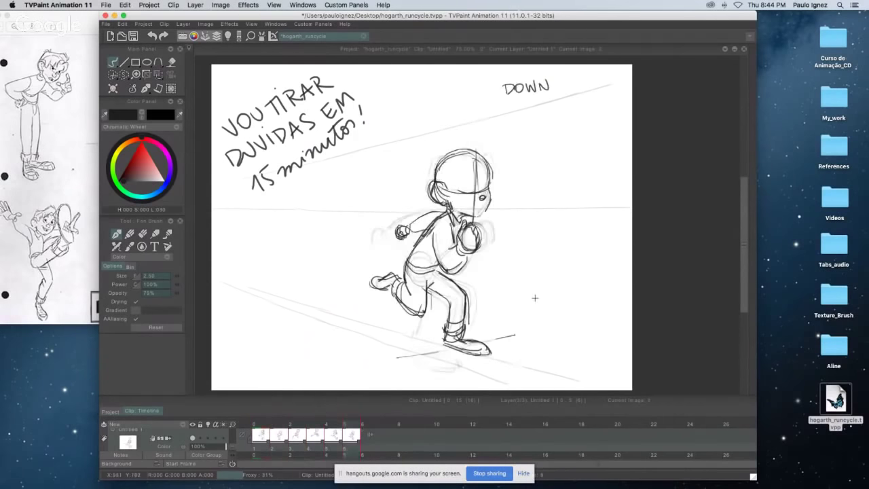
{"action": "key", "text": "Left"}
{"action": "key", "text": "Right"}
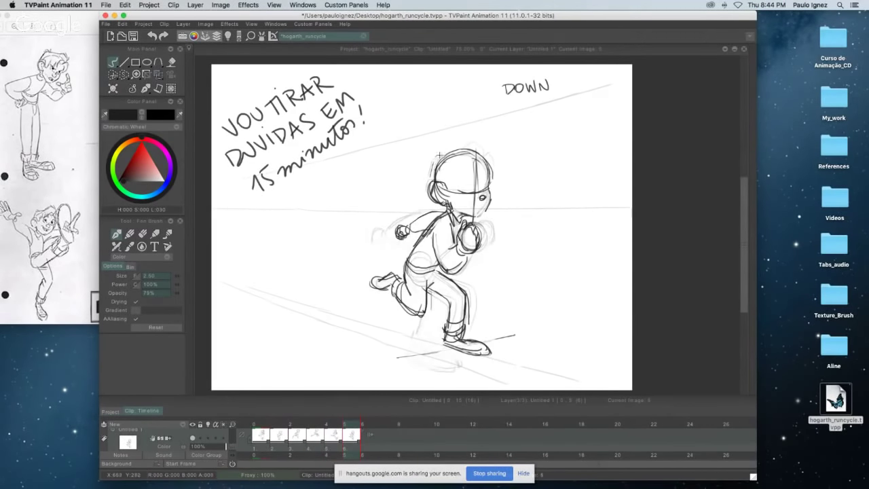
- Sketch the hair over the skull and forehead of the DOWN pose and darken the eye, checking against CONTACT. 2
{"action": "mouse_move", "coordinate": [447, 152]}
{"action": "left_mouse_down"}
{"action": "mouse_move", "coordinate": [467, 146]}
{"action": "mouse_move", "coordinate": [496, 163]}
{"action": "mouse_move", "coordinate": [493, 180]}
{"action": "left_mouse_up"}
{"action": "key", "text": "Left"}
{"action": "key", "text": "Right"}
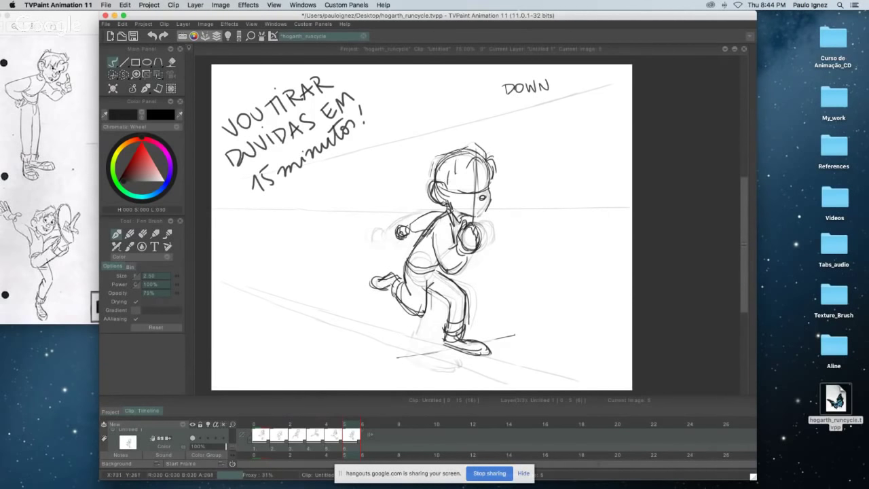
{"action": "key", "text": "Left"}
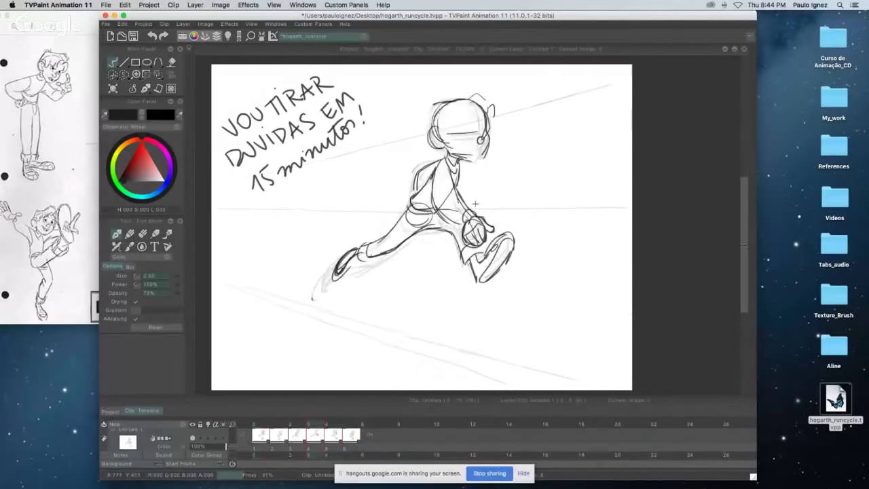
{"action": "key", "text": "Right"}
{"action": "key", "text": "Left"}
{"action": "key", "text": "Right"}
{"action": "key", "text": "Left"}
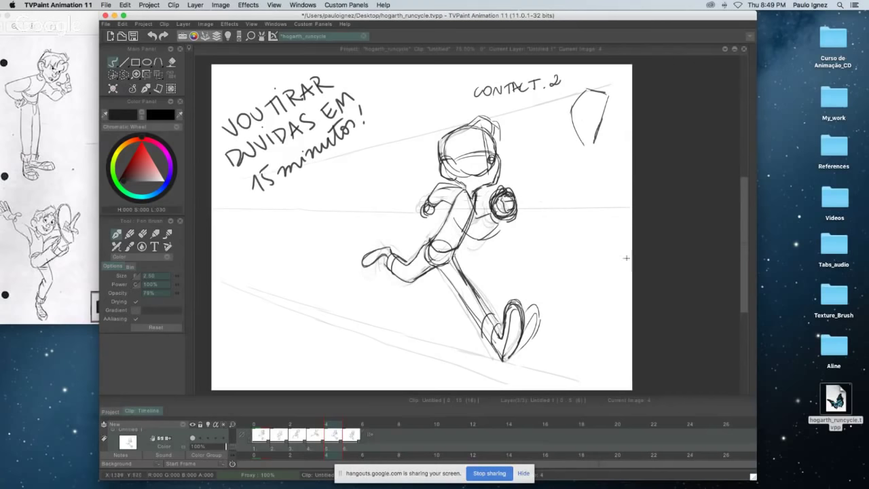
{"action": "key", "text": "Right"}
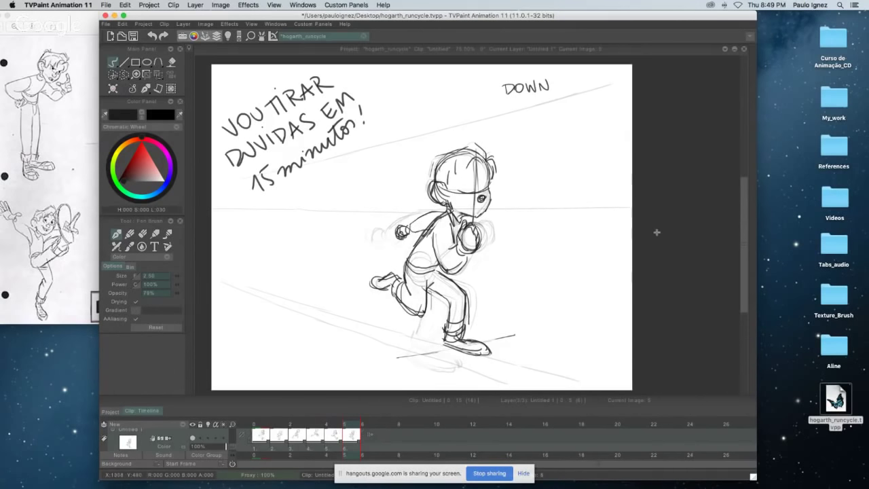
- Copy the push-off pose image at frame 2 and paste it at frame 6, after the second DOWN pose
{"action": "key", "text": "Left"}
{"action": "key", "text": "Left"}
{"action": "key", "text": "Left"}
{"action": "key", "text": "Left"}
{"action": "key", "text": "Left"}
{"action": "key", "text": "Right"}
{"action": "key", "text": "Left"}
{"action": "key", "text": "Left"}
{"action": "key", "text": "Right"}
{"action": "key", "text": "Right"}
{"action": "left_click", "coordinate": [297, 448]}
{"action": "right_click", "coordinate": [297, 449]}
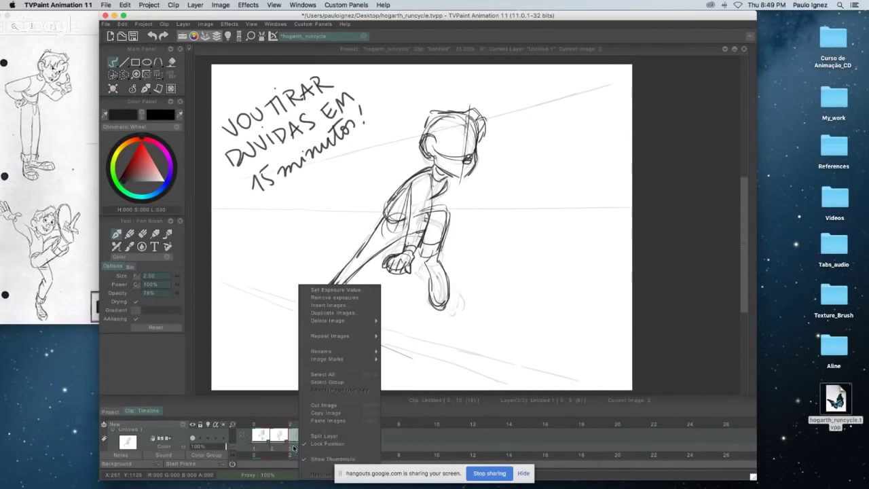
{"action": "mouse_move", "coordinate": [345, 338]}
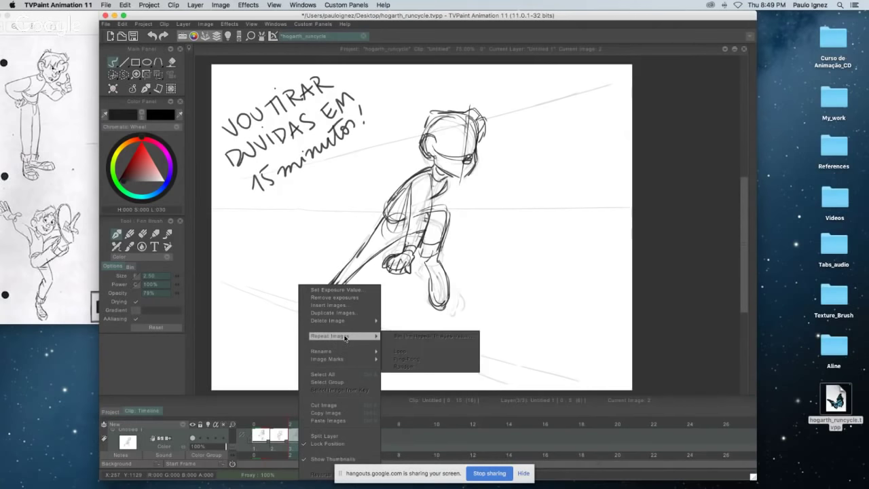
{"action": "left_click", "coordinate": [335, 413]}
{"action": "left_click", "coordinate": [364, 421]}
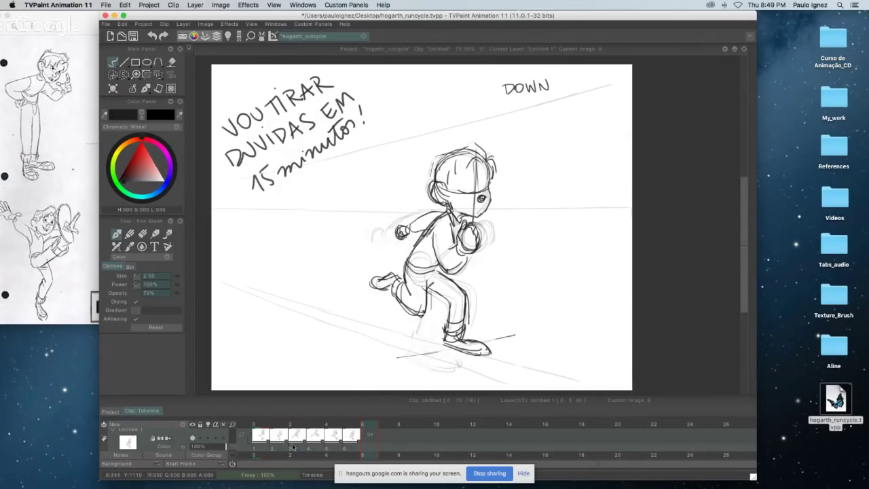
{"action": "right_click", "coordinate": [368, 447]}
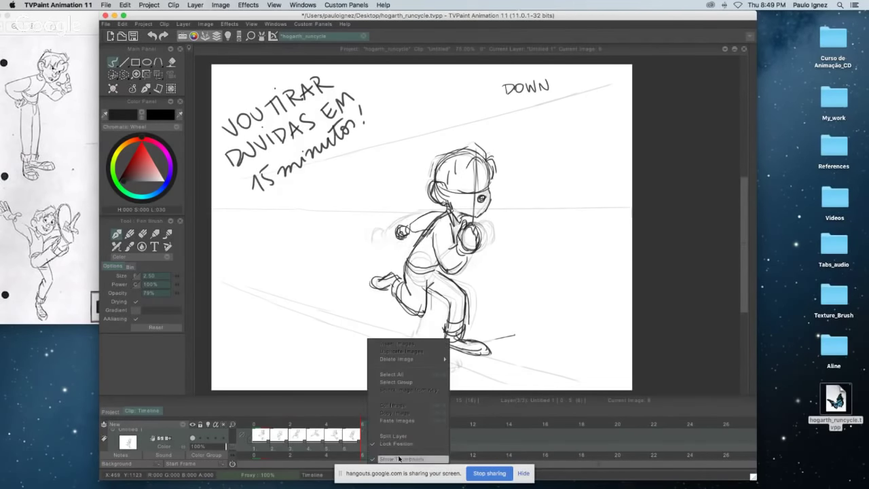
{"action": "left_click", "coordinate": [414, 421]}
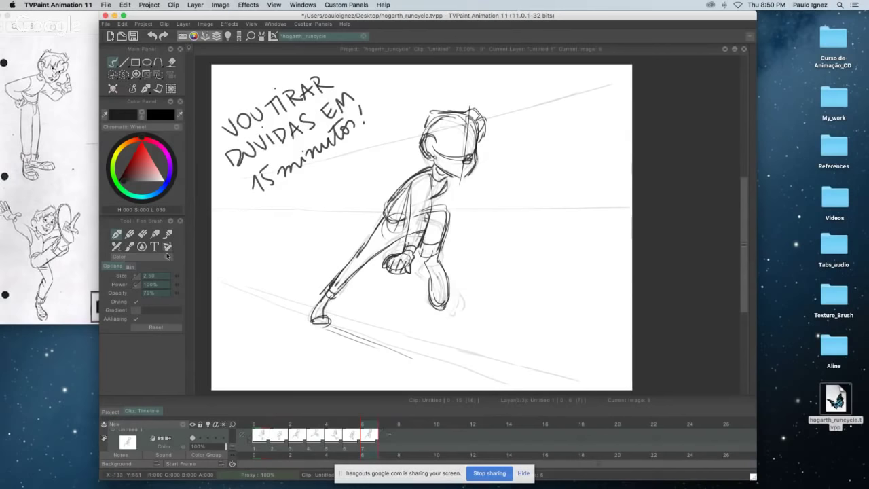
- Fade the whole pasted figure at frame 6 with the eraser, and return to the Pen Brush
{"action": "left_click", "coordinate": [143, 233]}
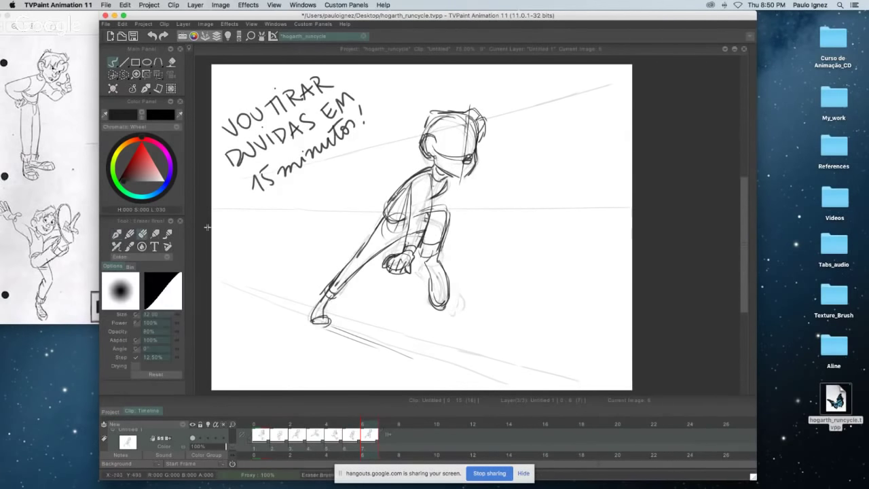
{"action": "mouse_move", "coordinate": [395, 218]}
{"action": "left_mouse_down"}
{"action": "mouse_move", "coordinate": [417, 197]}
{"action": "mouse_move", "coordinate": [412, 187]}
{"action": "mouse_move", "coordinate": [399, 265]}
{"action": "mouse_move", "coordinate": [420, 251]}
{"action": "mouse_move", "coordinate": [435, 214]}
{"action": "mouse_move", "coordinate": [419, 279]}
{"action": "mouse_move", "coordinate": [446, 239]}
{"action": "mouse_move", "coordinate": [441, 319]}
{"action": "left_mouse_up"}
{"action": "mouse_move", "coordinate": [388, 264]}
{"action": "left_mouse_down"}
{"action": "mouse_move", "coordinate": [316, 319]}
{"action": "mouse_move", "coordinate": [368, 235]}
{"action": "mouse_move", "coordinate": [315, 326]}
{"action": "mouse_move", "coordinate": [422, 163]}
{"action": "mouse_move", "coordinate": [399, 192]}
{"action": "mouse_move", "coordinate": [392, 219]}
{"action": "mouse_move", "coordinate": [464, 135]}
{"action": "mouse_move", "coordinate": [470, 112]}
{"action": "mouse_move", "coordinate": [454, 101]}
{"action": "mouse_move", "coordinate": [475, 144]}
{"action": "left_mouse_up"}
{"action": "left_click", "coordinate": [116, 234]}
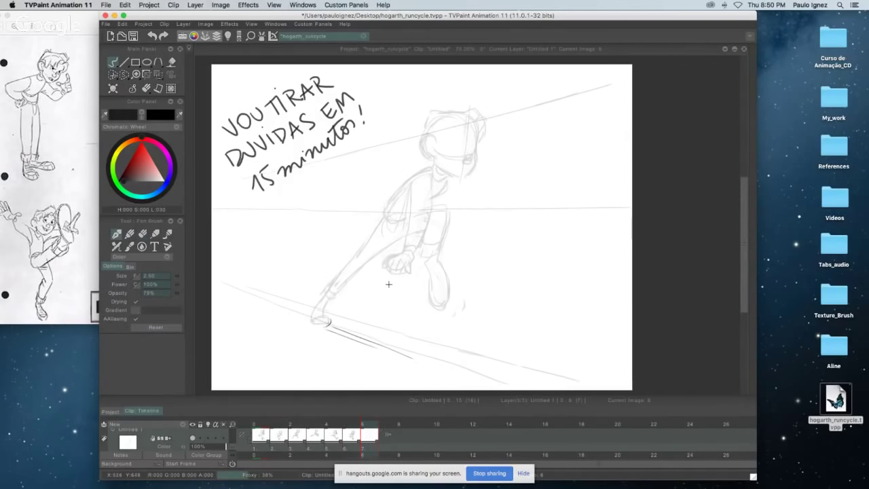
- Mark the rear foot's ground position with a short line ahead of the faded toe, checking against the DOWN pose
{"action": "key", "text": "Left"}
{"action": "key", "text": "Right"}
{"action": "left_click_drag", "start_coordinate": [330, 323], "coordinate": [353, 319]}
{"action": "key", "text": "Left"}
{"action": "key", "text": "Right"}
{"action": "key", "text": "Left"}
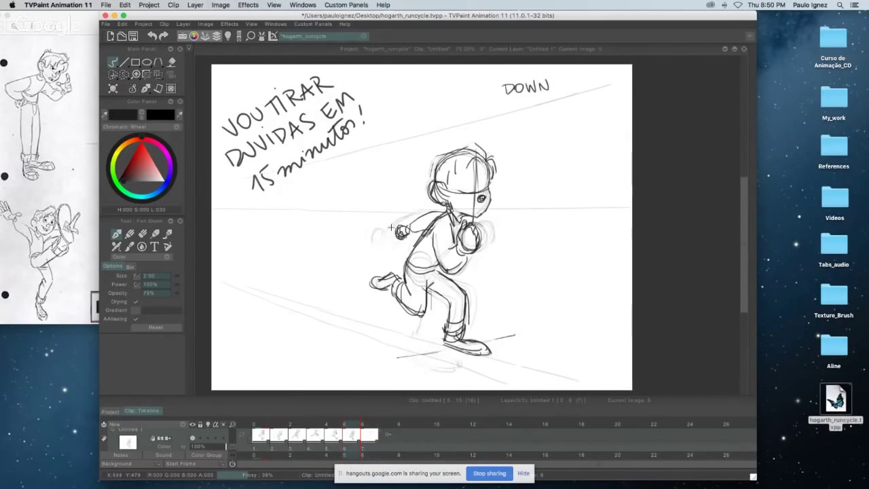
{"action": "key", "text": "Right"}
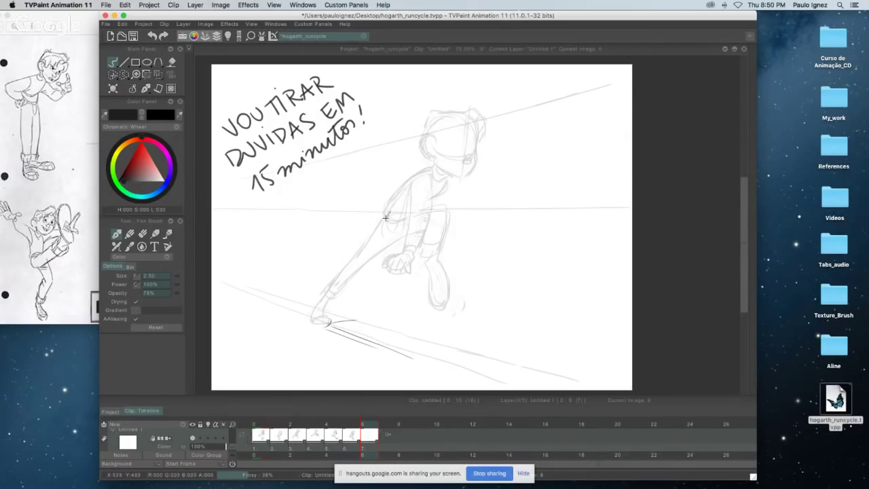
- Draw the hip and raised front thigh, and outline the extended rear leg down to its foot
{"action": "mouse_move", "coordinate": [387, 215]}
{"action": "left_mouse_down"}
{"action": "mouse_move", "coordinate": [424, 228]}
{"action": "mouse_move", "coordinate": [424, 207]}
{"action": "mouse_move", "coordinate": [449, 209]}
{"action": "mouse_move", "coordinate": [419, 237]}
{"action": "left_mouse_up"}
{"action": "left_click_drag", "start_coordinate": [448, 207], "coordinate": [439, 250]}
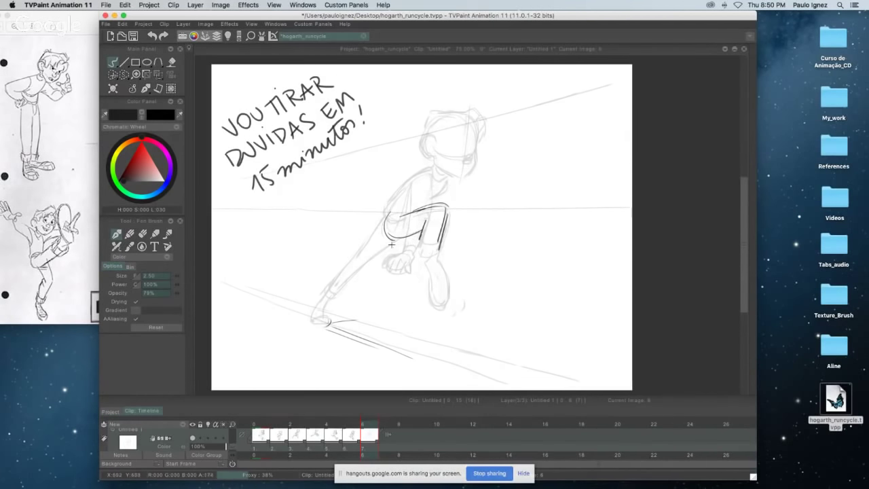
{"action": "left_click_drag", "start_coordinate": [384, 228], "coordinate": [361, 262]}
{"action": "left_click_drag", "start_coordinate": [382, 244], "coordinate": [349, 294]}
{"action": "mouse_move", "coordinate": [371, 261]}
{"action": "left_mouse_down"}
{"action": "mouse_move", "coordinate": [338, 319]}
{"action": "mouse_move", "coordinate": [352, 296]}
{"action": "mouse_move", "coordinate": [343, 307]}
{"action": "mouse_move", "coordinate": [352, 324]}
{"action": "mouse_move", "coordinate": [354, 308]}
{"action": "mouse_move", "coordinate": [349, 303]}
{"action": "mouse_move", "coordinate": [357, 323]}
{"action": "mouse_move", "coordinate": [388, 253]}
{"action": "left_mouse_up"}
{"action": "key", "text": "Left"}
{"action": "key", "text": "Right"}
{"action": "left_click_drag", "start_coordinate": [364, 282], "coordinate": [409, 241]}
{"action": "key", "text": "Left"}
{"action": "key", "text": "Right"}
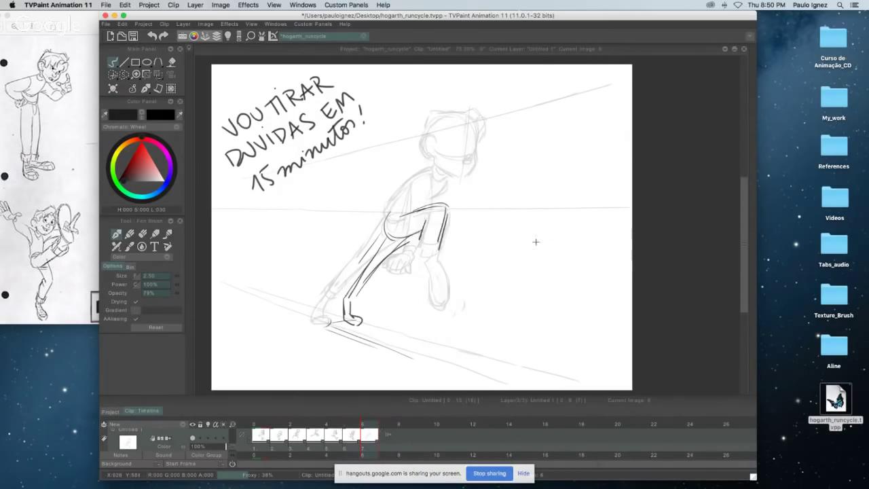
- Compare the new leg lines at frame 6 with the preceding poses by flipping between frames
{"action": "key", "text": "Left"}
{"action": "key", "text": "Right"}
{"action": "key", "text": "Left"}
{"action": "key", "text": "Left"}
{"action": "key", "text": "Right"}
{"action": "key", "text": "Right"}
{"action": "key", "text": "Left"}
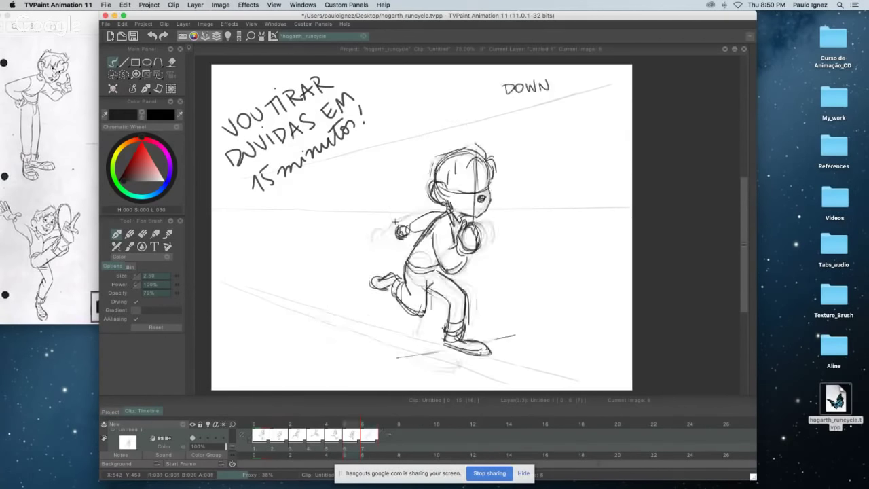
{"action": "key", "text": "Right"}
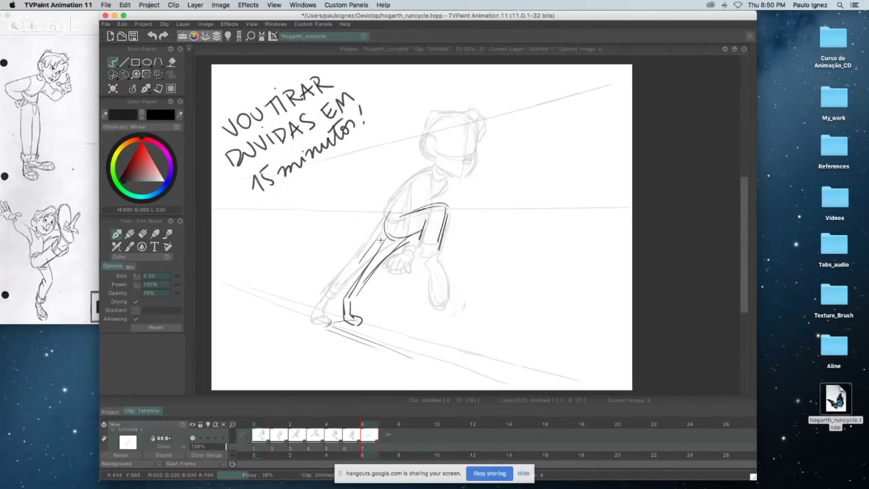
- Fade the rear leg with the eraser and redraw it with the Pen Brush, placing the foot slightly farther back
{"action": "left_click", "coordinate": [142, 233]}
{"action": "left_click_drag", "start_coordinate": [393, 248], "coordinate": [333, 315]}
{"action": "left_click", "coordinate": [117, 234]}
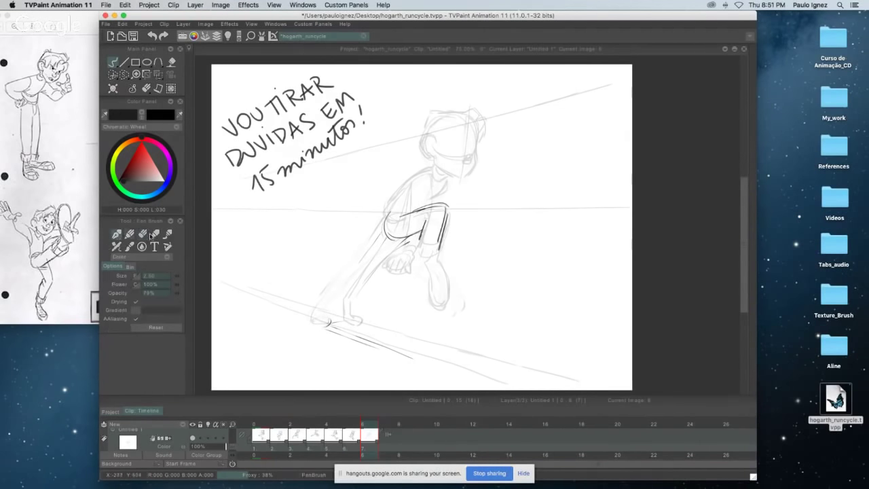
{"action": "mouse_move", "coordinate": [376, 242]}
{"action": "left_mouse_down"}
{"action": "mouse_move", "coordinate": [360, 279]}
{"action": "mouse_move", "coordinate": [343, 293]}
{"action": "mouse_move", "coordinate": [370, 255]}
{"action": "mouse_move", "coordinate": [334, 296]}
{"action": "mouse_move", "coordinate": [336, 313]}
{"action": "mouse_move", "coordinate": [346, 307]}
{"action": "mouse_move", "coordinate": [354, 318]}
{"action": "mouse_move", "coordinate": [342, 323]}
{"action": "left_mouse_up"}
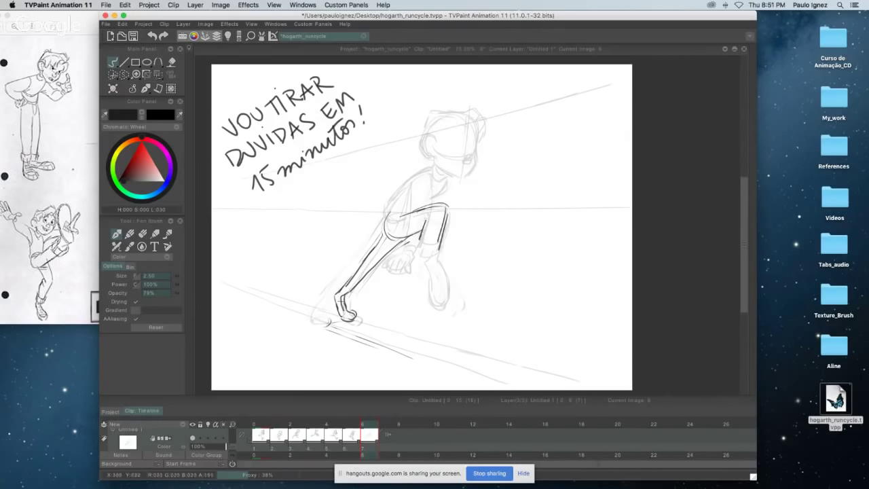
- Redraw the rear foot's contour and add the ankle cuff lines at the end of the extended rear leg
{"action": "key", "text": "super+z"}
{"action": "mouse_move", "coordinate": [353, 284]}
{"action": "left_mouse_down"}
{"action": "mouse_move", "coordinate": [343, 298]}
{"action": "mouse_move", "coordinate": [356, 316]}
{"action": "left_mouse_up"}
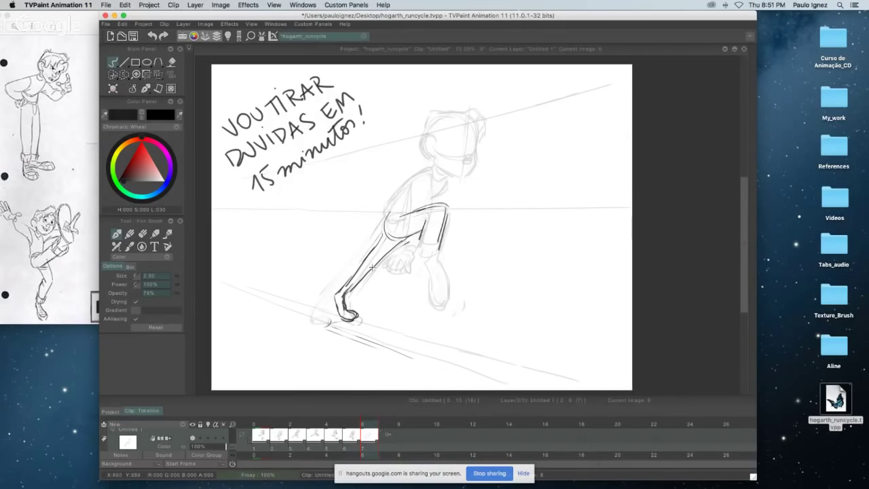
{"action": "left_click_drag", "start_coordinate": [344, 292], "coordinate": [377, 259]}
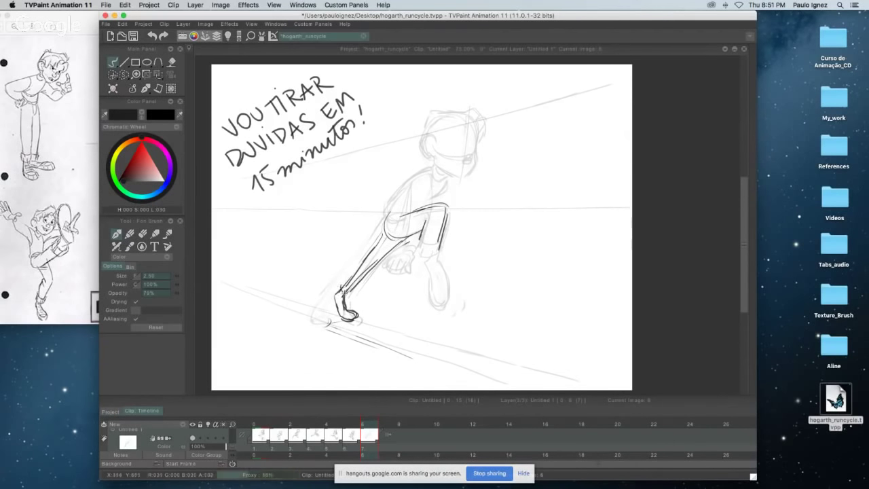
{"action": "left_click_drag", "start_coordinate": [342, 290], "coordinate": [350, 294]}
{"action": "left_click_drag", "start_coordinate": [345, 282], "coordinate": [356, 287]}
- Close the front thigh and trouser cuff, and outline the front foot hanging below the raised knee
{"action": "mouse_move", "coordinate": [385, 225]}
{"action": "left_mouse_down"}
{"action": "mouse_move", "coordinate": [428, 199]}
{"action": "mouse_move", "coordinate": [405, 233]}
{"action": "mouse_move", "coordinate": [408, 212]}
{"action": "mouse_move", "coordinate": [432, 204]}
{"action": "mouse_move", "coordinate": [436, 240]}
{"action": "left_mouse_up"}
{"action": "key", "text": "Left"}
{"action": "key", "text": "Right"}
{"action": "key", "text": "Left"}
{"action": "key", "text": "Right"}
{"action": "mouse_move", "coordinate": [417, 238]}
{"action": "left_mouse_down"}
{"action": "mouse_move", "coordinate": [437, 237]}
{"action": "mouse_move", "coordinate": [433, 253]}
{"action": "mouse_move", "coordinate": [438, 238]}
{"action": "mouse_move", "coordinate": [433, 312]}
{"action": "left_mouse_up"}
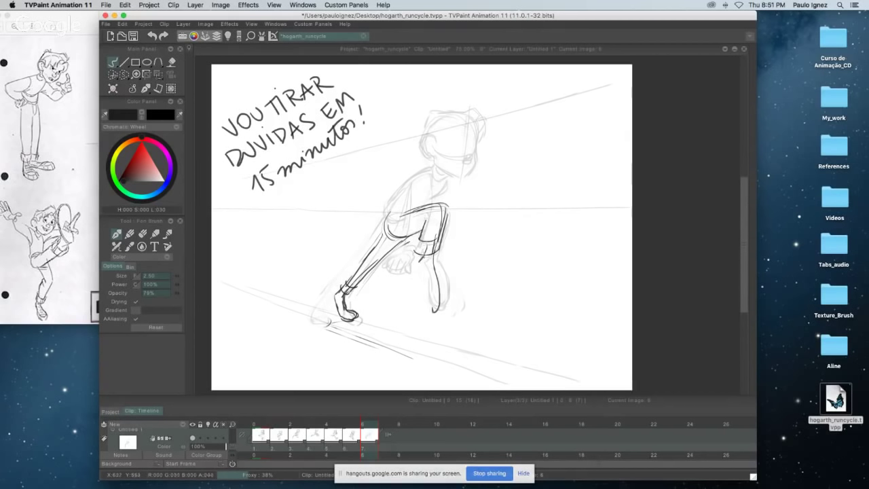
{"action": "left_click_drag", "start_coordinate": [420, 280], "coordinate": [432, 310]}
{"action": "key", "text": "x"}
{"action": "key", "text": "shift+x"}
{"action": "mouse_move", "coordinate": [431, 275]}
{"action": "left_mouse_down"}
{"action": "mouse_move", "coordinate": [439, 289]}
{"action": "mouse_move", "coordinate": [424, 303]}
{"action": "mouse_move", "coordinate": [433, 308]}
{"action": "mouse_move", "coordinate": [438, 287]}
{"action": "left_mouse_up"}
{"action": "key", "text": "super+z"}
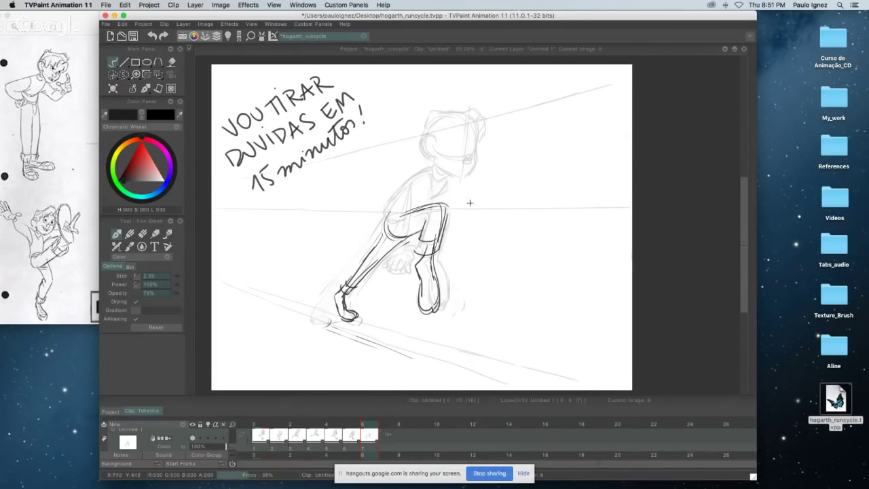
- Check frame 6 against the DOWN pose and draw the curved back and chest over the faded torso guide
{"action": "key", "text": "Left"}
{"action": "key", "text": "Right"}
{"action": "key", "text": "Left"}
{"action": "key", "text": "Right"}
{"action": "key", "text": "Left"}
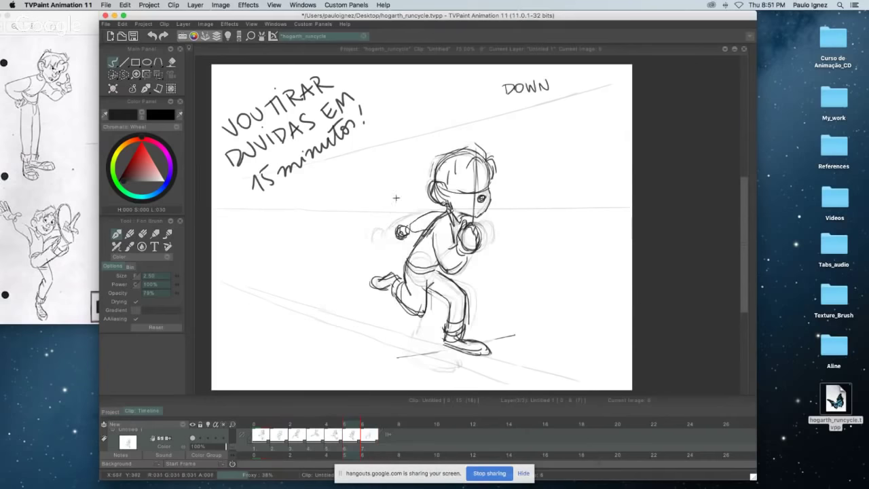
{"action": "key", "text": "Right"}
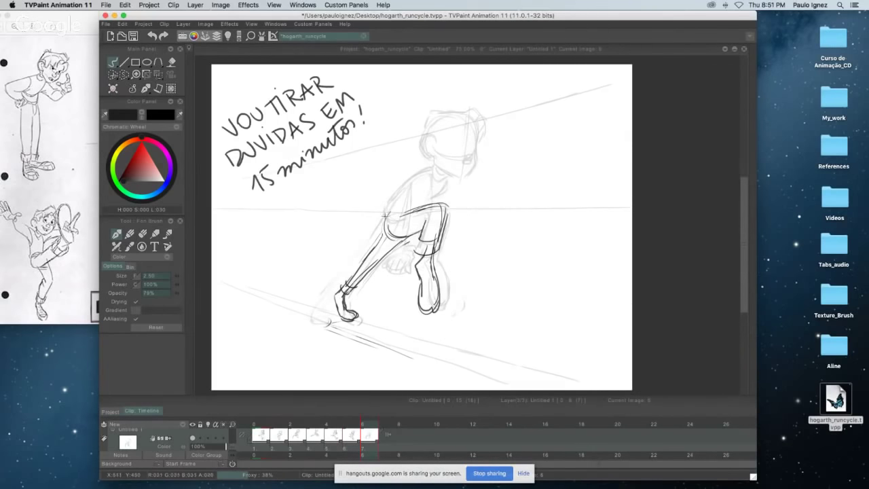
{"action": "mouse_move", "coordinate": [384, 216]}
{"action": "left_mouse_down"}
{"action": "mouse_move", "coordinate": [408, 179]}
{"action": "mouse_move", "coordinate": [431, 174]}
{"action": "mouse_move", "coordinate": [422, 178]}
{"action": "mouse_move", "coordinate": [446, 193]}
{"action": "left_mouse_up"}
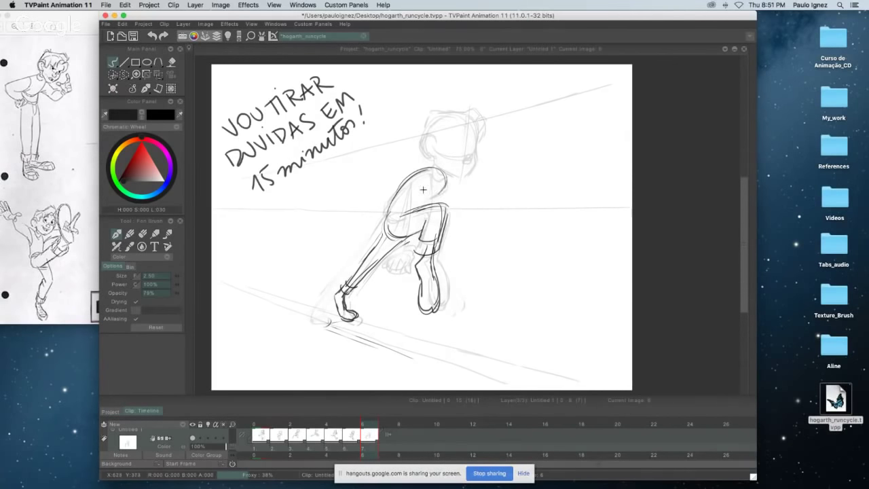
- Compare the new torso at frame 6 with the DOWN and CONTACT 2 poses by flipping between frames
{"action": "key", "text": "Left"}
{"action": "key", "text": "Right"}
{"action": "key", "text": "Left"}
{"action": "key", "text": "Left"}
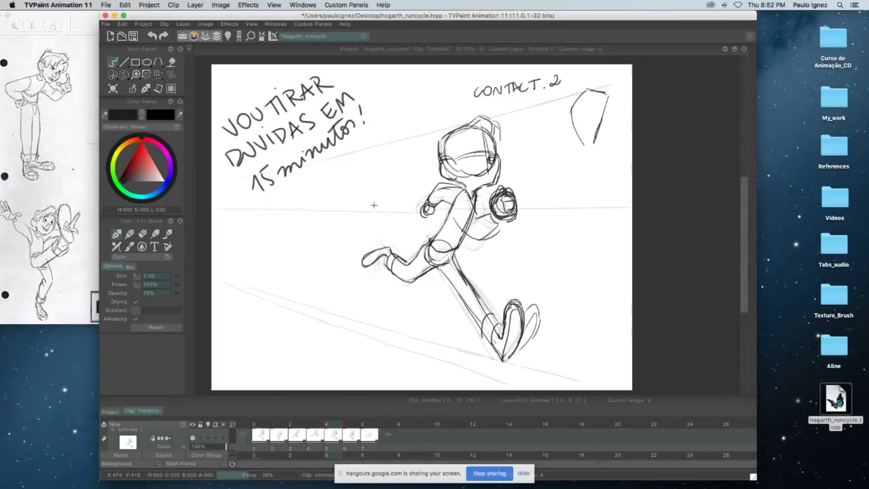
{"action": "key", "text": "Right"}
{"action": "key", "text": "Right"}
{"action": "key", "text": "Left"}
{"action": "key", "text": "Right"}
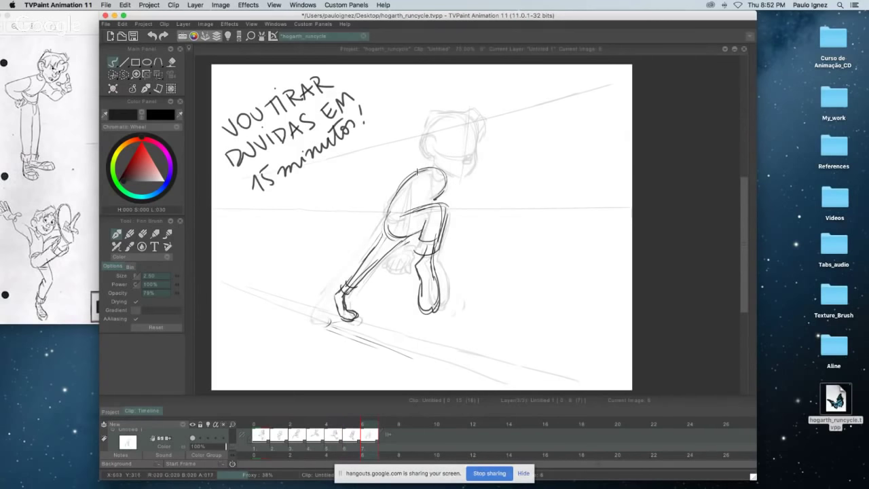
- Draw the near upper arm's outer line from the shoulder back to the elbow, checking against the DOWN pose
{"action": "mouse_move", "coordinate": [417, 173]}
{"action": "left_mouse_down"}
{"action": "mouse_move", "coordinate": [401, 179]}
{"action": "mouse_move", "coordinate": [386, 216]}
{"action": "left_mouse_up"}
{"action": "key", "text": "Left"}
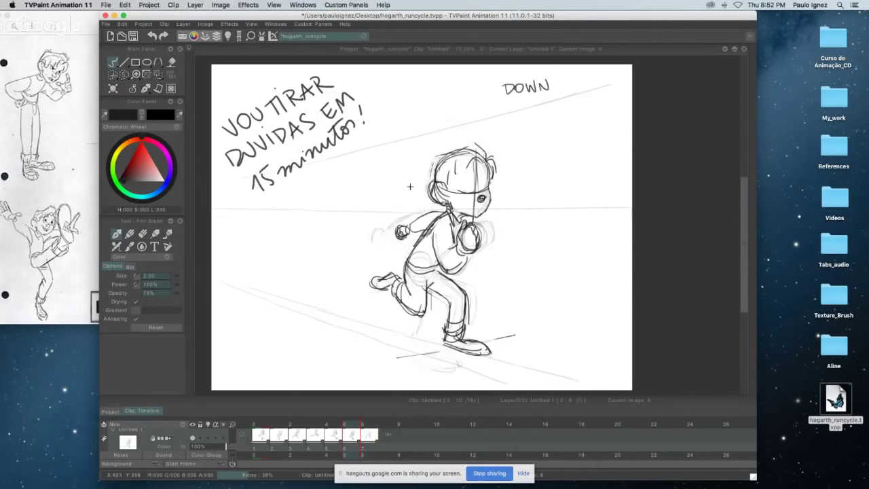
{"action": "key", "text": "Right"}
- Try a circular fist over the raised thigh with arm lines running from the shoulder and elbow
{"action": "left_click_drag", "start_coordinate": [409, 211], "coordinate": [400, 229]}
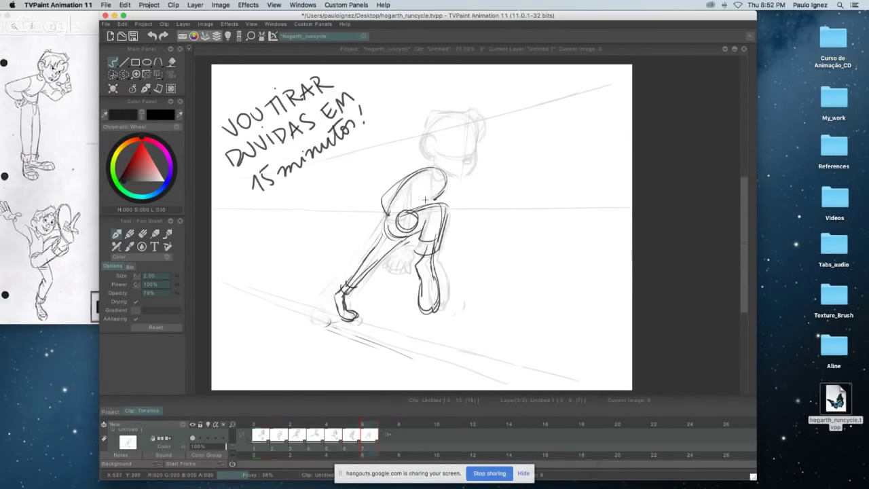
{"action": "key", "text": "BackSpace"}
{"action": "mouse_move", "coordinate": [411, 219]}
{"action": "left_mouse_down"}
{"action": "mouse_move", "coordinate": [421, 241]}
{"action": "mouse_move", "coordinate": [406, 223]}
{"action": "left_mouse_up"}
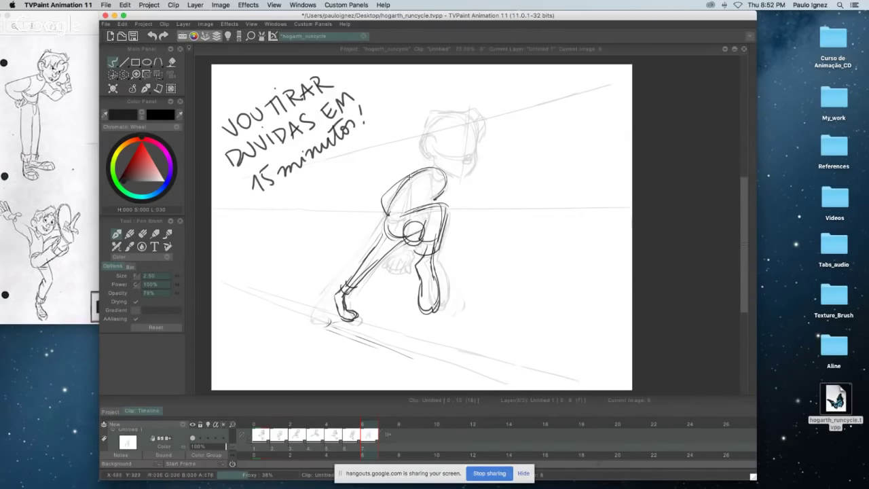
{"action": "mouse_move", "coordinate": [413, 175]}
{"action": "left_mouse_down"}
{"action": "mouse_move", "coordinate": [379, 206]}
{"action": "mouse_move", "coordinate": [397, 220]}
{"action": "left_mouse_up"}
{"action": "left_click_drag", "start_coordinate": [421, 182], "coordinate": [404, 204]}
{"action": "key", "text": "super+z"}
{"action": "key", "text": "ctrl+z"}
{"action": "key", "text": "Left"}
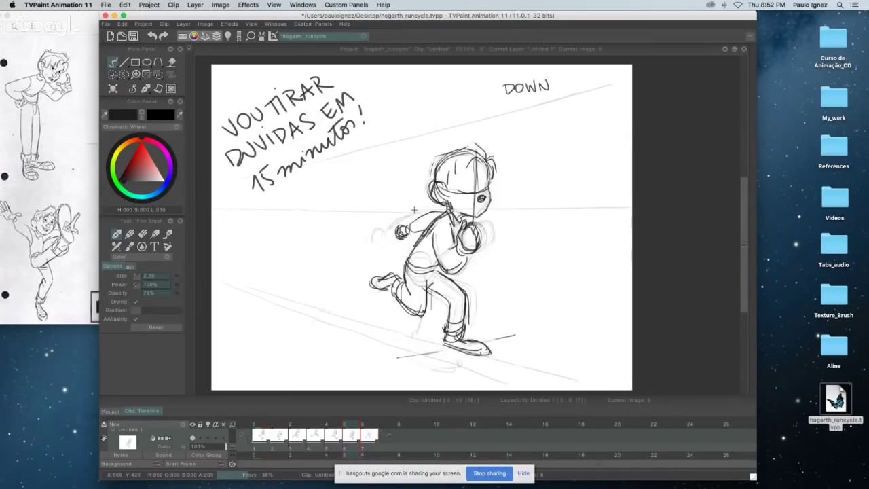
{"action": "key", "text": "Left"}
{"action": "key", "text": "Right"}
{"action": "key", "text": "Right"}
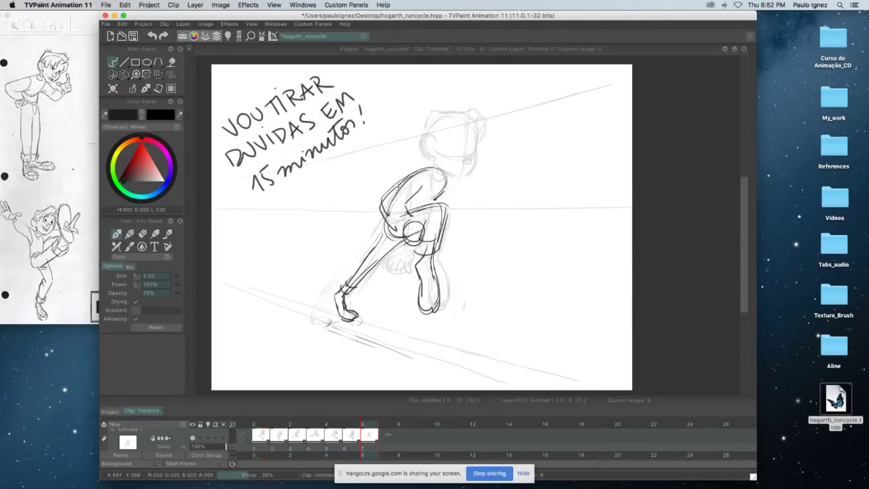
{"action": "key", "text": "ctrl+z"}
{"action": "key", "text": "ctrl+z"}
{"action": "key", "text": "ctrl+z"}
{"action": "key", "text": "ctrl+z"}
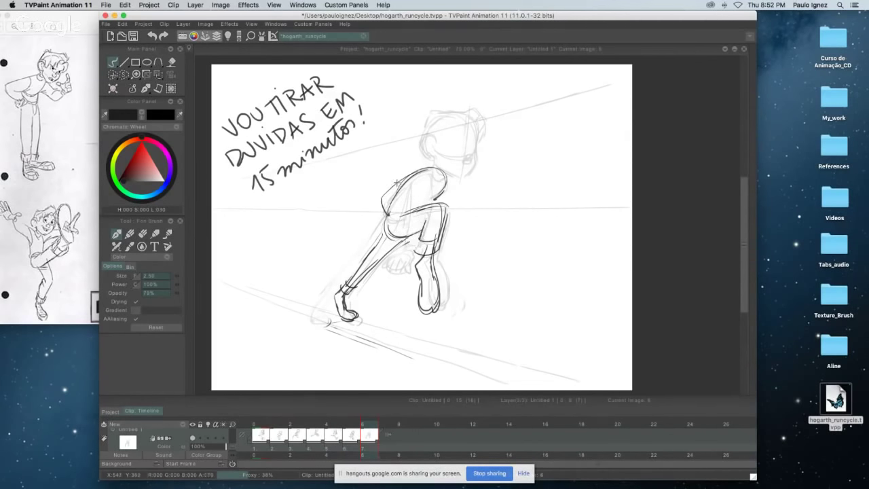
- Draw the near arm bent at the elbow, with its forearm and hand crossing the thigh, and reinforce the chest line
{"action": "left_click_drag", "start_coordinate": [389, 191], "coordinate": [398, 220]}
{"action": "key", "text": "ctrl+z"}
{"action": "mouse_move", "coordinate": [390, 190]}
{"action": "left_mouse_down"}
{"action": "mouse_move", "coordinate": [379, 208]}
{"action": "mouse_move", "coordinate": [391, 222]}
{"action": "left_mouse_up"}
{"action": "mouse_move", "coordinate": [420, 182]}
{"action": "left_mouse_down"}
{"action": "mouse_move", "coordinate": [400, 200]}
{"action": "mouse_move", "coordinate": [413, 198]}
{"action": "mouse_move", "coordinate": [379, 215]}
{"action": "left_mouse_up"}
{"action": "mouse_move", "coordinate": [412, 204]}
{"action": "left_mouse_down"}
{"action": "mouse_move", "coordinate": [429, 212]}
{"action": "mouse_move", "coordinate": [417, 226]}
{"action": "mouse_move", "coordinate": [415, 203]}
{"action": "mouse_move", "coordinate": [420, 210]}
{"action": "left_mouse_up"}
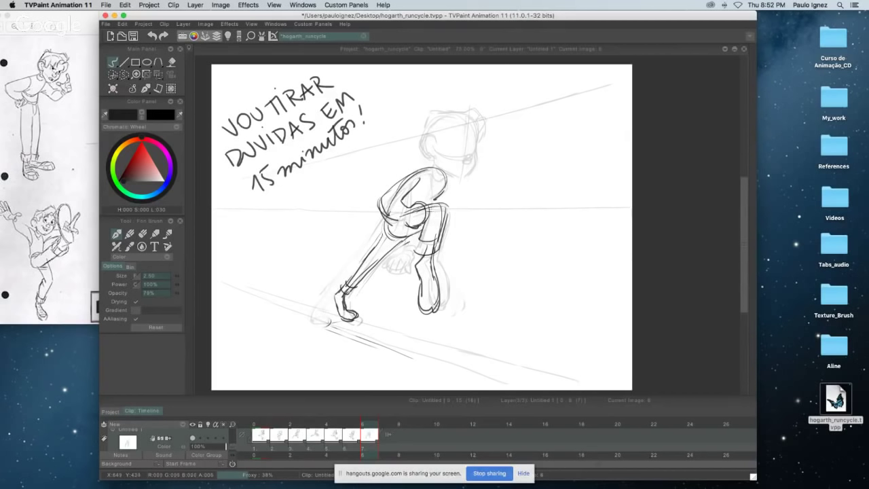
{"action": "mouse_move", "coordinate": [430, 208]}
{"action": "left_mouse_down"}
{"action": "mouse_move", "coordinate": [446, 220]}
{"action": "mouse_move", "coordinate": [436, 235]}
{"action": "left_mouse_up"}
{"action": "key", "text": "super+z"}
{"action": "left_click_drag", "start_coordinate": [443, 185], "coordinate": [426, 203]}
- Flip through the neighbouring frames and draw the far arm's line hanging down in front of the raised shin
{"action": "key", "text": "Left"}
{"action": "key", "text": "Right"}
{"action": "key", "text": "Right"}
{"action": "key", "text": "Left"}
{"action": "key", "text": "Left"}
{"action": "key", "text": "Right"}
{"action": "left_click_drag", "start_coordinate": [449, 204], "coordinate": [440, 255]}
{"action": "left_click_drag", "start_coordinate": [448, 221], "coordinate": [437, 263]}
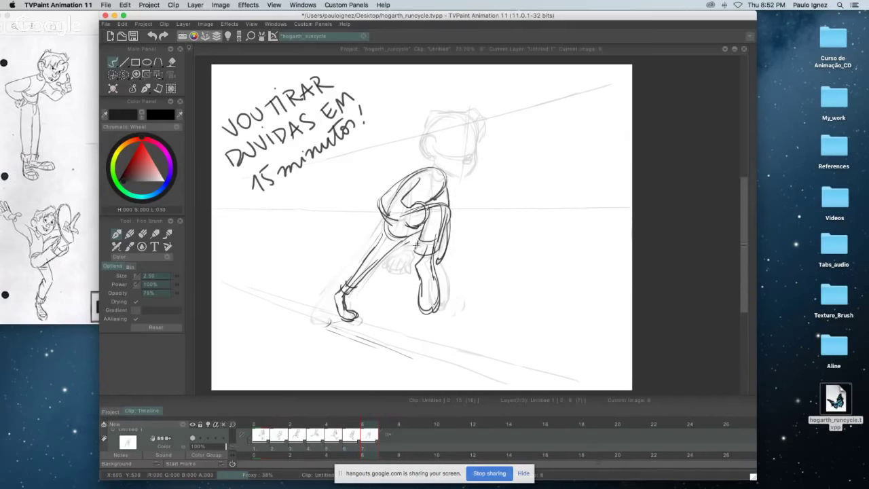
- Reinforce the front trouser cuff, clean up the overlapping arm and thigh lines, and return to the Pen Brush
{"action": "left_click_drag", "start_coordinate": [419, 259], "coordinate": [438, 251]}
{"action": "left_click", "coordinate": [142, 233]}
{"action": "mouse_move", "coordinate": [390, 190]}
{"action": "left_mouse_down"}
{"action": "mouse_move", "coordinate": [443, 227]}
{"action": "mouse_move", "coordinate": [438, 237]}
{"action": "left_mouse_up"}
{"action": "left_click", "coordinate": [117, 233]}
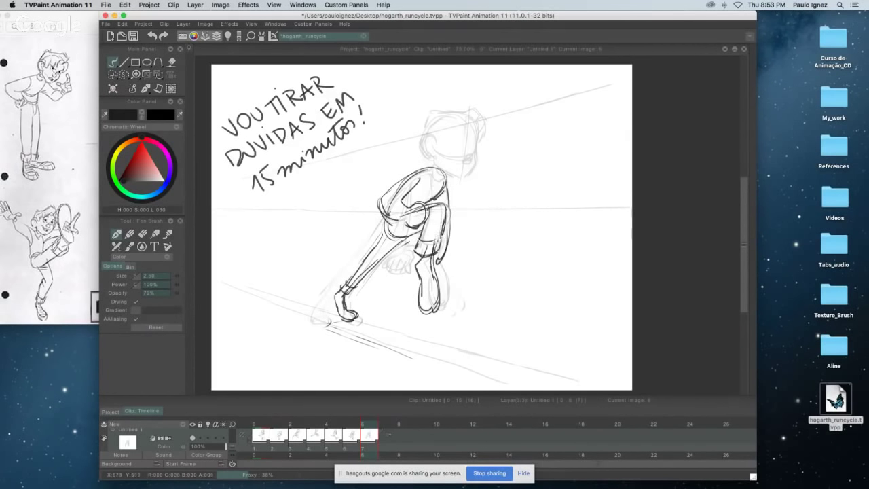
- Compare the body and arms at frame 6 with the preceding poses by flipping between frames
{"action": "key", "text": "Left"}
{"action": "key", "text": "Right"}
{"action": "key", "text": "Left"}
{"action": "key", "text": "Right"}
{"action": "key", "text": "Left"}
{"action": "key", "text": "Left"}
{"action": "key", "text": "Right"}
{"action": "key", "text": "Right"}
- Draw the head's circle over the faded guide and add the facial centre line and jaw
{"action": "left_click_drag", "start_coordinate": [430, 116], "coordinate": [434, 157]}
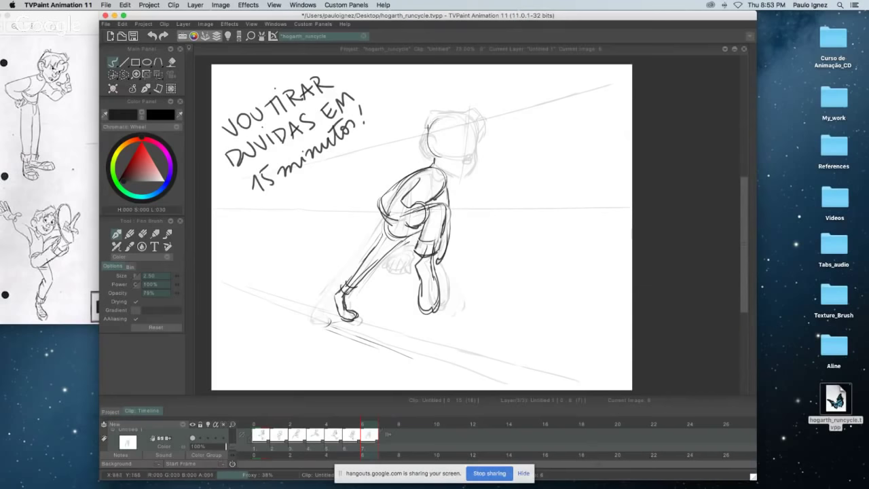
{"action": "mouse_move", "coordinate": [431, 116]}
{"action": "left_mouse_down"}
{"action": "mouse_move", "coordinate": [475, 126]}
{"action": "mouse_move", "coordinate": [466, 158]}
{"action": "mouse_move", "coordinate": [450, 162]}
{"action": "left_mouse_up"}
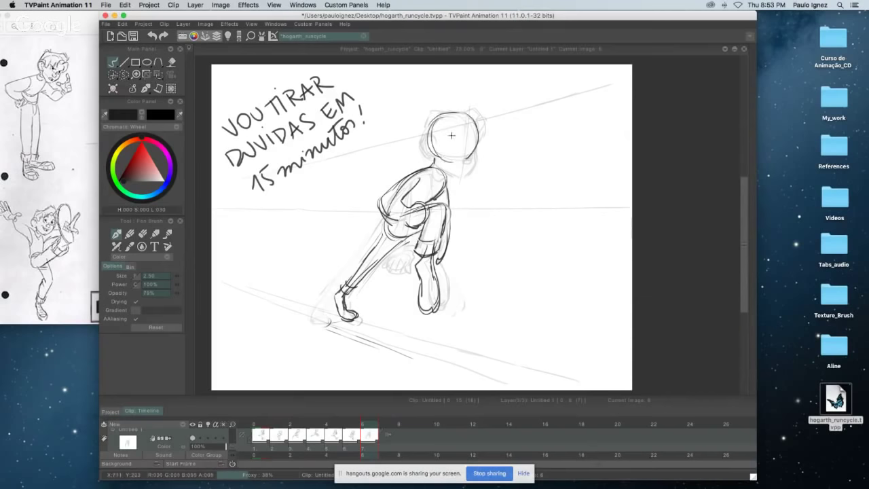
{"action": "mouse_move", "coordinate": [437, 120]}
{"action": "left_mouse_down"}
{"action": "mouse_move", "coordinate": [466, 120]}
{"action": "mouse_move", "coordinate": [475, 142]}
{"action": "left_mouse_up"}
{"action": "left_click_drag", "start_coordinate": [471, 113], "coordinate": [462, 180]}
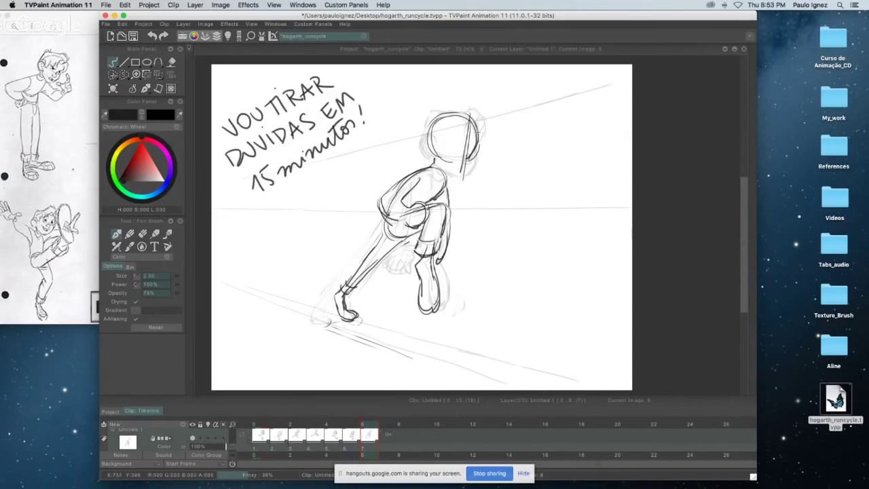
{"action": "left_click_drag", "start_coordinate": [475, 145], "coordinate": [462, 179]}
- Outline the hair around the head, add the face guide lines, and draw the neck and collar
{"action": "mouse_move", "coordinate": [435, 138]}
{"action": "left_mouse_down"}
{"action": "mouse_move", "coordinate": [439, 111]}
{"action": "mouse_move", "coordinate": [424, 130]}
{"action": "mouse_move", "coordinate": [435, 109]}
{"action": "mouse_move", "coordinate": [467, 112]}
{"action": "left_mouse_up"}
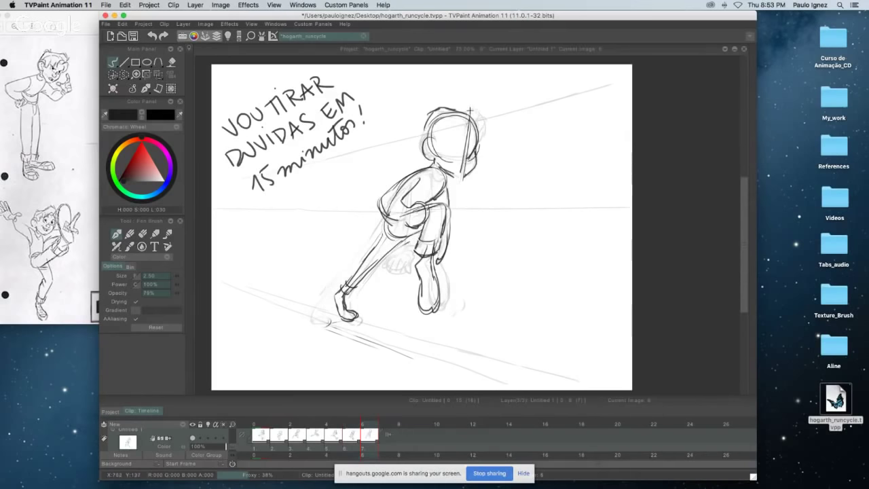
{"action": "mouse_move", "coordinate": [468, 110]}
{"action": "left_mouse_down"}
{"action": "mouse_move", "coordinate": [482, 140]}
{"action": "mouse_move", "coordinate": [456, 157]}
{"action": "mouse_move", "coordinate": [439, 145]}
{"action": "mouse_move", "coordinate": [472, 150]}
{"action": "left_mouse_up"}
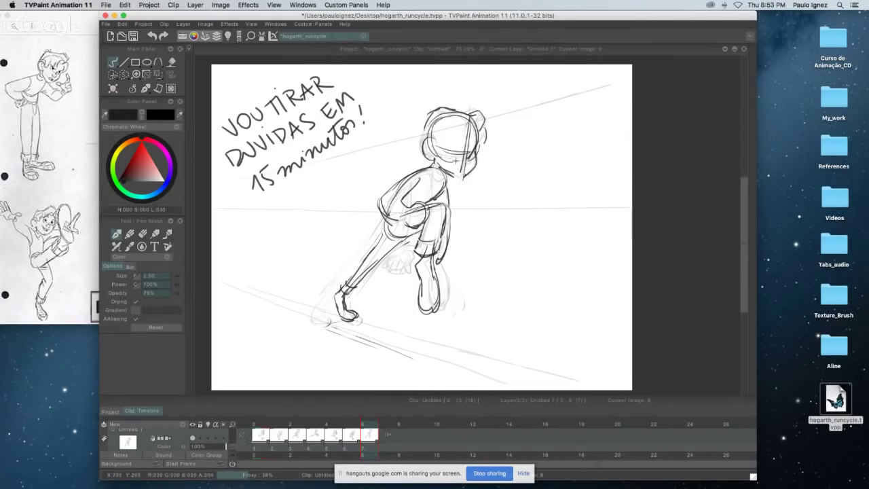
{"action": "left_click_drag", "start_coordinate": [479, 135], "coordinate": [467, 178]}
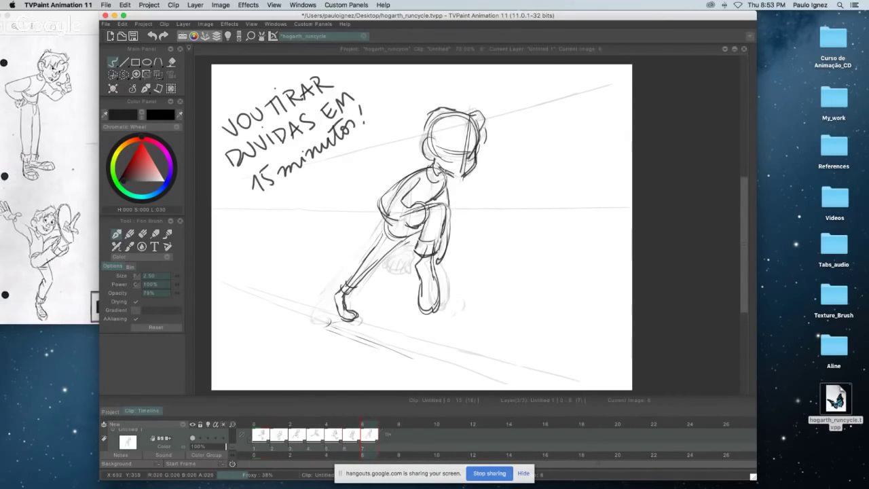
{"action": "left_click_drag", "start_coordinate": [433, 163], "coordinate": [435, 175]}
- Check the pose at frame 6 by flipping through the preceding frames and viewing the canvas mirrored
{"action": "key", "text": "Left"}
{"action": "key", "text": "Left"}
{"action": "key", "text": "Right"}
{"action": "key", "text": "Right"}
{"action": "key", "text": "h"}
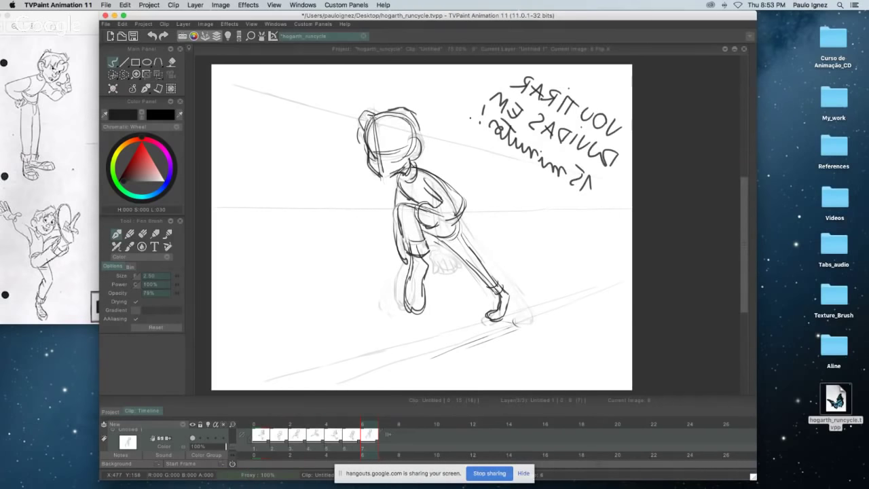
{"action": "key", "text": "h"}
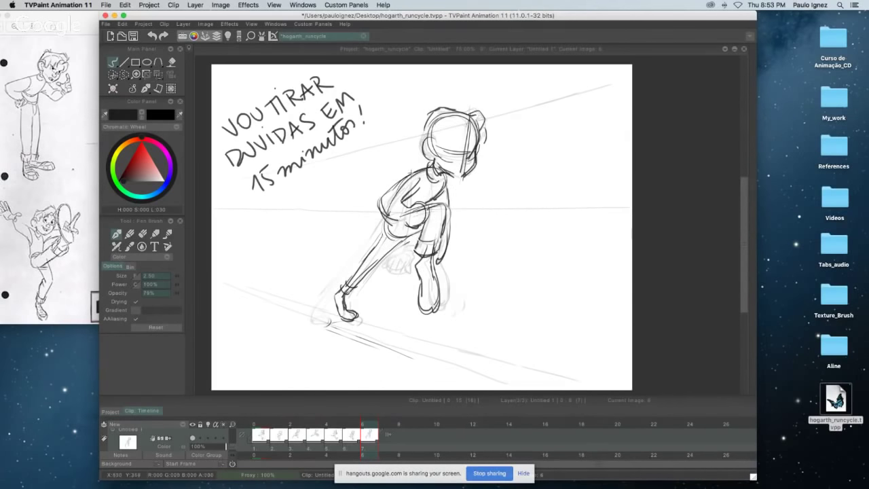
{"action": "key", "text": "Left"}
{"action": "key", "text": "Right"}
- Redraw the near hand as a round fist over the raised thigh and mark its finger lines
{"action": "mouse_move", "coordinate": [419, 205]}
{"action": "left_mouse_down"}
{"action": "mouse_move", "coordinate": [412, 206]}
{"action": "mouse_move", "coordinate": [422, 224]}
{"action": "mouse_move", "coordinate": [429, 213]}
{"action": "mouse_move", "coordinate": [415, 225]}
{"action": "mouse_move", "coordinate": [429, 225]}
{"action": "mouse_move", "coordinate": [424, 214]}
{"action": "mouse_move", "coordinate": [427, 223]}
{"action": "left_mouse_up"}
{"action": "key", "text": "ctrl+z"}
{"action": "key", "text": "super+z"}
{"action": "key", "text": "super+z"}
{"action": "key", "text": "super+z"}
{"action": "key", "text": "super+z"}
{"action": "key", "text": "super+z"}
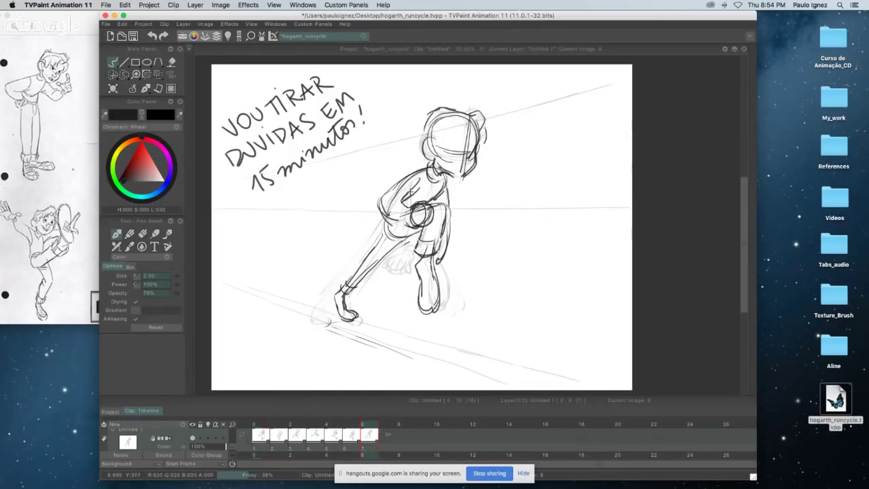
{"action": "key", "text": "Left"}
{"action": "key", "text": "Right"}
{"action": "left_click_drag", "start_coordinate": [411, 206], "coordinate": [405, 223]}
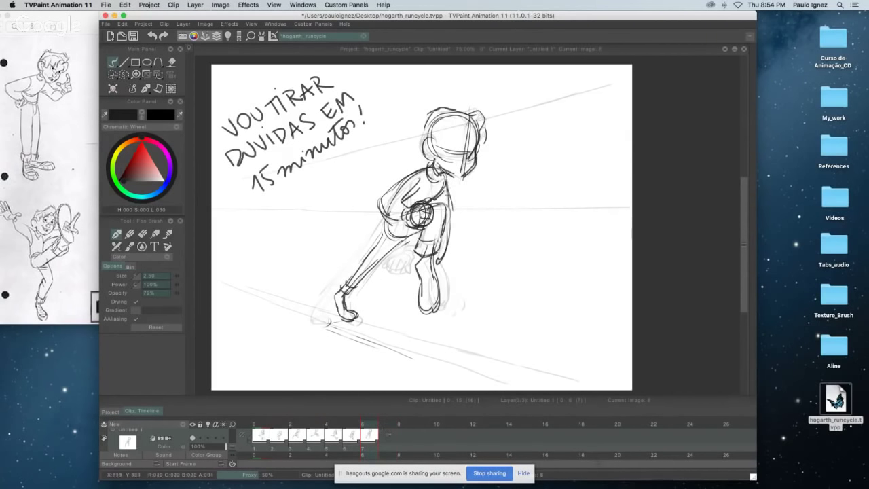
- Draw the far arm's outer contour from the chest down past the front cuff, checking against the DOWN pose
{"action": "left_click_drag", "start_coordinate": [449, 193], "coordinate": [451, 252]}
{"action": "mouse_move", "coordinate": [450, 198]}
{"action": "left_mouse_down"}
{"action": "mouse_move", "coordinate": [456, 221]}
{"action": "mouse_move", "coordinate": [447, 262]}
{"action": "left_mouse_up"}
{"action": "key", "text": "Left"}
{"action": "key", "text": "Right"}
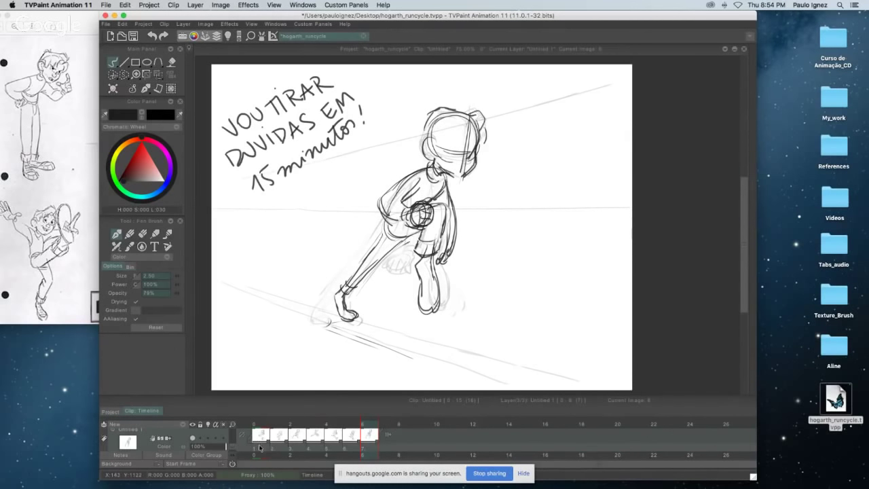
- Find the airborne pose at frame 3 in the timeline and copy its image
{"action": "left_click", "coordinate": [279, 448]}
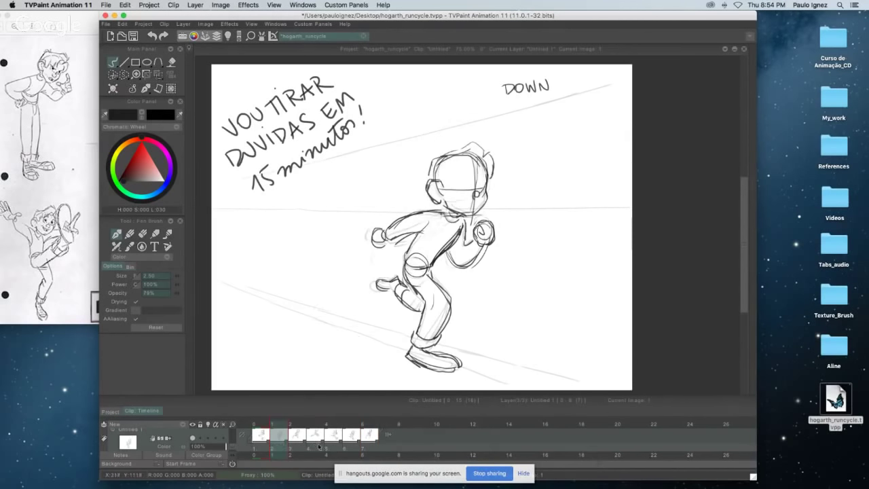
{"action": "left_click", "coordinate": [317, 446]}
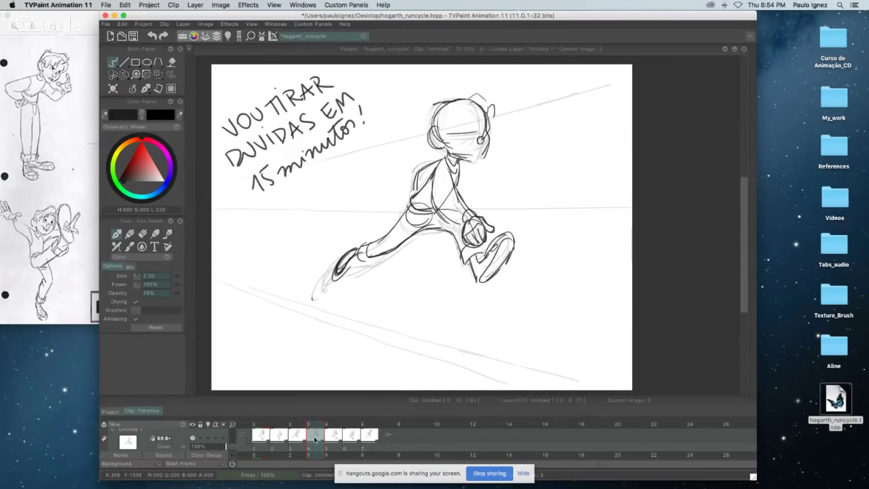
{"action": "right_click", "coordinate": [314, 439]}
{"action": "left_click", "coordinate": [345, 416]}
{"action": "key", "text": "Right"}
{"action": "key", "text": "Left"}
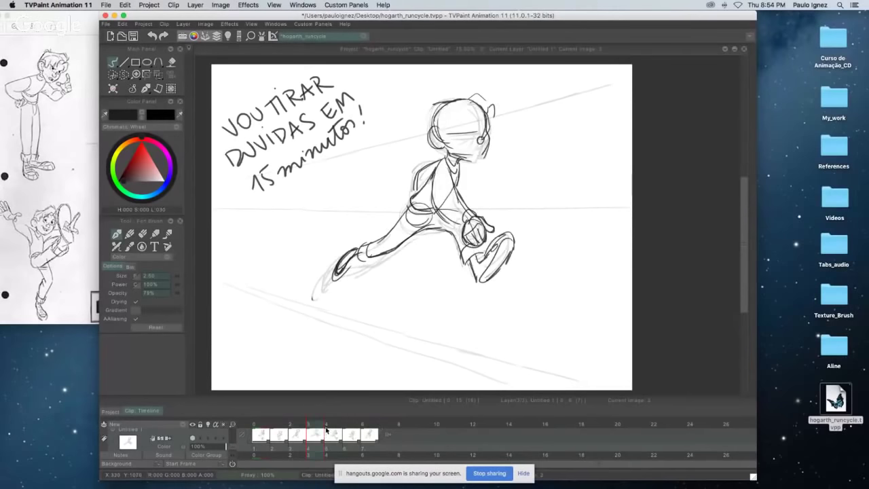
- Paste the copied airborne pose as frame 7 and flip between it and the push-off pose at frame 6
{"action": "left_click", "coordinate": [380, 433]}
{"action": "right_click", "coordinate": [385, 441]}
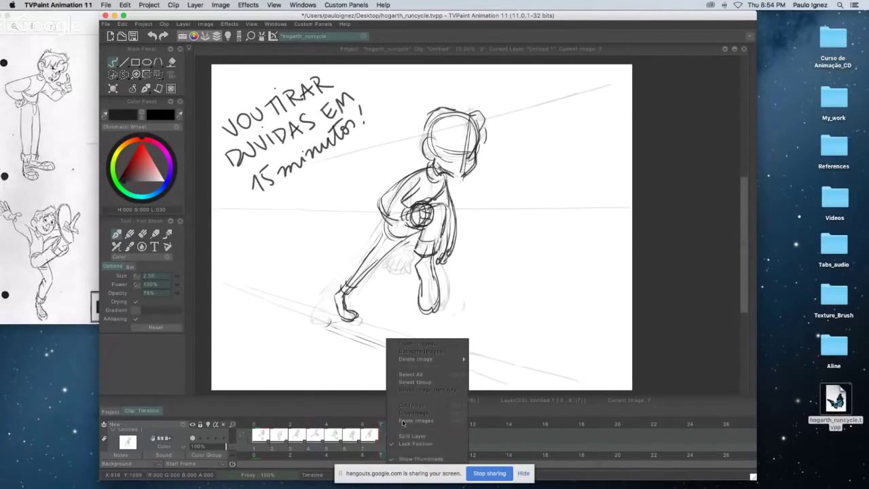
{"action": "left_click", "coordinate": [403, 421]}
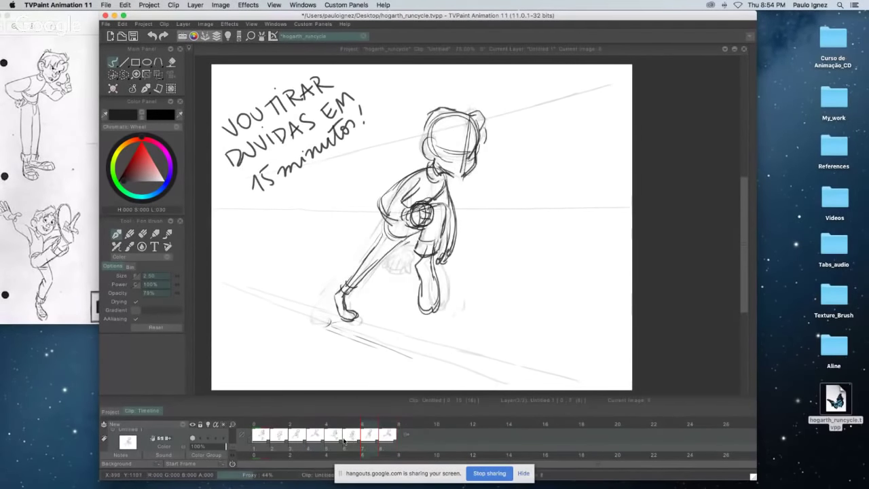
{"action": "key", "text": "Right"}
{"action": "key", "text": "Left"}
{"action": "key", "text": "Right"}
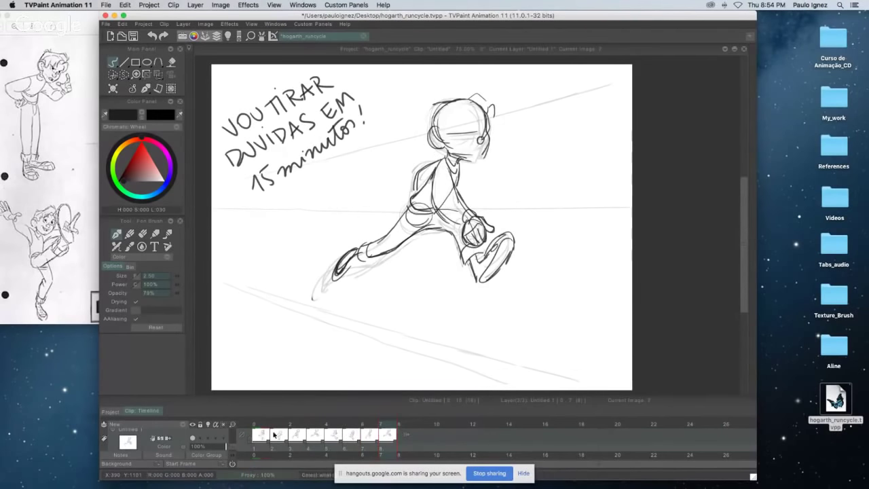
- Copy the CONTACT 1 image from frame 0 and paste it as frame 8 at the end of the cycle
{"action": "left_click", "coordinate": [259, 445]}
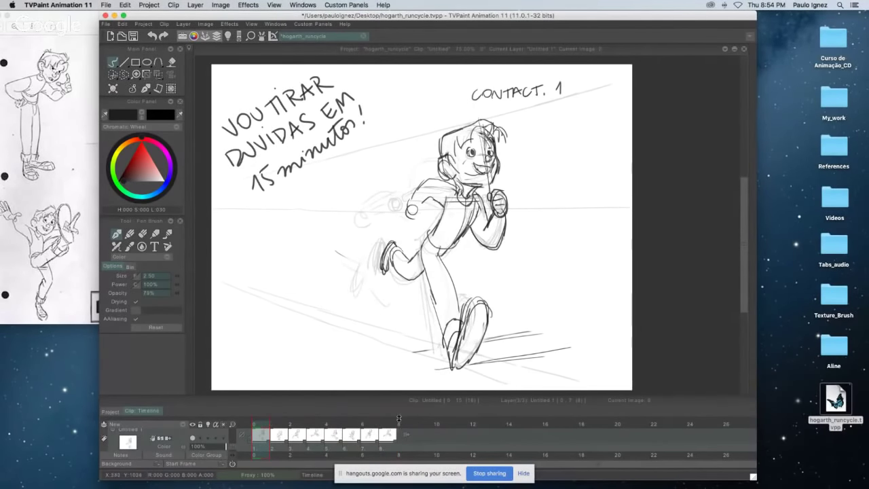
{"action": "key", "text": "Return"}
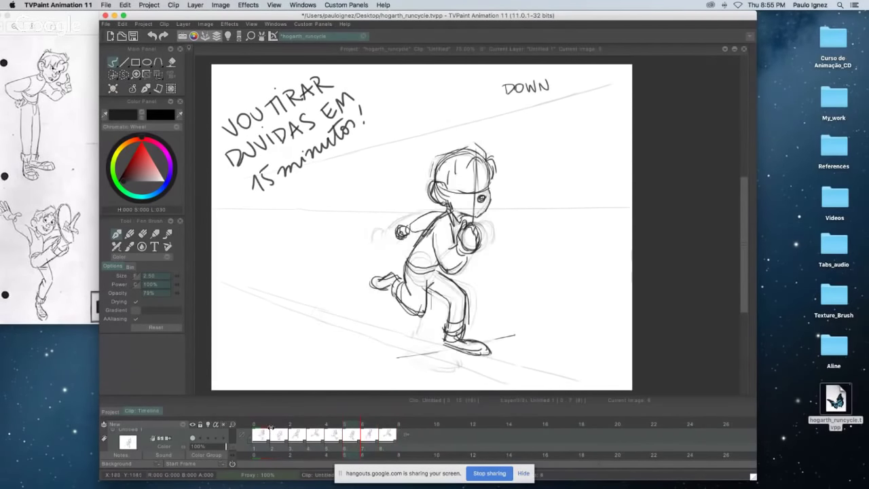
{"action": "left_click", "coordinate": [257, 424]}
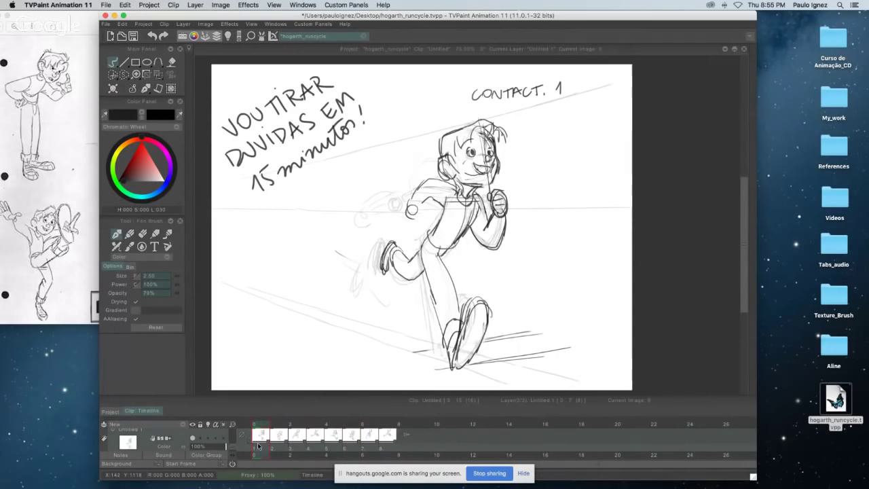
{"action": "left_click", "coordinate": [278, 447]}
{"action": "left_click", "coordinate": [260, 449]}
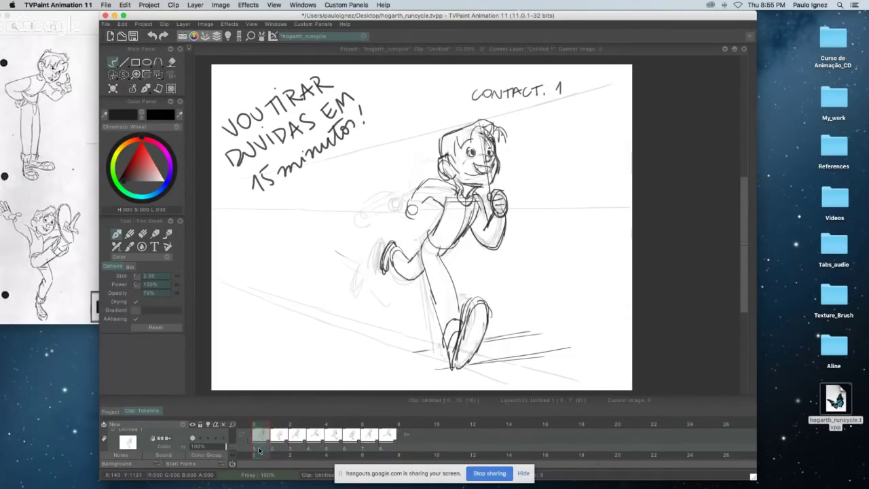
{"action": "left_click", "coordinate": [403, 423]}
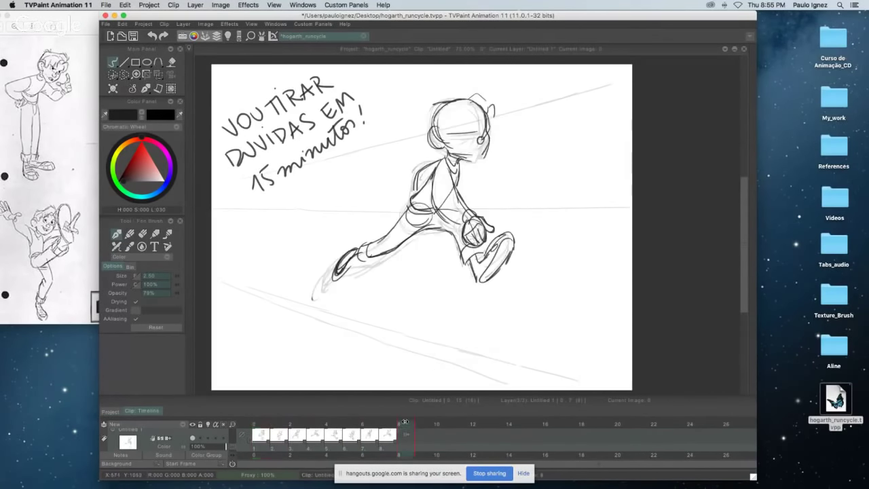
{"action": "key", "text": "super+v"}
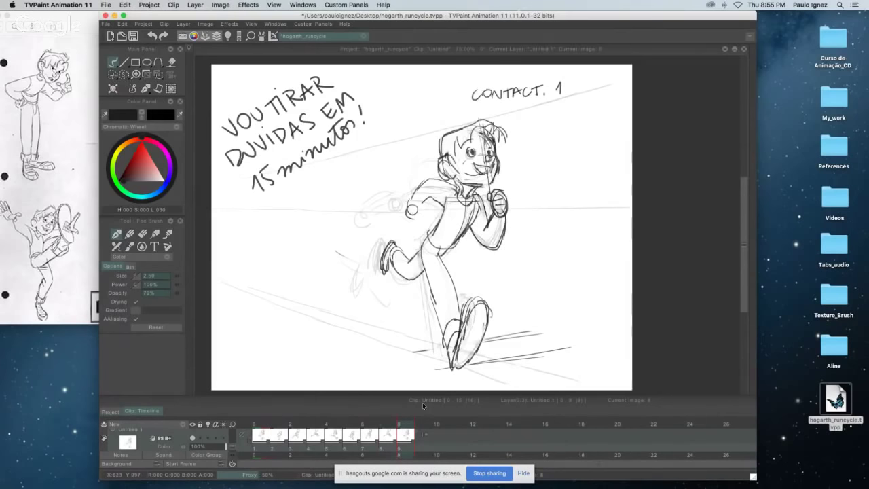
- Flip through the neighbouring poses and erase frame 7's torso, arms and legs down to a faint guide, keeping the head
{"action": "key", "text": "Left"}
{"action": "key", "text": "Left"}
{"action": "key", "text": "Left"}
{"action": "key", "text": "Right"}
{"action": "key", "text": "Right"}
{"action": "key", "text": "Right"}
{"action": "key", "text": "Left"}
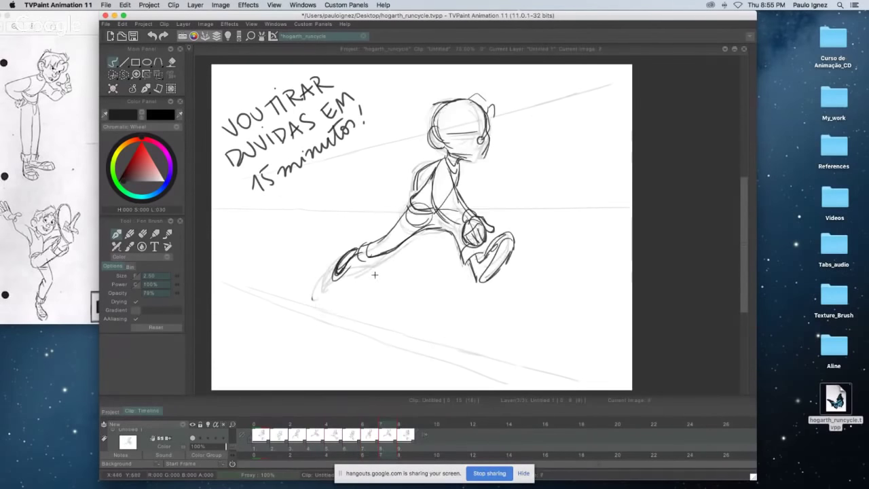
{"action": "left_click", "coordinate": [142, 234]}
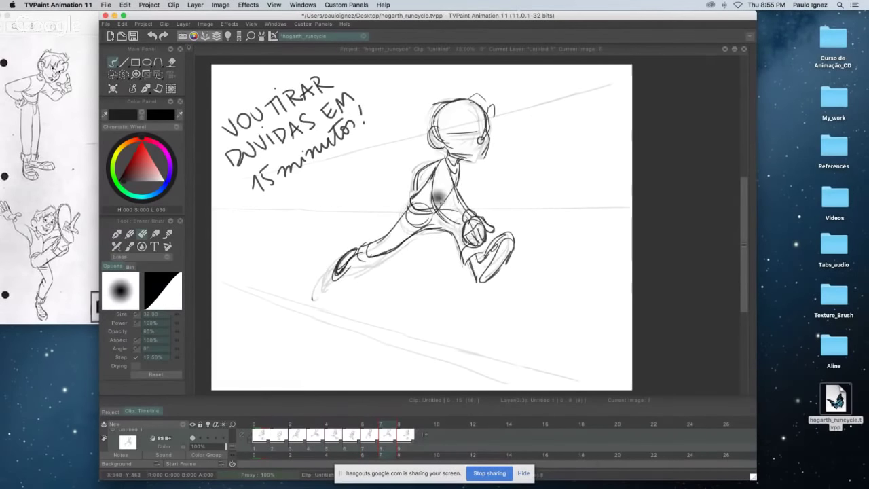
{"action": "mouse_move", "coordinate": [437, 180]}
{"action": "left_mouse_down"}
{"action": "mouse_move", "coordinate": [474, 262]}
{"action": "mouse_move", "coordinate": [520, 241]}
{"action": "mouse_move", "coordinate": [445, 221]}
{"action": "mouse_move", "coordinate": [442, 240]}
{"action": "mouse_move", "coordinate": [456, 217]}
{"action": "mouse_move", "coordinate": [449, 183]}
{"action": "mouse_move", "coordinate": [501, 290]}
{"action": "left_mouse_up"}
{"action": "key", "text": "Left"}
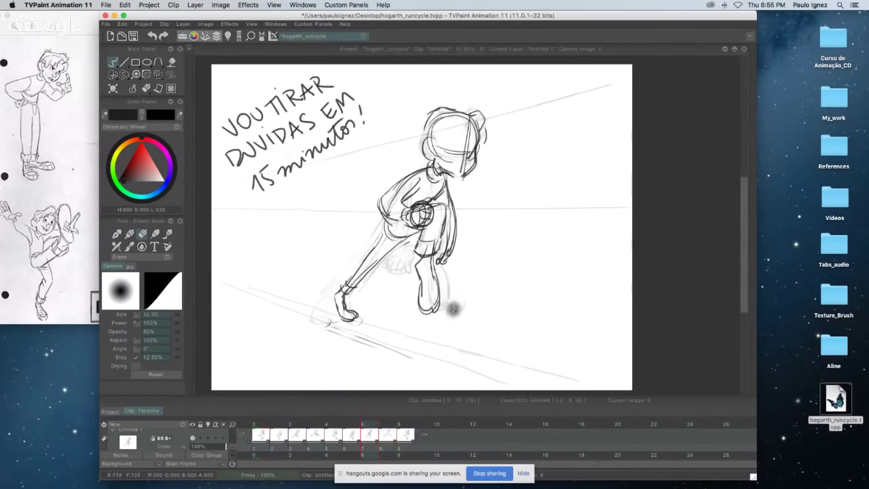
{"action": "key", "text": "Right"}
{"action": "mouse_move", "coordinate": [421, 231]}
{"action": "left_mouse_down"}
{"action": "mouse_move", "coordinate": [361, 241]}
{"action": "mouse_move", "coordinate": [414, 230]}
{"action": "mouse_move", "coordinate": [406, 198]}
{"action": "mouse_move", "coordinate": [417, 205]}
{"action": "mouse_move", "coordinate": [447, 201]}
{"action": "mouse_move", "coordinate": [460, 179]}
{"action": "mouse_move", "coordinate": [504, 256]}
{"action": "mouse_move", "coordinate": [457, 244]}
{"action": "left_mouse_up"}
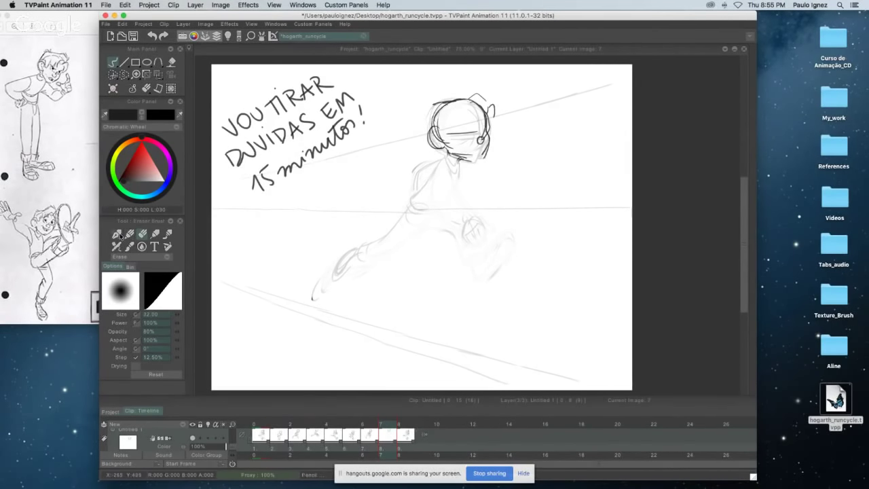
- With the pen brush ready, compare the push-off, airborne and contact poses at frames 6, 7 and 8 before redrawing
{"action": "left_click", "coordinate": [116, 233]}
{"action": "key", "text": "Right"}
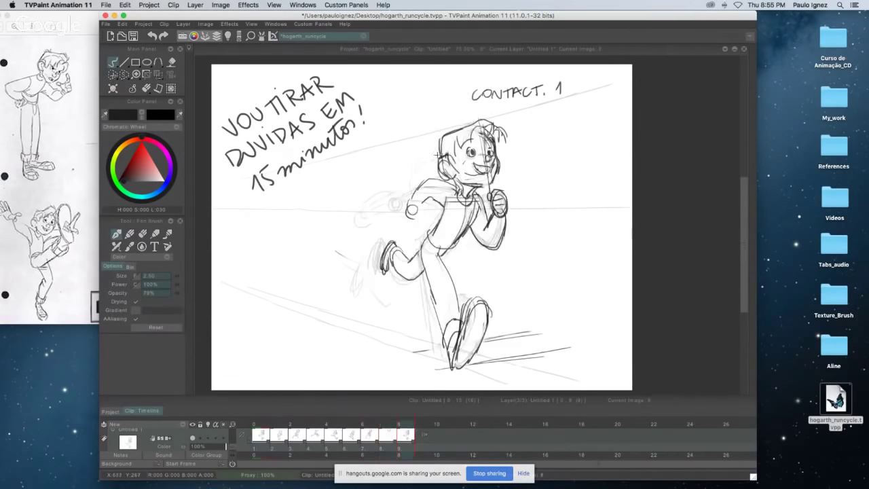
{"action": "key", "text": "Left"}
{"action": "key", "text": "Left"}
{"action": "key", "text": "Right"}
{"action": "key", "text": "Left"}
{"action": "key", "text": "Right"}
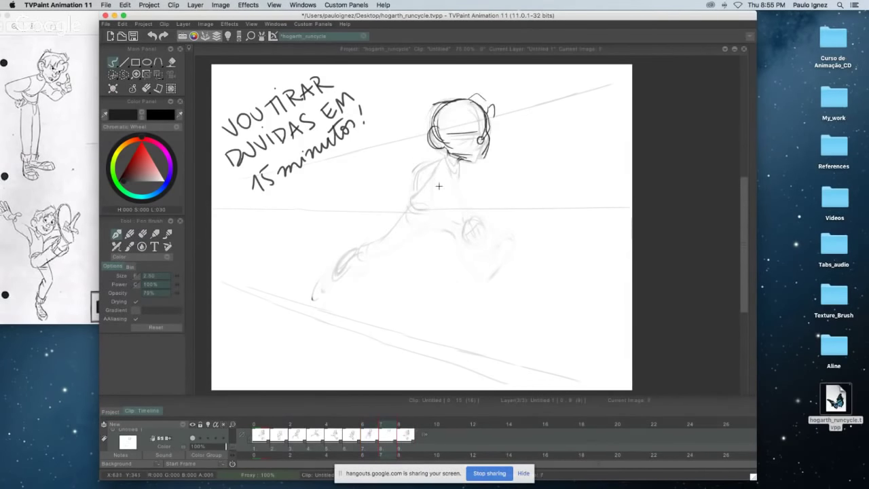
{"action": "key", "text": "Left"}
{"action": "key", "text": "Right"}
{"action": "key", "text": "Right"}
{"action": "key", "text": "Left"}
{"action": "key", "text": "Left"}
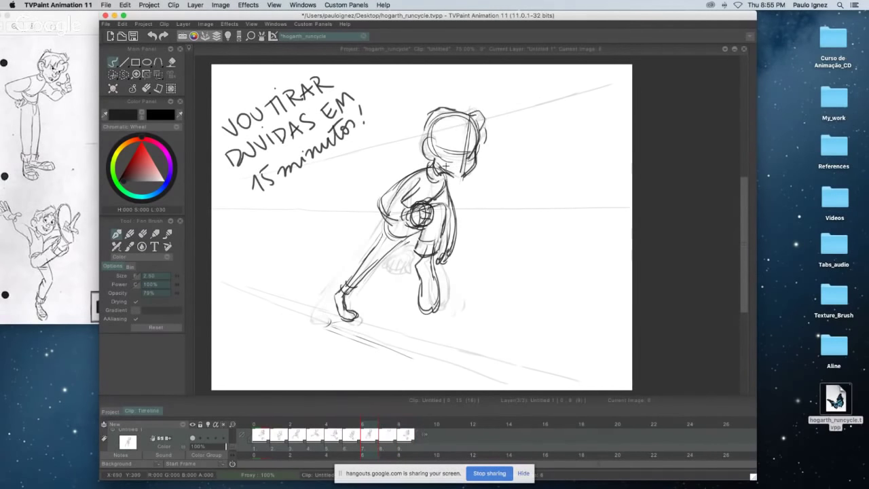
{"action": "key", "text": "Left"}
{"action": "key", "text": "Right"}
{"action": "key", "text": "Right"}
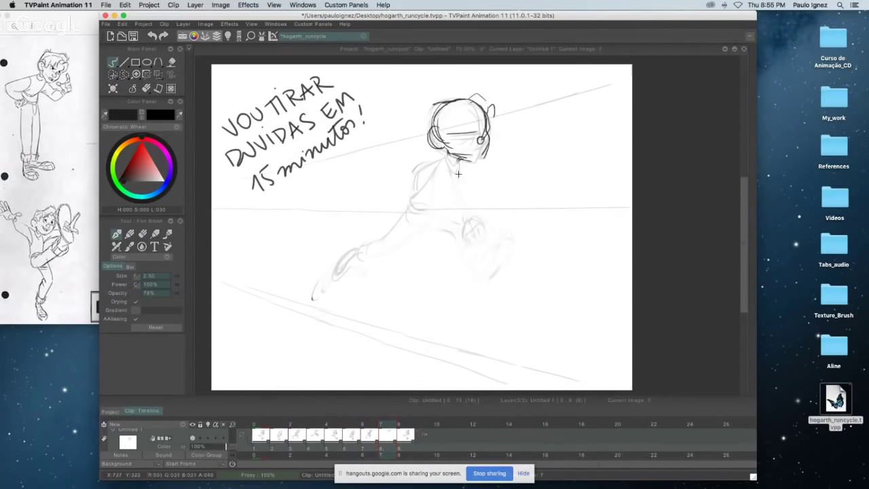
- Draw the trailing arm's outer line on frame 7 from behind the shoulder down toward the elbow, replacing the first attempt
{"action": "key", "text": "Left"}
{"action": "key", "text": "Right"}
{"action": "left_click_drag", "start_coordinate": [414, 164], "coordinate": [413, 186]}
{"action": "key", "text": "Left"}
{"action": "key", "text": "Right"}
{"action": "key", "text": "ctrl+z"}
{"action": "left_click_drag", "start_coordinate": [412, 162], "coordinate": [399, 192]}
- Turn on the light table and draw the trailing arm's bent forearm, ending in a small round fist
{"action": "left_click", "coordinate": [208, 438]}
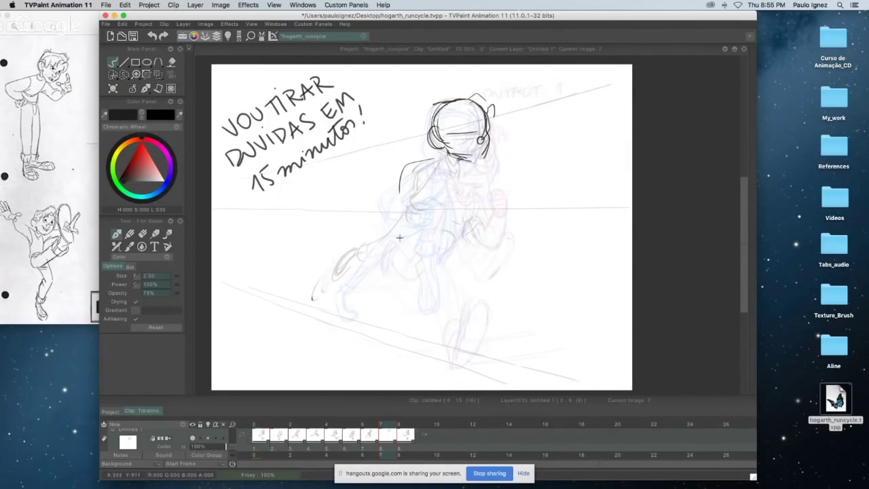
{"action": "key", "text": "Left"}
{"action": "key", "text": "Right"}
{"action": "key", "text": "Right"}
{"action": "key", "text": "Left"}
{"action": "key", "text": "Left"}
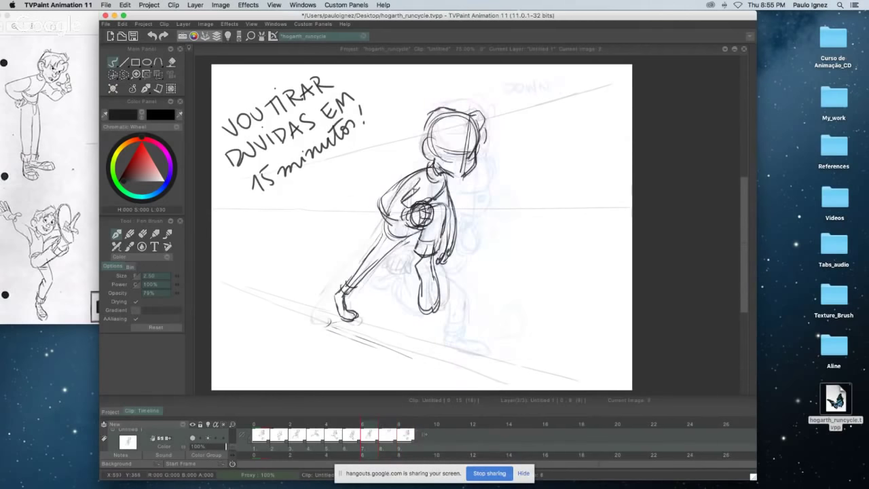
{"action": "key", "text": "Right"}
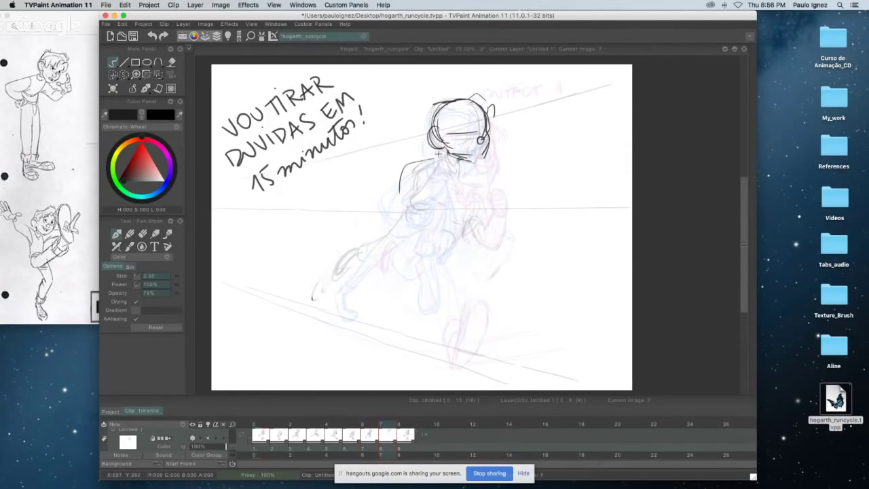
{"action": "mouse_move", "coordinate": [433, 154]}
{"action": "left_mouse_down"}
{"action": "mouse_move", "coordinate": [396, 161]}
{"action": "mouse_move", "coordinate": [391, 185]}
{"action": "mouse_move", "coordinate": [406, 184]}
{"action": "mouse_move", "coordinate": [392, 204]}
{"action": "left_mouse_up"}
{"action": "key", "text": "Left"}
{"action": "key", "text": "Right"}
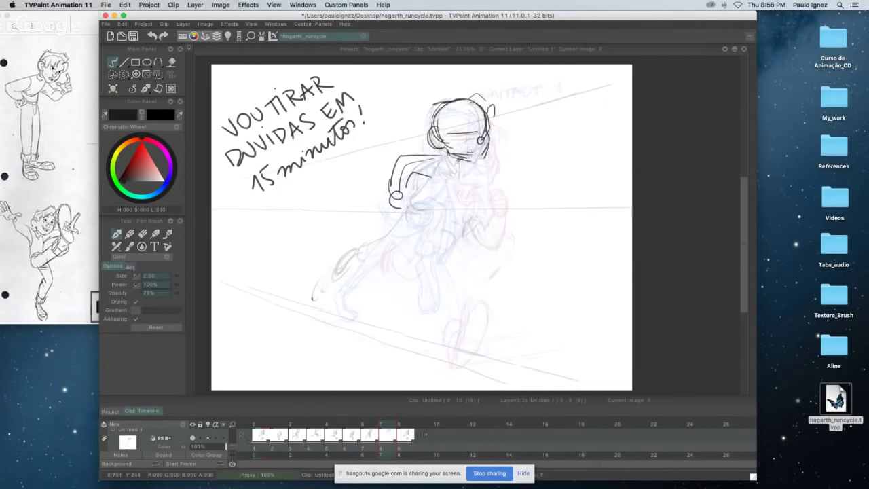
- Check the trailing arm against the poses at frames 6 and 8, and turn off the light table
{"action": "key", "text": "Left"}
{"action": "key", "text": "Right"}
{"action": "key", "text": "Right"}
{"action": "key", "text": "Left"}
{"action": "key", "text": "Right"}
{"action": "key", "text": "Left"}
{"action": "left_click", "coordinate": [207, 437]}
- Draw the torso on frame 7 with a chest line from the neck slanting back to the waist, undoing stray strokes
{"action": "key", "text": "Left"}
{"action": "key", "text": "Right"}
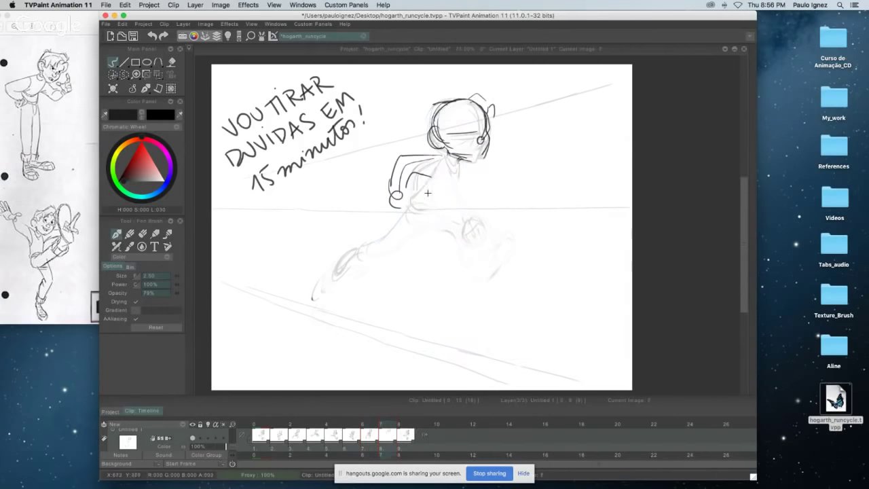
{"action": "key", "text": "Left"}
{"action": "key", "text": "Right"}
{"action": "mouse_move", "coordinate": [436, 164]}
{"action": "left_mouse_down"}
{"action": "mouse_move", "coordinate": [413, 197]}
{"action": "mouse_move", "coordinate": [426, 211]}
{"action": "mouse_move", "coordinate": [414, 208]}
{"action": "mouse_move", "coordinate": [438, 210]}
{"action": "left_mouse_up"}
{"action": "key", "text": "super+z"}
{"action": "key", "text": "super+z"}
{"action": "left_click_drag", "start_coordinate": [460, 161], "coordinate": [439, 210]}
{"action": "left_click_drag", "start_coordinate": [458, 165], "coordinate": [426, 215]}
{"action": "key", "text": "super+z"}
{"action": "left_click_drag", "start_coordinate": [460, 163], "coordinate": [430, 219]}
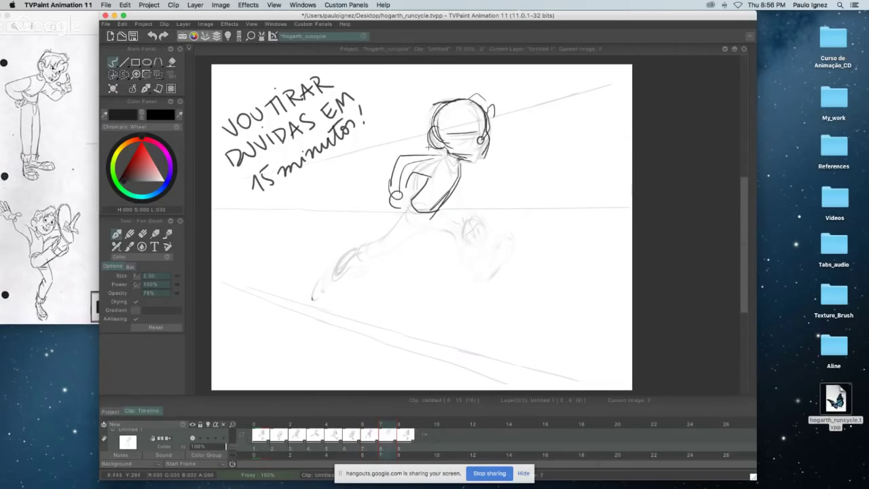
- Draw the leading arm reaching forward from the chest, with both contours and a round hand at its end
{"action": "key", "text": "Right"}
{"action": "key", "text": "Left"}
{"action": "key", "text": "Right"}
{"action": "key", "text": "Left"}
{"action": "key", "text": "Left"}
{"action": "key", "text": "Right"}
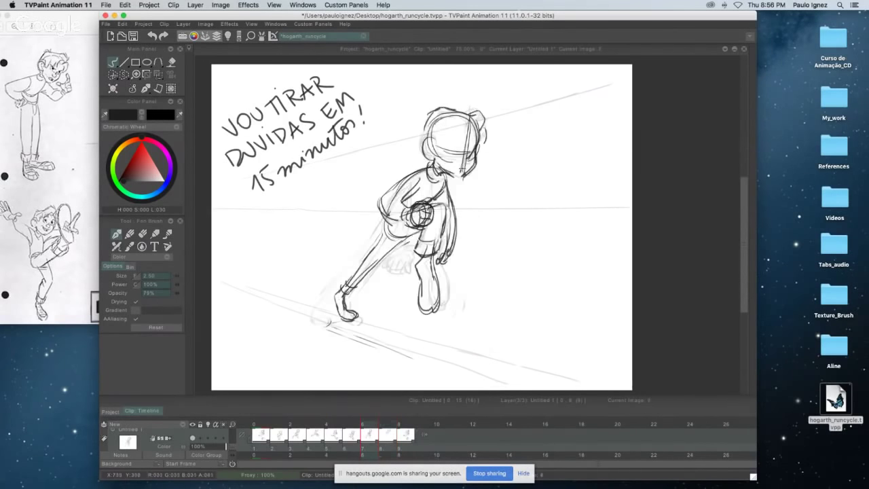
{"action": "left_click_drag", "start_coordinate": [463, 162], "coordinate": [493, 197]}
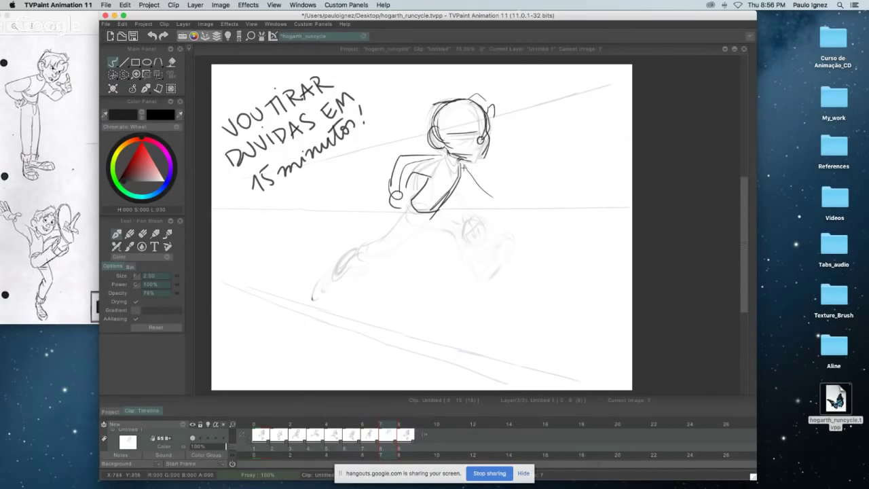
{"action": "left_click_drag", "start_coordinate": [464, 163], "coordinate": [500, 212]}
{"action": "mouse_move", "coordinate": [453, 192]}
{"action": "left_mouse_down"}
{"action": "mouse_move", "coordinate": [479, 221]}
{"action": "mouse_move", "coordinate": [491, 217]}
{"action": "left_mouse_up"}
{"action": "mouse_move", "coordinate": [451, 192]}
{"action": "left_mouse_down"}
{"action": "mouse_move", "coordinate": [490, 217]}
{"action": "mouse_move", "coordinate": [517, 213]}
{"action": "mouse_move", "coordinate": [503, 226]}
{"action": "left_mouse_up"}
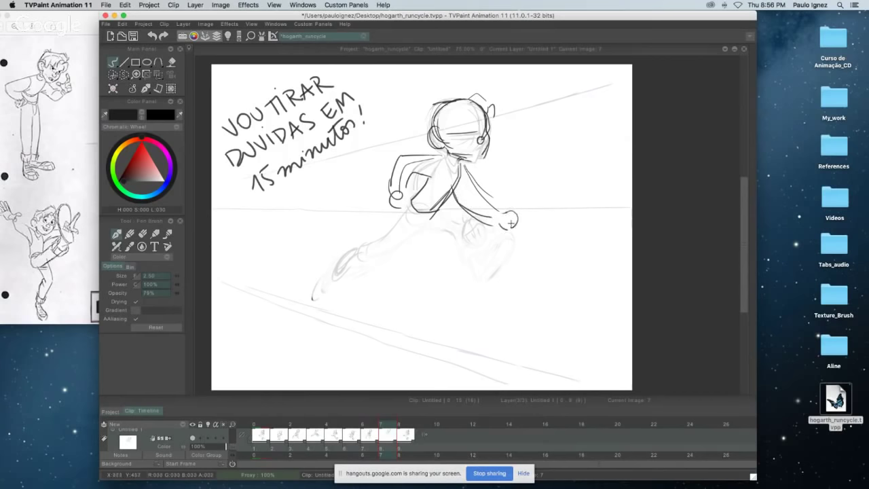
- Flip between frames 6, 7 and 8 to examine the arm swing from push-off through airborne to contact
{"action": "key", "text": "Left"}
{"action": "key", "text": "Right"}
{"action": "key", "text": "Right"}
{"action": "key", "text": "Left"}
{"action": "key", "text": "Left"}
{"action": "key", "text": "Right"}
{"action": "key", "text": "Right"}
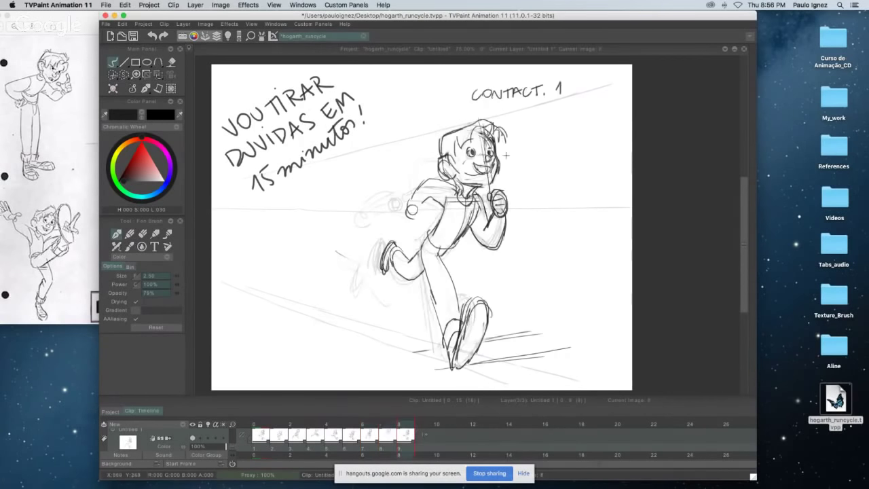
{"action": "key", "text": "Left"}
{"action": "key", "text": "Left"}
{"action": "key", "text": "Right"}
{"action": "key", "text": "Right"}
{"action": "key", "text": "Left"}
{"action": "key", "text": "Right"}
{"action": "key", "text": "Left"}
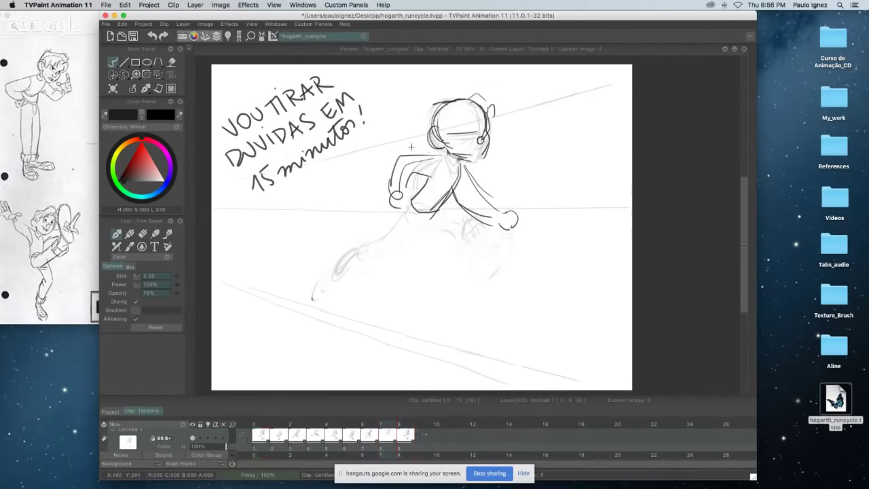
- Redraw the trailing shoulder line up to the neck and add the collar, checking against the push-off pose
{"action": "key", "text": "Left"}
{"action": "key", "text": "Right"}
{"action": "left_click_drag", "start_coordinate": [434, 153], "coordinate": [403, 156]}
{"action": "key", "text": "Left"}
{"action": "key", "text": "Right"}
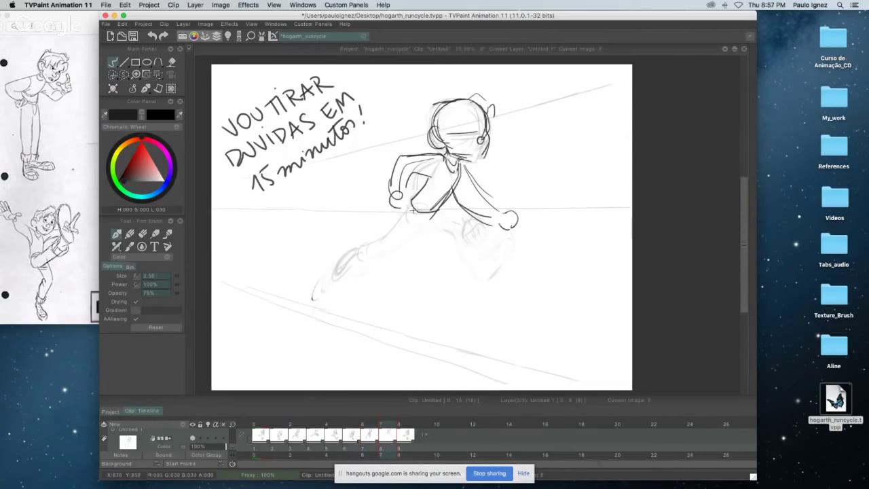
- Draw the curve of the hips below the shirt hem on frame 7, comparing it with the neighbouring poses
{"action": "key", "text": "Left"}
{"action": "key", "text": "Right"}
{"action": "key", "text": "Right"}
{"action": "key", "text": "Left"}
{"action": "key", "text": "Left"}
{"action": "key", "text": "Right"}
{"action": "left_click_drag", "start_coordinate": [409, 207], "coordinate": [417, 229]}
{"action": "key", "text": "Left"}
{"action": "key", "text": "Right"}
{"action": "key", "text": "Left"}
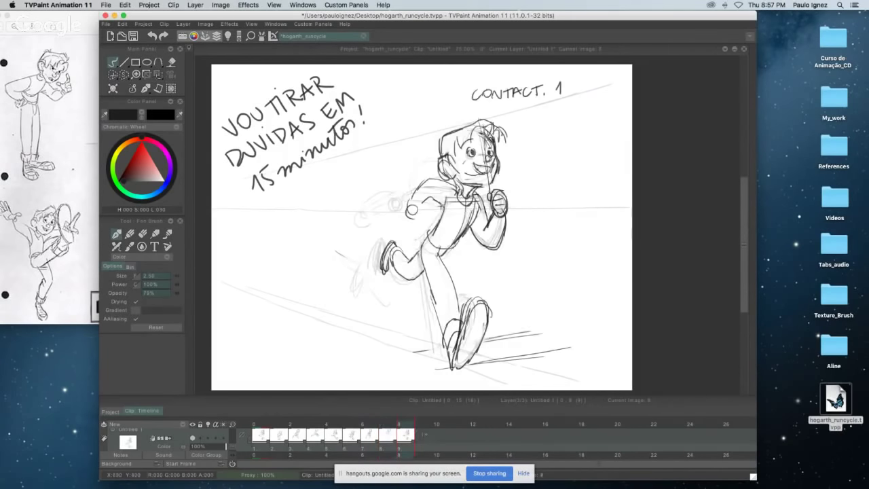
{"action": "key", "text": "Right"}
- Draw the leading leg's bent thigh, shin and shoe outline, checking its placement against frames 6 and 8
{"action": "mouse_move", "coordinate": [427, 213]}
{"action": "left_mouse_down"}
{"action": "mouse_move", "coordinate": [457, 213]}
{"action": "mouse_move", "coordinate": [468, 246]}
{"action": "left_mouse_up"}
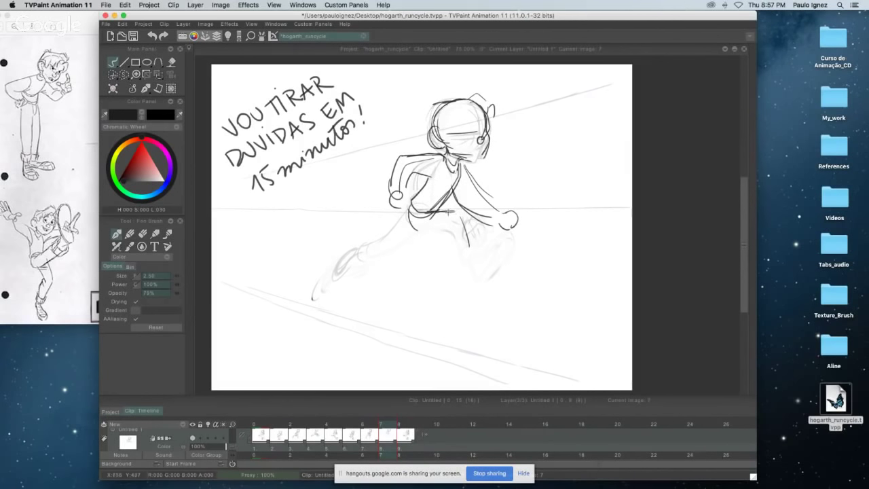
{"action": "mouse_move", "coordinate": [452, 213]}
{"action": "left_mouse_down"}
{"action": "mouse_move", "coordinate": [467, 248]}
{"action": "mouse_move", "coordinate": [446, 246]}
{"action": "mouse_move", "coordinate": [455, 287]}
{"action": "mouse_move", "coordinate": [473, 249]}
{"action": "mouse_move", "coordinate": [486, 238]}
{"action": "mouse_move", "coordinate": [485, 255]}
{"action": "mouse_move", "coordinate": [493, 244]}
{"action": "mouse_move", "coordinate": [463, 279]}
{"action": "left_mouse_up"}
{"action": "key", "text": "Left"}
{"action": "key", "text": "Right"}
{"action": "key", "text": "Left"}
{"action": "key", "text": "Right"}
{"action": "key", "text": "Right"}
{"action": "key", "text": "Left"}
{"action": "key", "text": "Left"}
{"action": "key", "text": "Right"}
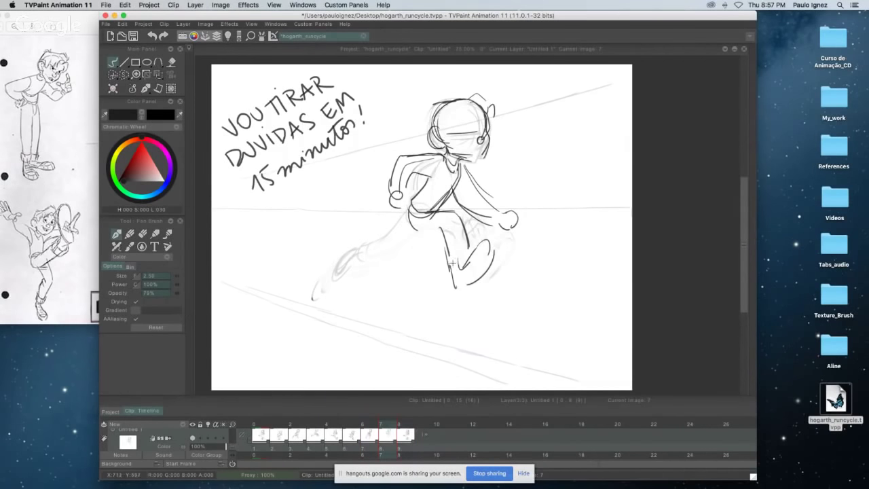
- Add the leading leg's trouser cuff and strengthen the lines of the shin and the underside of the hips
{"action": "mouse_move", "coordinate": [452, 261]}
{"action": "left_mouse_down"}
{"action": "mouse_move", "coordinate": [465, 255]}
{"action": "mouse_move", "coordinate": [467, 241]}
{"action": "left_mouse_up"}
{"action": "mouse_move", "coordinate": [407, 204]}
{"action": "left_mouse_down"}
{"action": "mouse_move", "coordinate": [407, 221]}
{"action": "mouse_move", "coordinate": [419, 230]}
{"action": "mouse_move", "coordinate": [465, 245]}
{"action": "mouse_move", "coordinate": [443, 252]}
{"action": "left_mouse_up"}
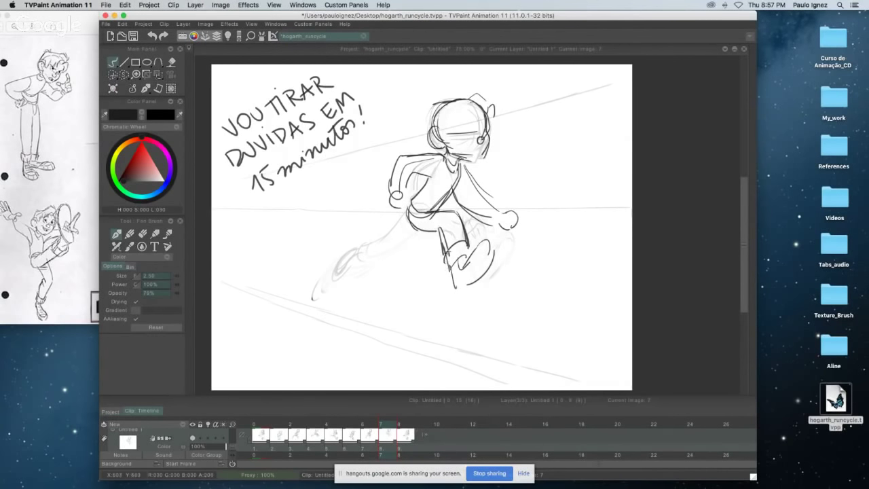
{"action": "key", "text": "Left"}
{"action": "key", "text": "Right"}
{"action": "key", "text": "Left"}
{"action": "key", "text": "Right"}
- Rework the leading shoe by closing its outline from toe to heel and darkening the toe, undoing unwanted strokes
{"action": "key", "text": "super+z"}
{"action": "mouse_move", "coordinate": [445, 264]}
{"action": "left_mouse_down"}
{"action": "mouse_move", "coordinate": [469, 251]}
{"action": "mouse_move", "coordinate": [478, 256]}
{"action": "mouse_move", "coordinate": [462, 263]}
{"action": "mouse_move", "coordinate": [477, 244]}
{"action": "left_mouse_up"}
{"action": "key", "text": "super+z"}
{"action": "key", "text": "super+z"}
{"action": "key", "text": "super+z"}
{"action": "mouse_move", "coordinate": [476, 244]}
{"action": "left_mouse_down"}
{"action": "mouse_move", "coordinate": [492, 265]}
{"action": "mouse_move", "coordinate": [454, 291]}
{"action": "left_mouse_up"}
{"action": "key", "text": "super+z"}
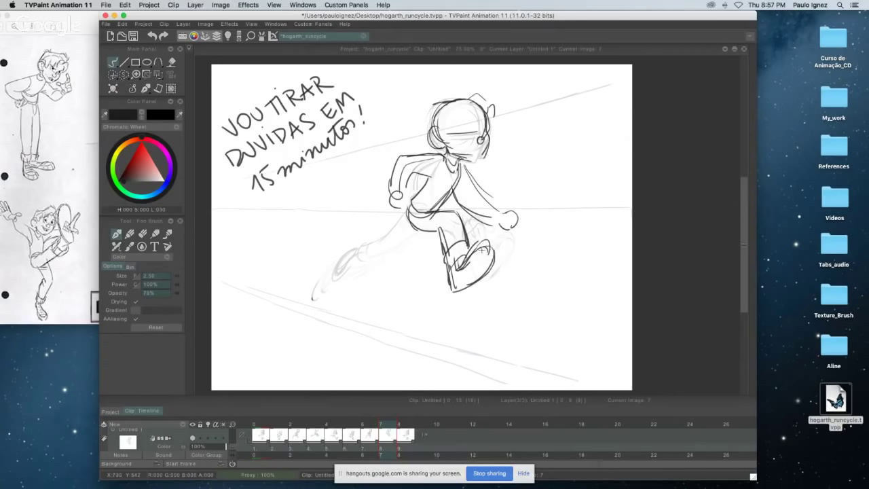
{"action": "mouse_move", "coordinate": [493, 253]}
{"action": "left_mouse_down"}
{"action": "mouse_move", "coordinate": [467, 265]}
{"action": "mouse_move", "coordinate": [450, 291]}
{"action": "mouse_move", "coordinate": [492, 267]}
{"action": "mouse_move", "coordinate": [481, 244]}
{"action": "mouse_move", "coordinate": [494, 249]}
{"action": "left_mouse_up"}
{"action": "left_click_drag", "start_coordinate": [493, 251], "coordinate": [484, 255]}
- Compare frames 6 to 8 and draw the trailing leg's contours on frame 7 from the hips back to the cuff
{"action": "key", "text": "Left"}
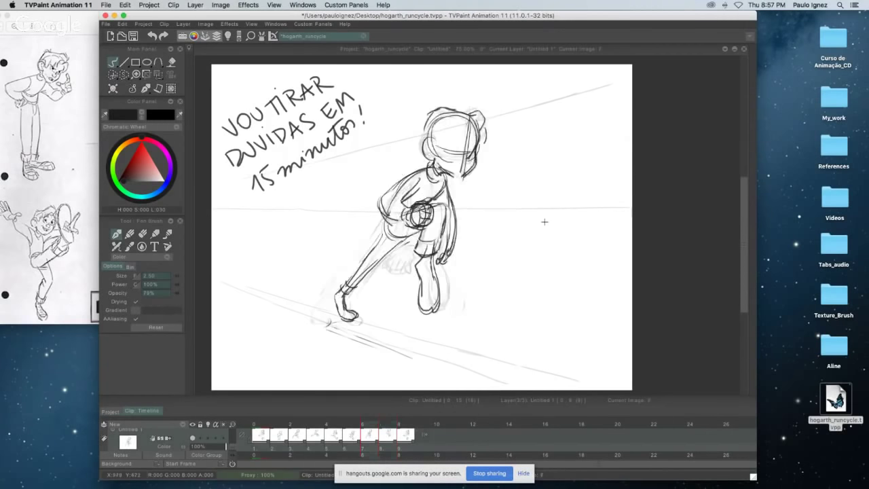
{"action": "key", "text": "Right"}
{"action": "key", "text": "Right"}
{"action": "key", "text": "Left"}
{"action": "key", "text": "Right"}
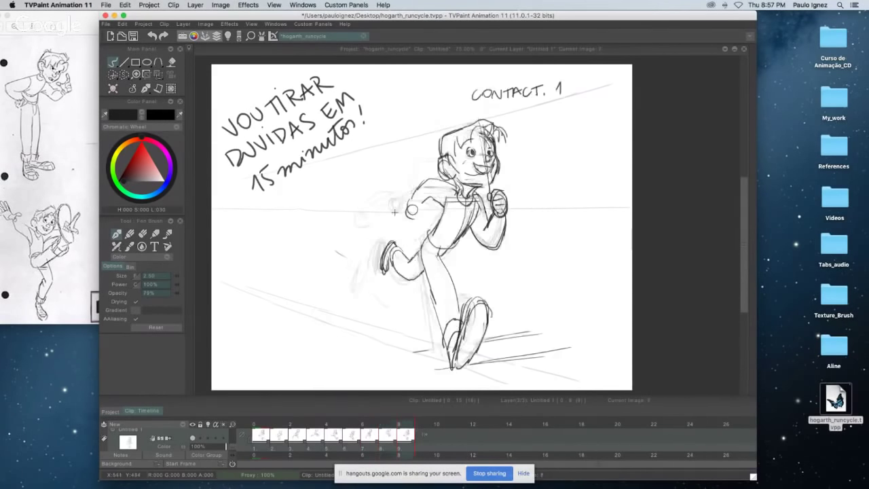
{"action": "key", "text": "Left"}
{"action": "key", "text": "Left"}
{"action": "key", "text": "Right"}
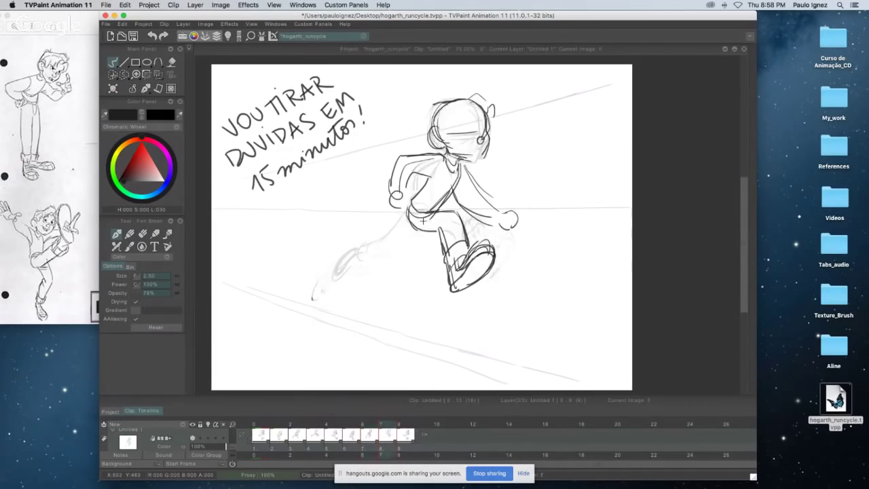
{"action": "left_click_drag", "start_coordinate": [413, 235], "coordinate": [378, 251]}
{"action": "mouse_move", "coordinate": [398, 228]}
{"action": "left_mouse_down"}
{"action": "mouse_move", "coordinate": [350, 257]}
{"action": "mouse_move", "coordinate": [376, 252]}
{"action": "left_mouse_up"}
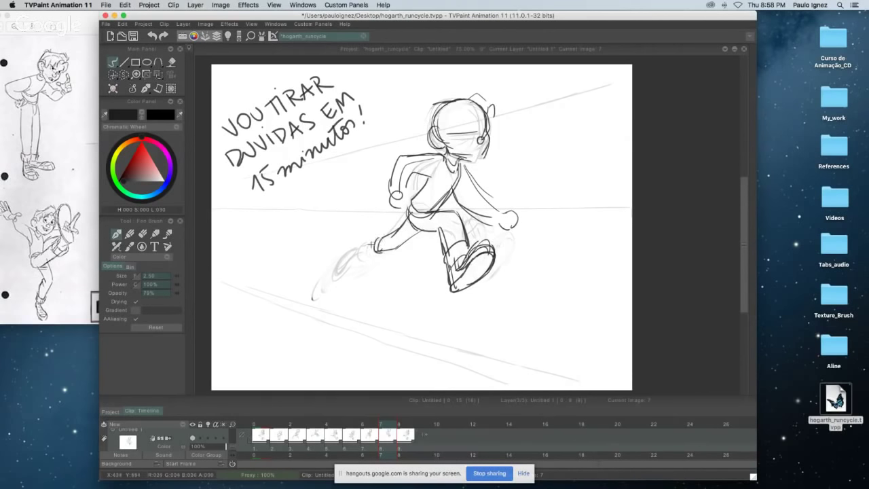
- Draw the trailing shoe's outline behind the cuff on frame 7, checking its placement against frames 6 and 8
{"action": "key", "text": "Left"}
{"action": "key", "text": "Right"}
{"action": "mouse_move", "coordinate": [362, 250]}
{"action": "left_mouse_down"}
{"action": "mouse_move", "coordinate": [353, 268]}
{"action": "mouse_move", "coordinate": [364, 259]}
{"action": "left_mouse_up"}
{"action": "key", "text": "Right"}
{"action": "key", "text": "Left"}
{"action": "key", "text": "Left"}
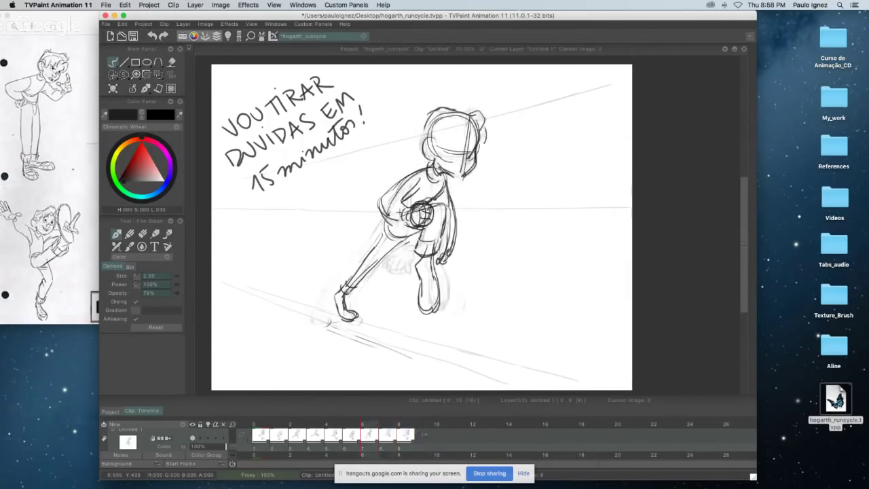
{"action": "key", "text": "Right"}
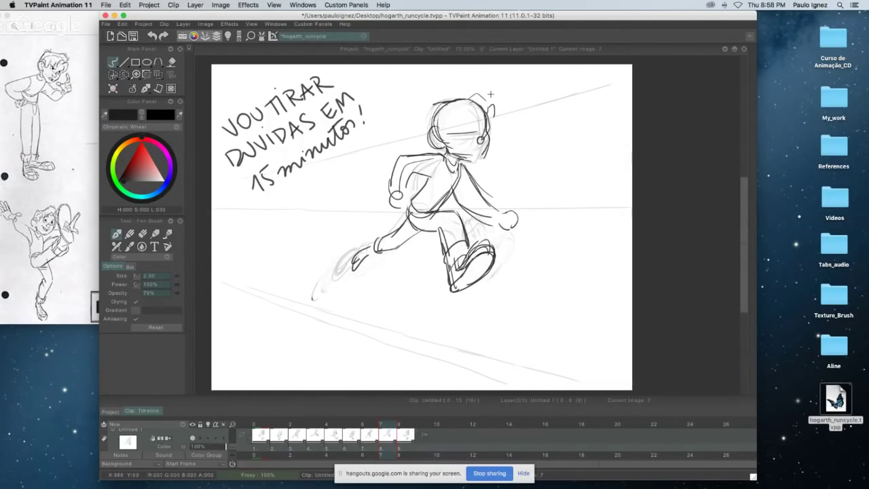
- Compare the head and torso placement on frame 7 with the poses on frames 6 and 8
{"action": "left_click_drag", "start_coordinate": [430, 111], "coordinate": [456, 99]}
{"action": "mouse_move", "coordinate": [427, 180]}
{"action": "left_mouse_down"}
{"action": "mouse_move", "coordinate": [412, 202]}
{"action": "mouse_move", "coordinate": [420, 209]}
{"action": "left_mouse_up"}
{"action": "key", "text": "Left"}
{"action": "key", "text": "Right"}
{"action": "key", "text": "Right"}
{"action": "key", "text": "Left"}
{"action": "key", "text": "Left"}
{"action": "key", "text": "Right"}
{"action": "key", "text": "Left"}
{"action": "key", "text": "Right"}
{"action": "key", "text": "Right"}
{"action": "key", "text": "Left"}
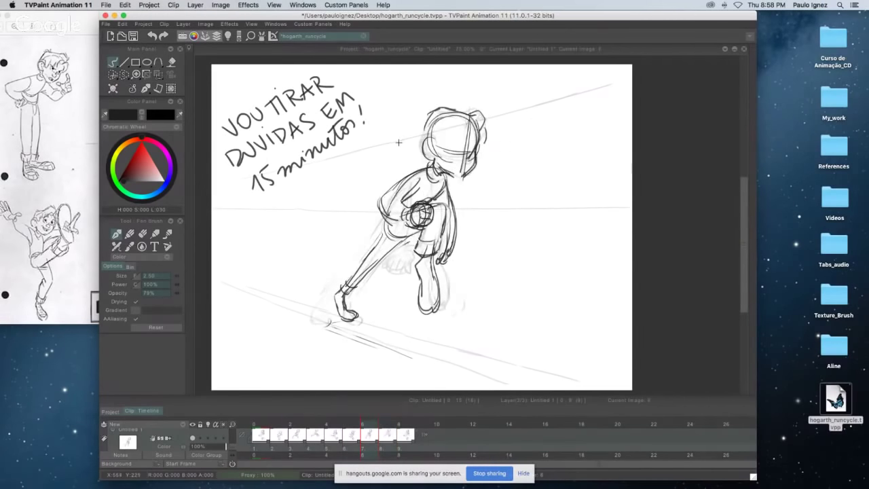
- Rework the outer contour of the bent rear arm on frame 6, comparing with neighbouring frames and undoing unwanted strokes
{"action": "key", "text": "Left"}
{"action": "key", "text": "Right"}
{"action": "key", "text": "Right"}
{"action": "key", "text": "Left"}
{"action": "key", "text": "Left"}
{"action": "key", "text": "Right"}
{"action": "left_click_drag", "start_coordinate": [396, 185], "coordinate": [391, 220]}
{"action": "key", "text": "super+z"}
{"action": "left_click_drag", "start_coordinate": [396, 187], "coordinate": [398, 219]}
{"action": "key", "text": "super+z"}
{"action": "left_click_drag", "start_coordinate": [392, 184], "coordinate": [430, 168]}
{"action": "key", "text": "super+z"}
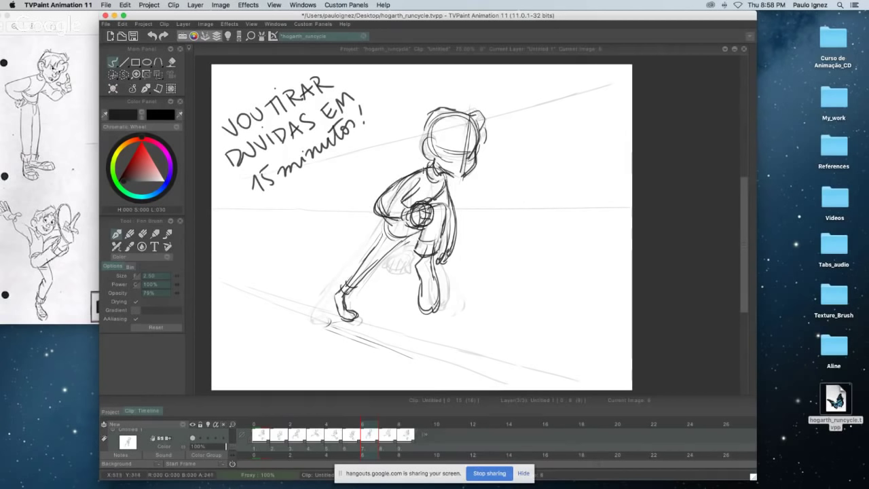
- Draw the rear arm's shoulder line, bent forearm and clenched fist on frame 7, using frame 6 as reference
{"action": "key", "text": "Right"}
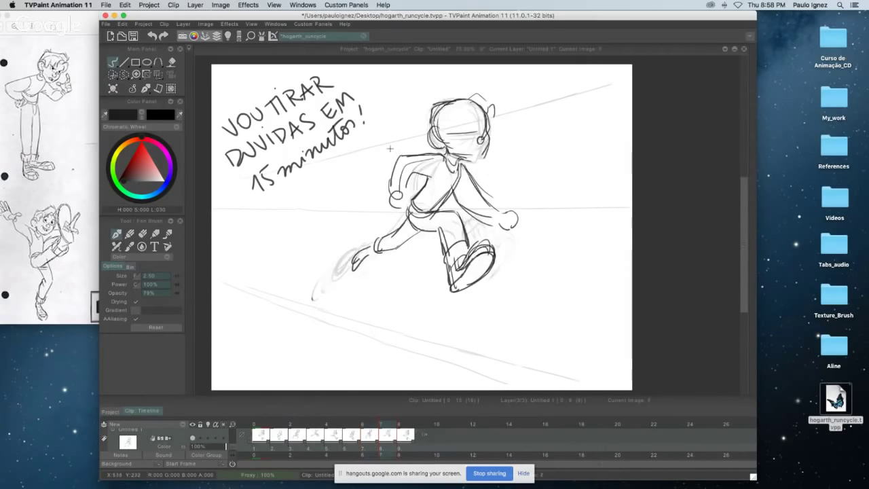
{"action": "key", "text": "Left"}
{"action": "key", "text": "Right"}
{"action": "left_click_drag", "start_coordinate": [431, 154], "coordinate": [407, 153]}
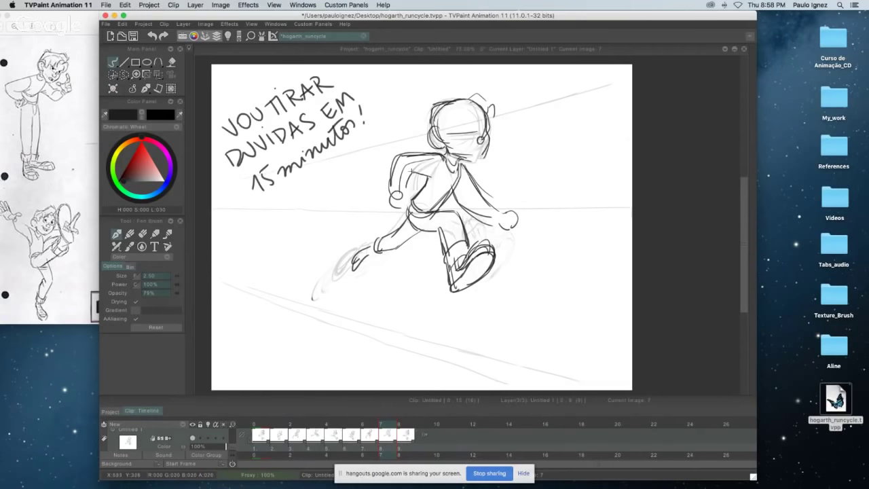
{"action": "mouse_move", "coordinate": [389, 168]}
{"action": "left_mouse_down"}
{"action": "mouse_move", "coordinate": [384, 192]}
{"action": "mouse_move", "coordinate": [402, 199]}
{"action": "left_mouse_up"}
{"action": "mouse_move", "coordinate": [399, 199]}
{"action": "left_mouse_down"}
{"action": "mouse_move", "coordinate": [384, 190]}
{"action": "mouse_move", "coordinate": [387, 205]}
{"action": "mouse_move", "coordinate": [384, 188]}
{"action": "left_mouse_up"}
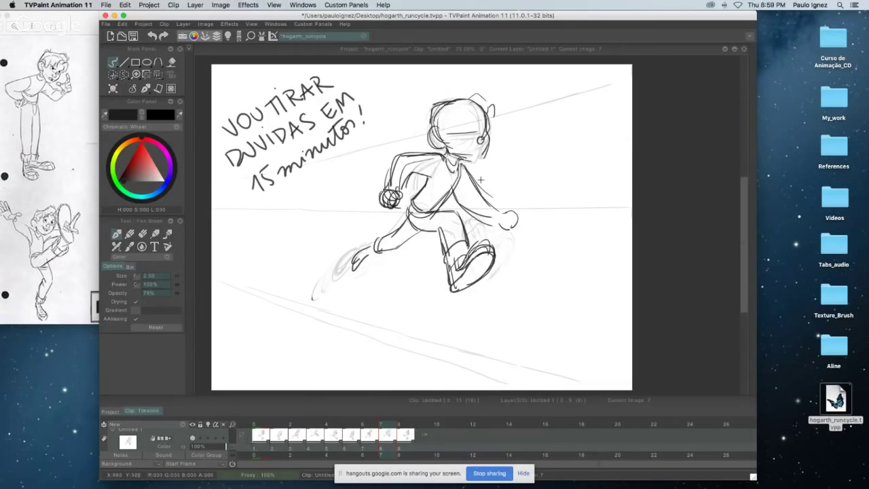
- Compare the airborne pose on frame 7 with frame 6 and the contact pose on frame 8
{"action": "key", "text": "Left"}
{"action": "key", "text": "Right"}
{"action": "key", "text": "Right"}
{"action": "key", "text": "Left"}
{"action": "key", "text": "Right"}
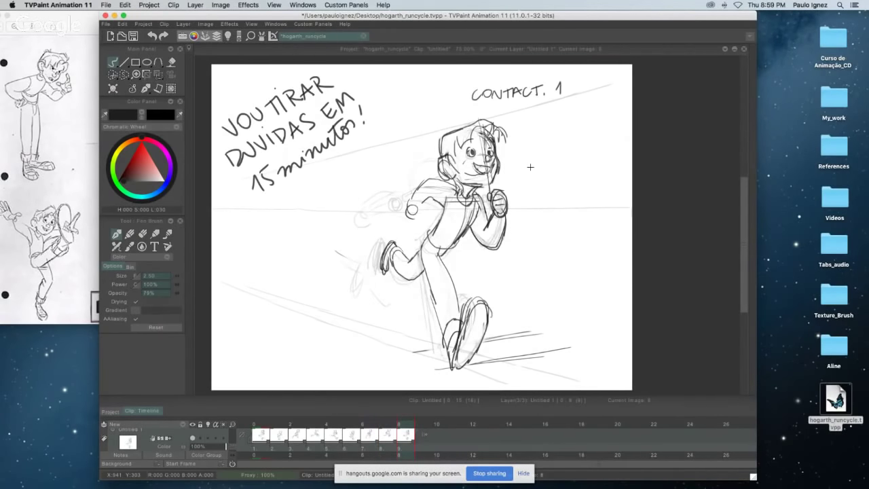
{"action": "key", "text": "Left"}
{"action": "key", "text": "Right"}
{"action": "key", "text": "Left"}
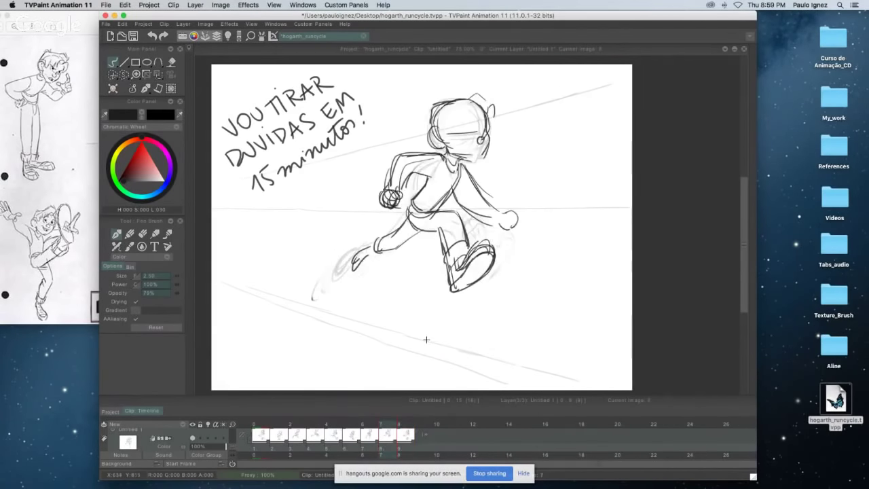
{"action": "key", "text": "Right"}
{"action": "key", "text": "Left"}
{"action": "key", "text": "Right"}
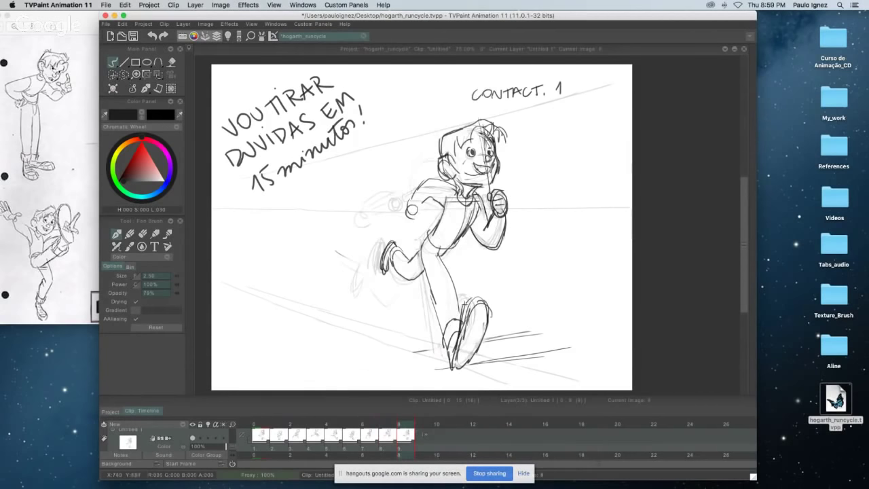
{"action": "key", "text": "Left"}
{"action": "key", "text": "Right"}
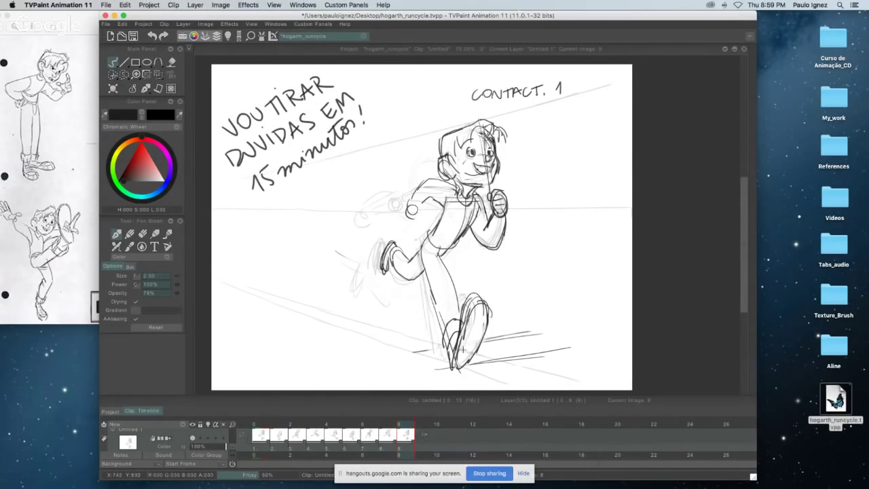
- Redraw the leading shoe's sole and toe contours on the contact pose at frame 8, checking it against frame 7
{"action": "mouse_move", "coordinate": [467, 330]}
{"action": "left_mouse_down"}
{"action": "mouse_move", "coordinate": [463, 377]}
{"action": "mouse_move", "coordinate": [469, 340]}
{"action": "left_mouse_up"}
{"action": "left_click_drag", "start_coordinate": [478, 307], "coordinate": [475, 367]}
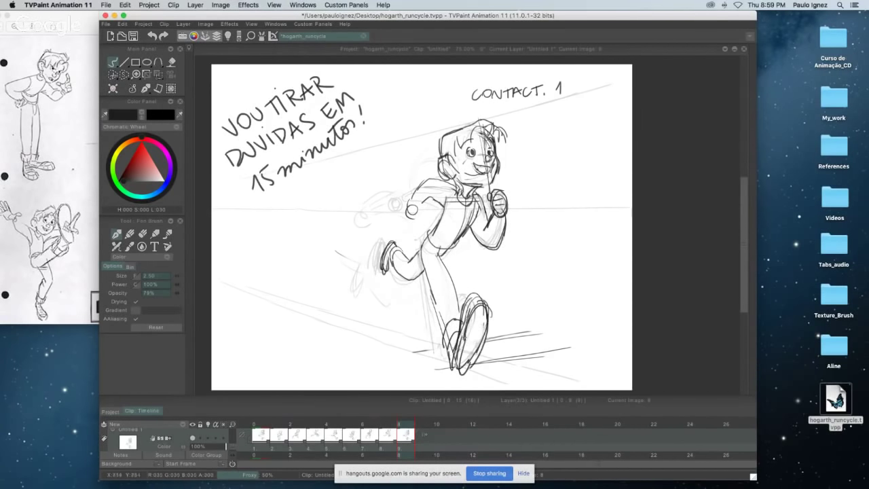
{"action": "mouse_move", "coordinate": [480, 303]}
{"action": "left_mouse_down"}
{"action": "mouse_move", "coordinate": [460, 329]}
{"action": "mouse_move", "coordinate": [479, 312]}
{"action": "left_mouse_up"}
{"action": "key", "text": "Left"}
{"action": "key", "text": "Right"}
{"action": "left_click_drag", "start_coordinate": [466, 308], "coordinate": [484, 312]}
{"action": "key", "text": "Left"}
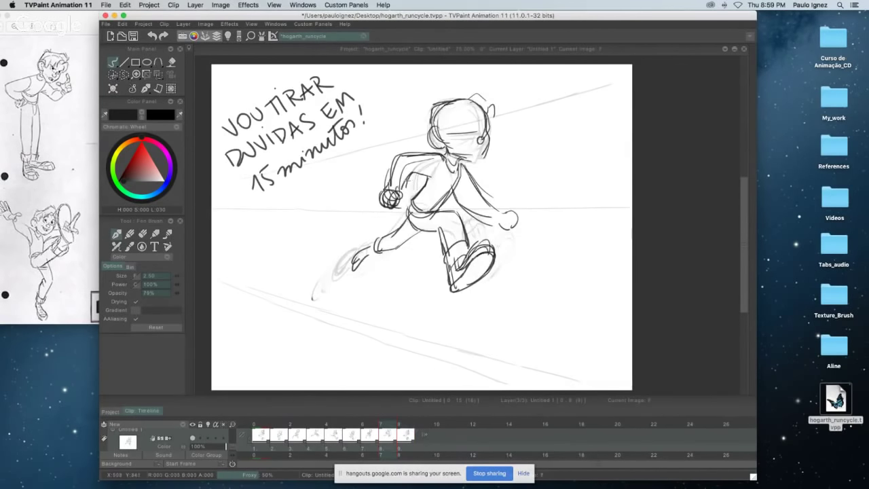
- Draw the rear arm and hand higher behind the shoulder on frame 8, comparing with frame 7
{"action": "key", "text": "Right"}
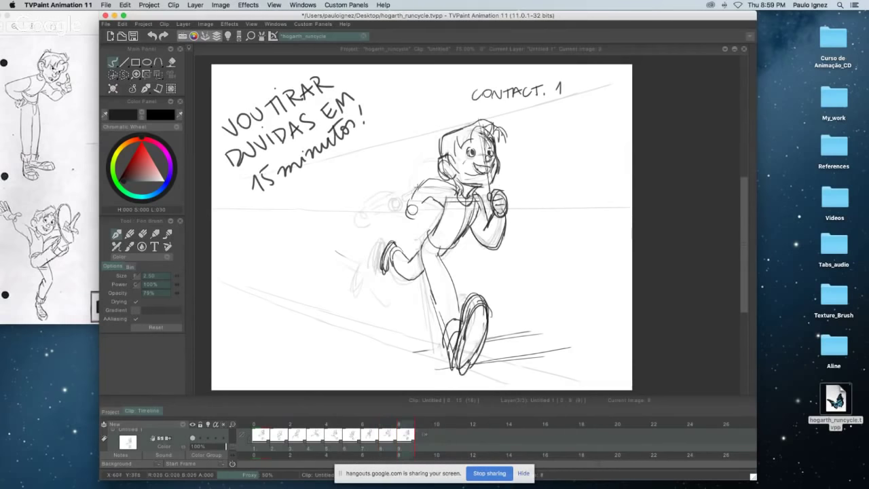
{"action": "mouse_move", "coordinate": [426, 180]}
{"action": "left_mouse_down"}
{"action": "mouse_move", "coordinate": [402, 198]}
{"action": "mouse_move", "coordinate": [406, 206]}
{"action": "mouse_move", "coordinate": [416, 194]}
{"action": "left_mouse_up"}
{"action": "key", "text": "Left"}
{"action": "key", "text": "Right"}
{"action": "key", "text": "Left"}
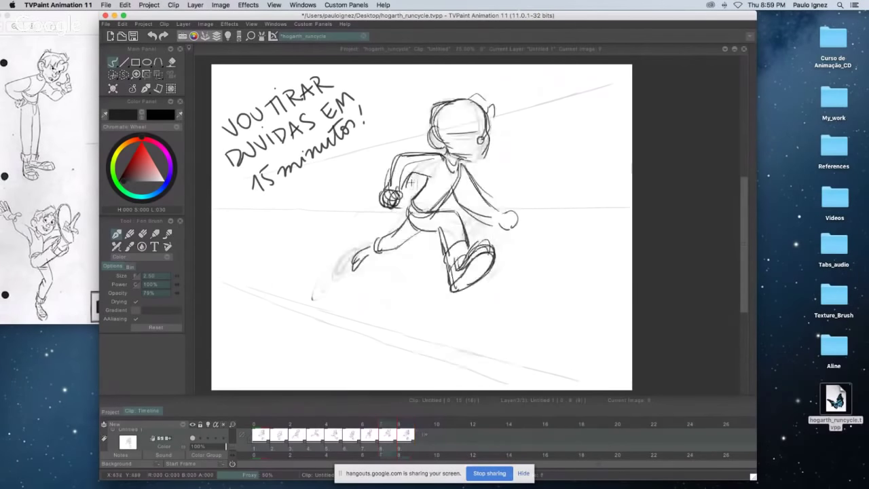
{"action": "key", "text": "Right"}
{"action": "key", "text": "Left"}
{"action": "key", "text": "Right"}
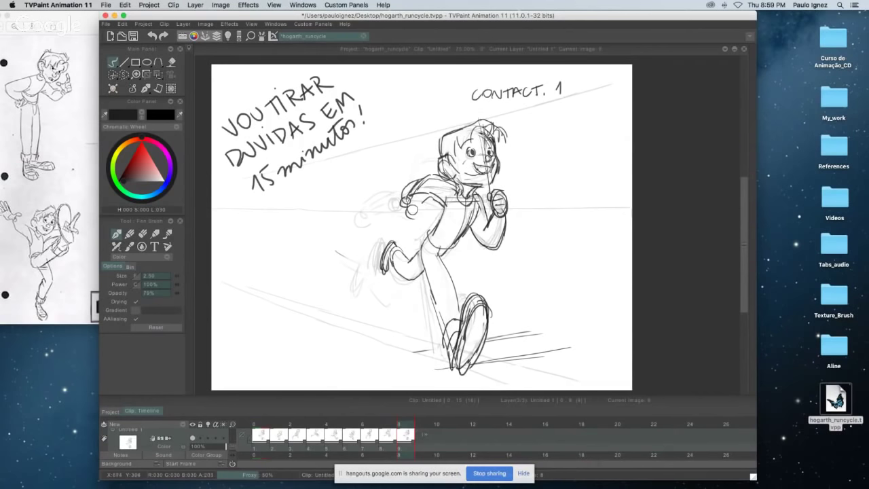
- Compare the rear arm across frames 6 to 8 and fade its forearm and fist on frame 7 with the eraser
{"action": "key", "text": "Left"}
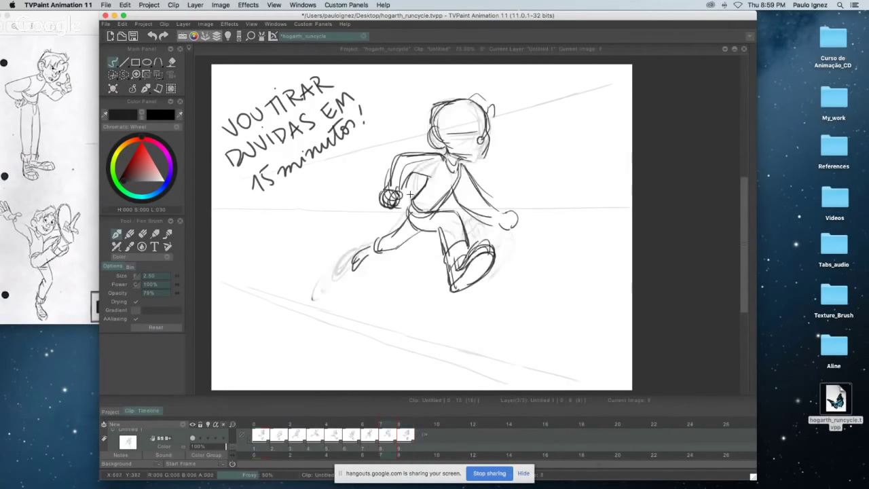
{"action": "key", "text": "Right"}
{"action": "key", "text": "Left"}
{"action": "key", "text": "Left"}
{"action": "key", "text": "Right"}
{"action": "key", "text": "Right"}
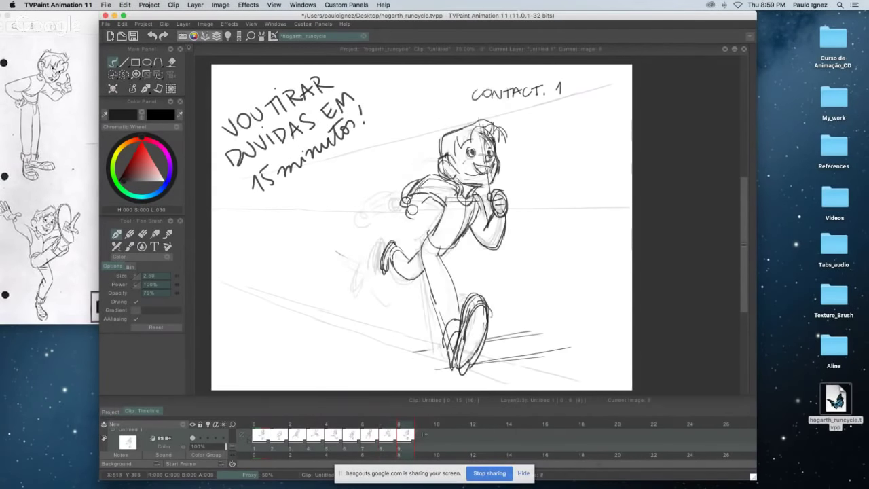
{"action": "key", "text": "Left"}
{"action": "key", "text": "Left"}
{"action": "key", "text": "Right"}
{"action": "key", "text": "e"}
{"action": "mouse_move", "coordinate": [395, 182]}
{"action": "left_mouse_down"}
{"action": "mouse_move", "coordinate": [374, 202]}
{"action": "mouse_move", "coordinate": [396, 186]}
{"action": "left_mouse_up"}
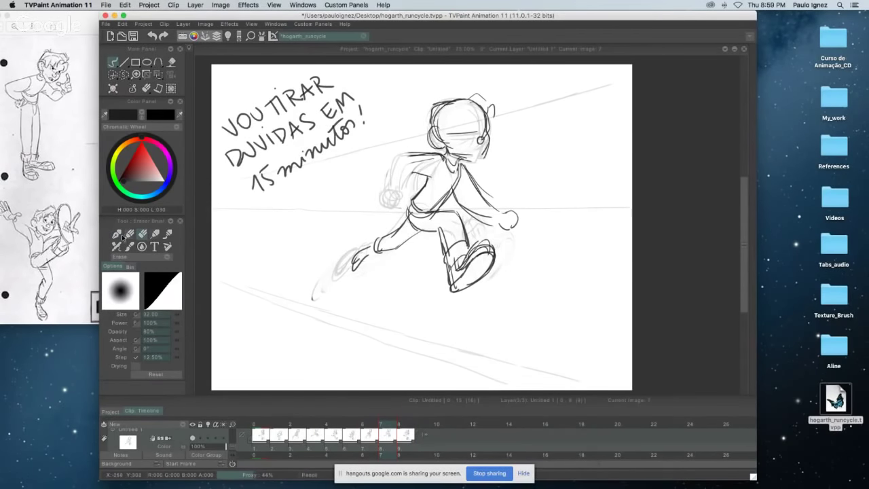
{"action": "key", "text": "Right"}
{"action": "key", "text": "Left"}
{"action": "key", "text": "Left"}
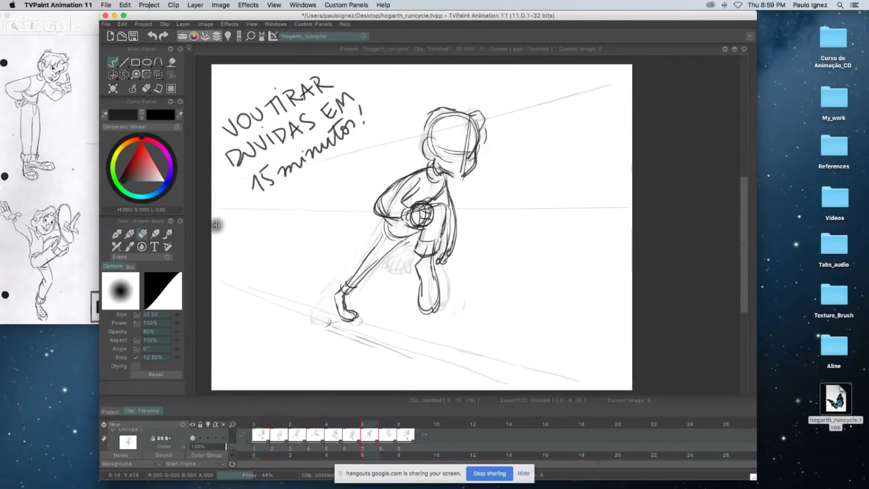
- Redraw the bent rear arm on frame 7 with the pen, placing the hand closer to the torso
{"action": "left_click", "coordinate": [116, 234]}
{"action": "key", "text": "Right"}
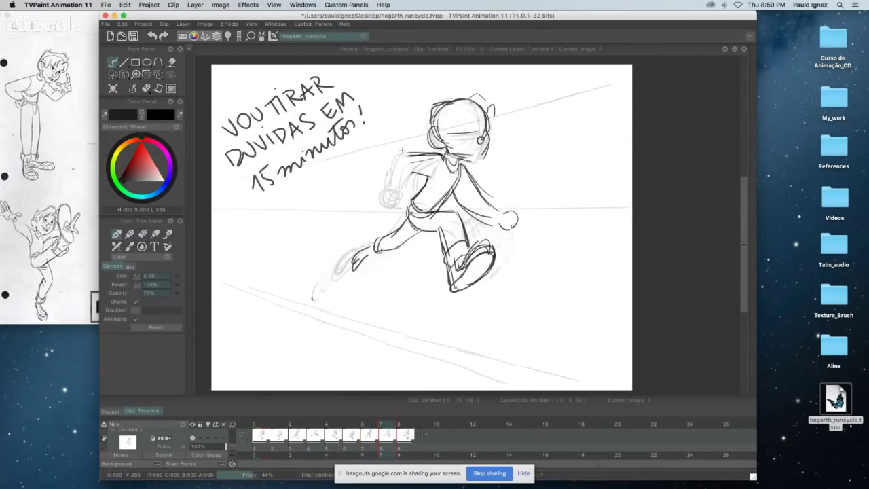
{"action": "mouse_move", "coordinate": [416, 151]}
{"action": "left_mouse_down"}
{"action": "mouse_move", "coordinate": [404, 182]}
{"action": "mouse_move", "coordinate": [415, 168]}
{"action": "mouse_move", "coordinate": [417, 200]}
{"action": "left_mouse_up"}
- Strengthen the rear arm and hand on frame 8 and check the arm's movement against the previous frames
{"action": "key", "text": "Right"}
{"action": "mouse_move", "coordinate": [438, 173]}
{"action": "left_mouse_down"}
{"action": "mouse_move", "coordinate": [413, 179]}
{"action": "mouse_move", "coordinate": [401, 206]}
{"action": "mouse_move", "coordinate": [411, 207]}
{"action": "mouse_move", "coordinate": [403, 202]}
{"action": "left_mouse_up"}
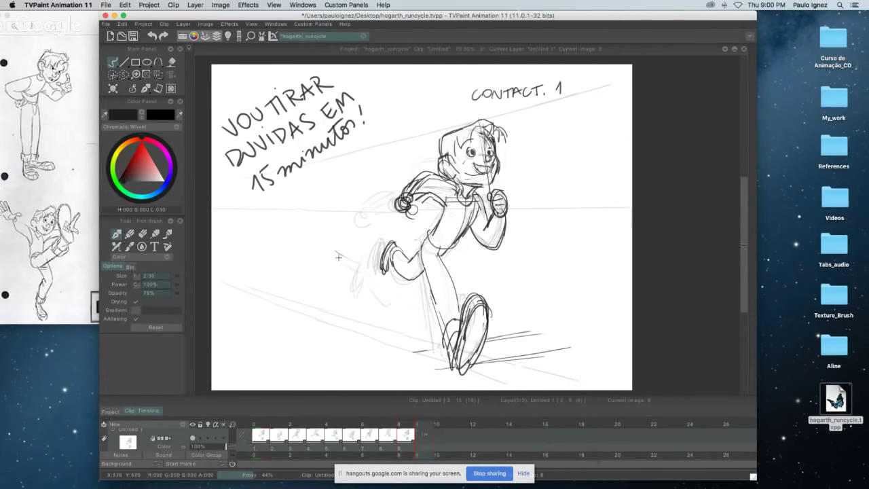
{"action": "key", "text": "Left"}
{"action": "key", "text": "Left"}
{"action": "key", "text": "Left"}
{"action": "key", "text": "Right"}
{"action": "key", "text": "Right"}
{"action": "key", "text": "Right"}
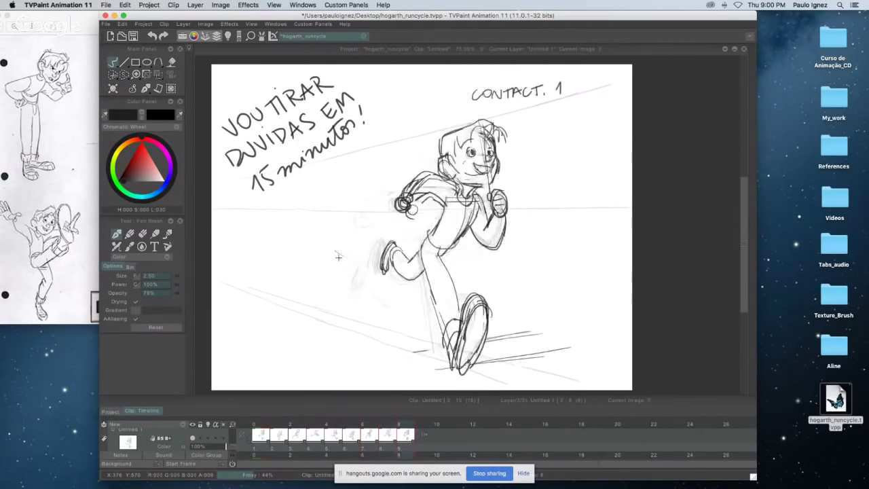
{"action": "key", "text": "Left"}
{"action": "key", "text": "Right"}
- Fade and redraw the front forearm and fist on frame 8, and redraw the front hand on frame 7
{"action": "key", "text": "e"}
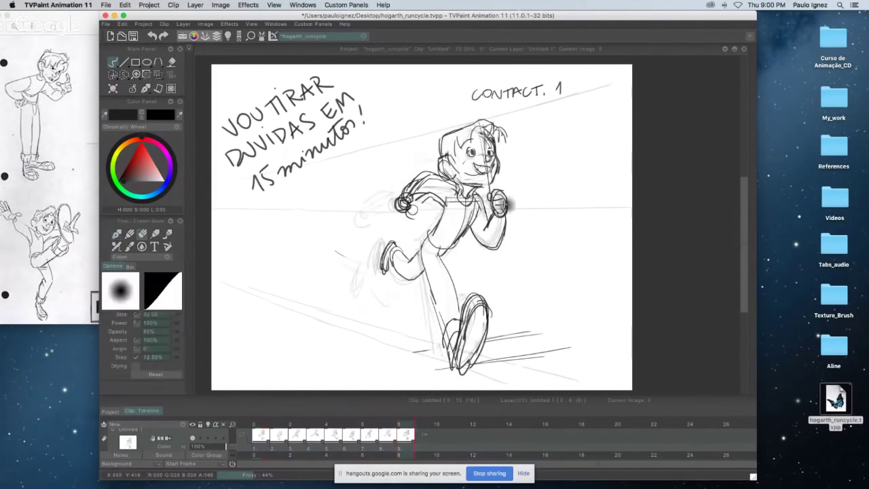
{"action": "key", "text": "e"}
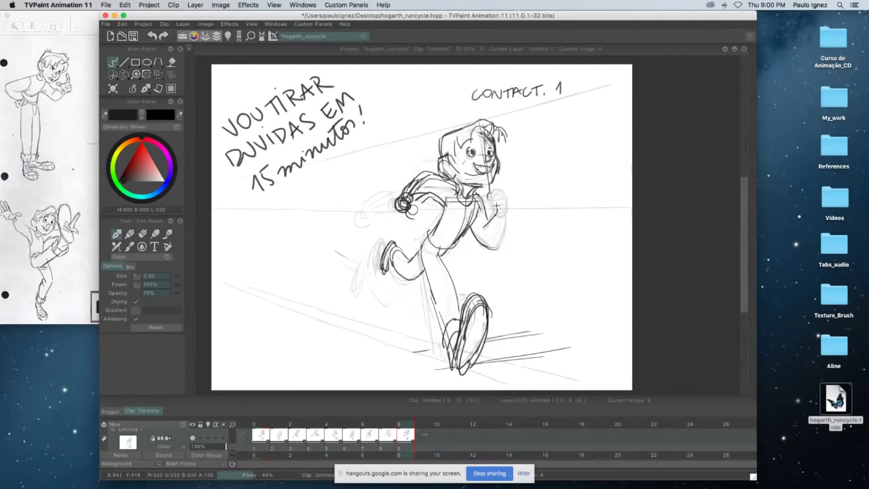
{"action": "mouse_move", "coordinate": [500, 194]}
{"action": "left_mouse_down"}
{"action": "mouse_move", "coordinate": [517, 199]}
{"action": "mouse_move", "coordinate": [517, 212]}
{"action": "mouse_move", "coordinate": [490, 249]}
{"action": "left_mouse_up"}
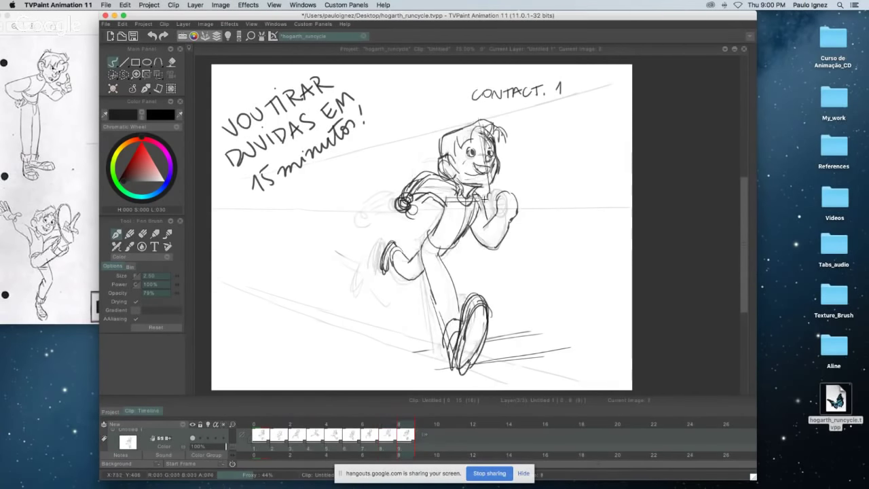
{"action": "key", "text": "Left"}
{"action": "left_click_drag", "start_coordinate": [506, 223], "coordinate": [522, 229]}
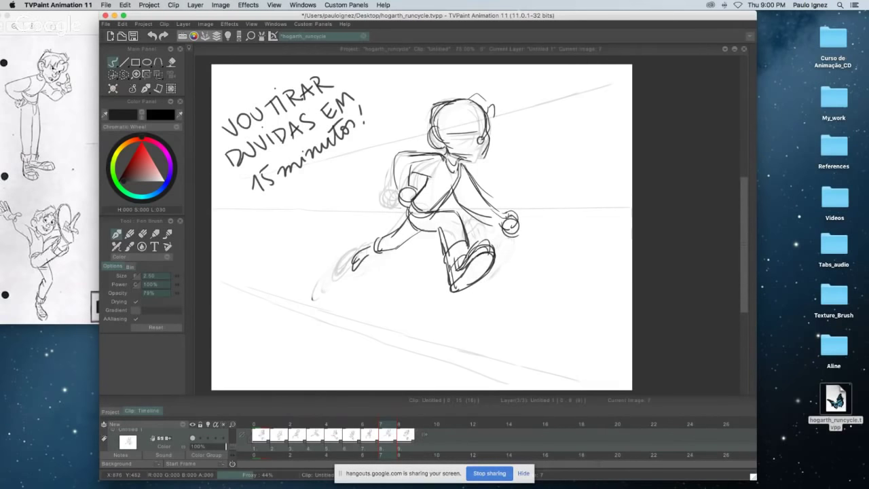
{"action": "key", "text": "Right"}
{"action": "key", "text": "Right"}
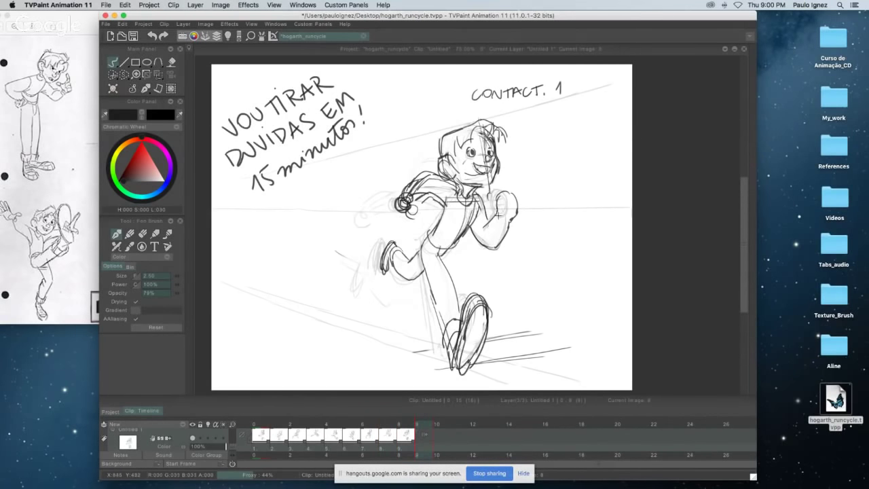
{"action": "left_click_drag", "start_coordinate": [482, 227], "coordinate": [495, 217]}
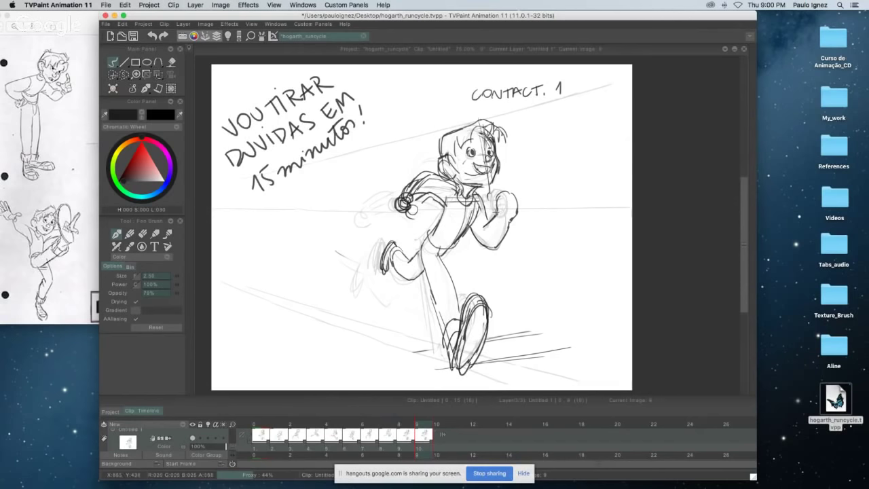
{"action": "key", "text": "ctrl+z"}
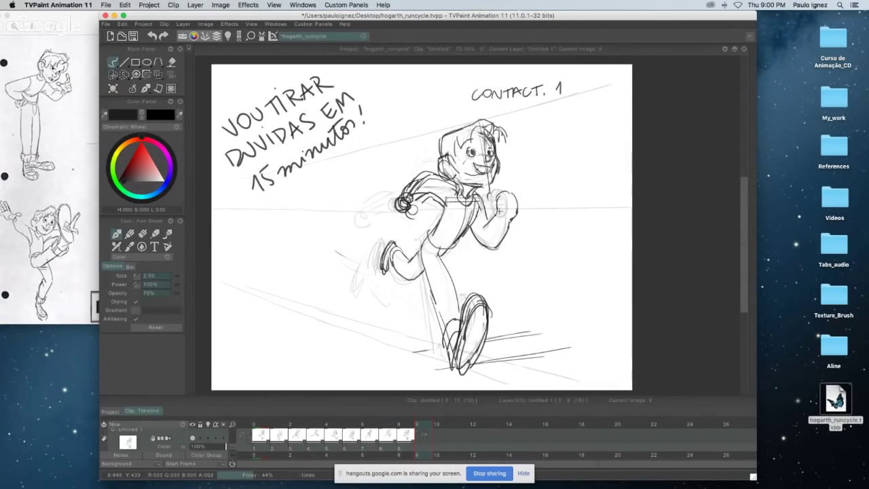
- Define the front fist's outline and fingers and strengthen the shirt's lower edge on frame 8, checking against frame 7
{"action": "key", "text": "Left"}
{"action": "key", "text": "Left"}
{"action": "key", "text": "Right"}
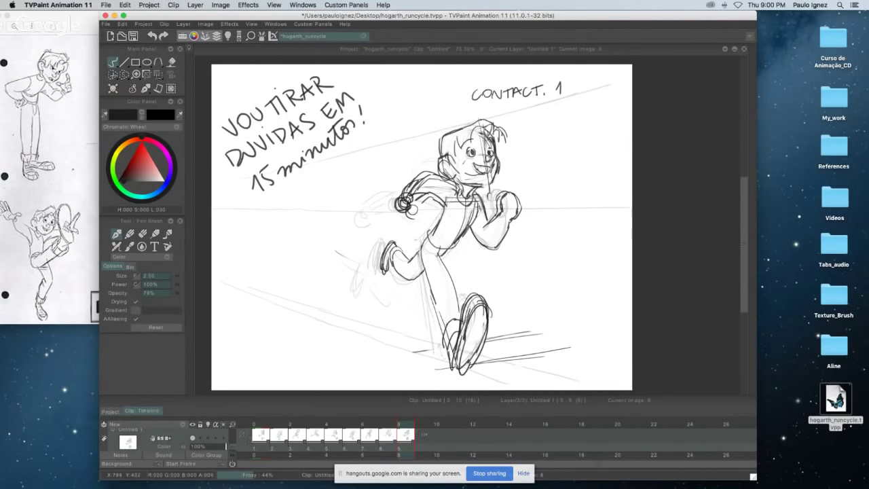
{"action": "mouse_move", "coordinate": [428, 239]}
{"action": "left_mouse_down"}
{"action": "mouse_move", "coordinate": [456, 243]}
{"action": "mouse_move", "coordinate": [464, 229]}
{"action": "left_mouse_up"}
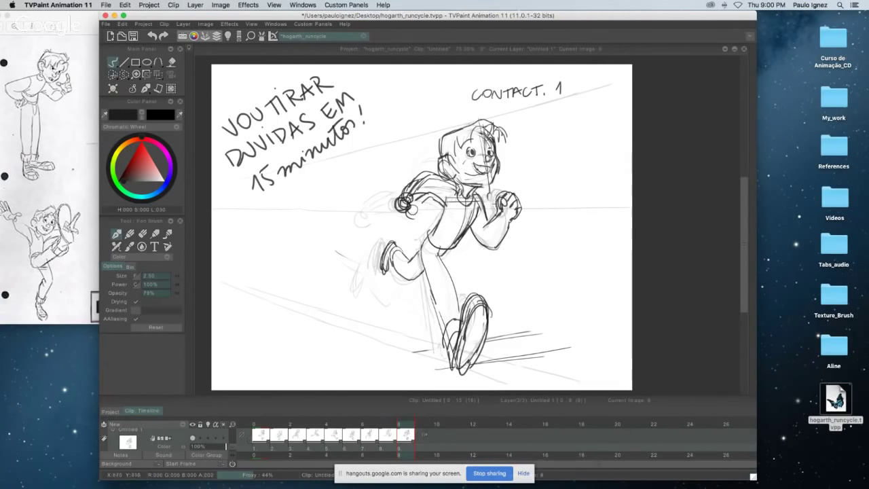
{"action": "key", "text": "Left"}
{"action": "key", "text": "Right"}
{"action": "key", "text": "Left"}
{"action": "key", "text": "Right"}
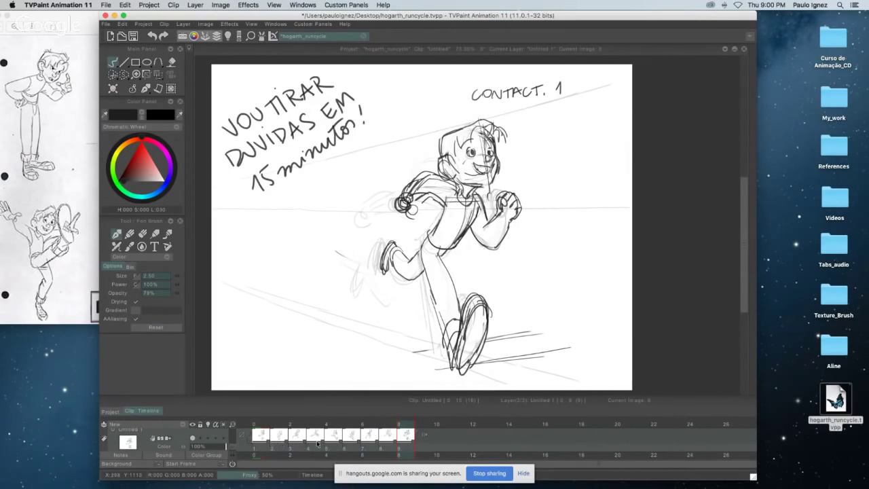
- Make room after the frame 0 drawing and move the CONTACT. 1 drawing from the timeline's end to frame 1
{"action": "left_click_drag", "start_coordinate": [269, 442], "coordinate": [281, 441]}
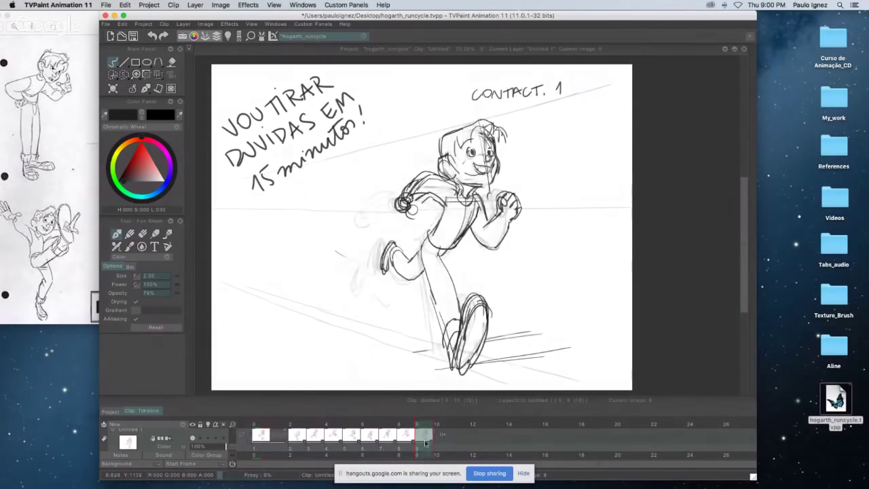
{"action": "left_click", "coordinate": [312, 433]}
{"action": "left_click_drag", "start_coordinate": [312, 433], "coordinate": [278, 438]}
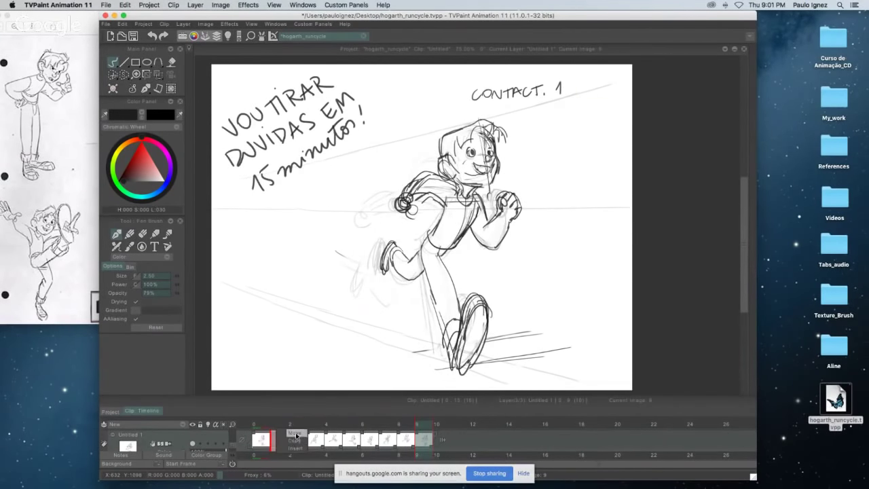
{"action": "left_click", "coordinate": [294, 440]}
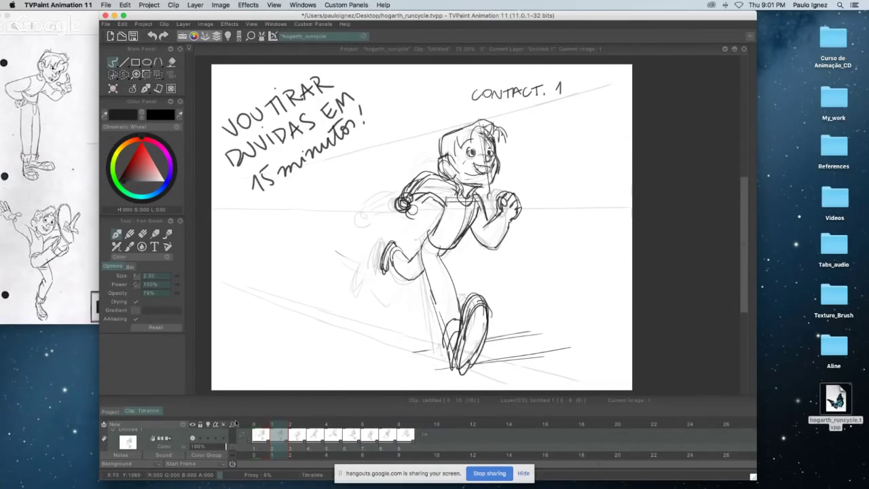
- Enlarge the timeline area and strengthen the bent rear arm on the drawing at frame 8, checking it against the previous drawing
{"action": "left_click_drag", "start_coordinate": [239, 393], "coordinate": [239, 382]}
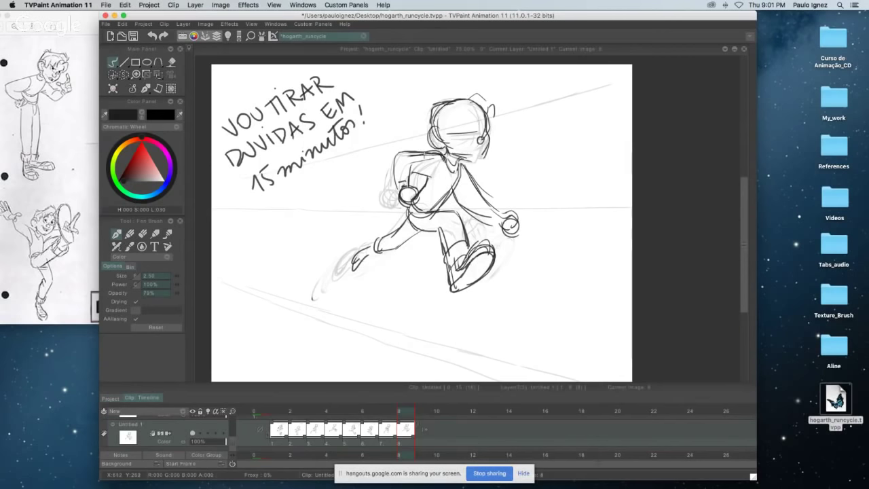
{"action": "left_click_drag", "start_coordinate": [397, 152], "coordinate": [395, 180]}
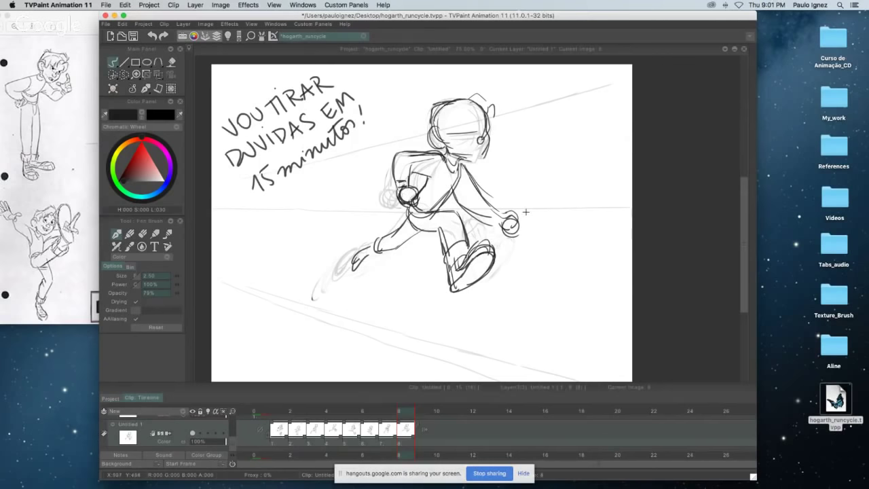
{"action": "key", "text": "Left"}
{"action": "key", "text": "Right"}
- Select all eight run cycle drawings in the timeline and set their exposure to 2 frames each
{"action": "mouse_move", "coordinate": [745, 317]}
{"action": "left_click", "coordinate": [282, 442]}
{"action": "left_click", "coordinate": [407, 444]}
{"action": "left_click_drag", "start_coordinate": [277, 444], "coordinate": [409, 438]}
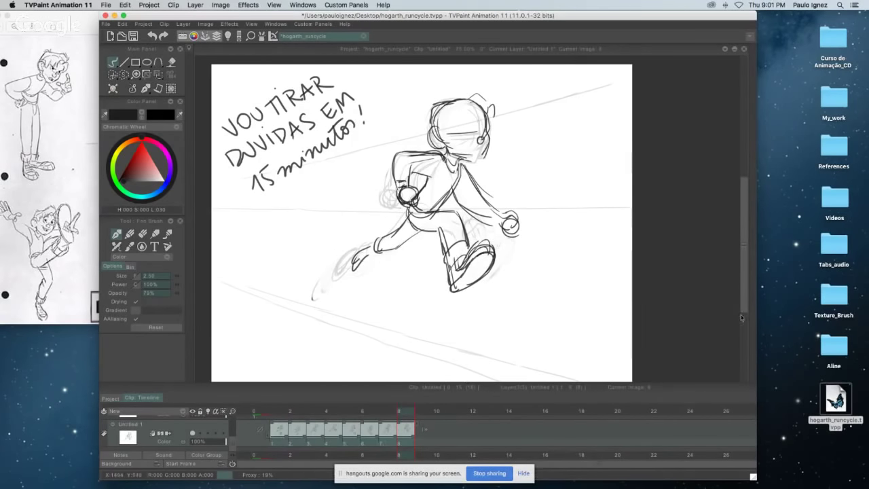
{"action": "mouse_move", "coordinate": [743, 319]}
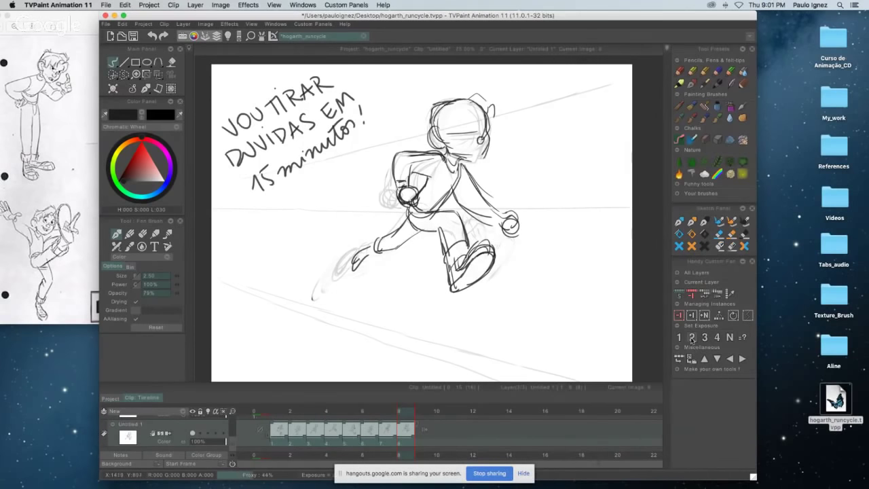
{"action": "left_click", "coordinate": [692, 340]}
- Scrub through the retimed drawings from the first contact pose to the last drawing to examine the run's motion
{"action": "left_click", "coordinate": [319, 415]}
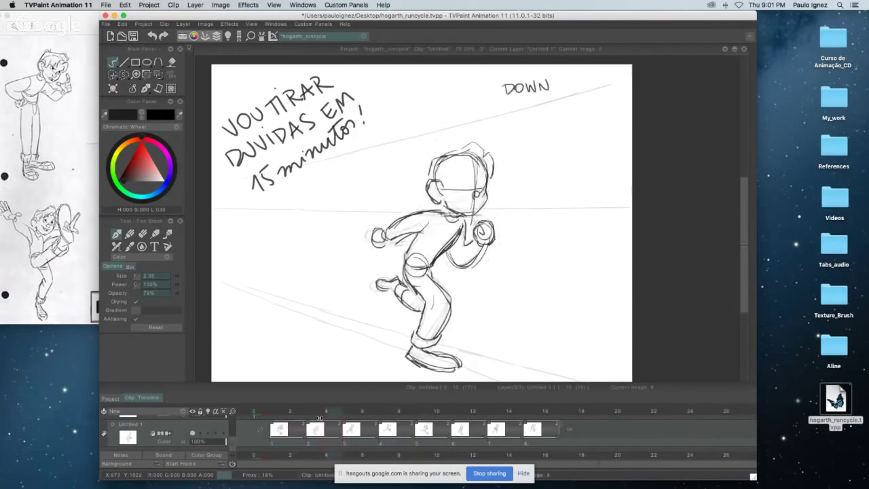
{"action": "mouse_move", "coordinate": [319, 415]}
{"action": "left_mouse_down"}
{"action": "mouse_move", "coordinate": [310, 414]}
{"action": "mouse_move", "coordinate": [534, 398]}
{"action": "left_mouse_up"}
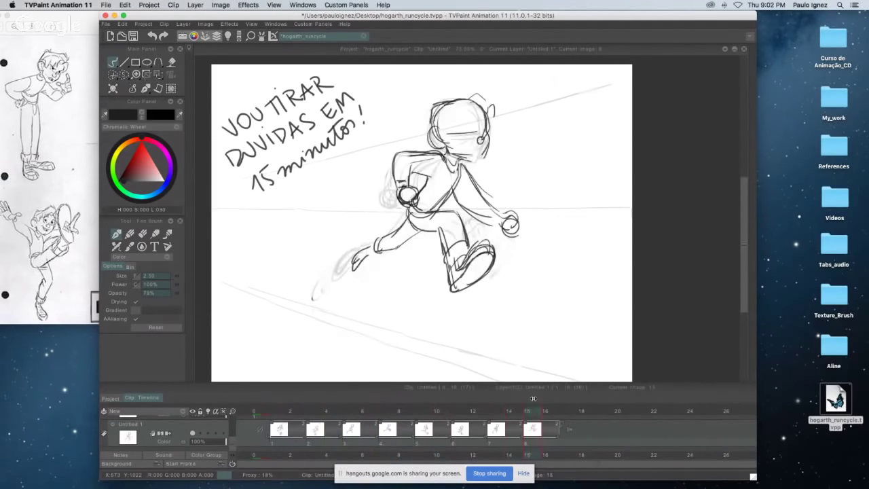
{"action": "left_click", "coordinate": [296, 425]}
{"action": "left_click", "coordinate": [284, 426]}
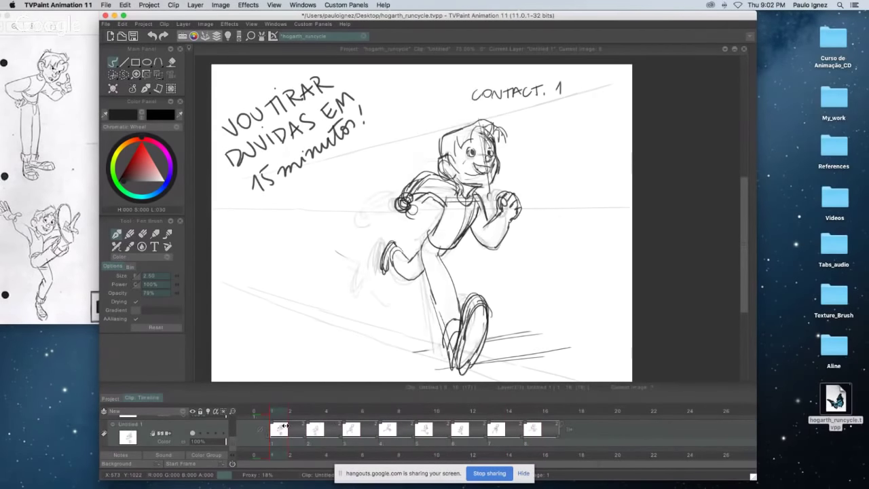
{"action": "mouse_move", "coordinate": [285, 425]}
{"action": "left_mouse_down"}
{"action": "mouse_move", "coordinate": [291, 412]}
{"action": "mouse_move", "coordinate": [509, 410]}
{"action": "mouse_move", "coordinate": [529, 389]}
{"action": "mouse_move", "coordinate": [516, 388]}
{"action": "mouse_move", "coordinate": [534, 387]}
{"action": "left_mouse_up"}
{"action": "key", "text": "Right"}
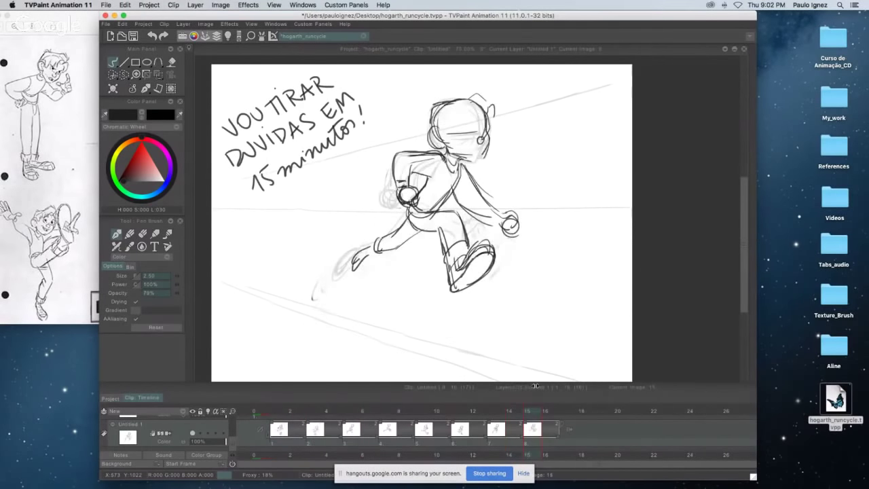
{"action": "key", "text": "Left"}
- Play the run cycle from frame 1 and examine how the poses flow on twos
{"action": "left_click", "coordinate": [275, 430]}
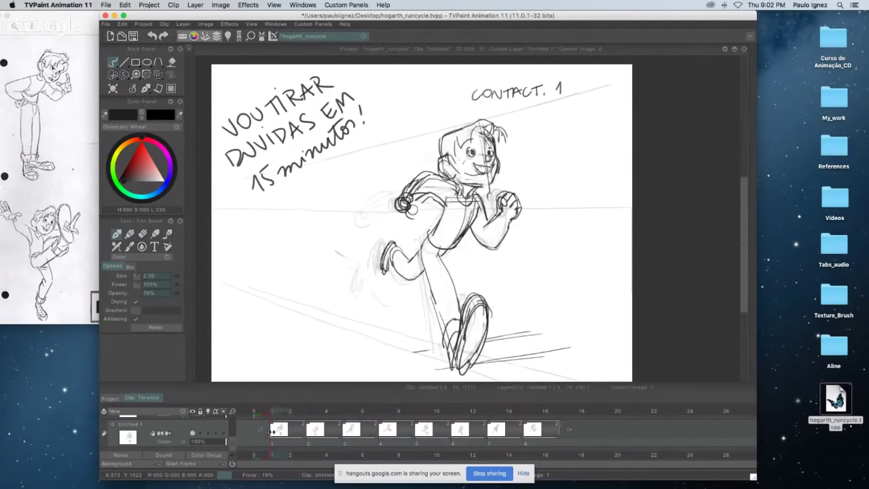
{"action": "key", "text": "Return"}
{"action": "key", "text": "Right"}
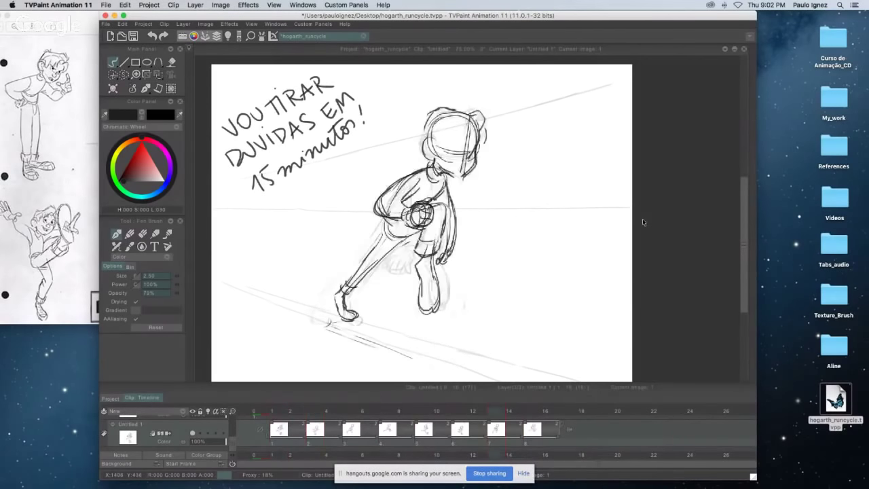
{"action": "key", "text": "Left"}
{"action": "key", "text": "Right"}
{"action": "key", "text": "Left"}
{"action": "key", "text": "Right"}
{"action": "key", "text": "Right"}
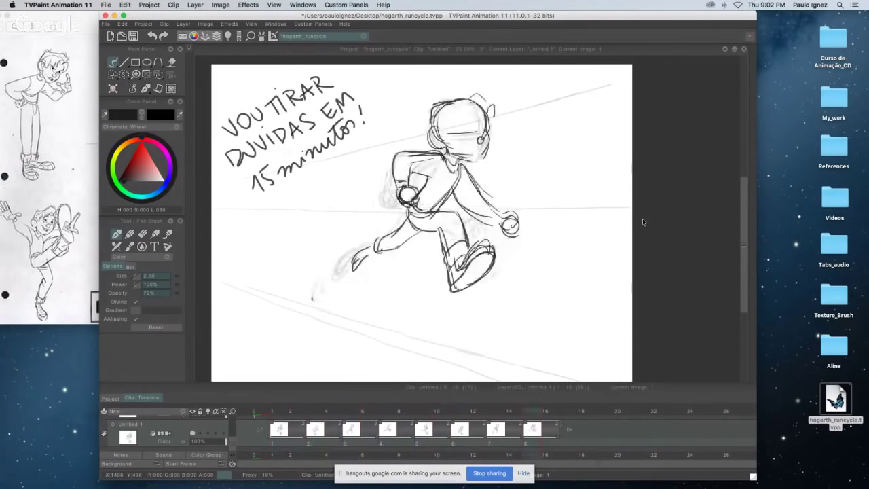
{"action": "key", "text": "Left"}
{"action": "key", "text": "Right"}
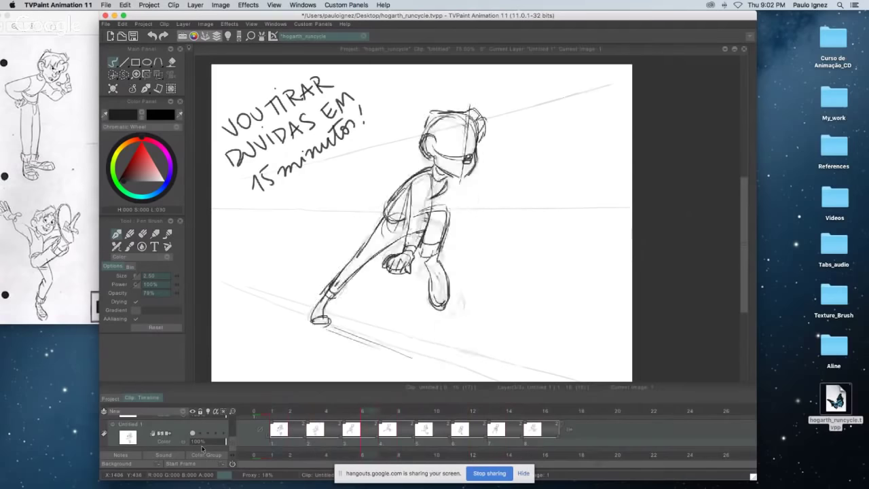
{"action": "key", "text": "Right"}
{"action": "key", "text": "Left"}
{"action": "key", "text": "Right"}
{"action": "key", "text": "Left"}
{"action": "key", "text": "Right"}
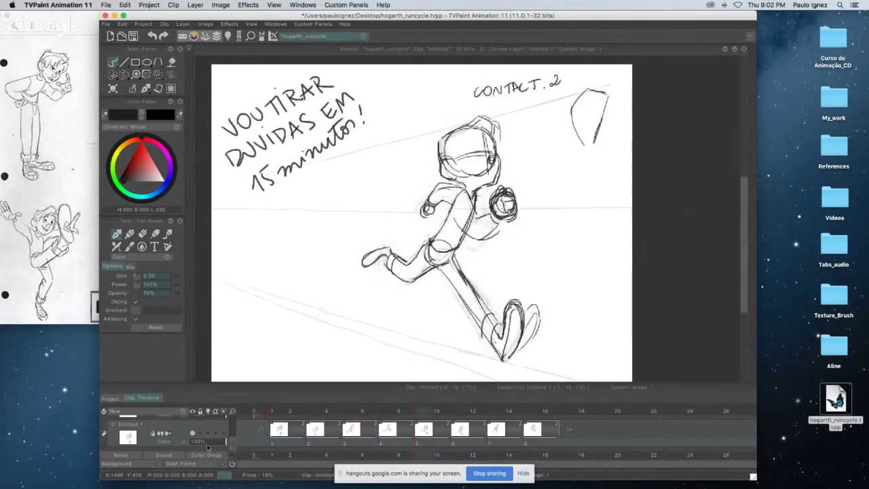
{"action": "key", "text": "Right"}
{"action": "key", "text": "Right"}
{"action": "key", "text": "Left"}
{"action": "key", "text": "Right"}
{"action": "key", "text": "Right"}
{"action": "key", "text": "Left"}
{"action": "key", "text": "Right"}
{"action": "key", "text": "Left"}
{"action": "key", "text": "Left"}
{"action": "key", "text": "Left"}
{"action": "key", "text": "Right"}
{"action": "key", "text": "Right"}
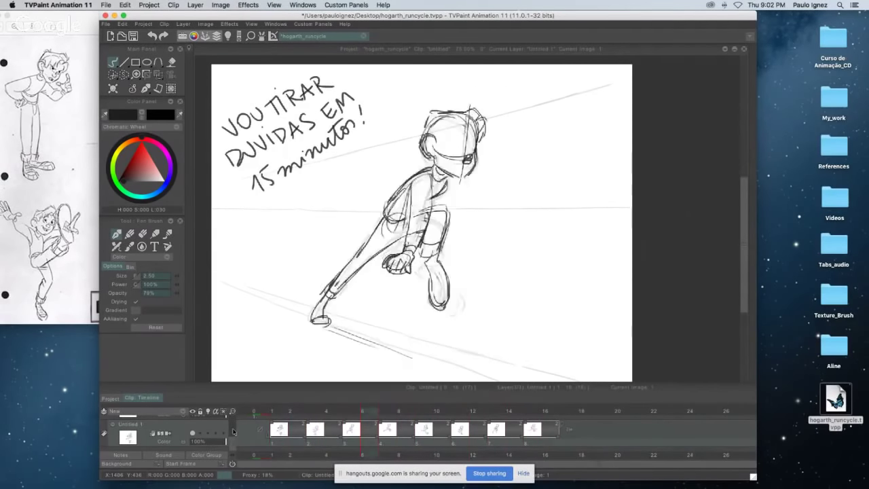
{"action": "key", "text": "Left"}
{"action": "key", "text": "Right"}
{"action": "key", "text": "Right"}
{"action": "key", "text": "Right"}
{"action": "key", "text": "Left"}
{"action": "key", "text": "Left"}
{"action": "key", "text": "Left"}
{"action": "key", "text": "Left"}
{"action": "key", "text": "Left"}
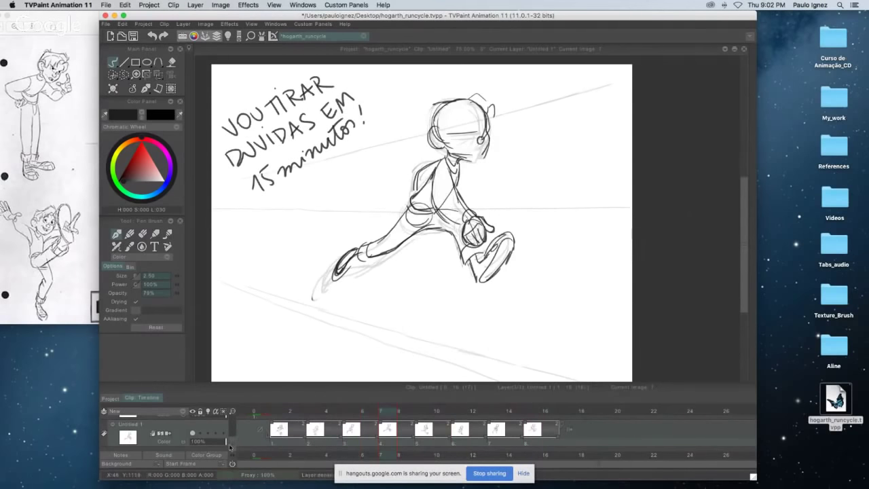
- Hide the handwritten note's layer and extend the perspective guide layer through frame 16 to match the drawings
{"action": "left_click_drag", "start_coordinate": [230, 445], "coordinate": [230, 427]}
{"action": "left_click", "coordinate": [192, 440]}
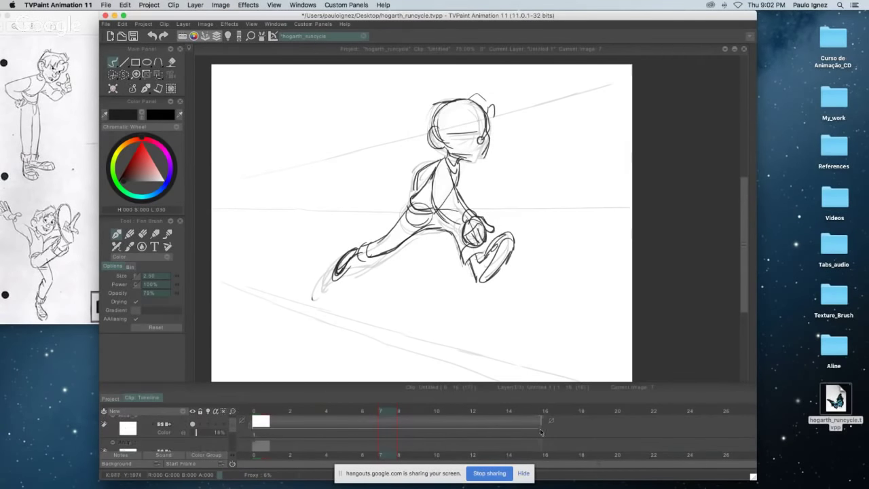
{"action": "left_click_drag", "start_coordinate": [541, 424], "coordinate": [559, 424]}
{"action": "scroll", "coordinate": [232, 426], "scroll_direction": "up", "scroll_amount": 2}
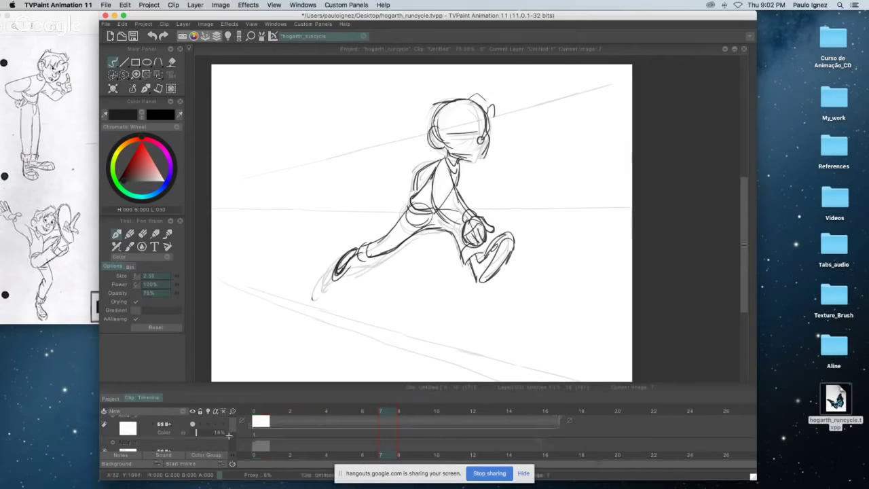
- Play the run cycle again from frame 1 without the note and examine the full figure's movement
{"action": "left_click", "coordinate": [273, 411]}
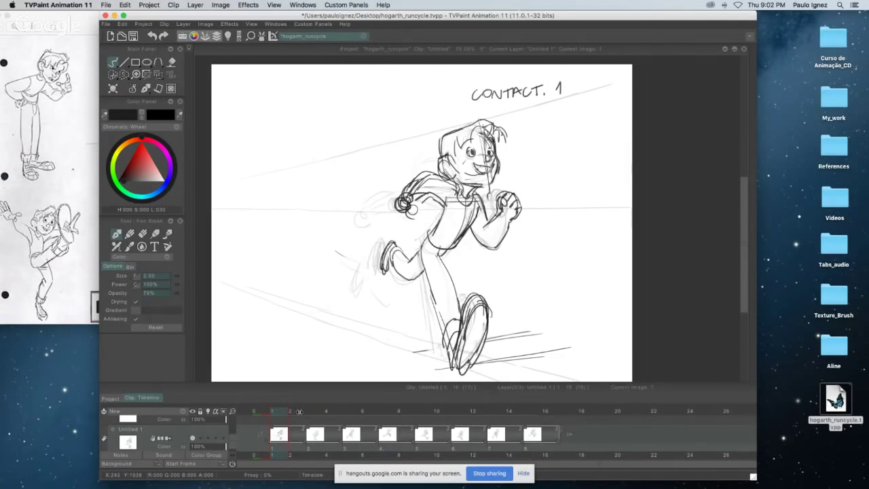
{"action": "key", "text": "Return"}
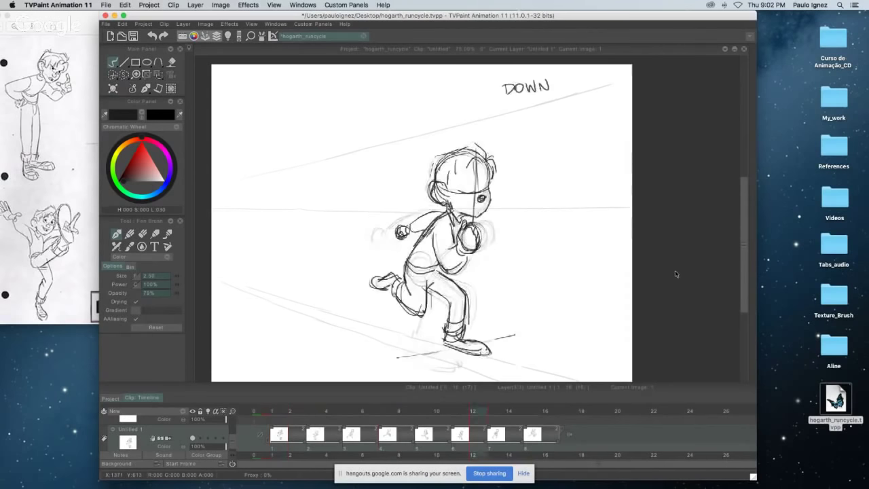
{"action": "left_click_drag", "start_coordinate": [744, 261], "coordinate": [741, 265]}
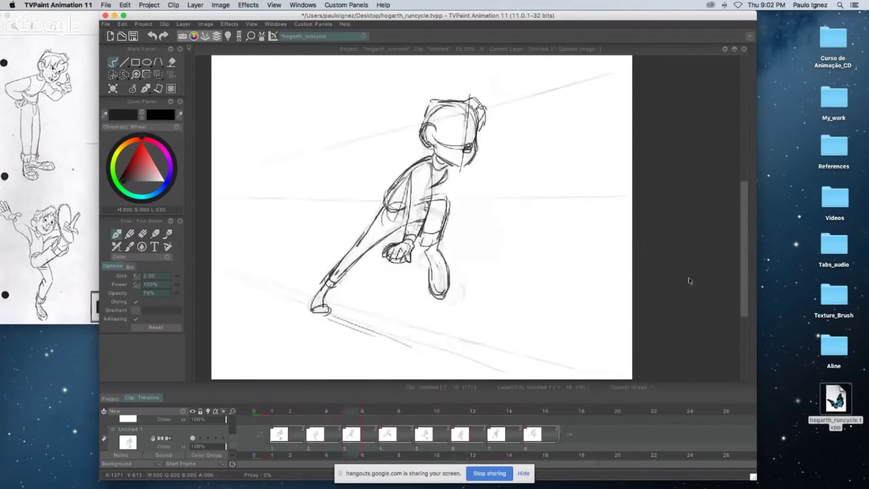